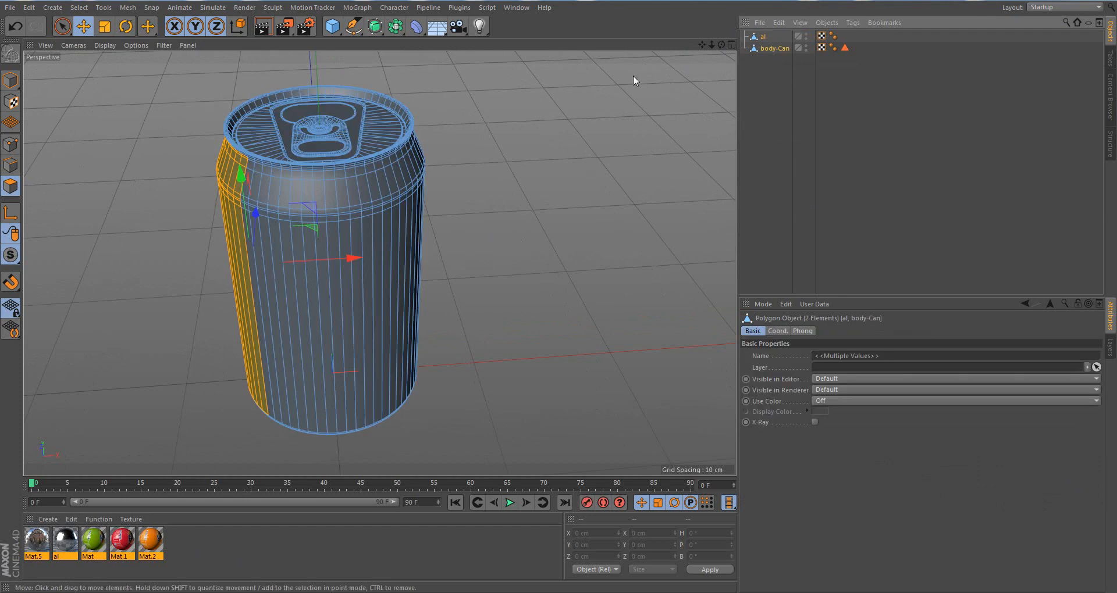
Add a sphere primitive to the scene and set its radius to 1.5 cm
left_click_drag(721, 43, 691, 30)
scroll(508, 138, "up", 3)
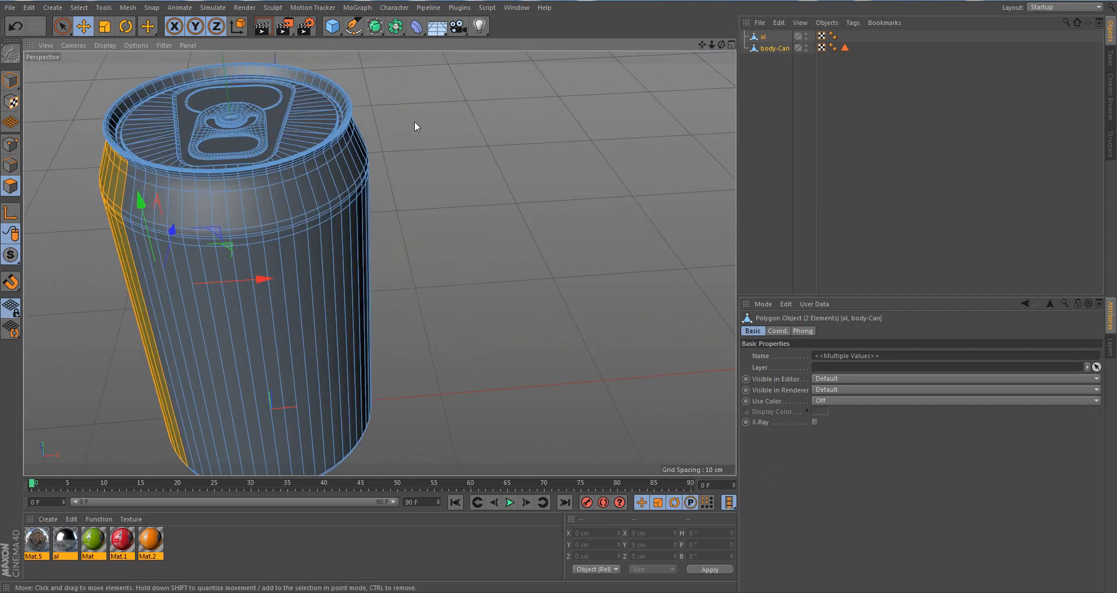
scroll(415, 127, "down", 2)
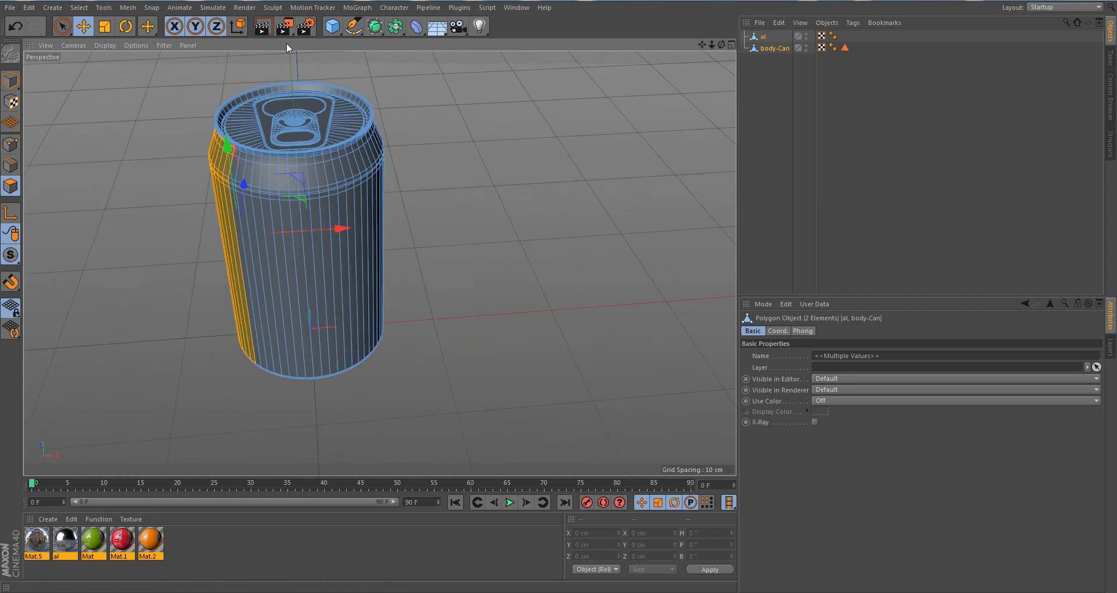
left_click(334, 28)
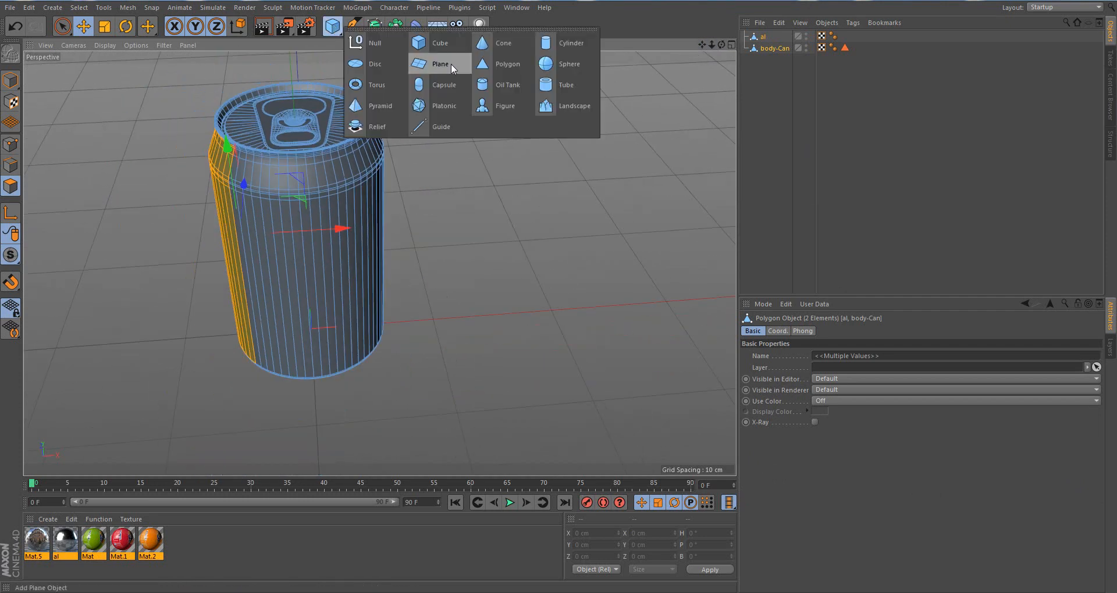
left_click(566, 66)
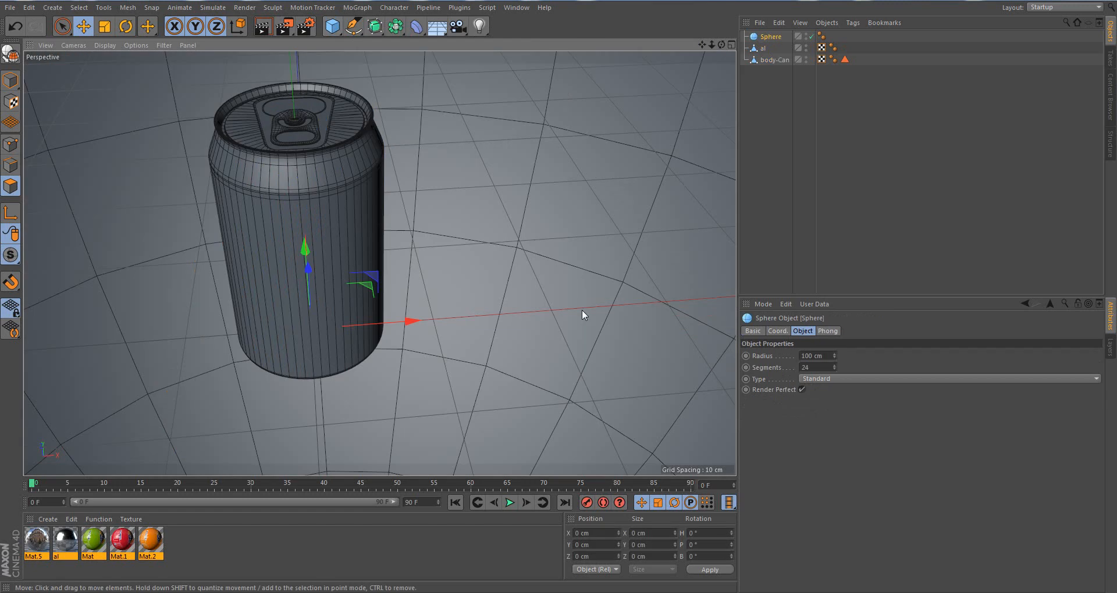
left_click(829, 357)
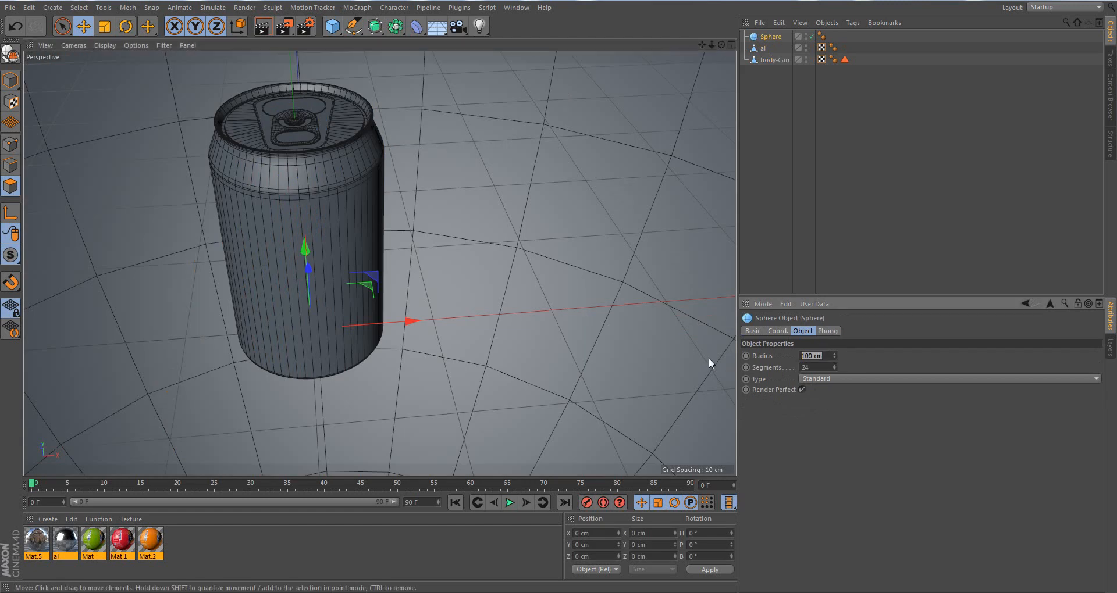
type("1.5")
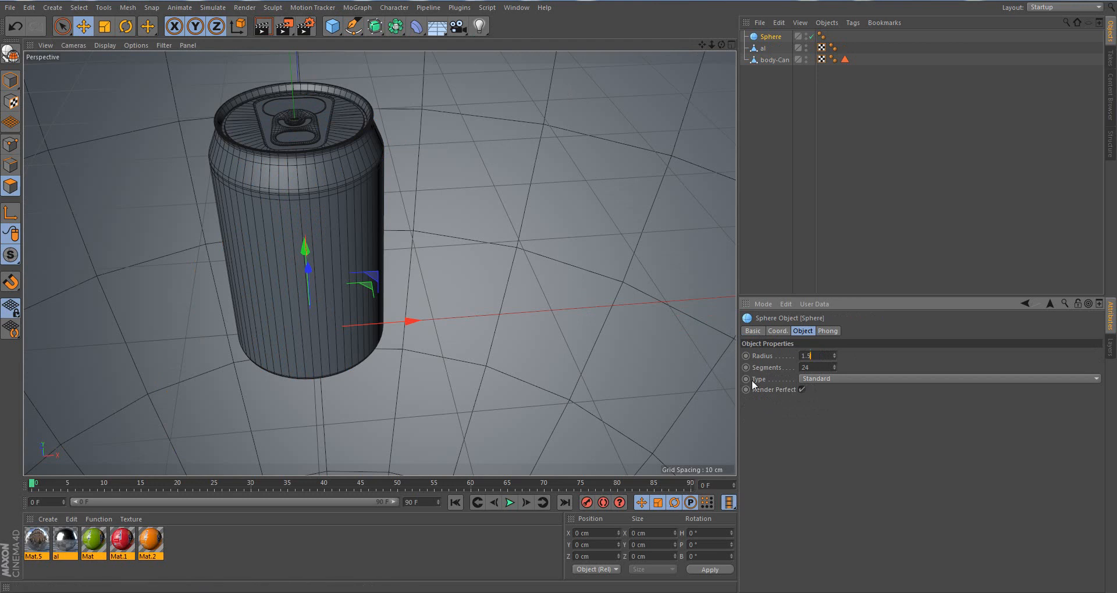
key("Return")
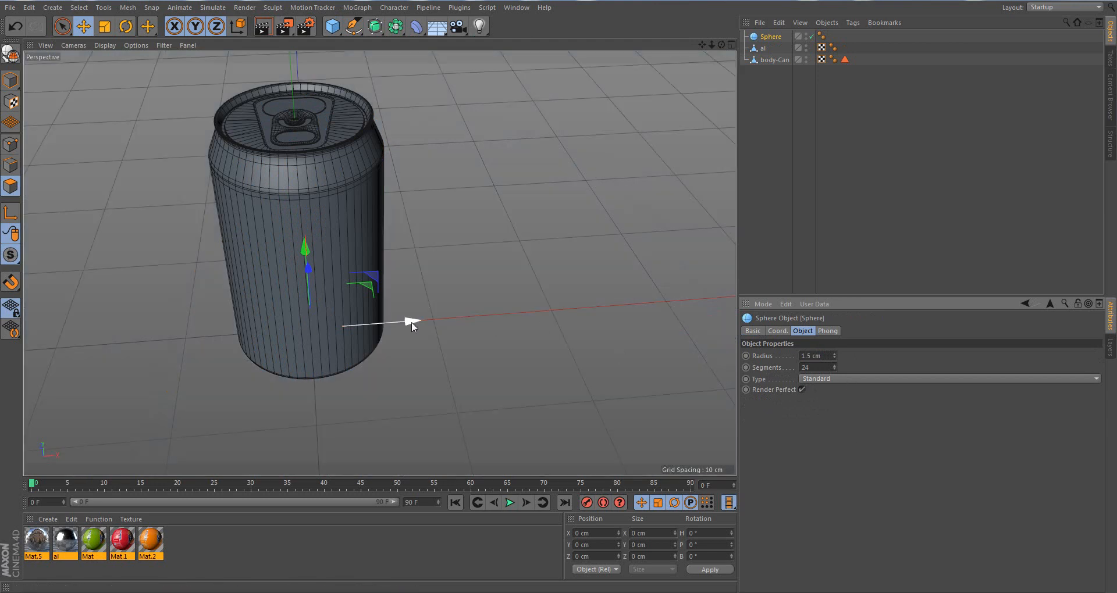
Move the sphere along the X axis out of the can to the open floor beside it
left_click_drag(411, 322, 550, 329)
scroll(514, 336, "up", 3)
scroll(451, 326, "up", 6)
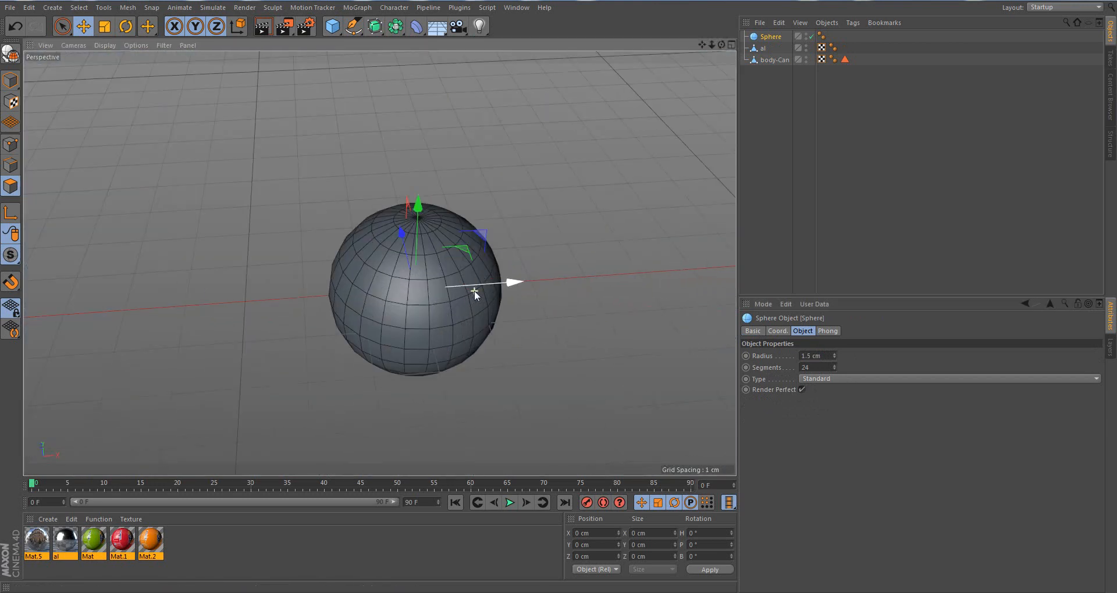
Turn off Render Perfect for the sphere and set its segments to 6
left_click(802, 390)
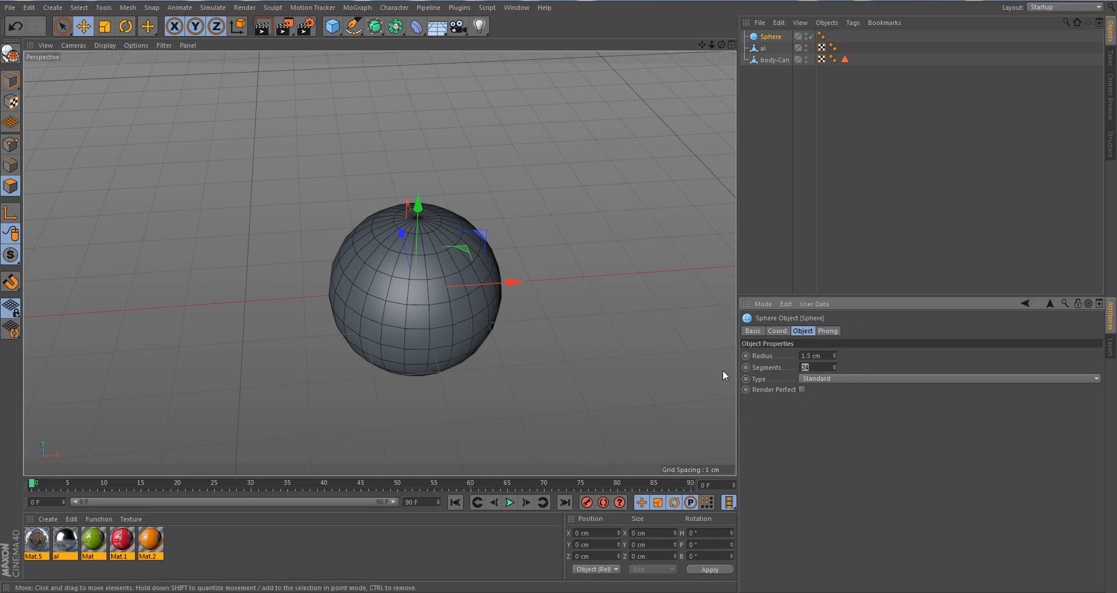
type("6")
key("Return")
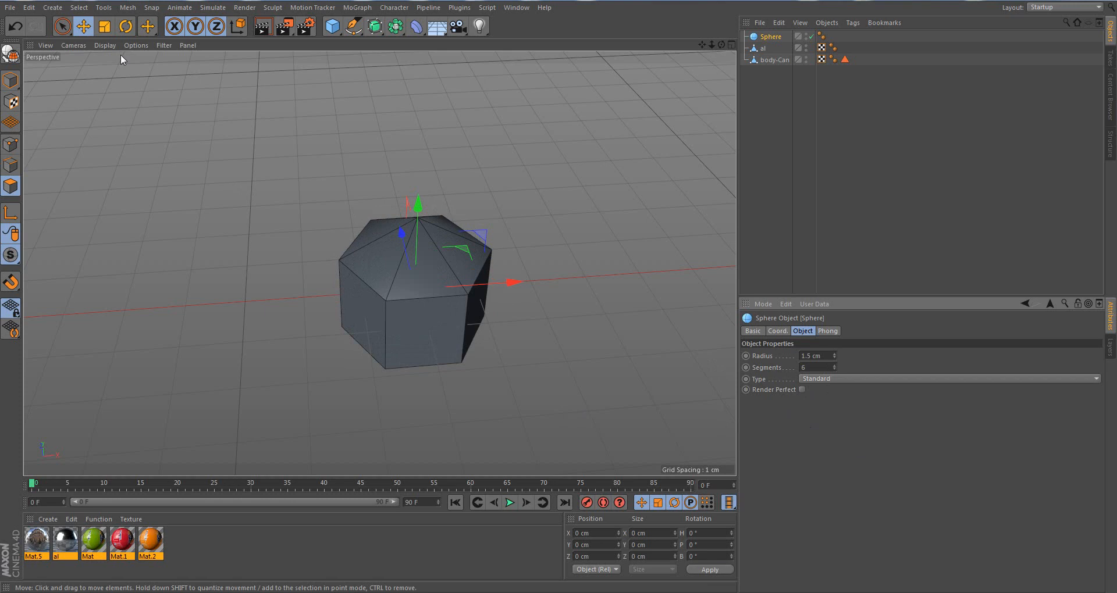
Make the sphere editable and subdivide its polygons with Subdivision 1 and Smooth Subdivision on
left_click(10, 55)
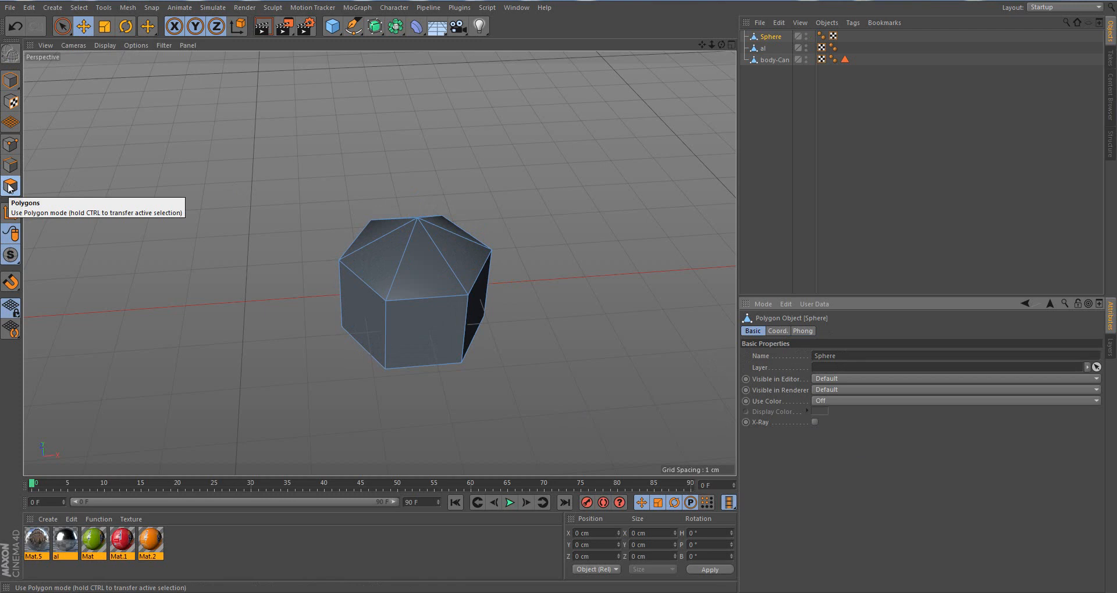
right_click(213, 110)
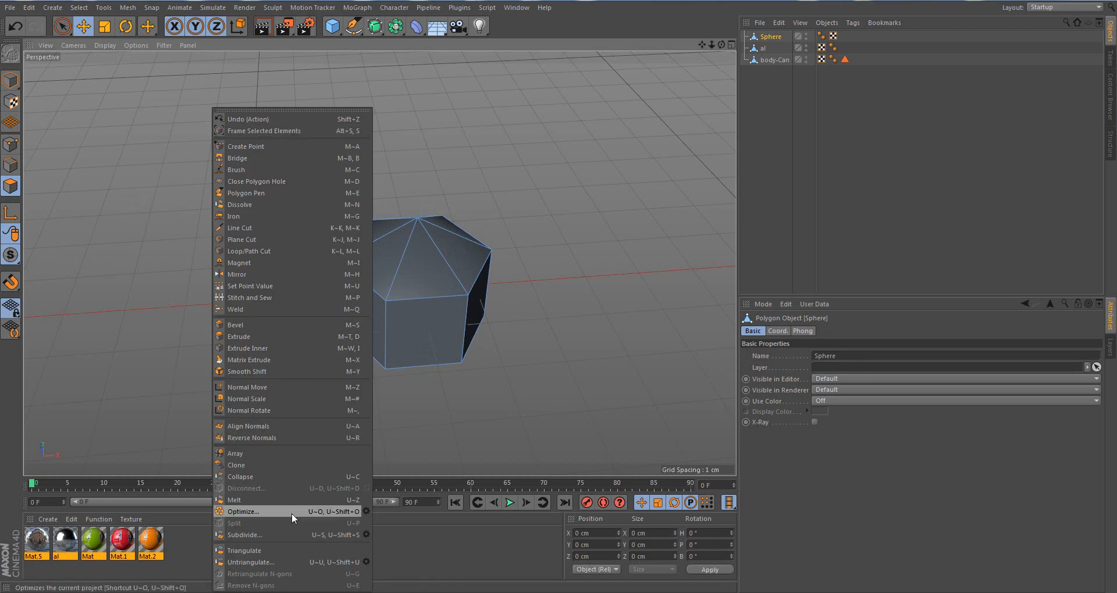
left_click(366, 533)
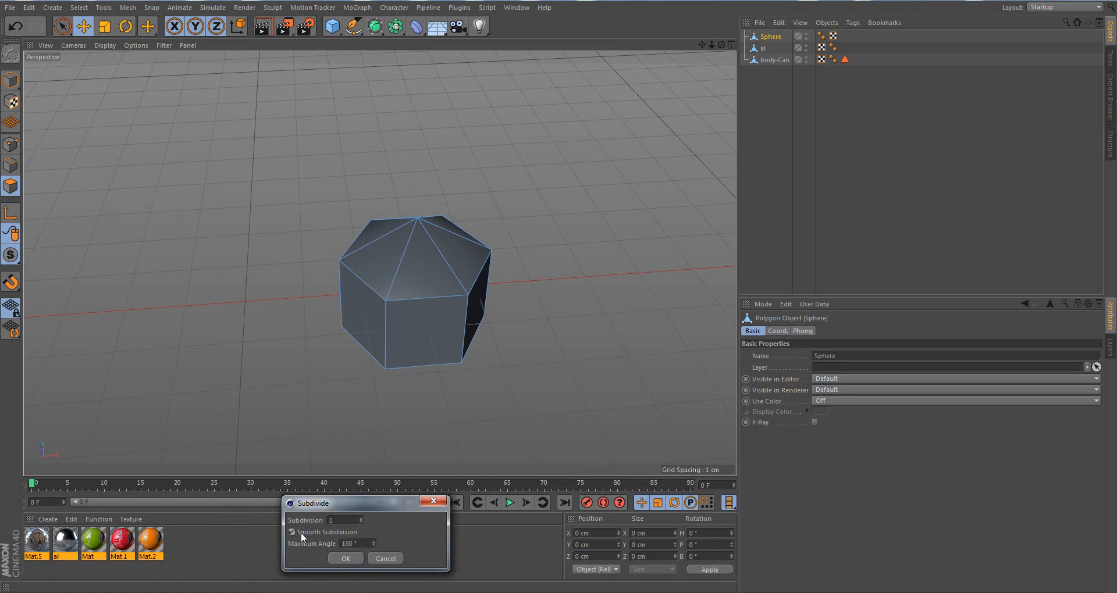
left_click(357, 557)
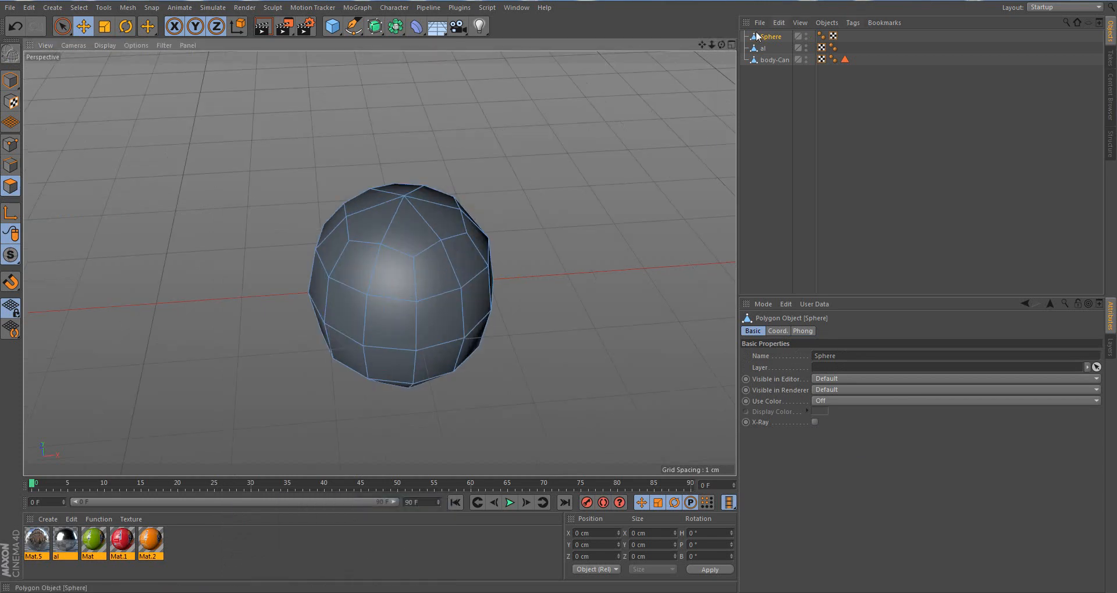
Activate the Grab sculpting brush for the sphere and set the brush size to 87
left_click_drag(721, 44, 696, 5)
left_click_drag(722, 45, 722, 64)
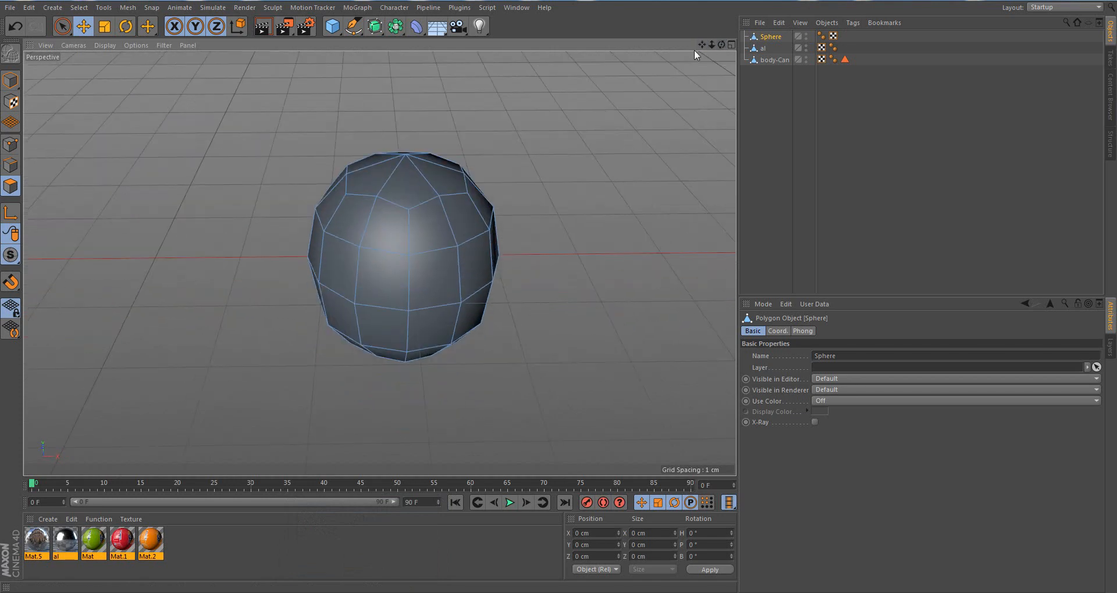
left_click(273, 7)
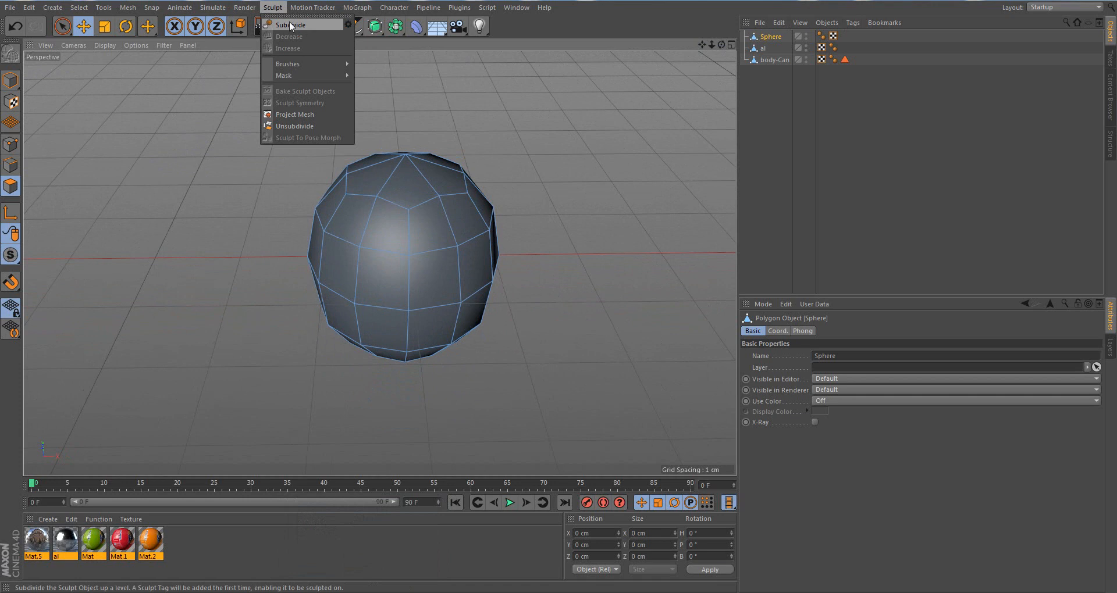
mouse_move(327, 64)
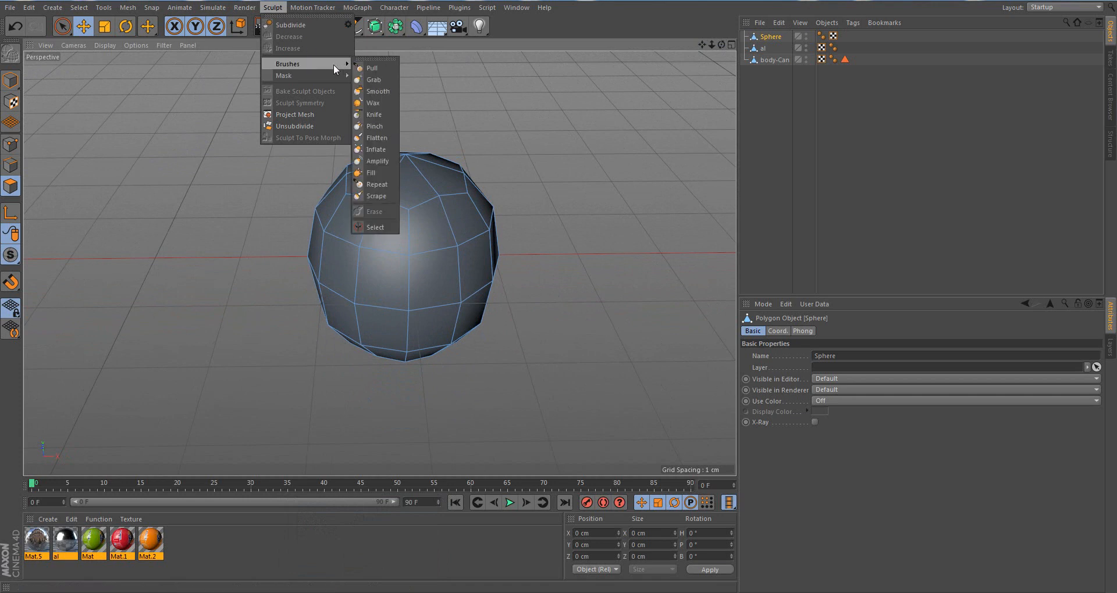
left_click(378, 79)
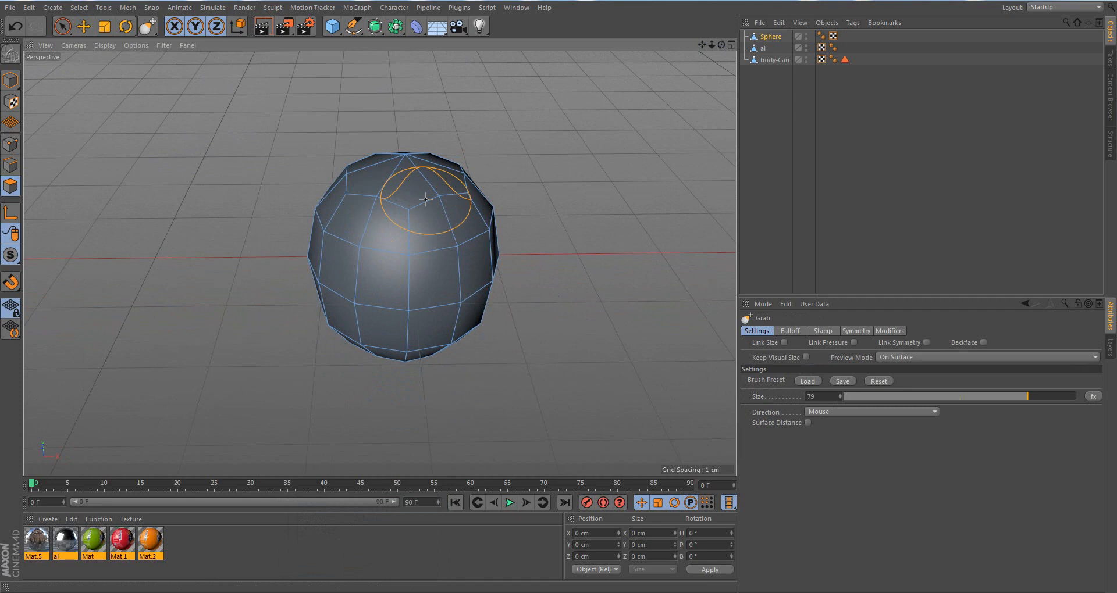
scroll(424, 187, "up", 3)
left_click_drag(1024, 396, 1046, 396)
scroll(408, 190, "up", 2)
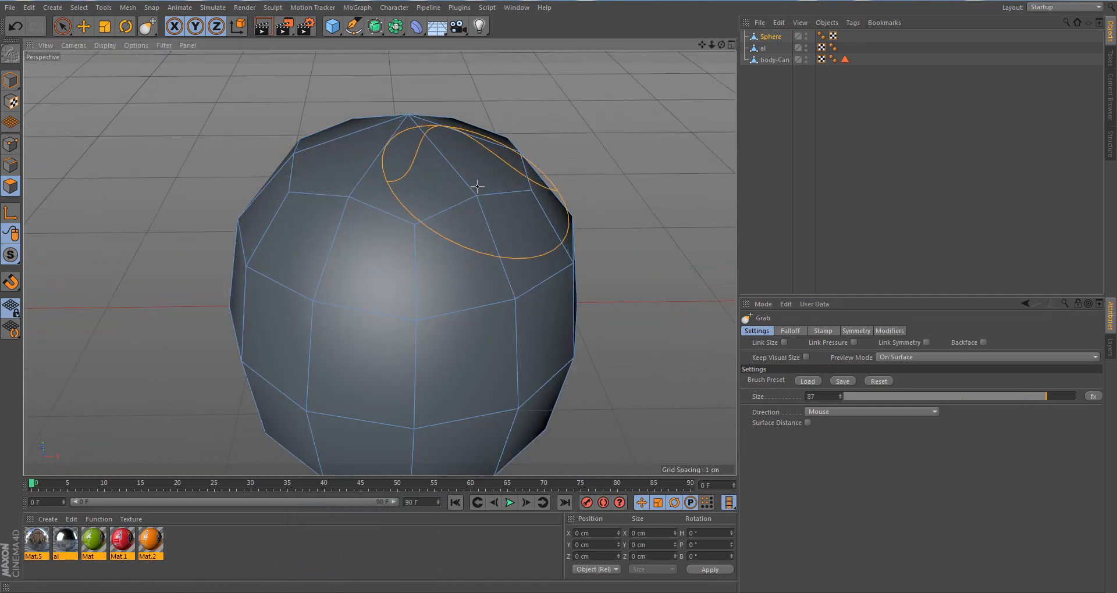
Pull the sphere's top point and the front vertices around it upward with the Grab brush to form a pointed top
left_click_drag(482, 197, 476, 145)
left_click_drag(401, 205, 391, 150)
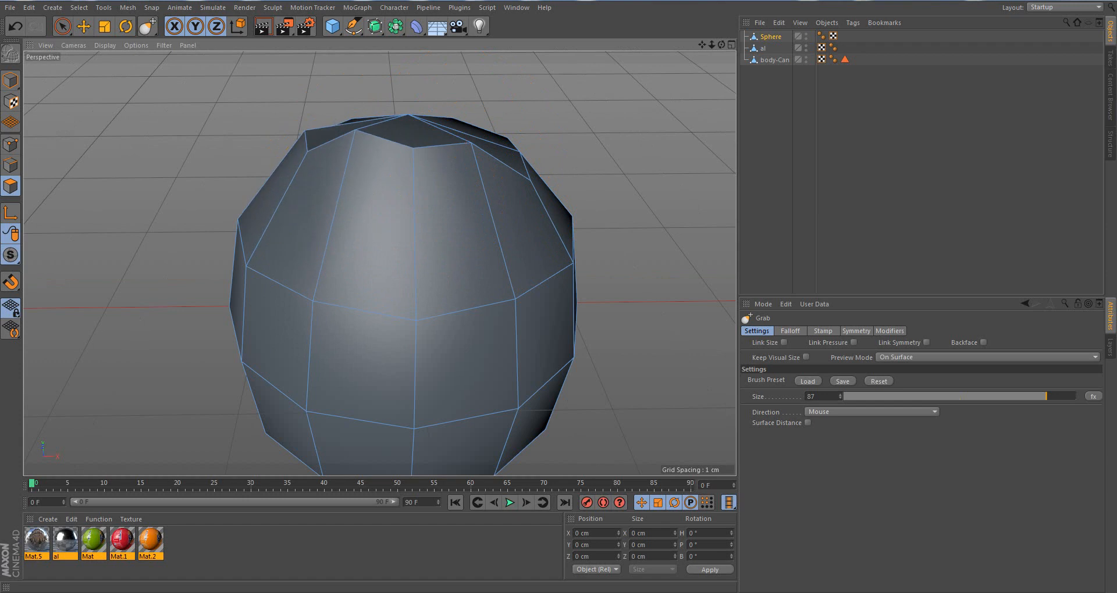
left_click_drag(401, 119, 405, 34)
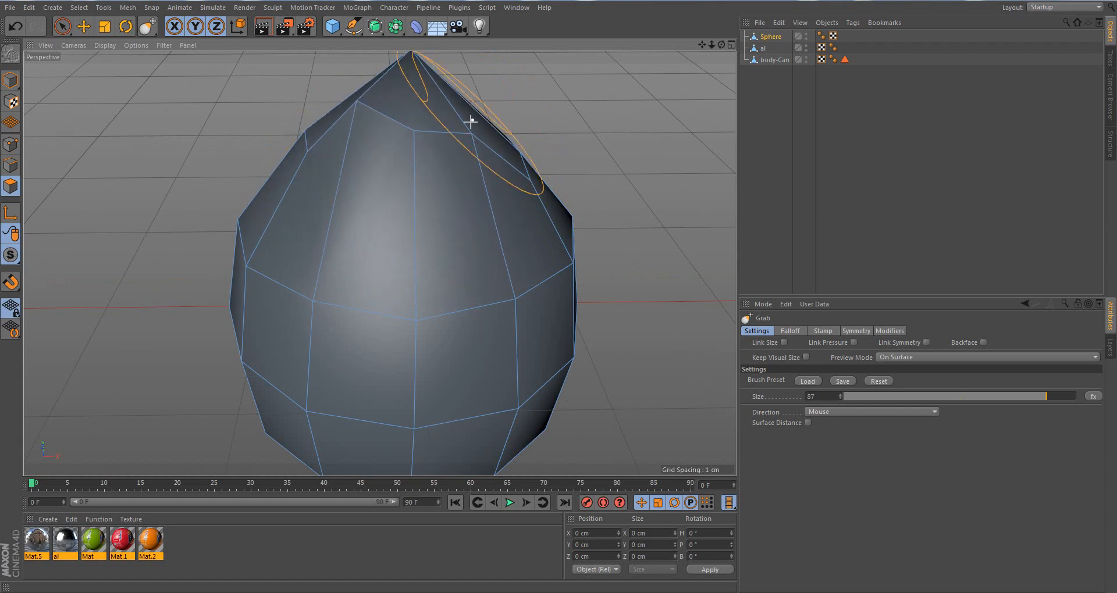
left_click_drag(470, 123, 454, 84)
mouse_move(403, 114)
left_mouse_down()
mouse_move(402, 57)
mouse_move(413, 124)
left_mouse_up()
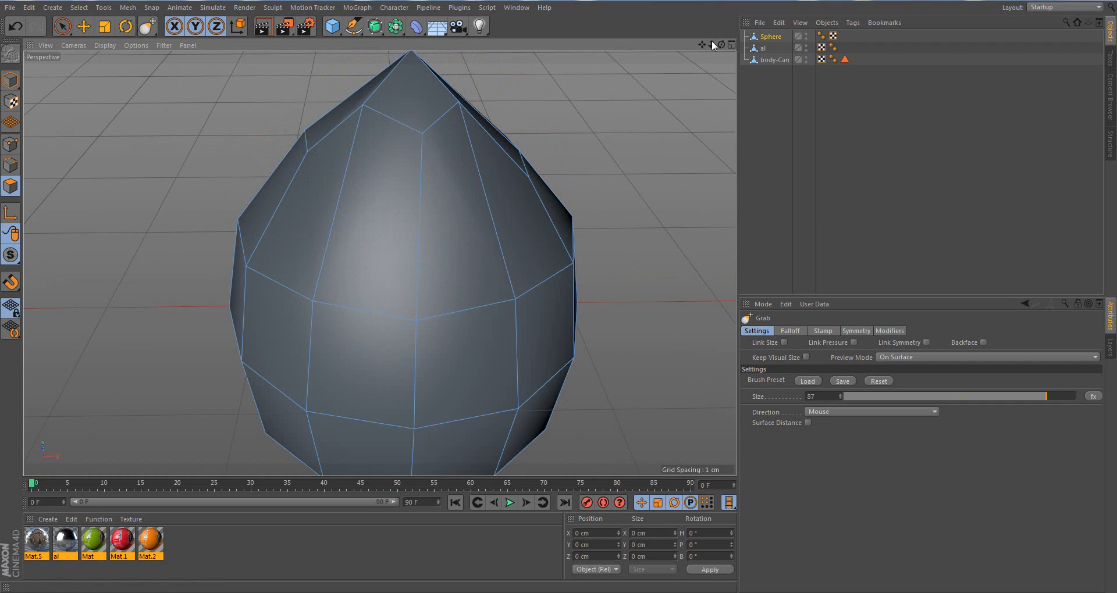
Stretch the pointed top higher from the other side and recentre the tip above the body to form a teardrop
mouse_move(712, 46)
left_mouse_down()
mouse_move(699, 46)
mouse_move(717, 48)
mouse_move(720, 36)
mouse_move(651, 18)
mouse_move(584, 30)
left_mouse_up()
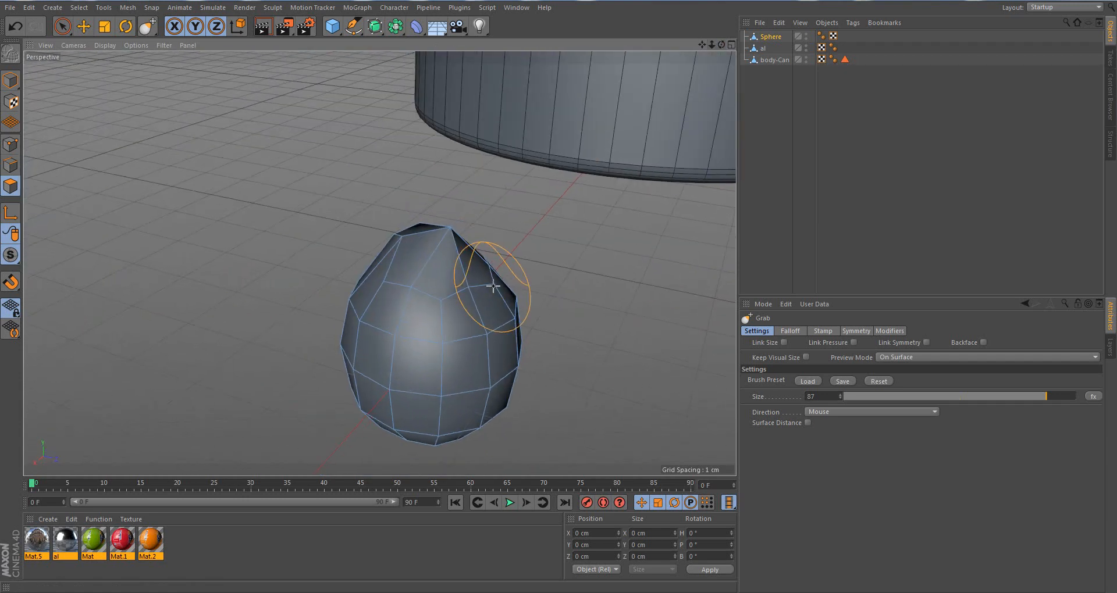
mouse_move(481, 285)
left_mouse_down()
mouse_move(474, 274)
mouse_move(490, 246)
mouse_move(442, 180)
mouse_move(453, 142)
left_mouse_up()
mouse_move(456, 258)
left_mouse_down()
mouse_move(453, 240)
mouse_move(411, 221)
left_mouse_up()
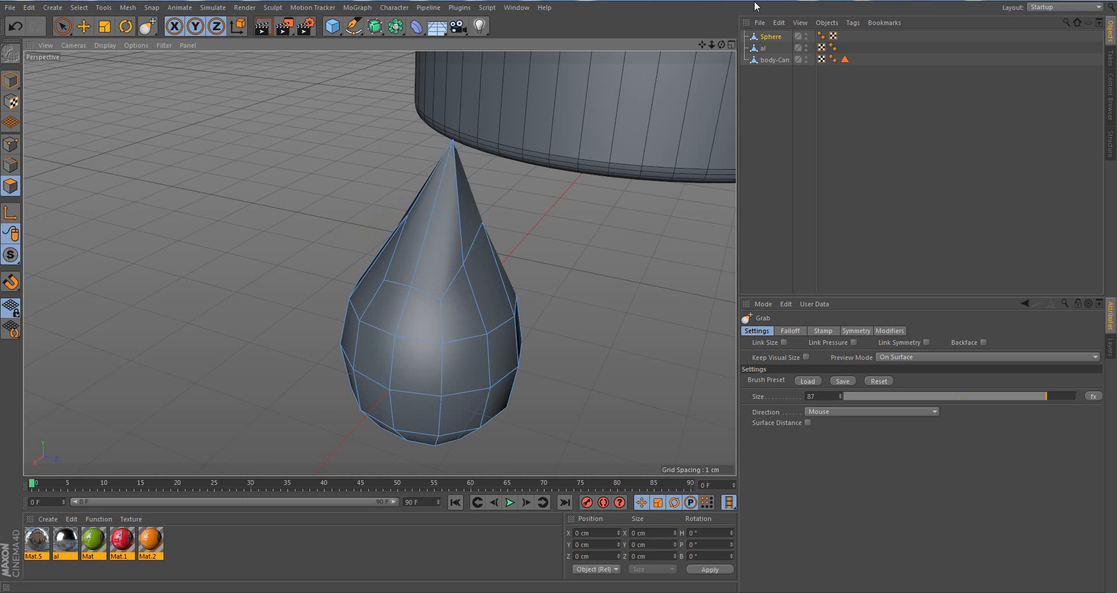
left_click_drag(720, 46, 646, 48)
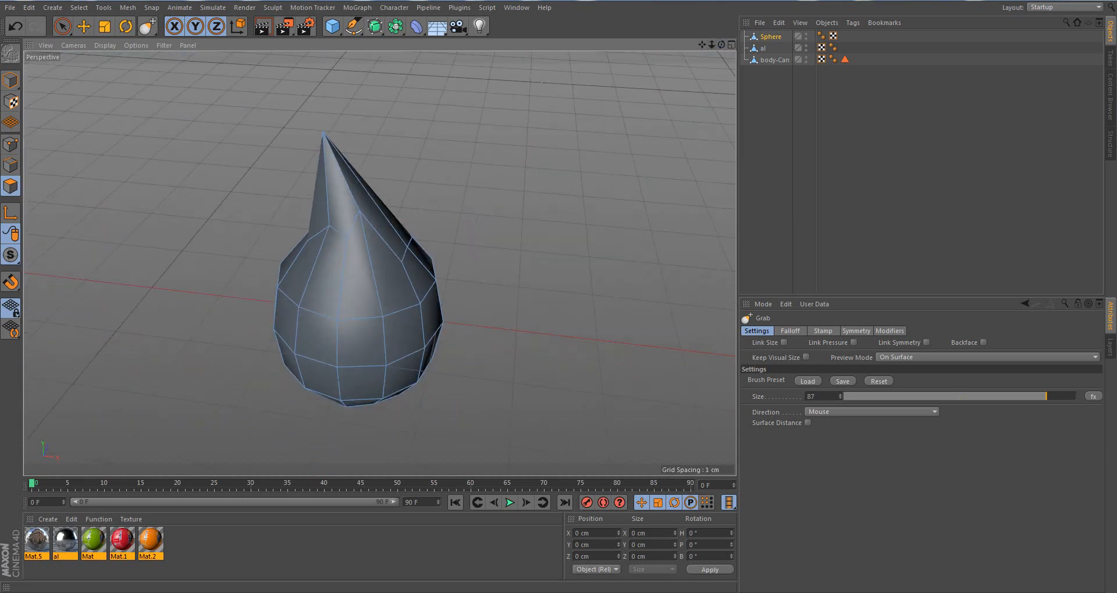
mouse_move(323, 134)
left_mouse_down()
mouse_move(308, 108)
mouse_move(352, 170)
left_mouse_up()
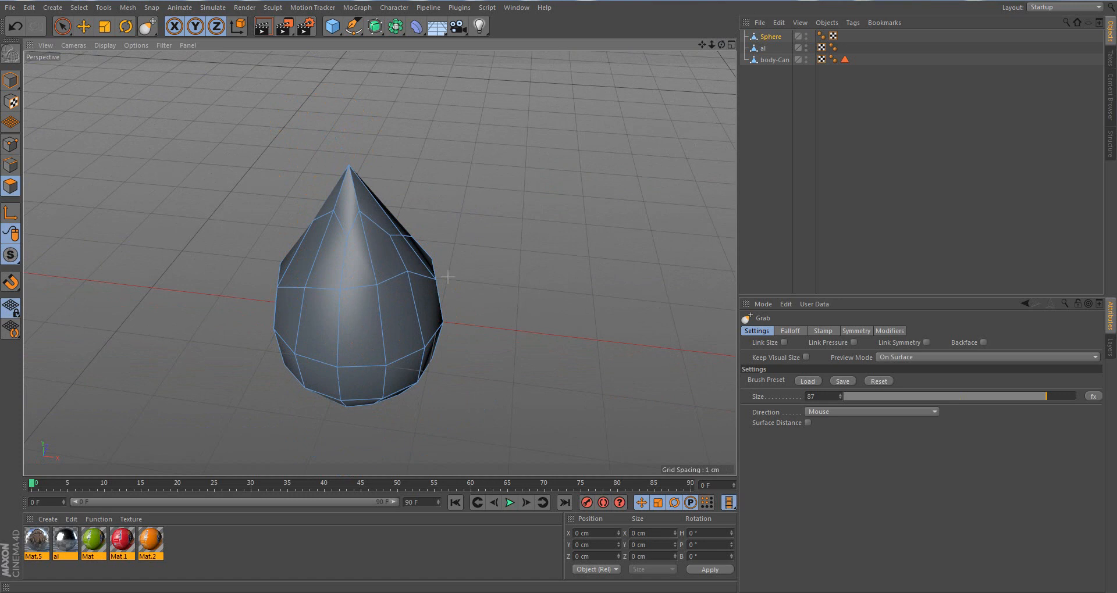
Grab the uneven vertices just below the tip on another side of the drop and spread them more evenly
left_click_drag(721, 44, 682, 48)
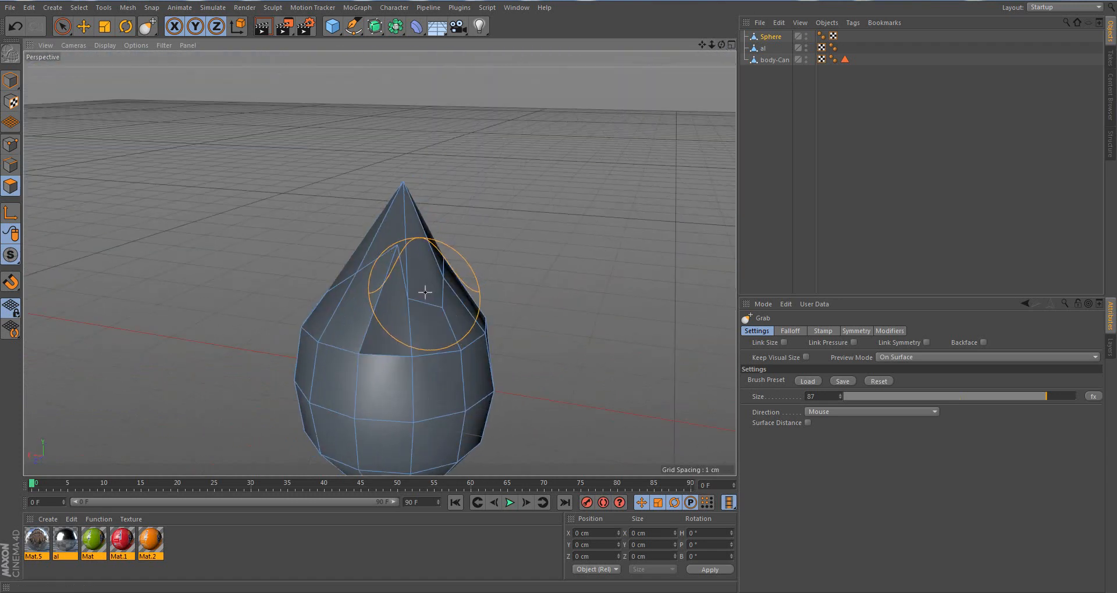
mouse_move(412, 292)
left_mouse_down()
mouse_move(422, 265)
mouse_move(400, 245)
mouse_move(388, 274)
mouse_move(353, 292)
mouse_move(370, 295)
left_mouse_up()
left_click_drag(452, 294, 436, 277)
Nudge the drop's tip slightly sideways and lower it with the Grab brush to centre it over the body
left_click_drag(721, 45, 931, 69)
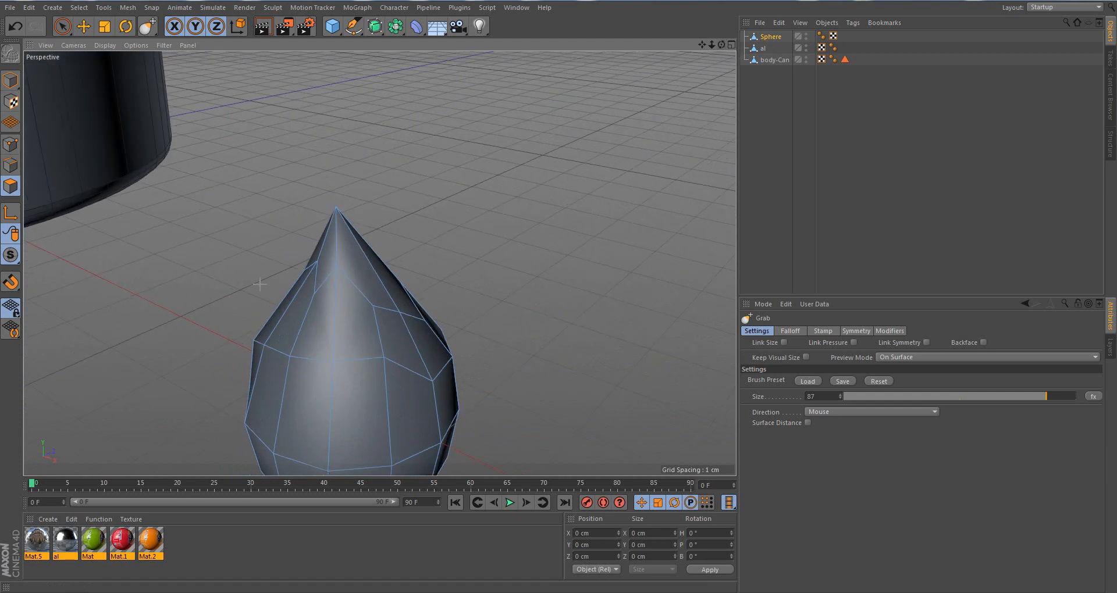
mouse_move(336, 210)
left_mouse_down()
mouse_move(351, 234)
mouse_move(345, 220)
left_mouse_up()
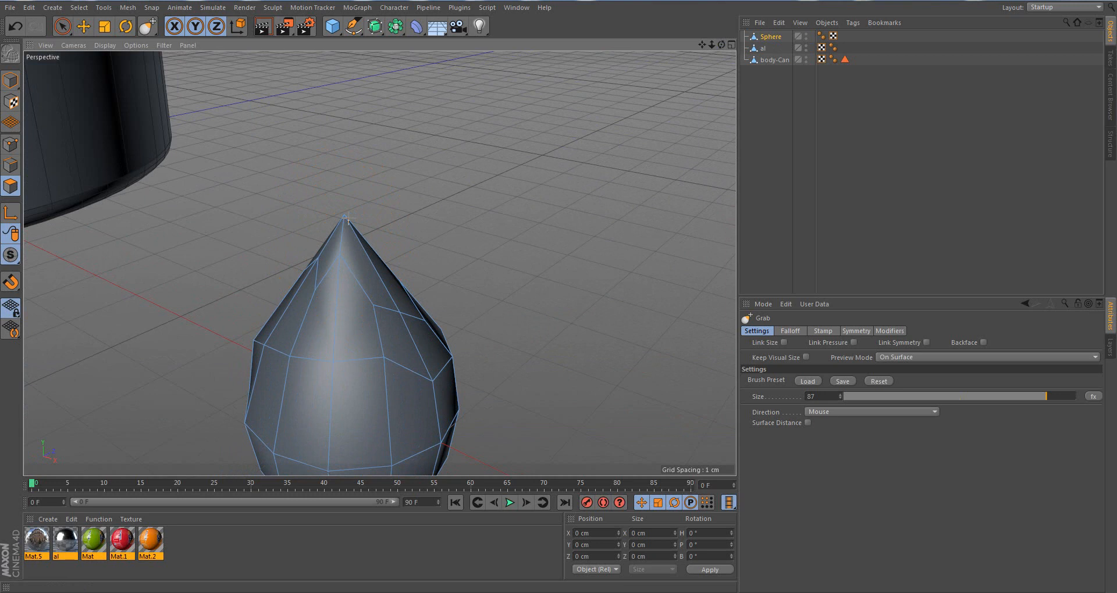
left_click_drag(346, 218, 345, 228)
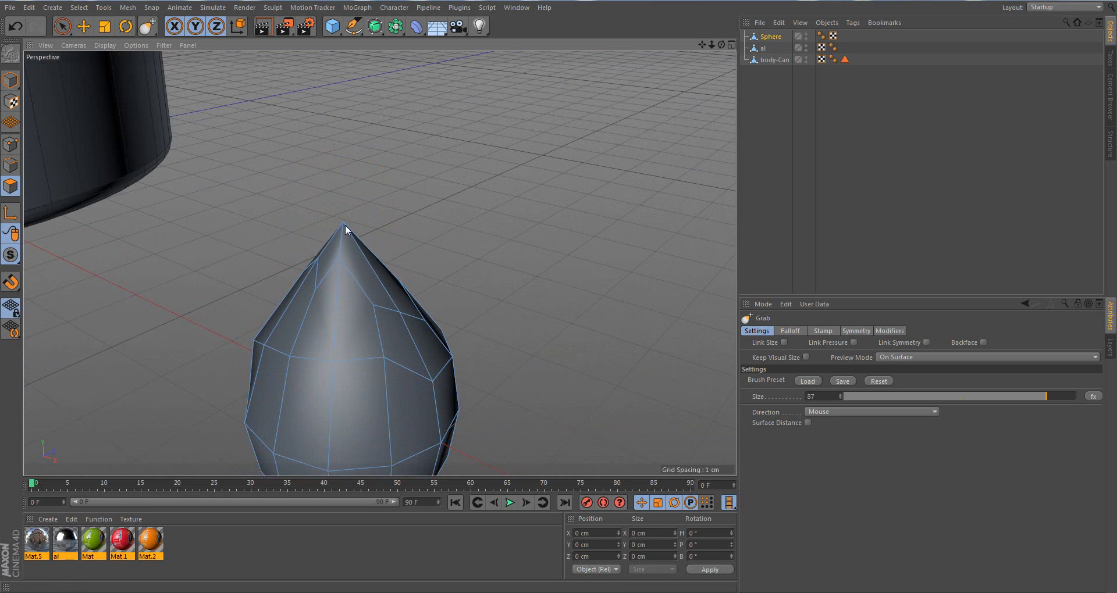
Even out the drop's uneven side and middle-row vertices with the Grab brush and raise the uneven edge points just below the tip
left_click_drag(704, 43, 790, 1)
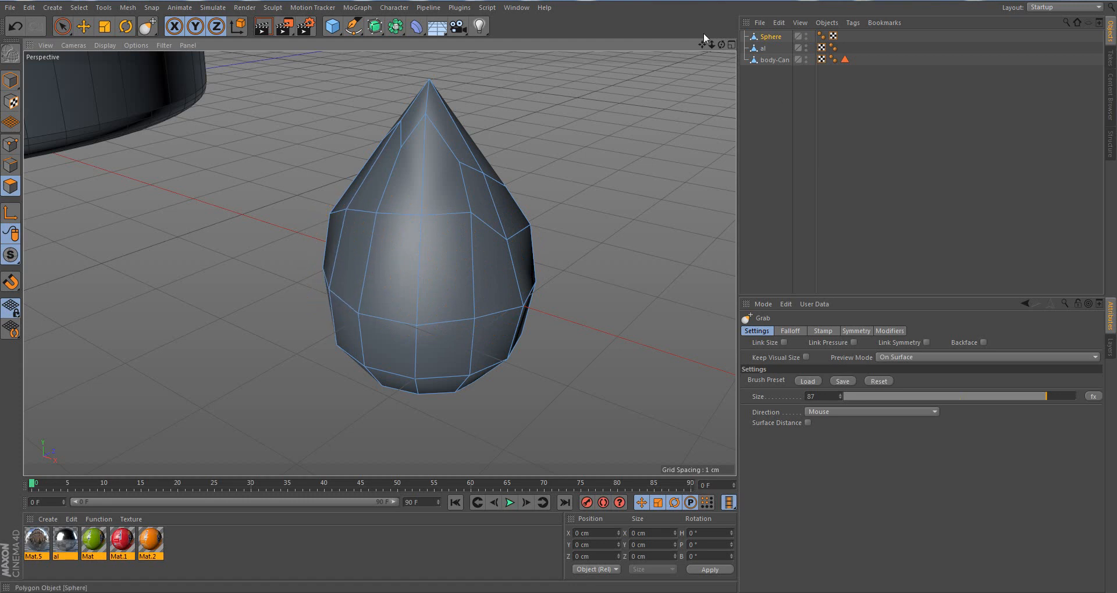
left_click_drag(722, 44, 554, 26)
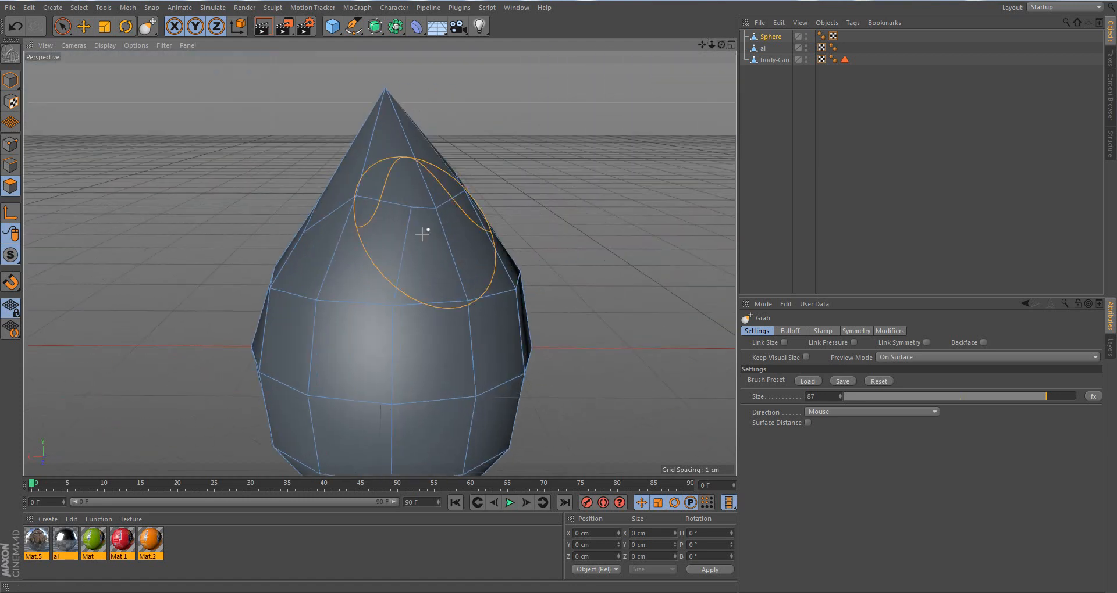
left_click_drag(277, 286, 288, 287)
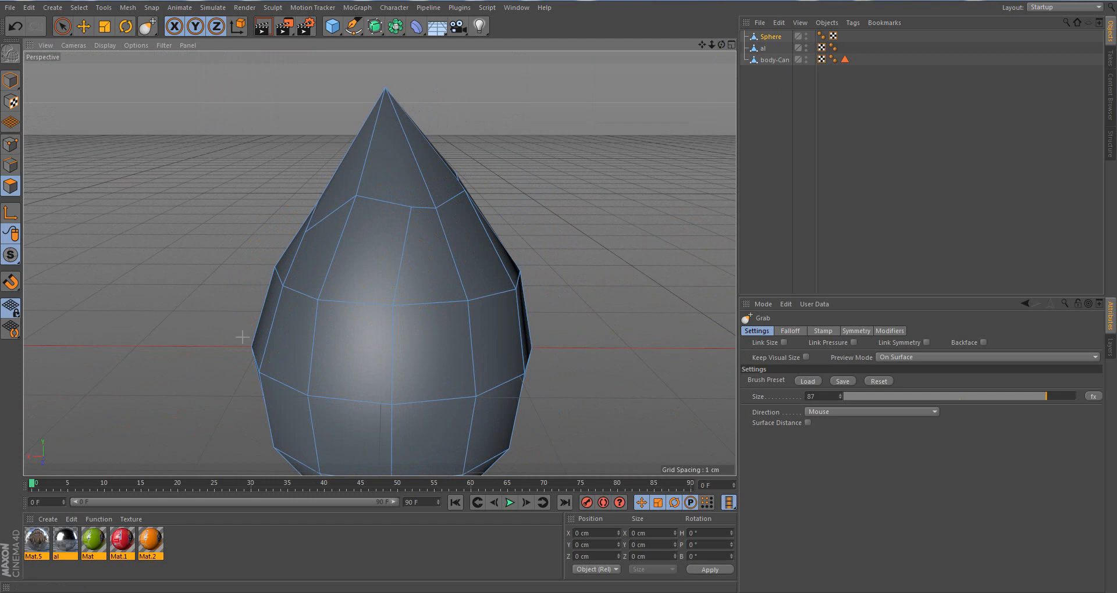
left_click_drag(259, 350, 273, 353)
left_click_drag(316, 408, 403, 374)
mouse_move(477, 372)
left_mouse_down()
mouse_move(466, 364)
mouse_move(519, 344)
left_mouse_up()
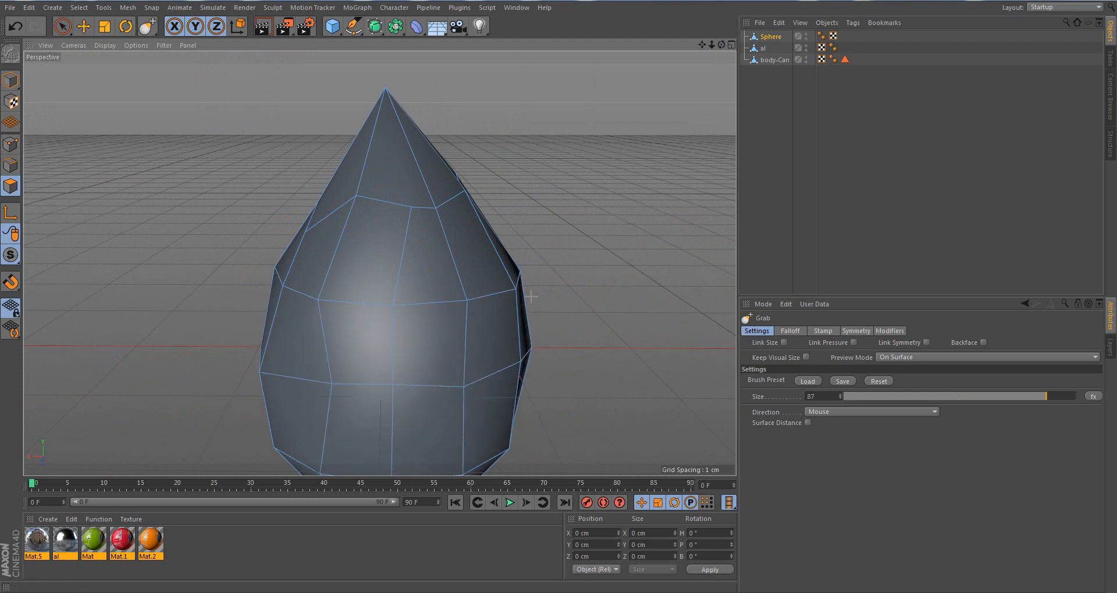
left_click_drag(521, 288, 510, 286)
mouse_move(438, 209)
left_mouse_down()
mouse_move(434, 183)
mouse_move(407, 174)
left_mouse_up()
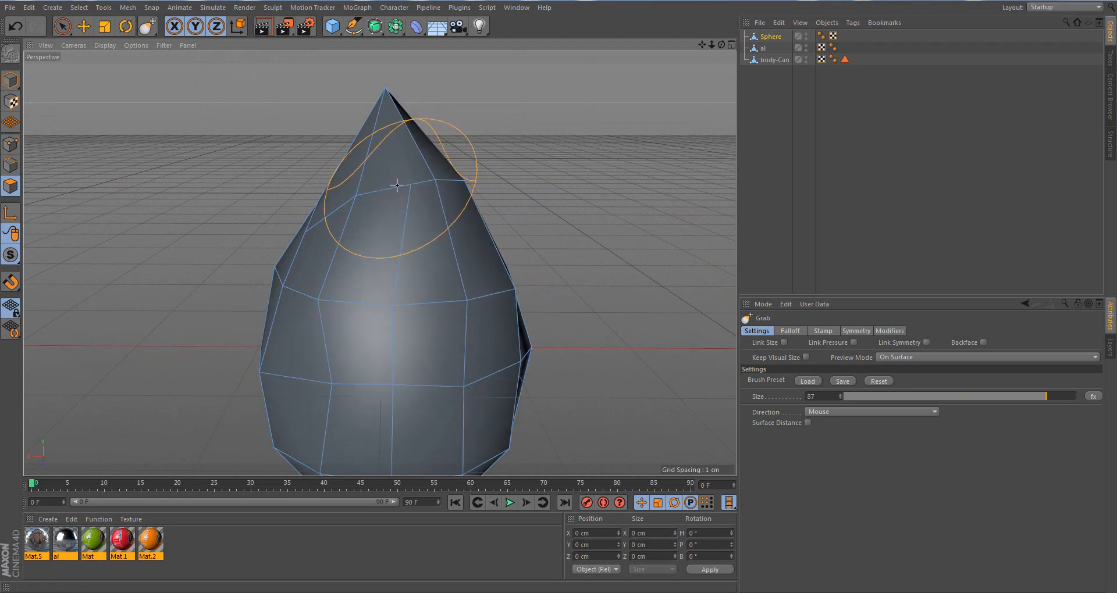
Add a Smoothing deformer and make it a child of the teardrop Sphere
left_click_drag(721, 44, 366, 261)
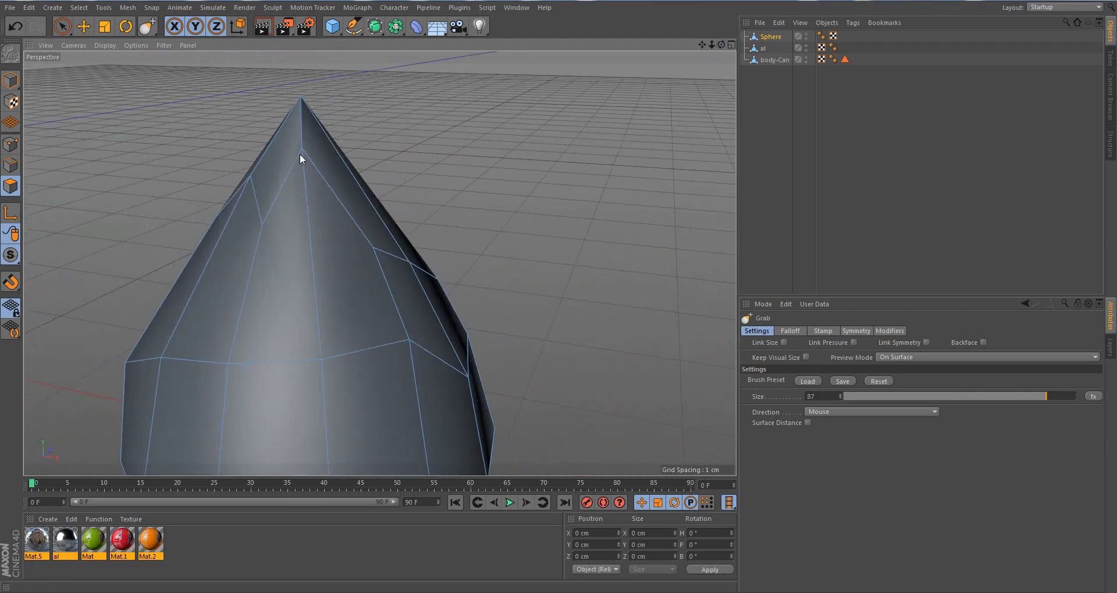
left_click_drag(712, 45, 381, 256)
scroll(342, 265, "up", 2)
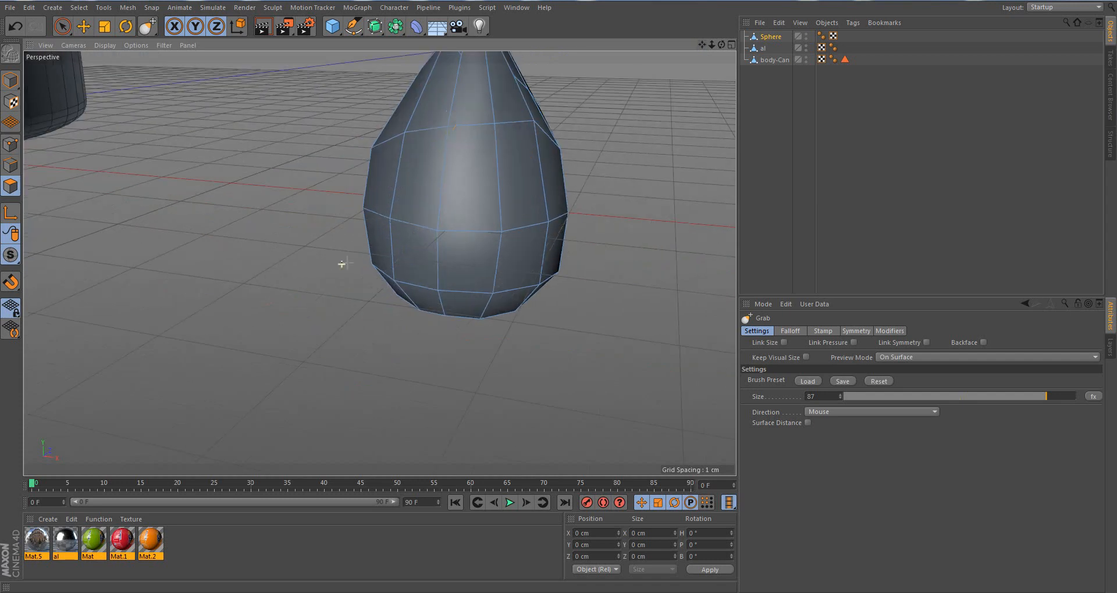
scroll(484, 163, "down", 1)
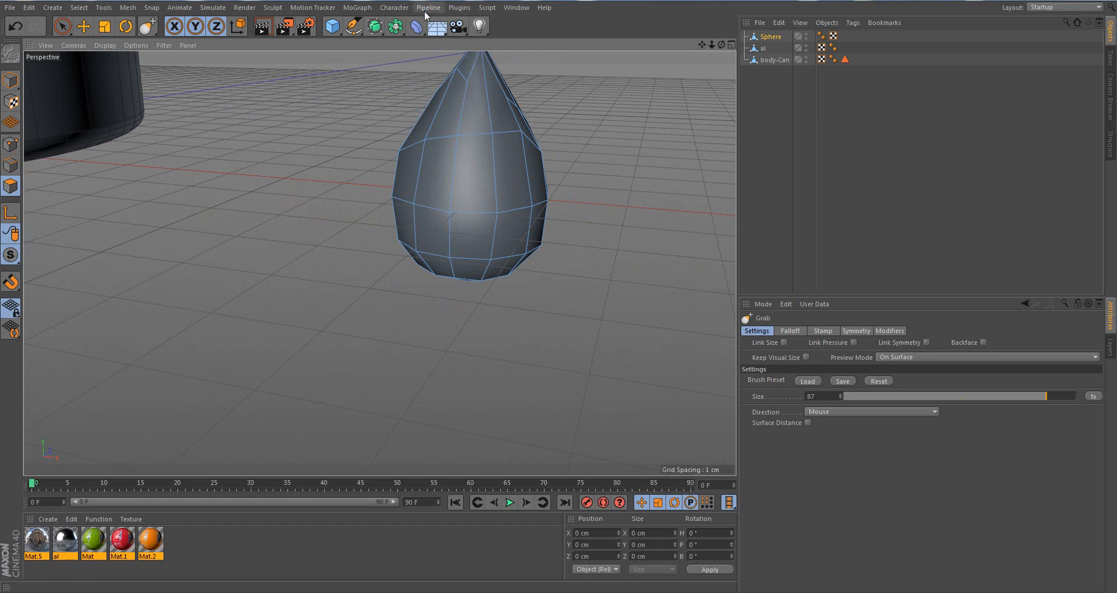
left_click(416, 25)
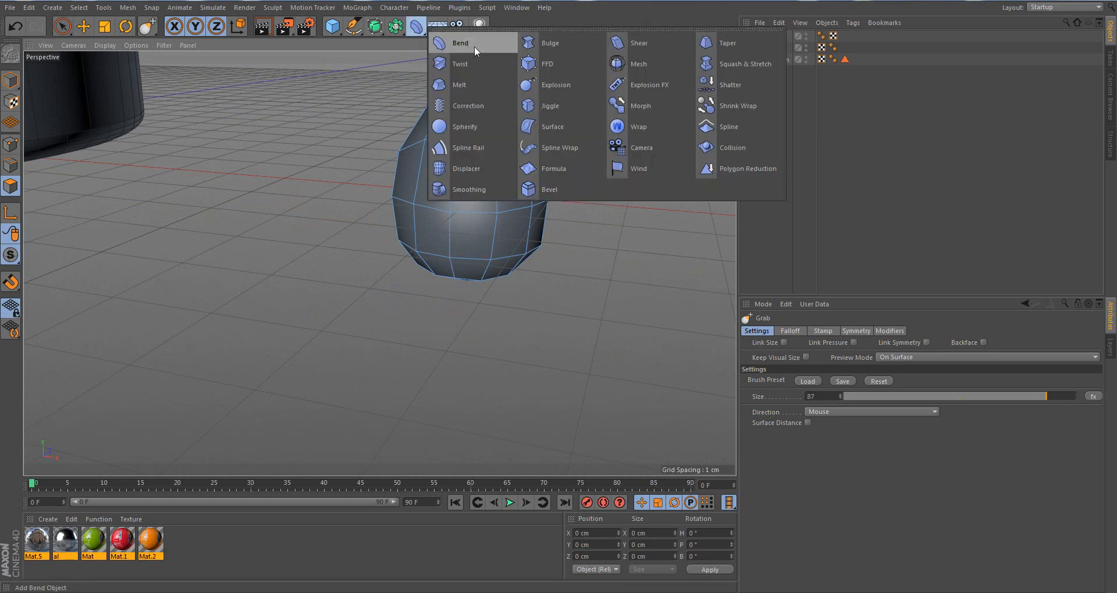
left_click(473, 189)
left_click_drag(768, 44, 774, 48)
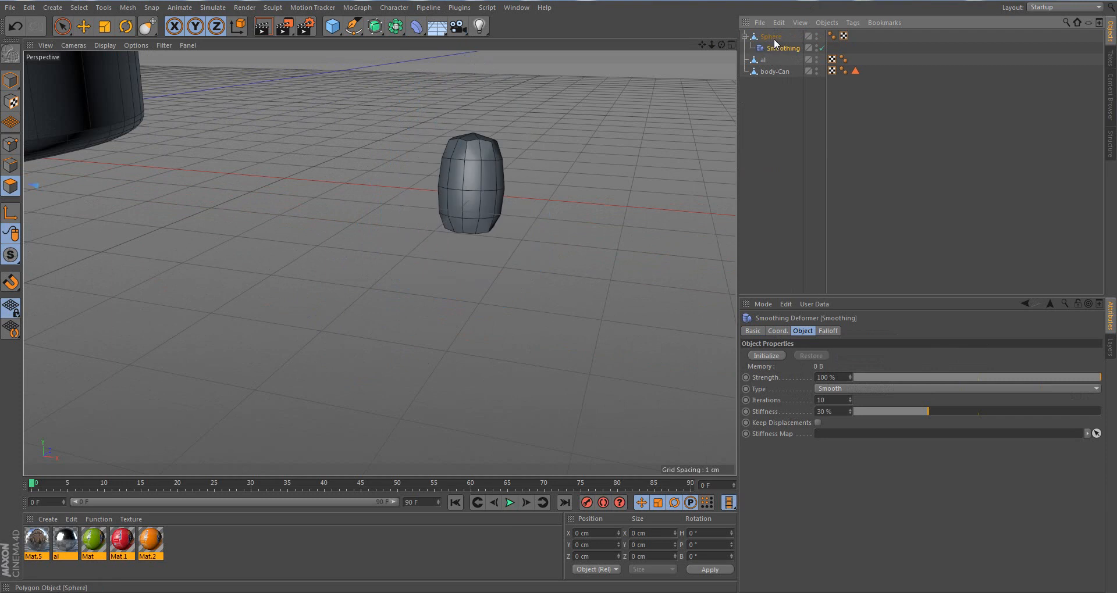
Set the Smoothing deformer's stiffness to 92 %
left_click(772, 40)
left_click(777, 48)
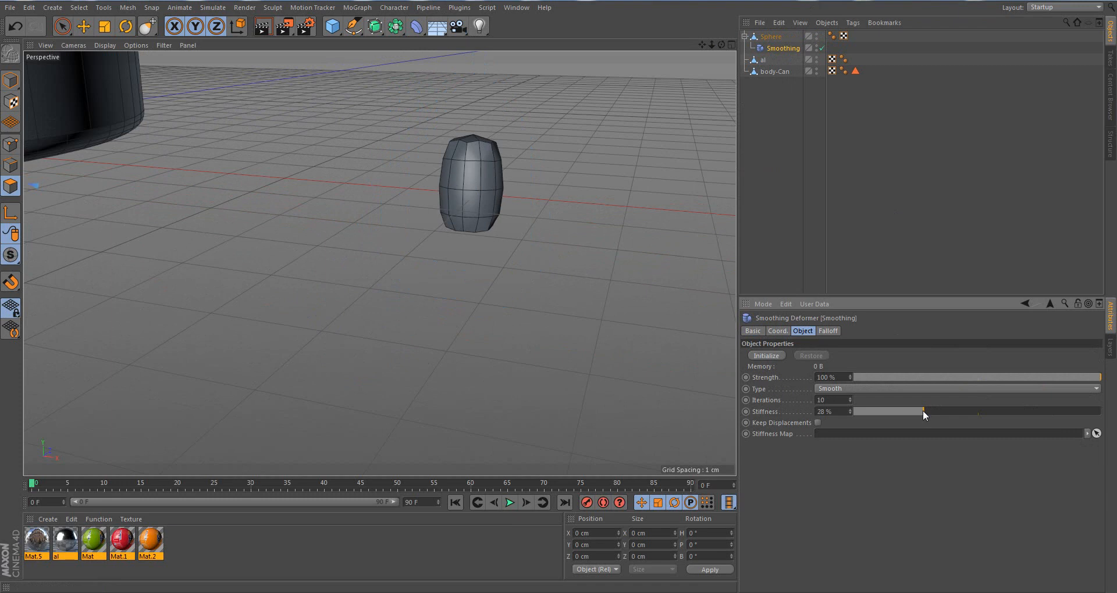
left_click_drag(922, 411, 1081, 426)
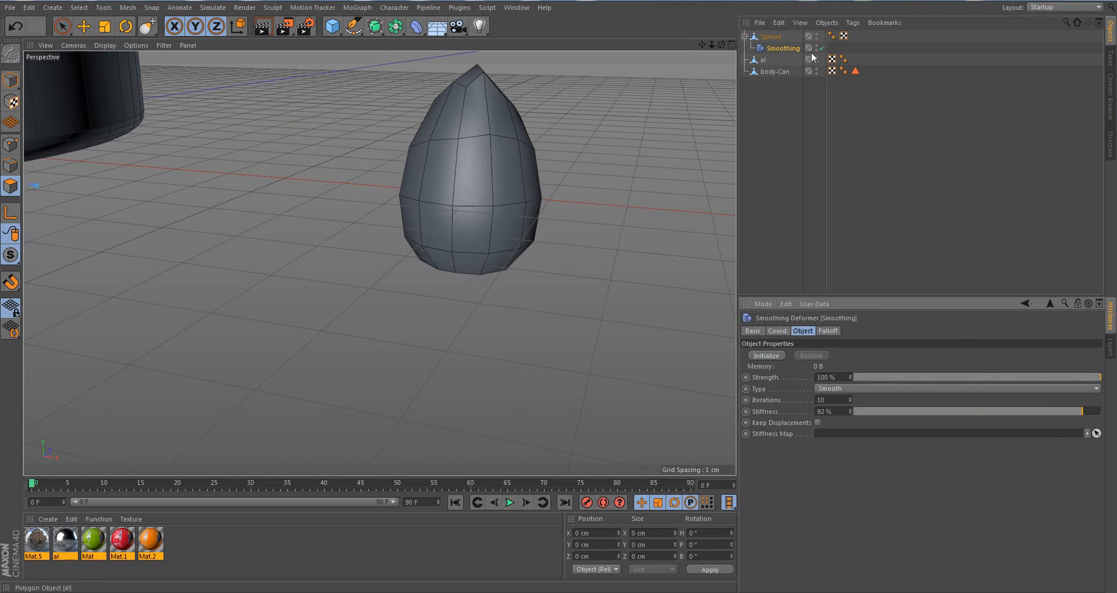
Bake the smoothed drop with Current State to Object, and hide the original Sphere in both editor and renderer below the new copy
right_click(774, 37)
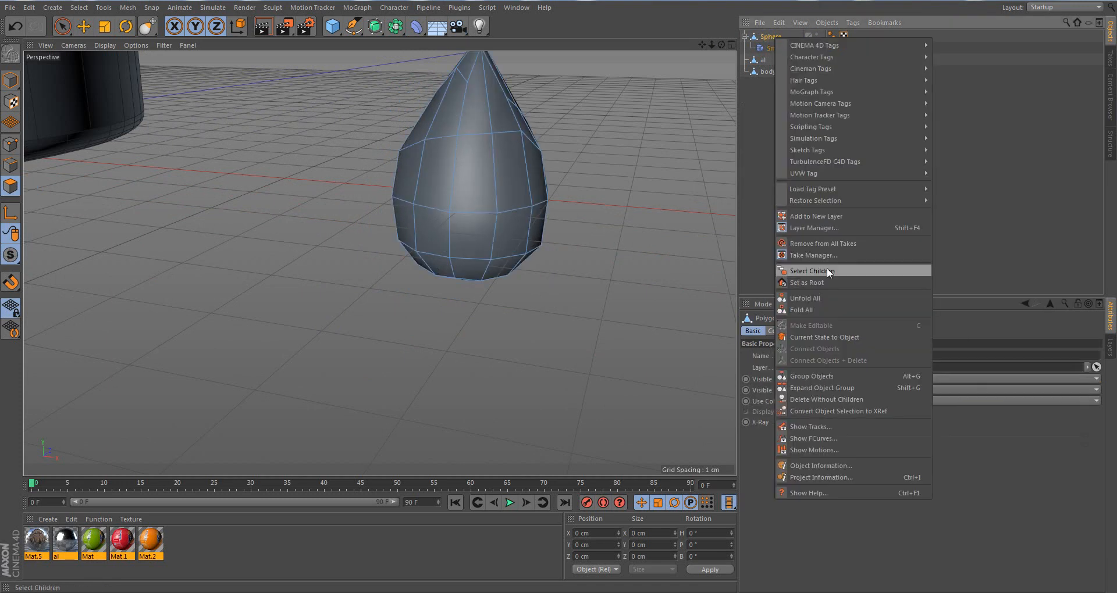
left_click(821, 337)
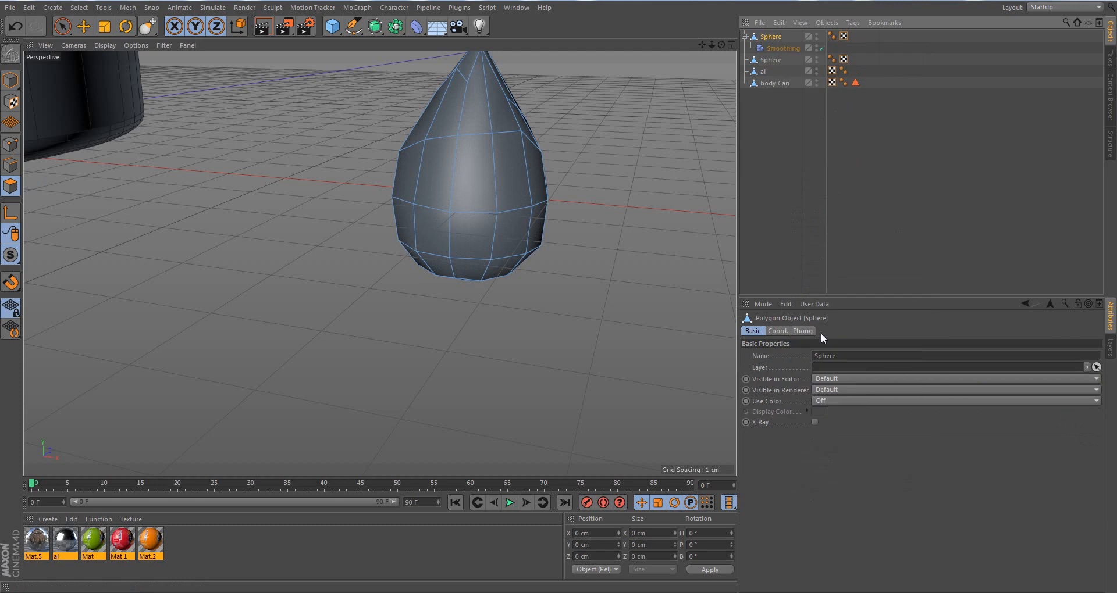
left_click(744, 37)
left_click(806, 35)
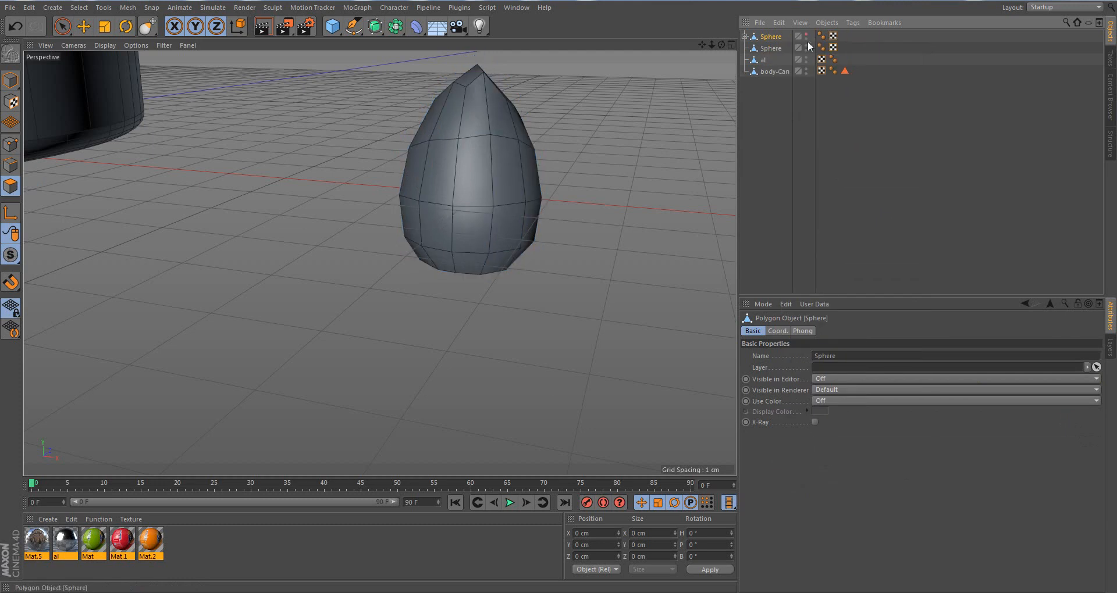
left_click(807, 38)
left_click_drag(765, 37, 711, 44)
Add a MoGraph Cloner and make the baked teardrop Sphere its child
left_click(339, 12)
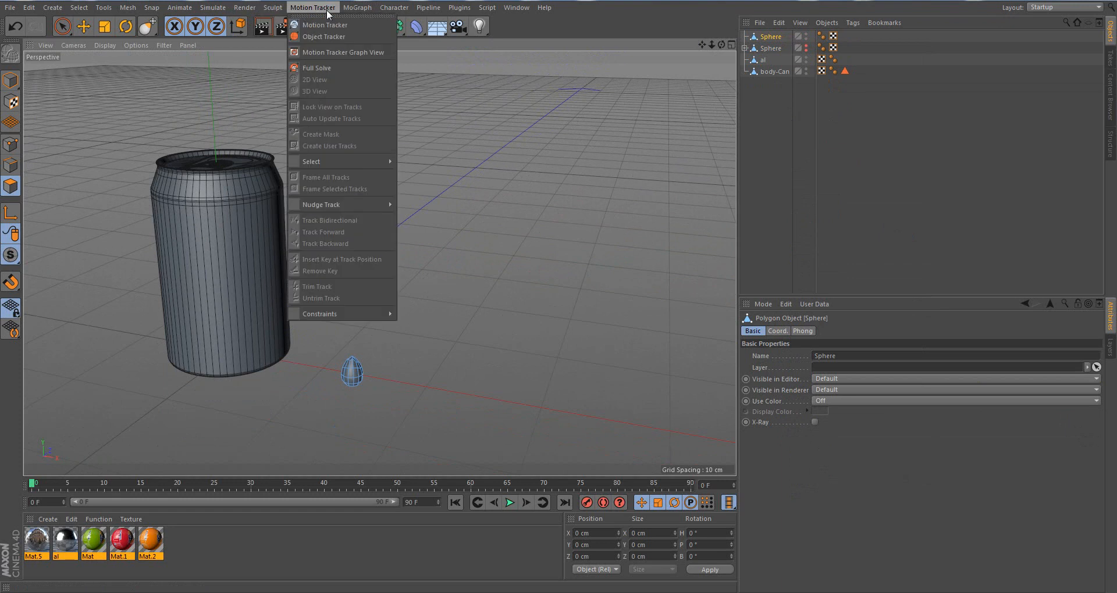
left_click(385, 138)
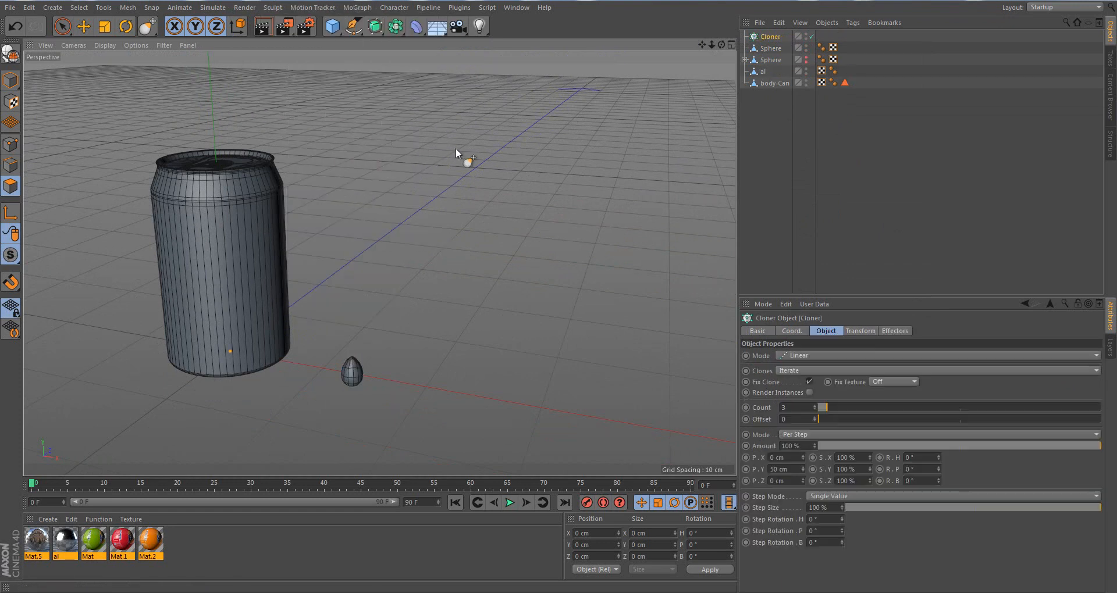
left_click(770, 48)
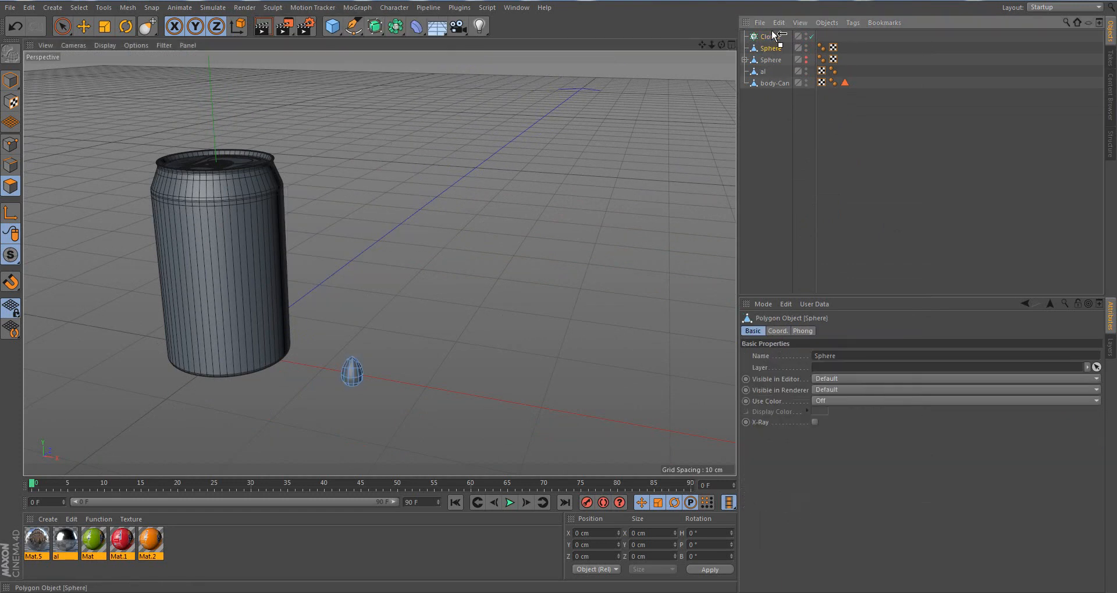
left_click_drag(772, 39, 772, 39)
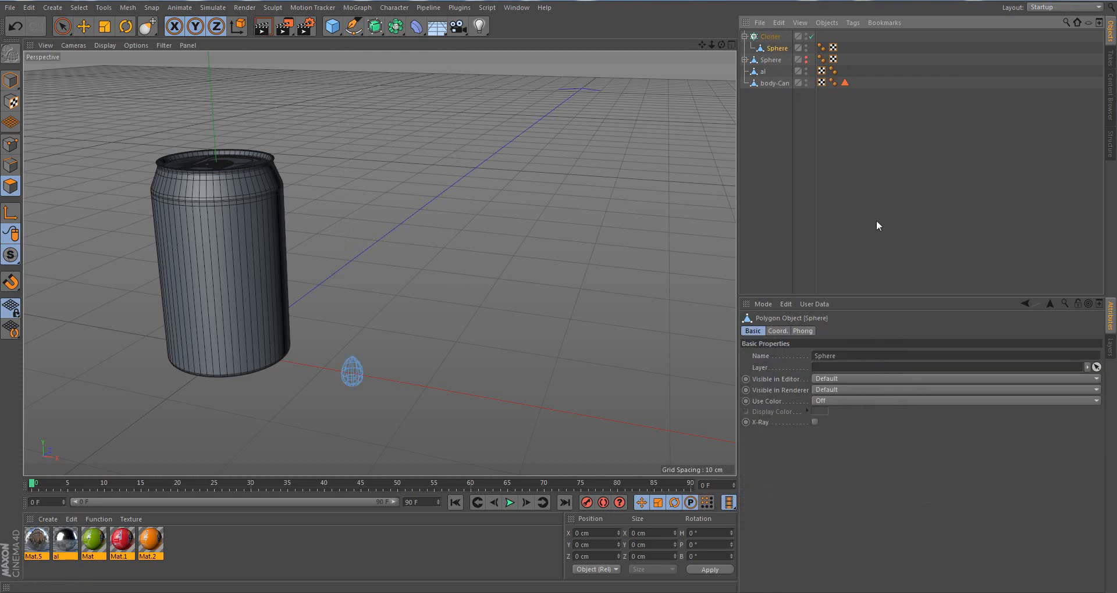
Set the Cloner's mode to Object and assign body-Can as its target object
left_click(768, 39)
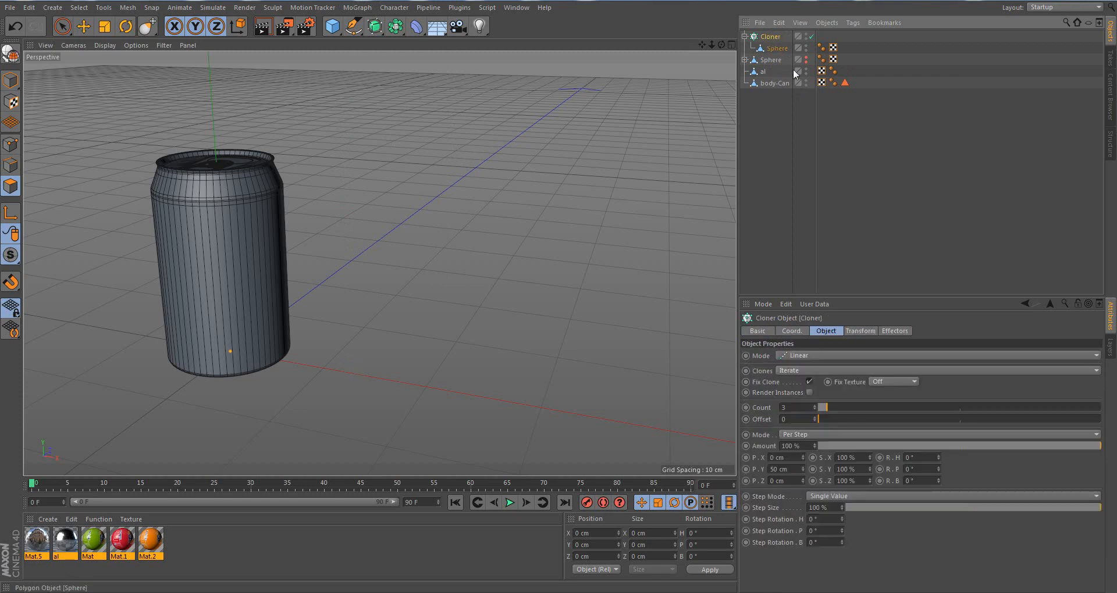
left_click(826, 356)
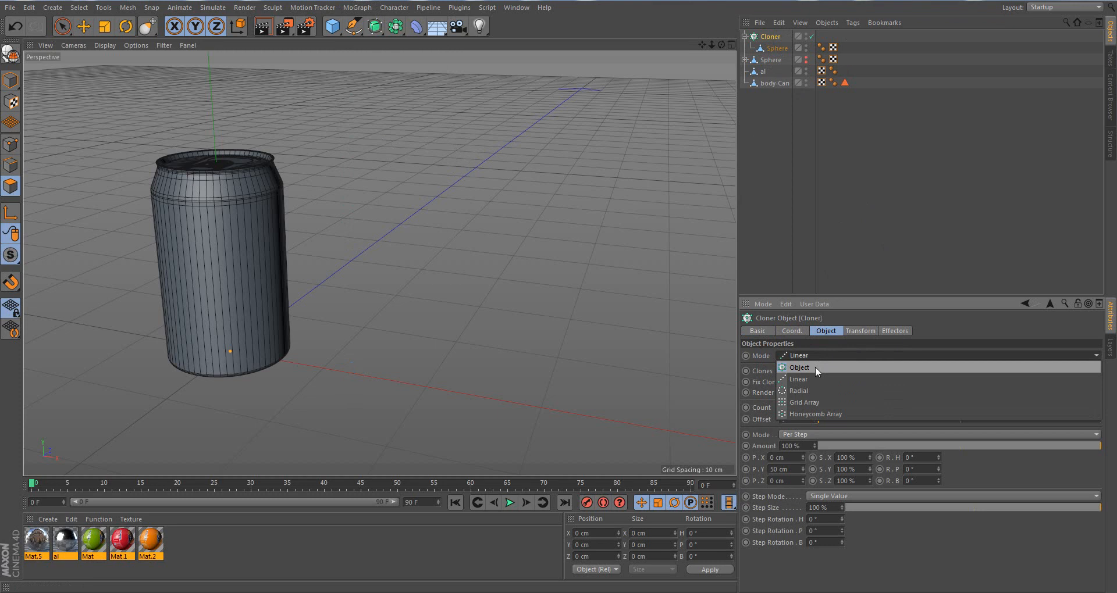
left_click(815, 368)
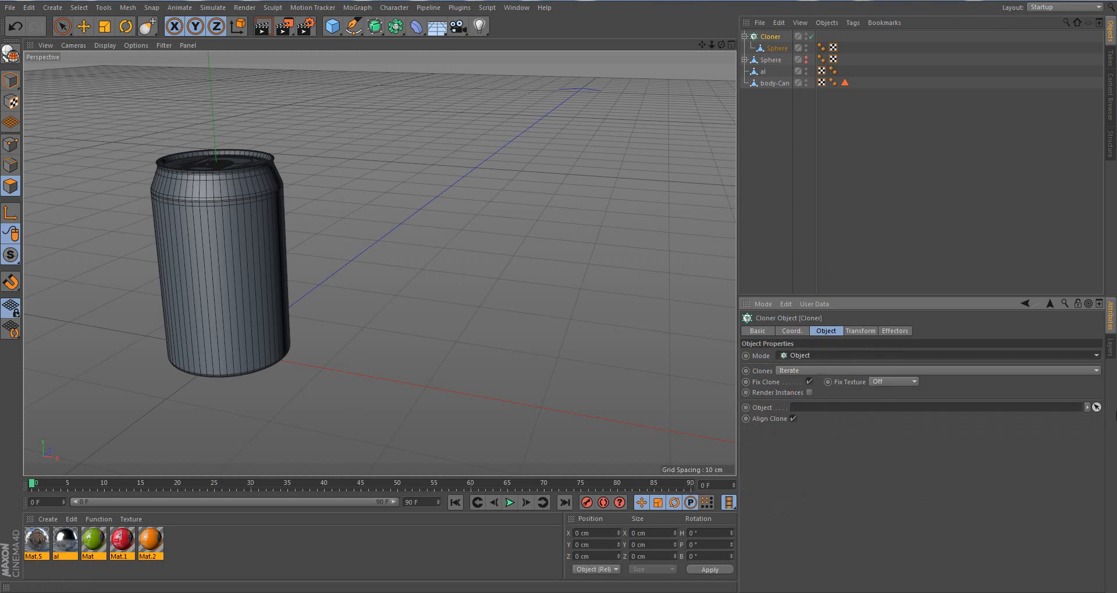
left_click(1097, 407)
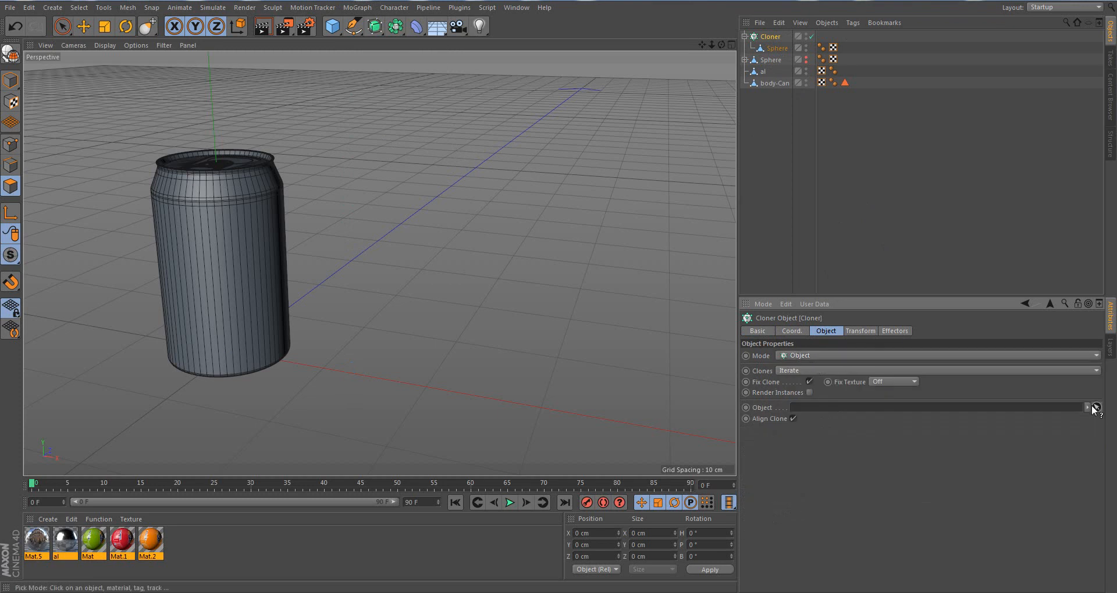
left_click(776, 85)
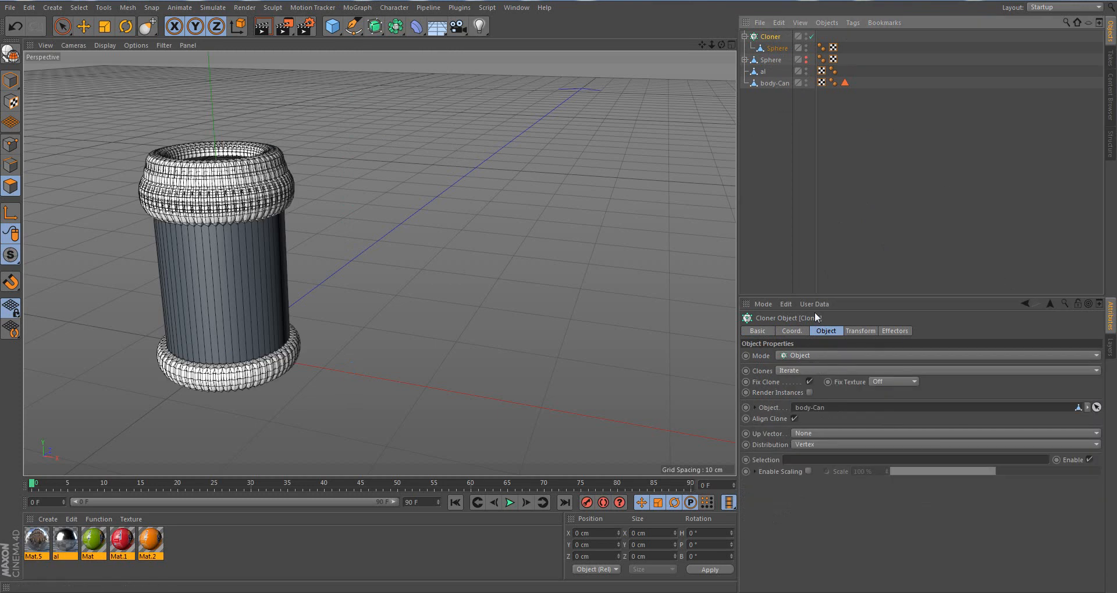
Set the Cloner's distribution on the can to Surface
left_click(808, 436)
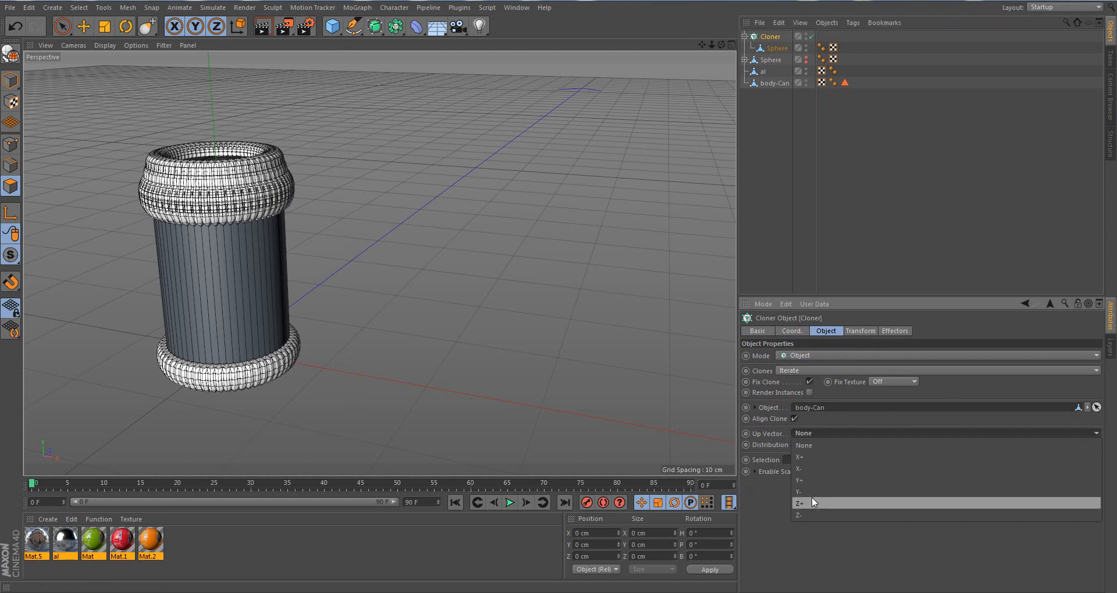
left_click(768, 421)
left_click(798, 446)
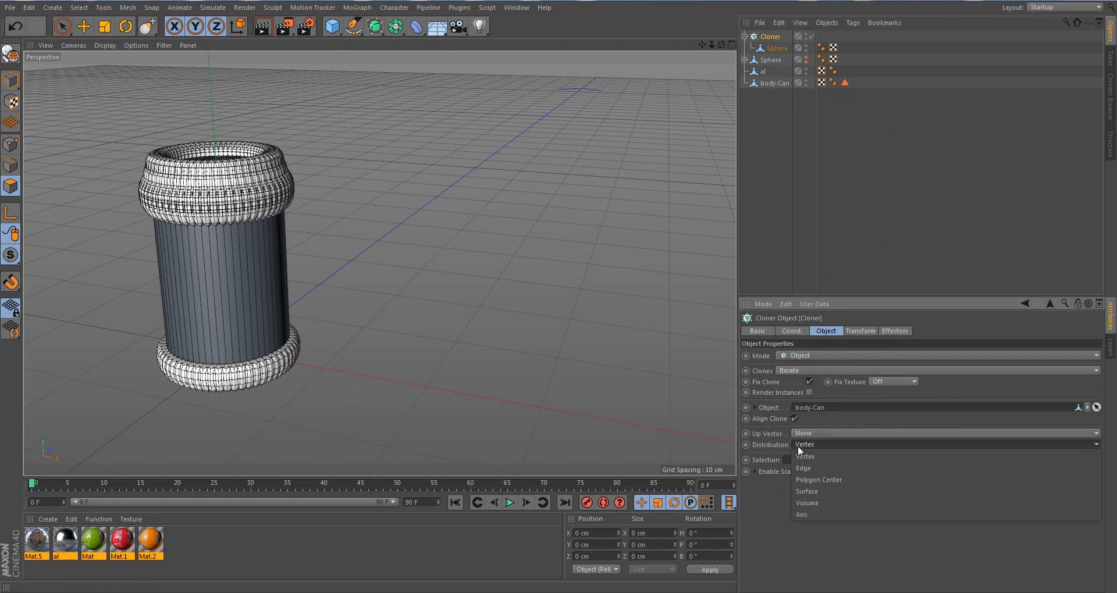
left_click(816, 491)
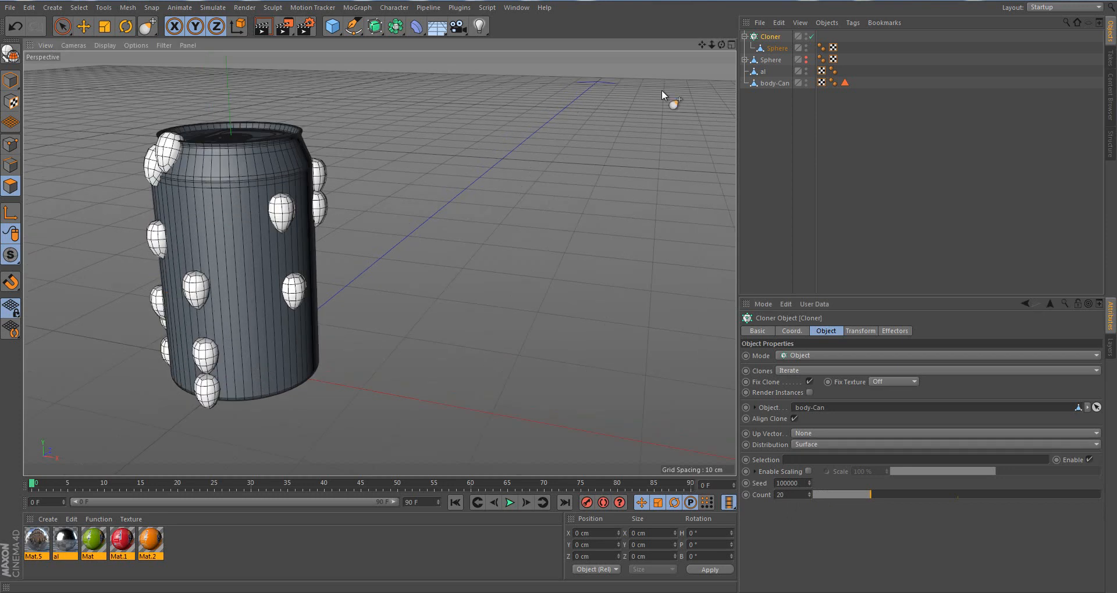
Set the Cloner's clone count to 600
left_click_drag(702, 44, 733, 79)
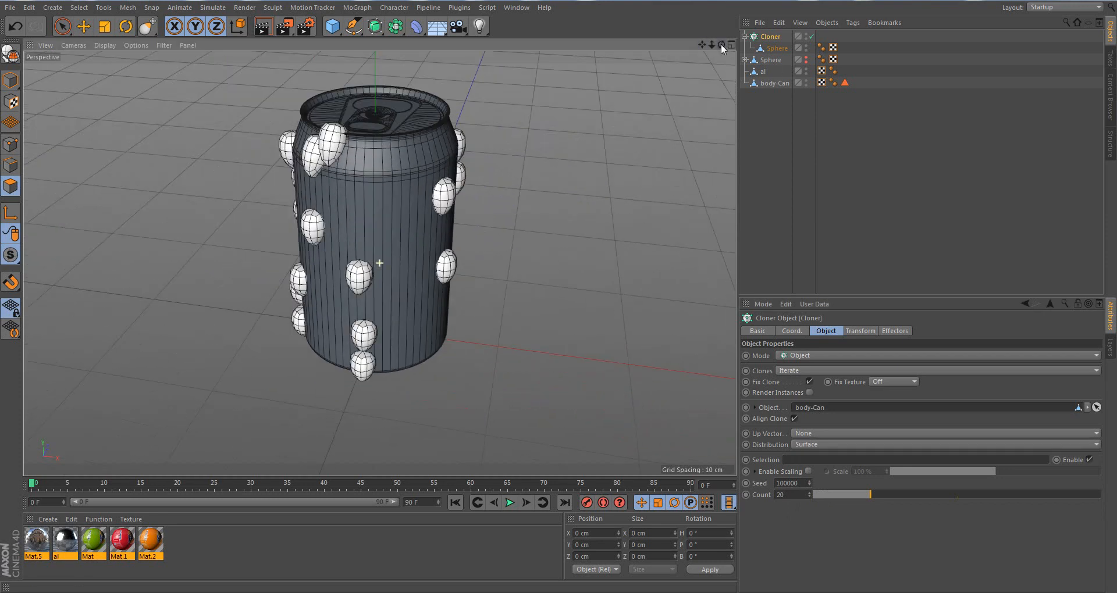
double_click(788, 498)
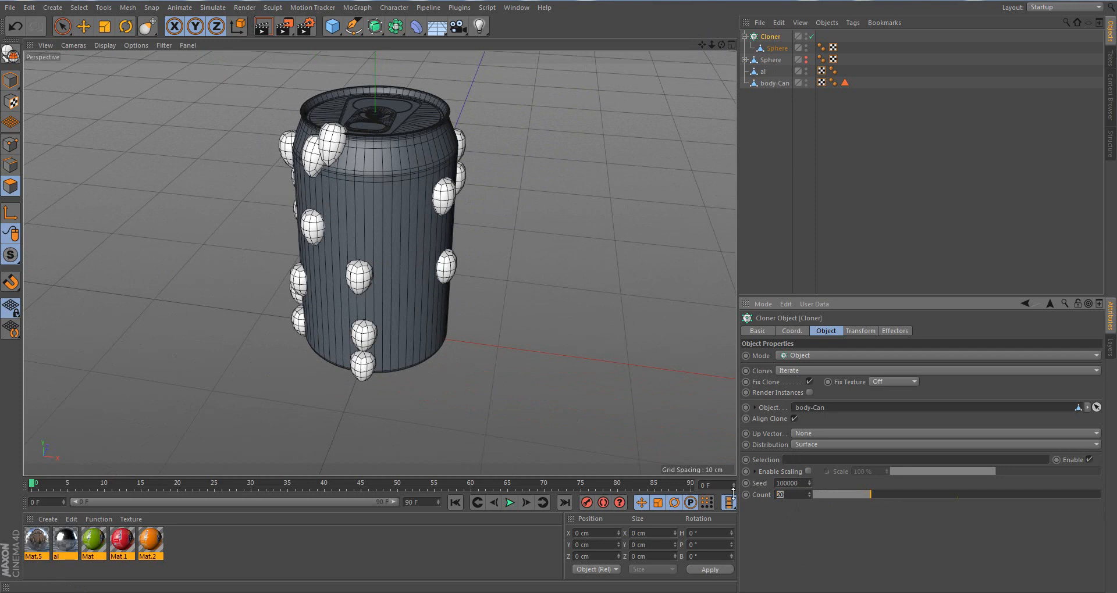
type("600")
key("Return")
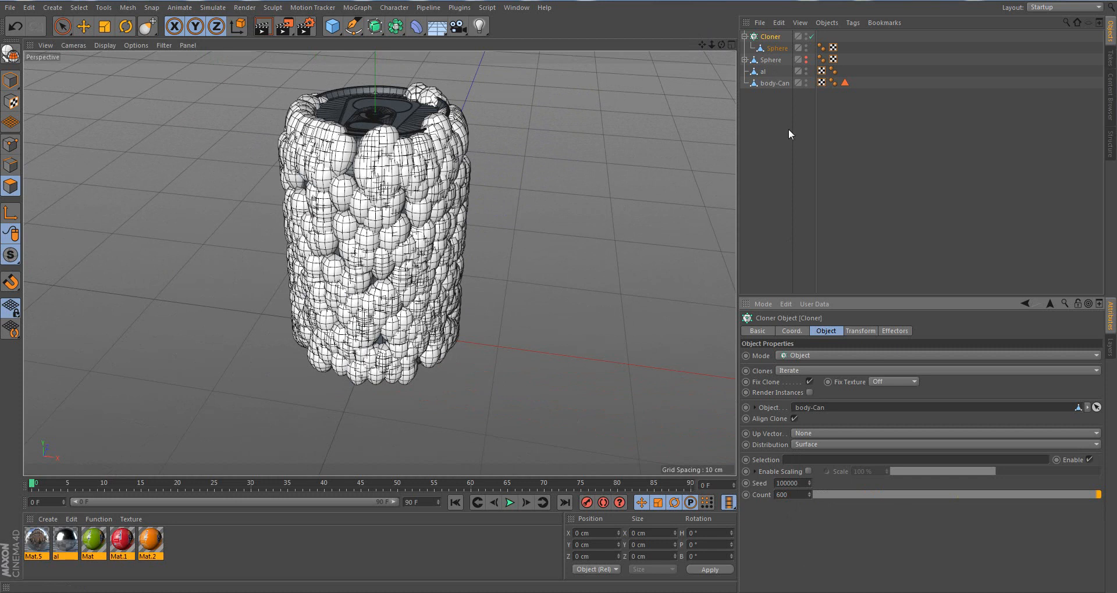
Add a Push Apart effector to the Cloner
left_click_drag(722, 45, 738, 66)
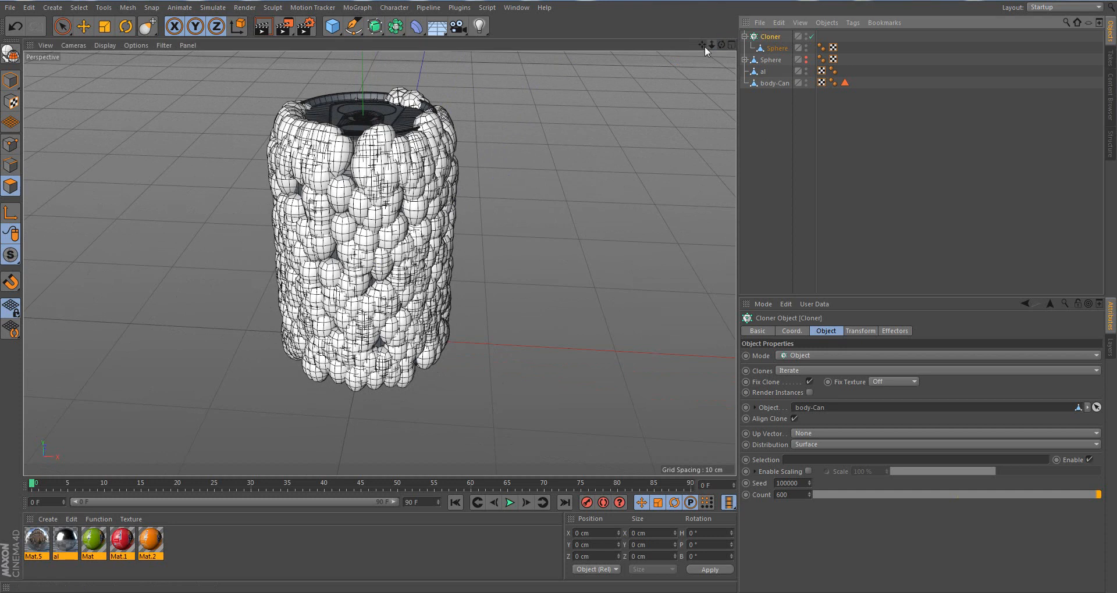
left_click(84, 26)
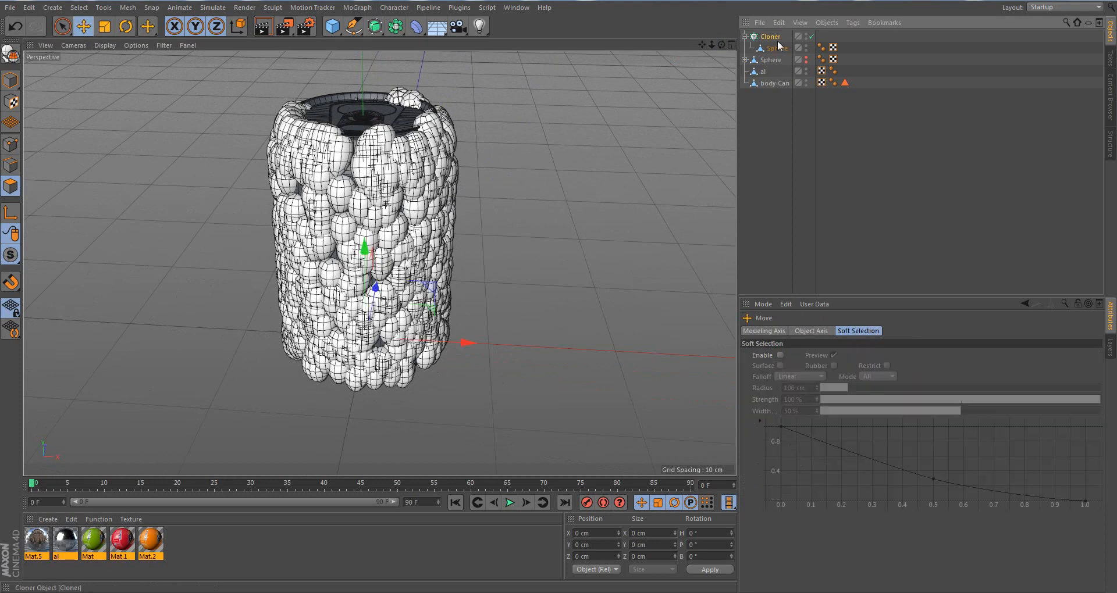
left_click(777, 39)
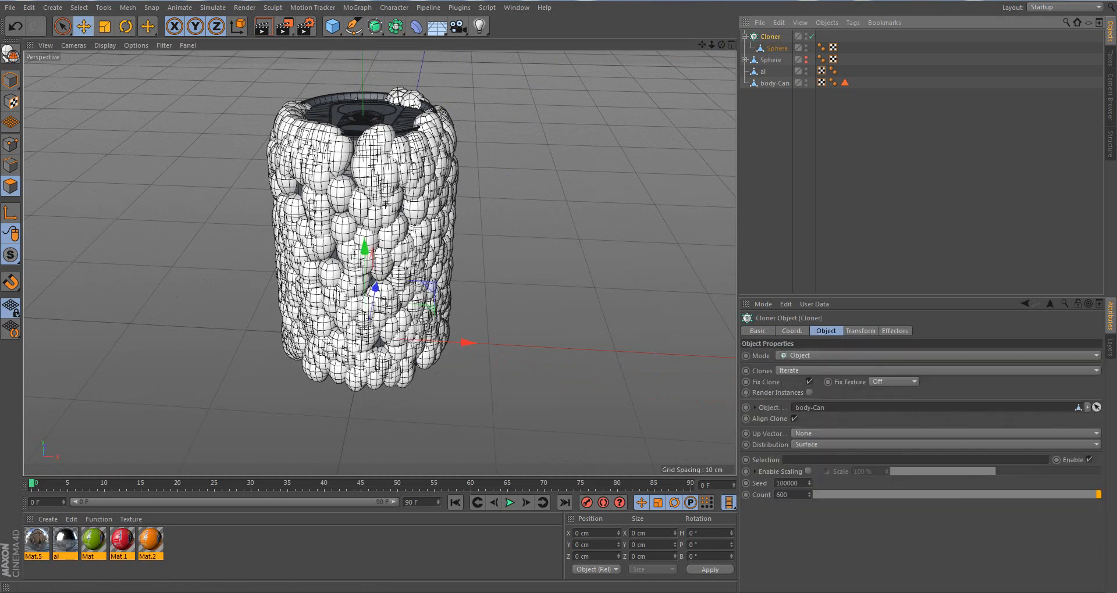
left_click(353, 7)
mouse_move(379, 22)
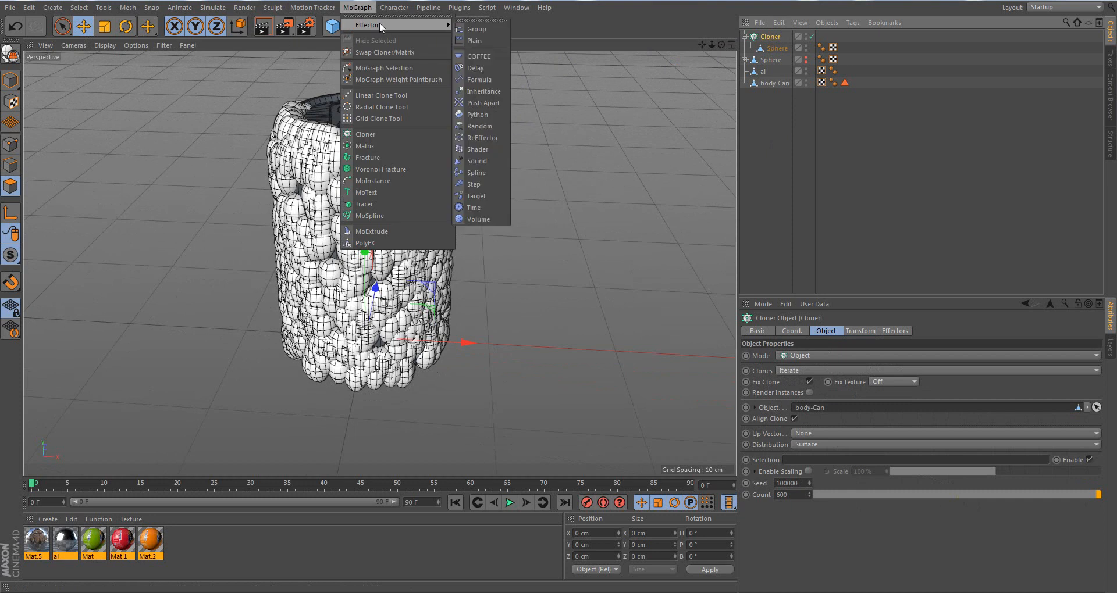
left_click(491, 102)
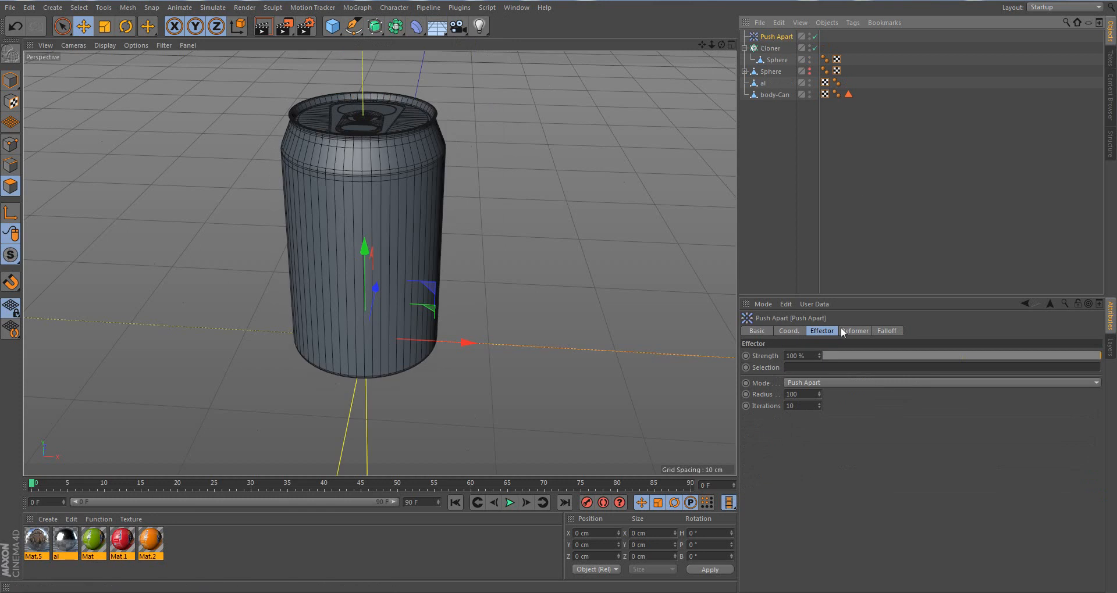
Switch the Push Apart effector's mode to Scale Apart and set its radius to 1.5
left_click(811, 383)
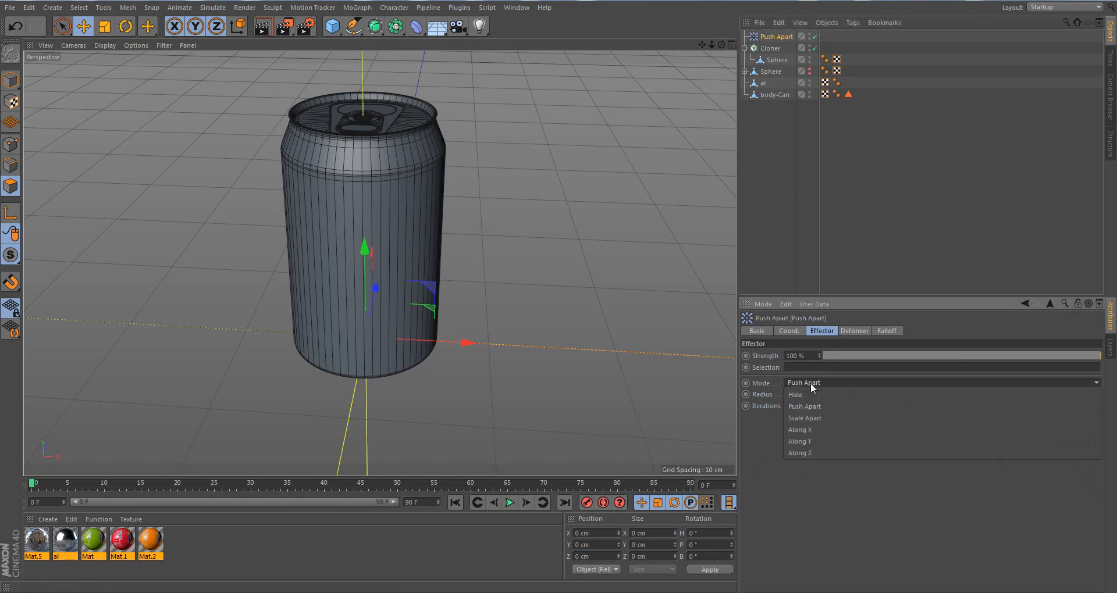
left_click(826, 417)
left_click_drag(807, 394, 725, 387)
type("1.5")
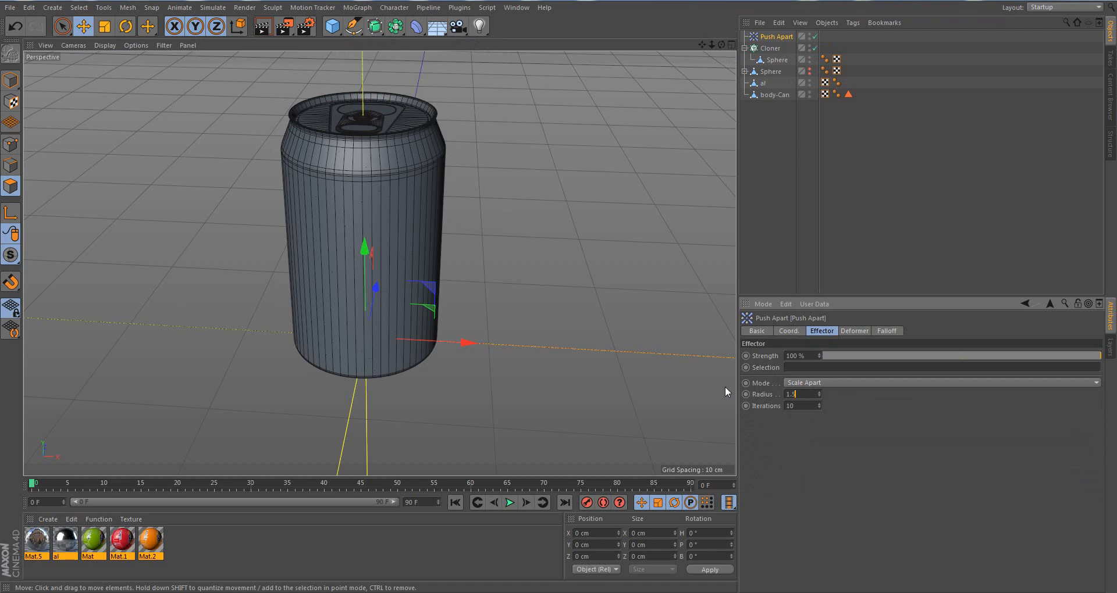
left_click(861, 428)
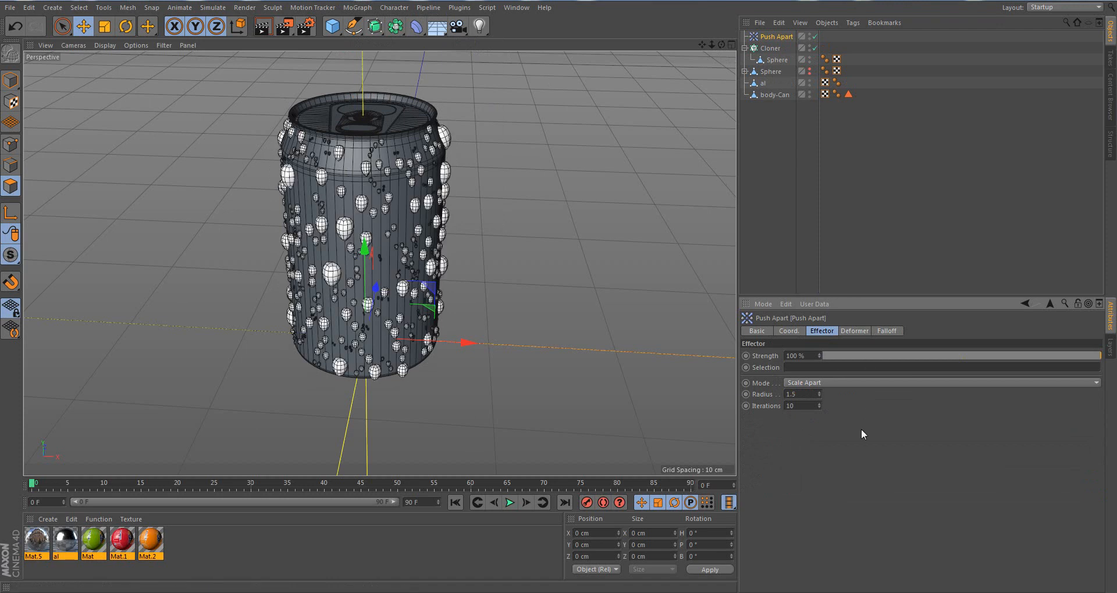
scroll(428, 302, "up", 4)
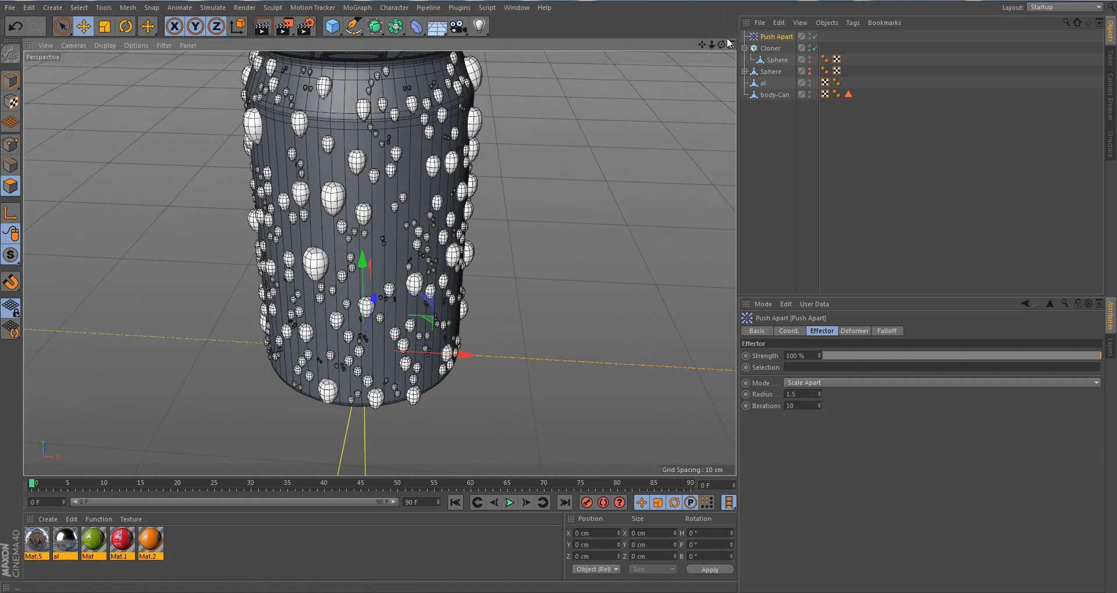
mouse_move(721, 45)
left_mouse_down()
mouse_move(687, 7)
mouse_move(719, 45)
left_mouse_up()
Set the Push Apart effector's radius to 2 and view the drops on the can from a lower angle
left_click_drag(805, 395, 785, 394)
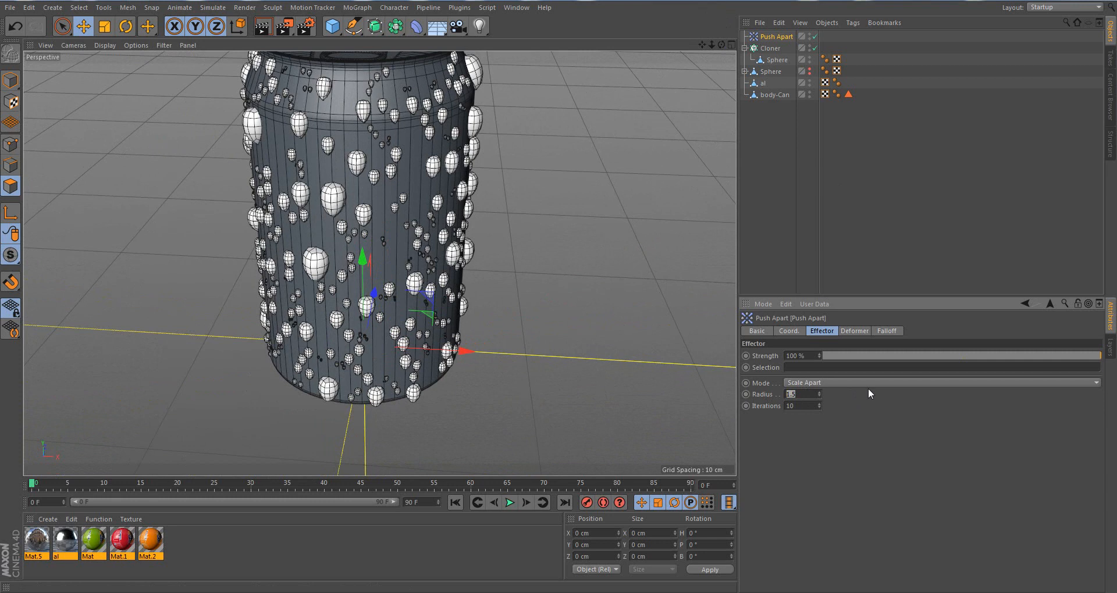
type("2")
key("Return")
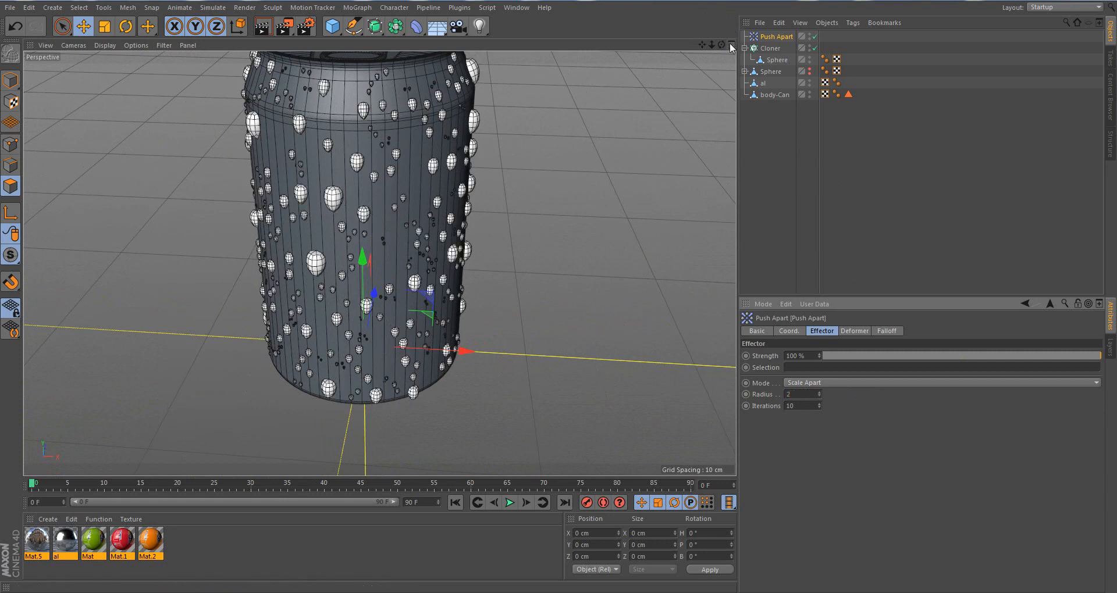
left_click_drag(721, 45, 722, 44)
Set the Push Apart effector's iterations to 35, keeping its strength at 100 %
double_click(816, 406)
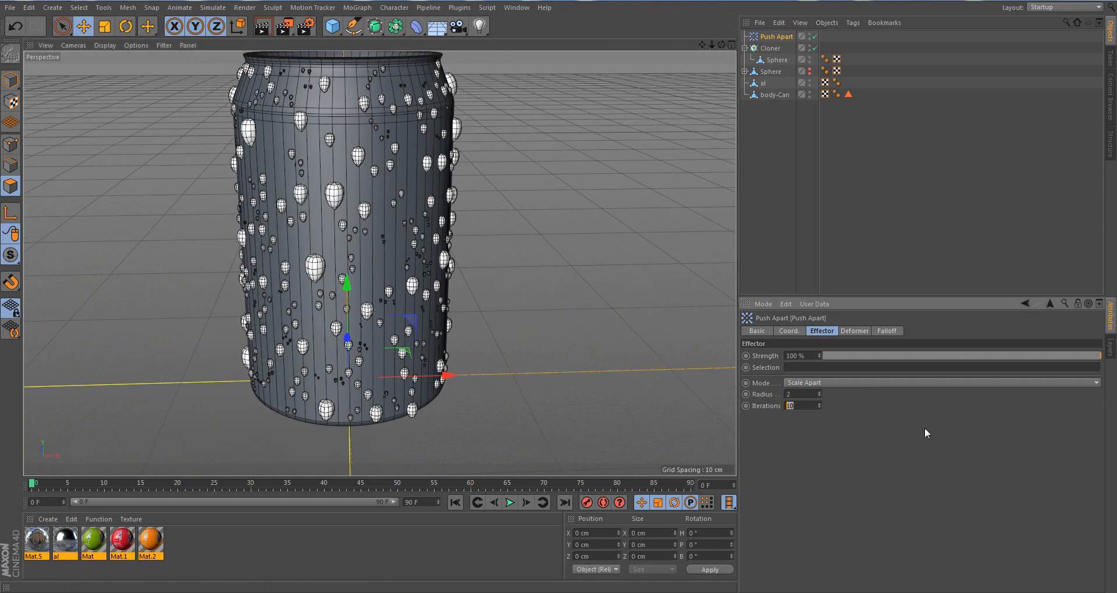
type("35")
left_click_drag(844, 356, 1102, 356)
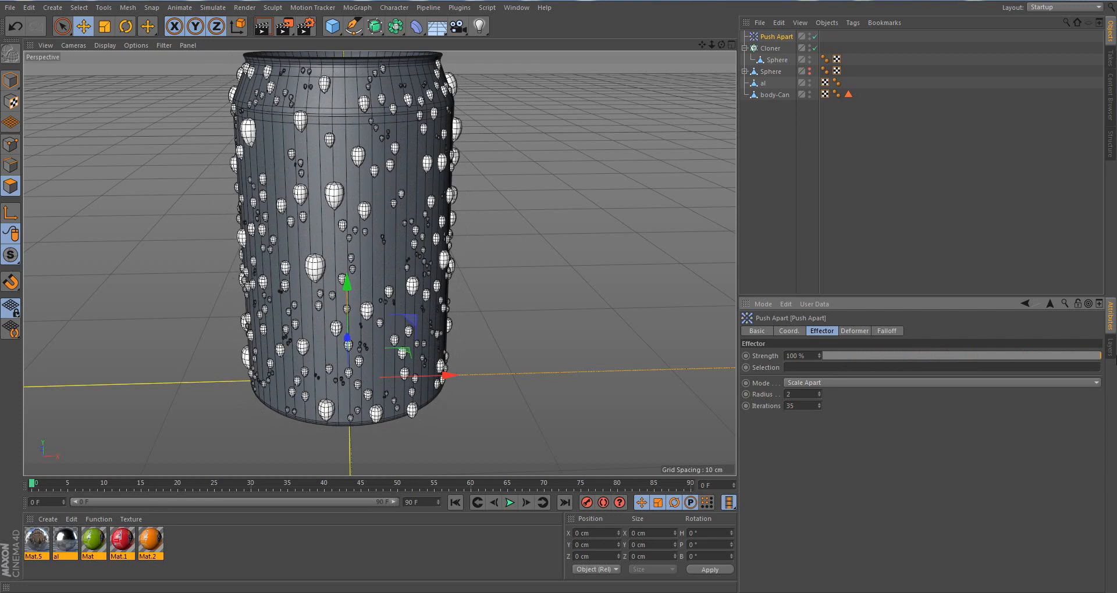
Try a Push Apart radius of 3, then settle on 2.6 and check the drops around the can
left_click(819, 393)
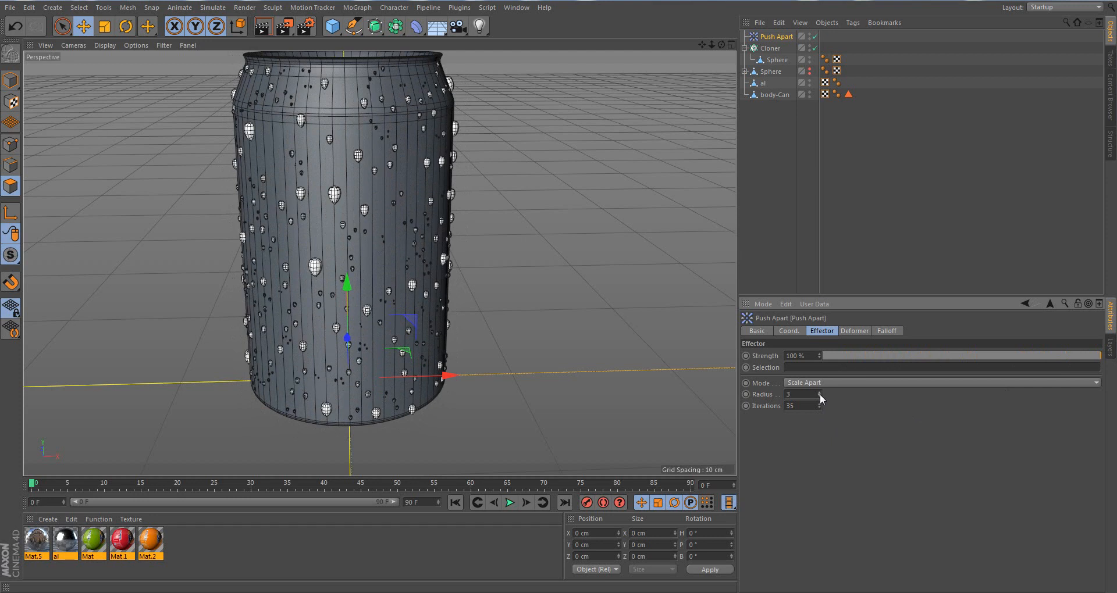
left_click_drag(797, 395, 779, 394)
type("2.6")
key("Return")
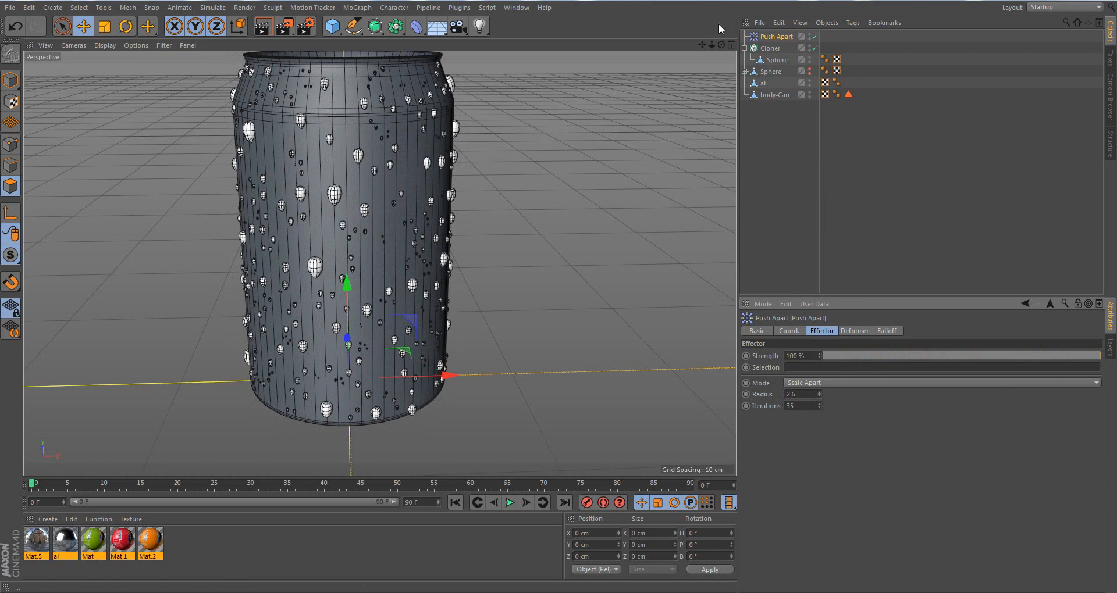
left_click_drag(715, 44, 646, 48)
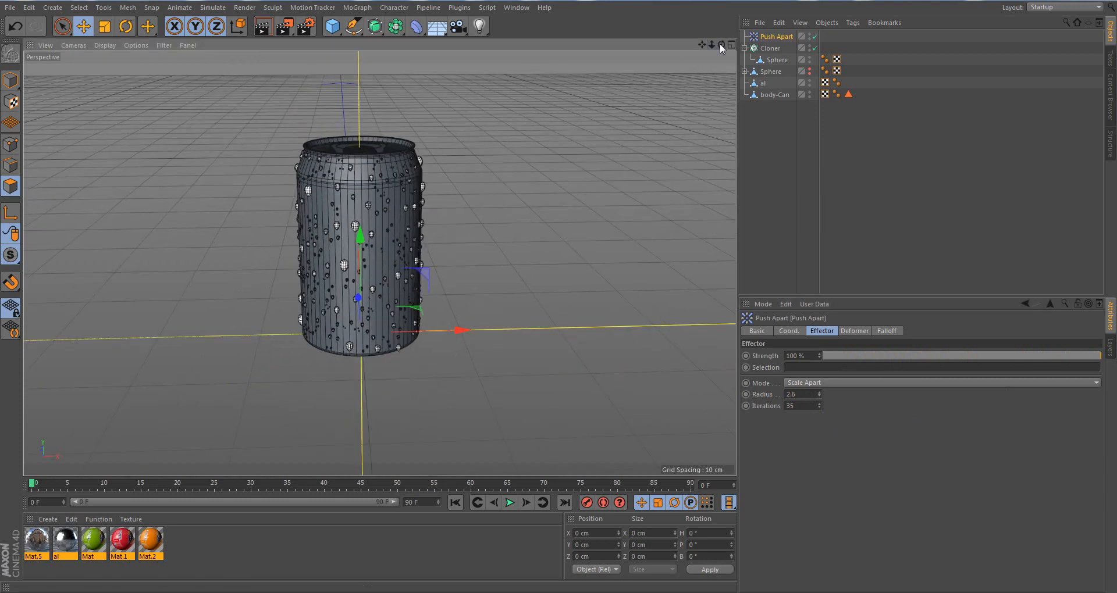
mouse_move(721, 44)
left_mouse_down()
mouse_move(718, 12)
mouse_move(721, 46)
left_mouse_up()
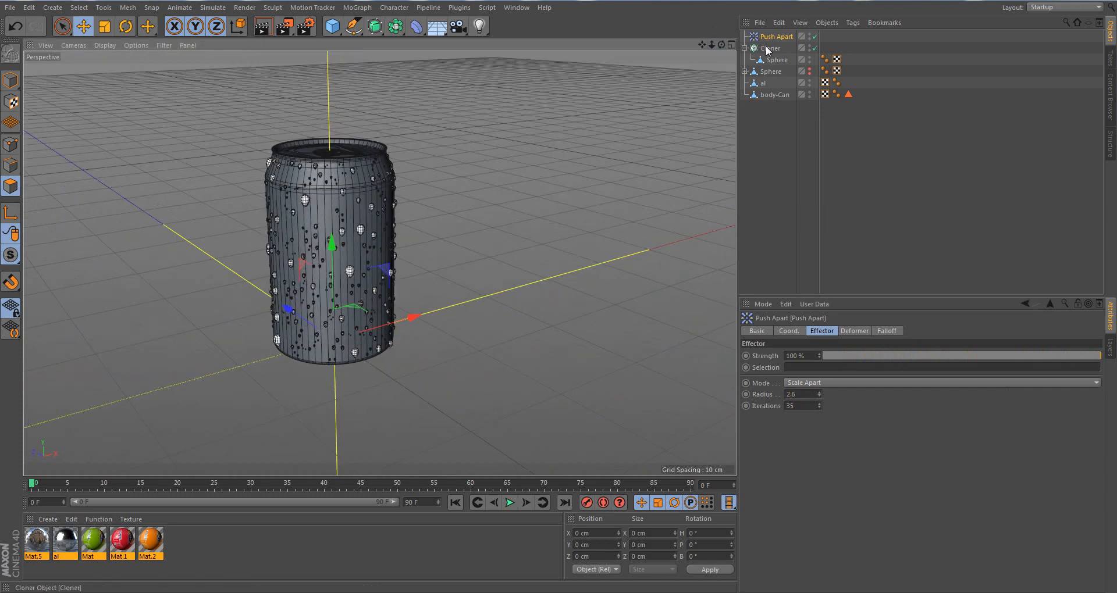
Set the Cloner's clone count to 1800 and check the drop density on the can up close
left_click(767, 48)
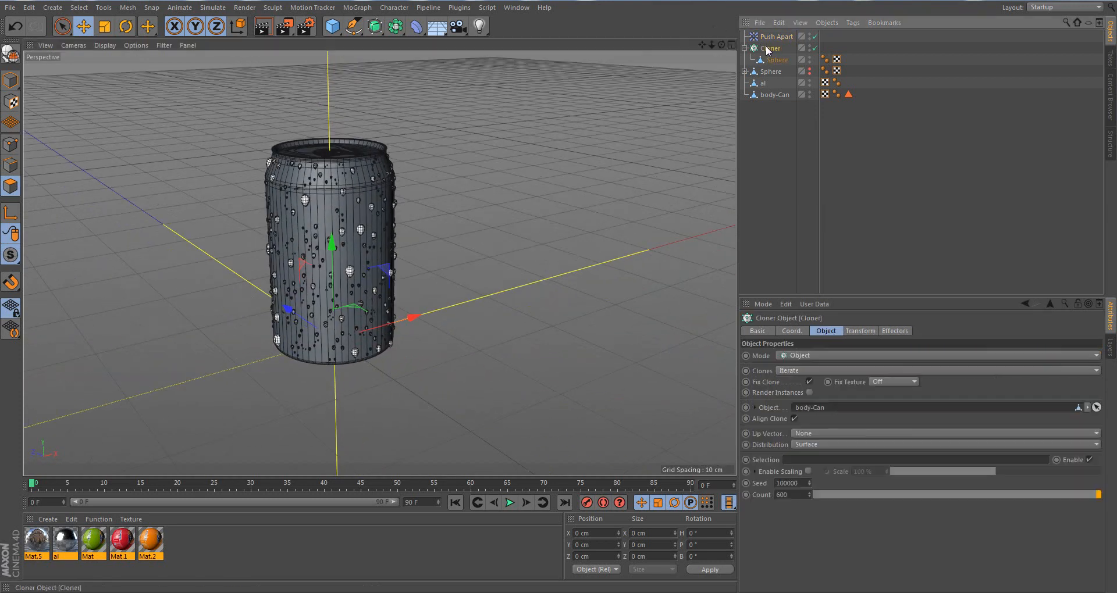
left_click(802, 496)
type("15")
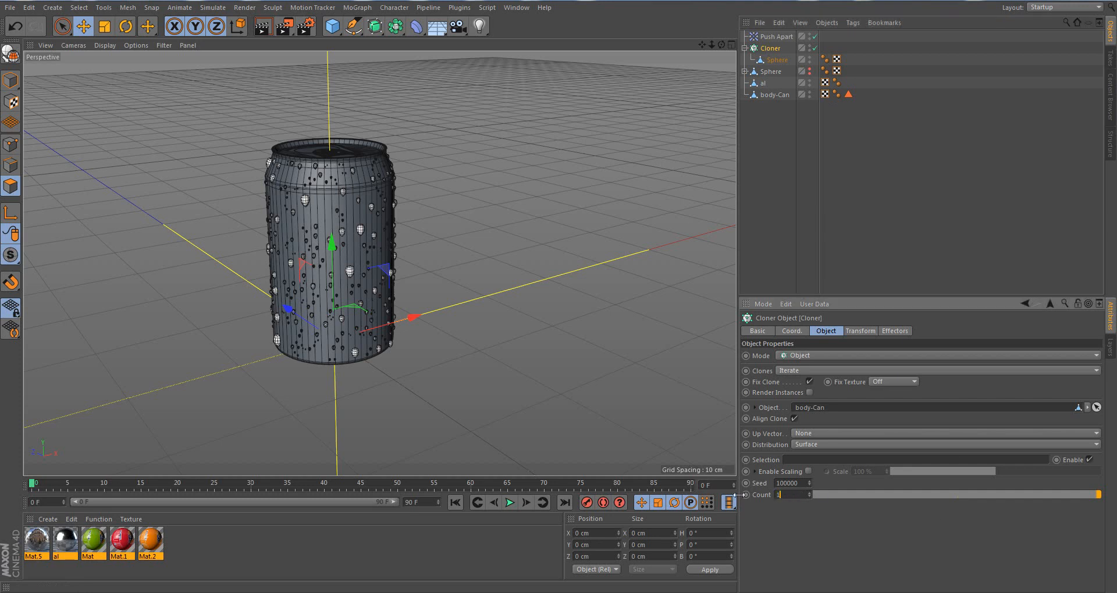
key("BackSpace")
key("BackSpace")
type("1800")
key("Return")
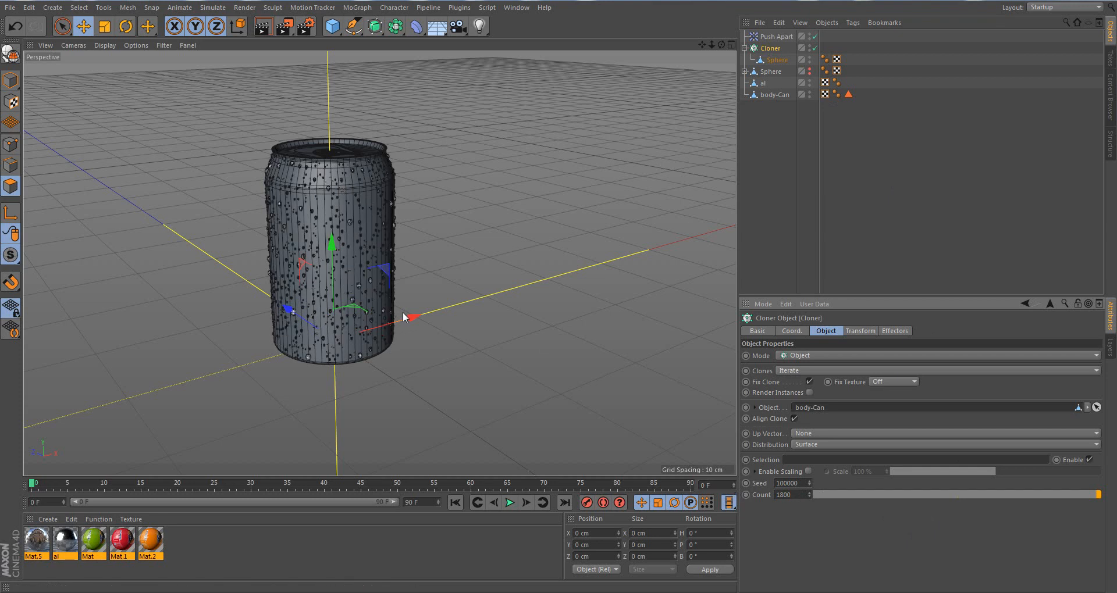
scroll(346, 270, "up", 6)
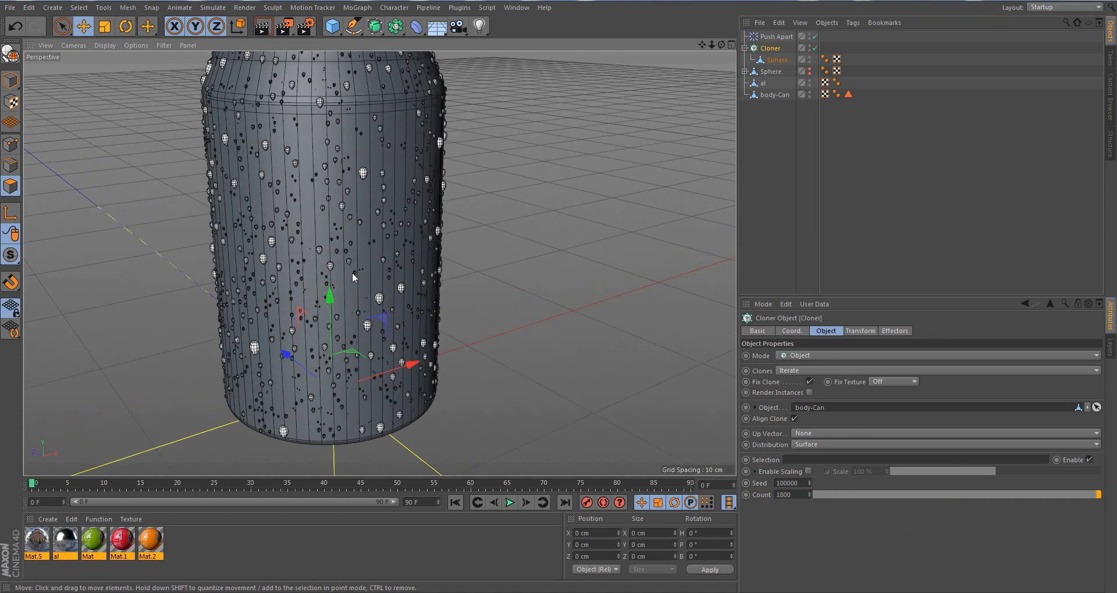
scroll(351, 273, "down", 1)
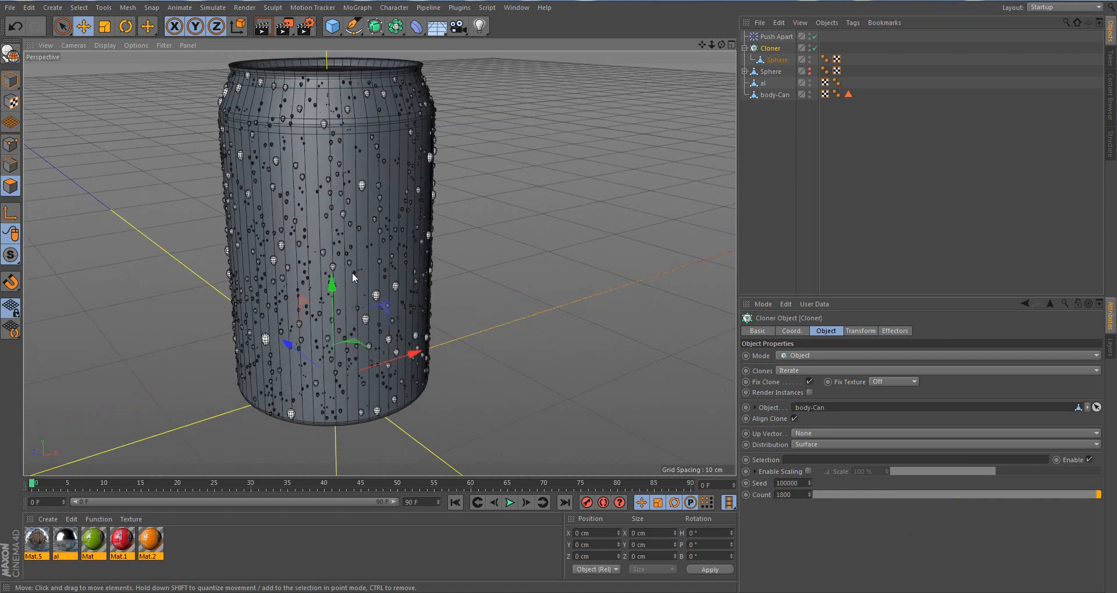
scroll(351, 272, "up", 1)
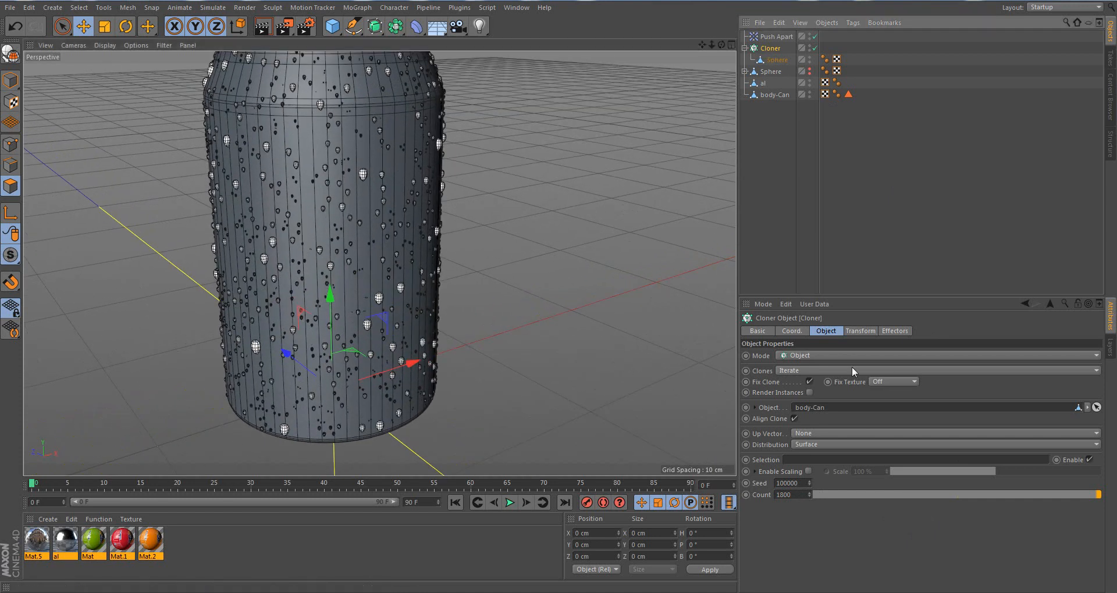
Set the Push Apart effector's radius to 1.8 so the drops on the can are larger
left_click(776, 36)
left_click(821, 331)
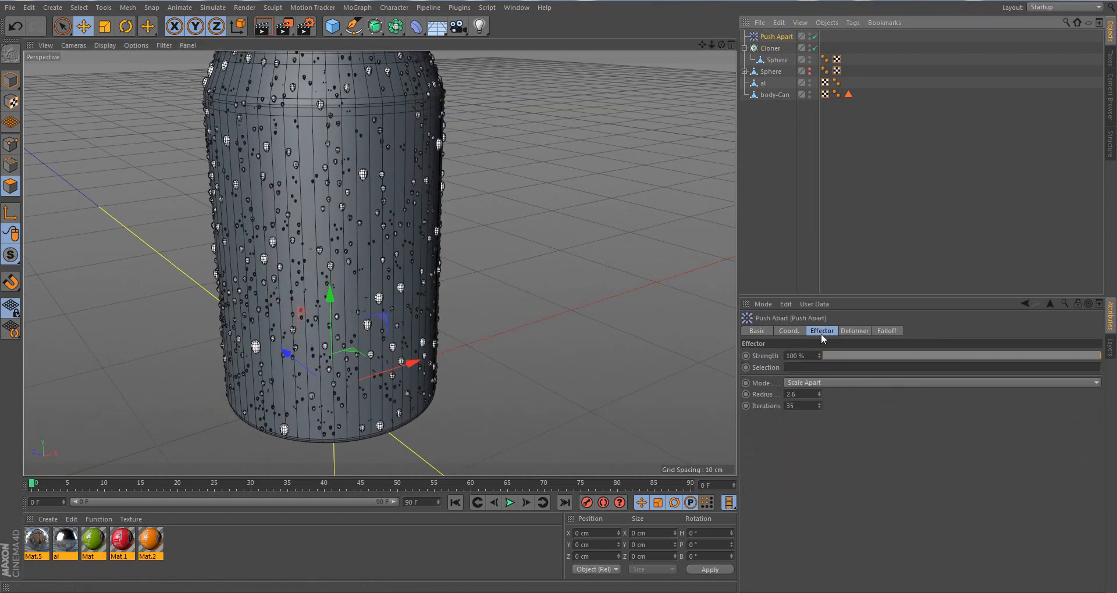
left_click(790, 395)
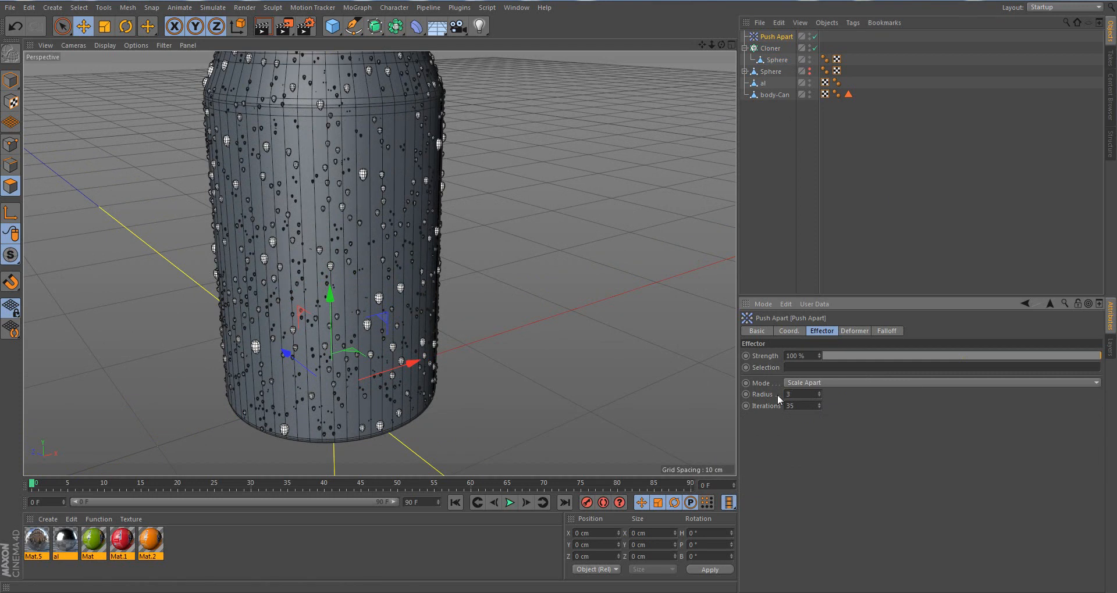
left_click_drag(801, 393, 746, 389)
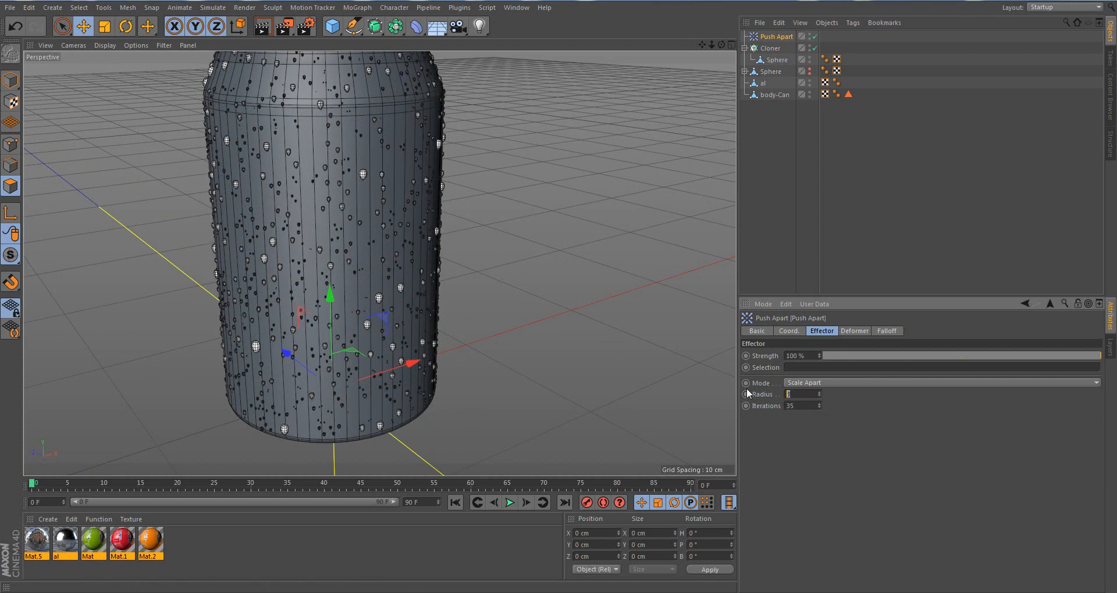
type("1.8")
key("Return")
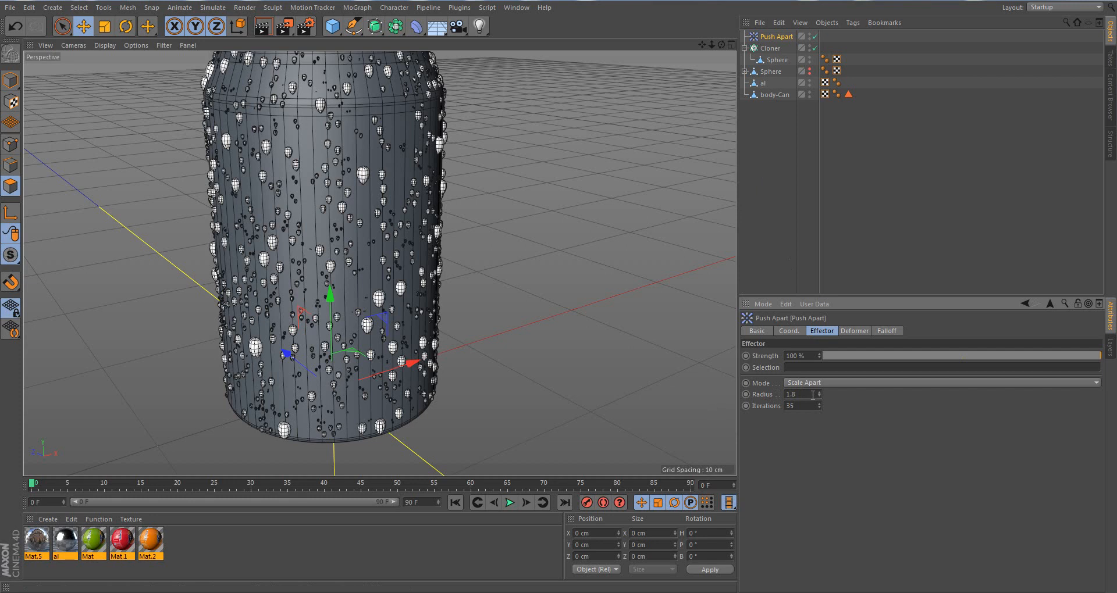
left_click(810, 395)
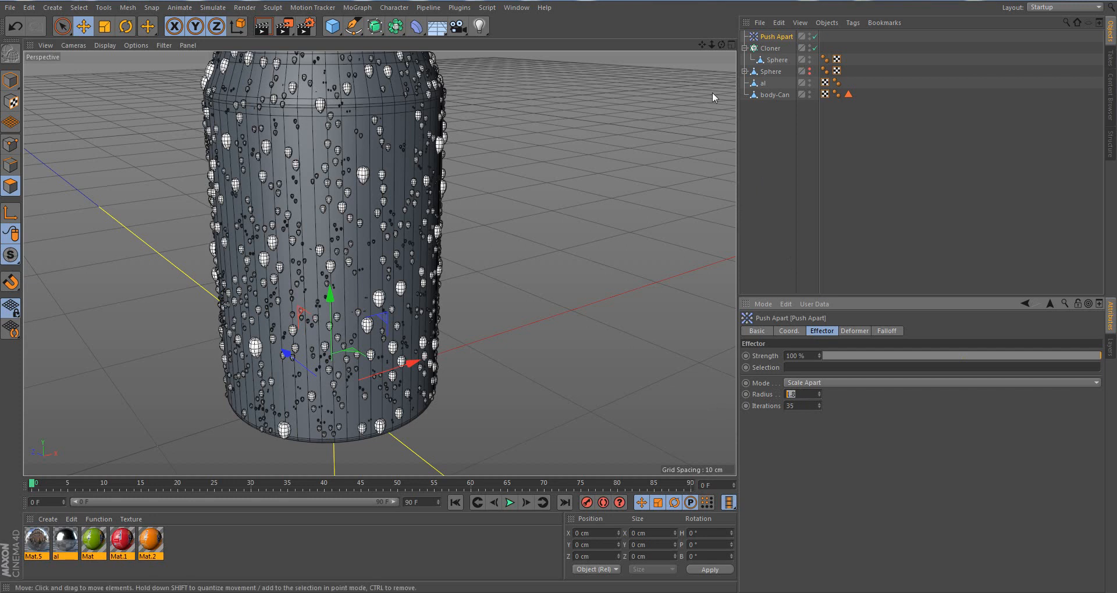
left_click_drag(712, 45, 714, 52)
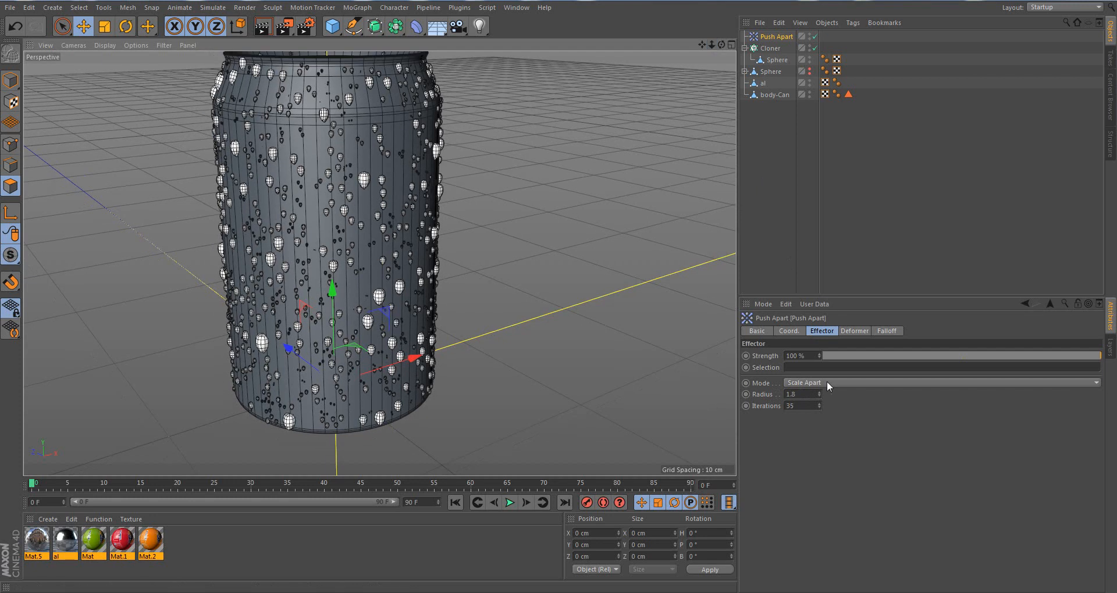
Try a much smaller Push Apart radius of 0.5 and inspect its effect on the drops' size
left_click(810, 395)
mouse_move(711, 45)
left_mouse_down()
mouse_move(692, 46)
mouse_move(709, 46)
left_mouse_up()
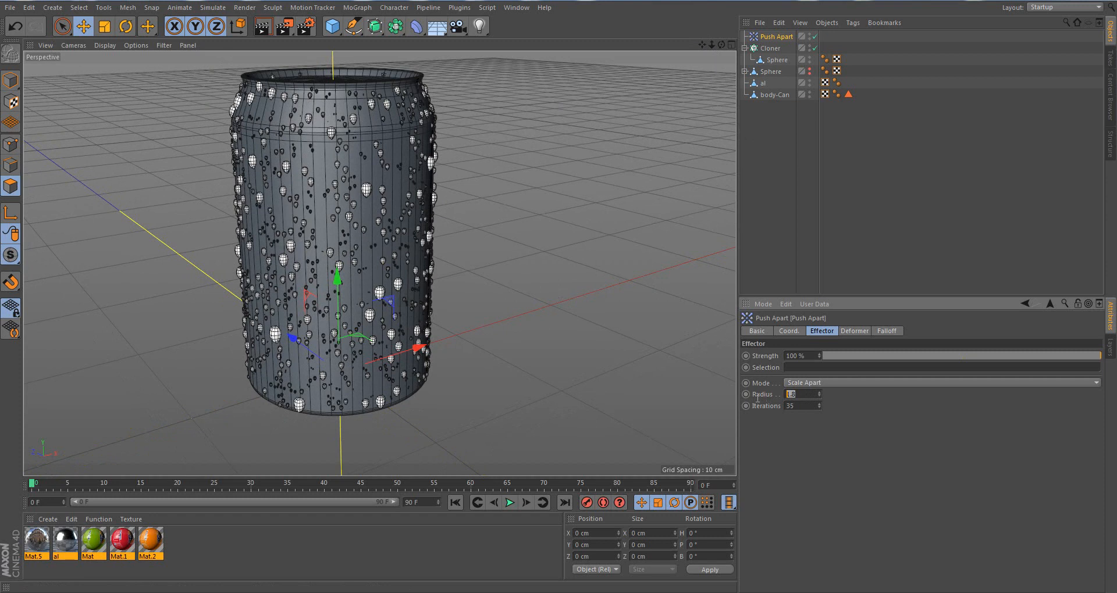
left_click(788, 394)
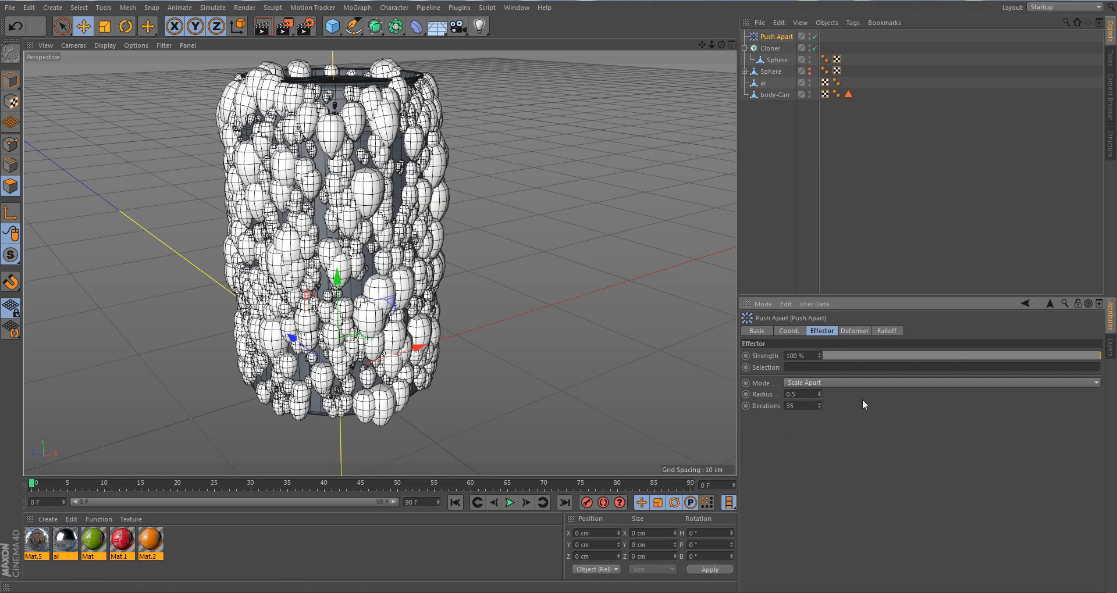
scroll(321, 218, "up", 3)
scroll(321, 218, "down", 3)
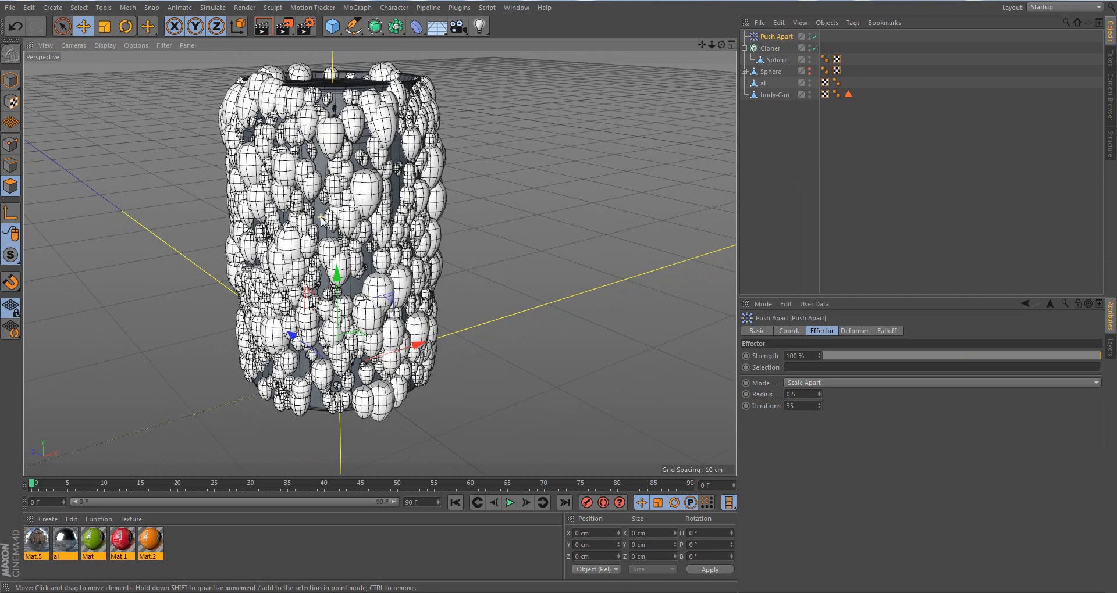
left_click_drag(701, 44, 680, 71)
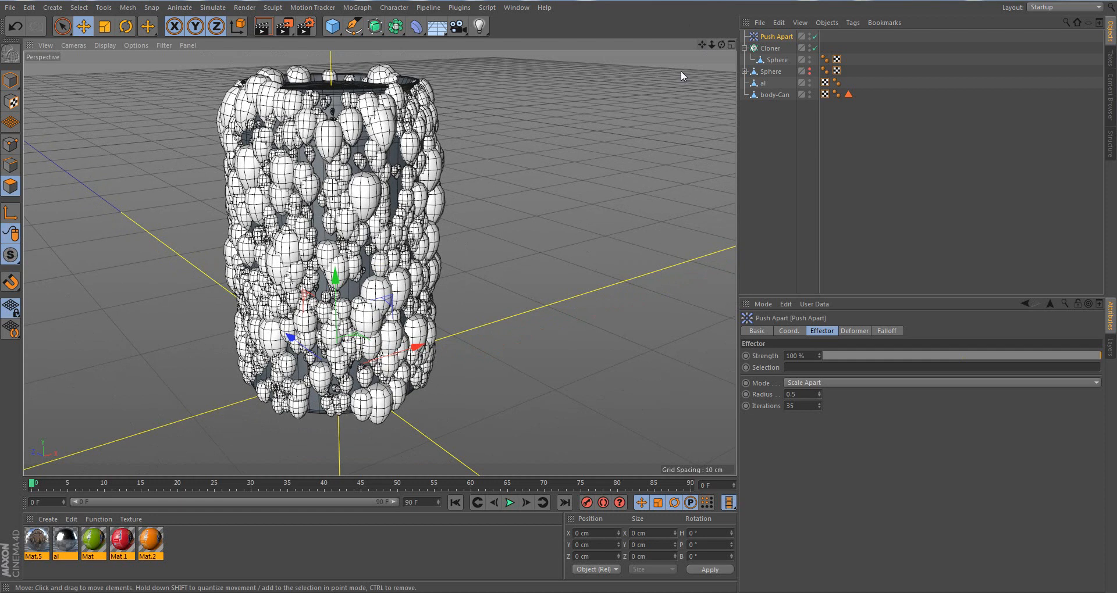
Try a larger Push Apart radius of 5 and inspect its effect on the drops' size
left_click(803, 395)
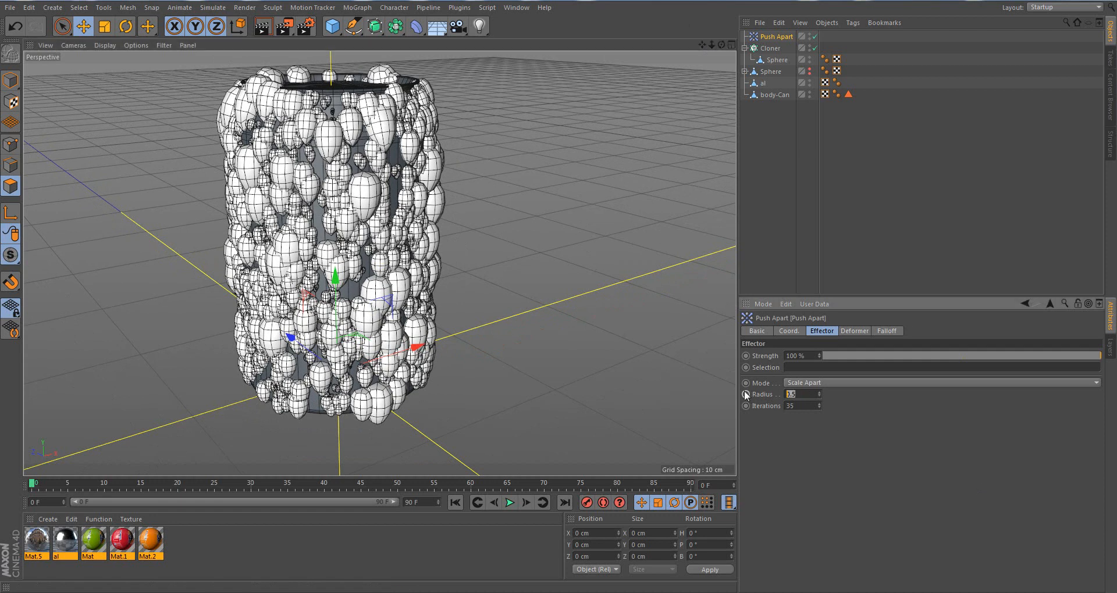
type("5")
key("Return")
scroll(389, 198, "up", 5)
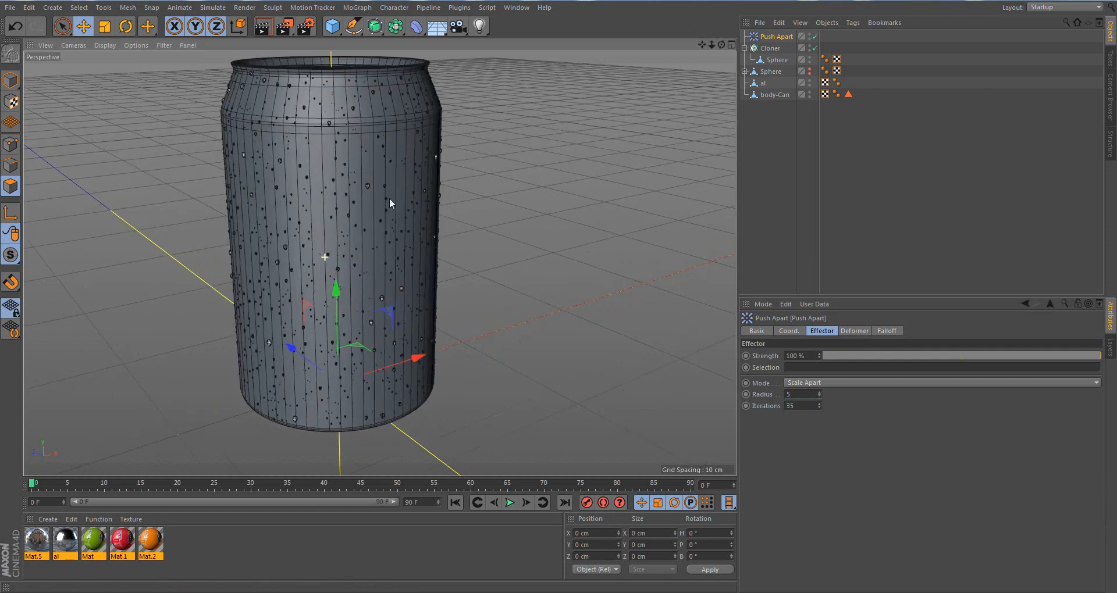
scroll(389, 197, "down", 2)
scroll(390, 198, "down", 3)
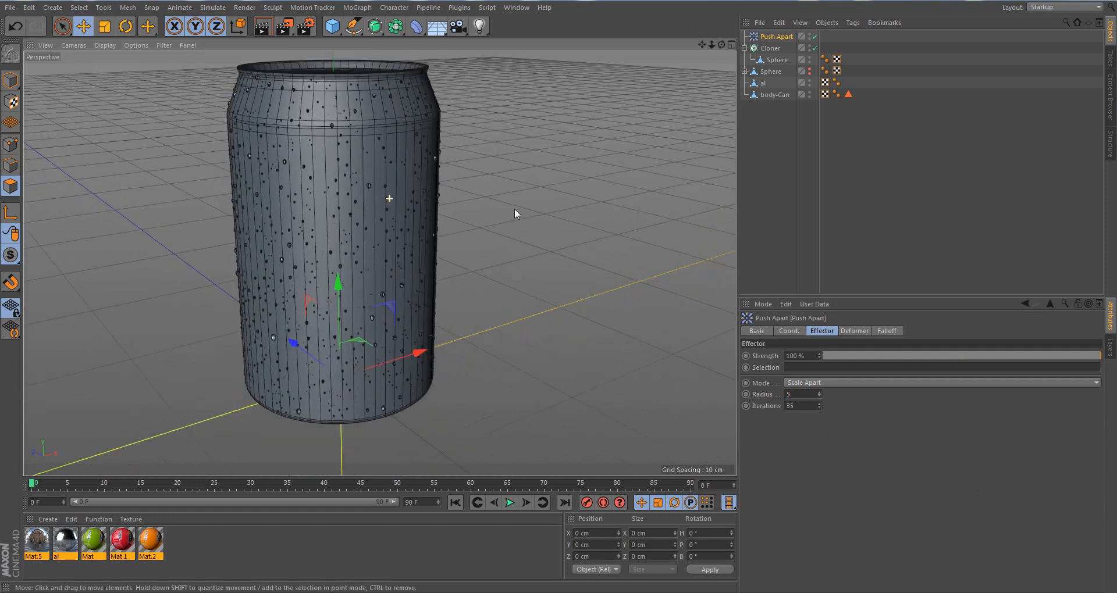
Return the Push Apart effector's radius to 1.8 and check the drops on the can
double_click(803, 395)
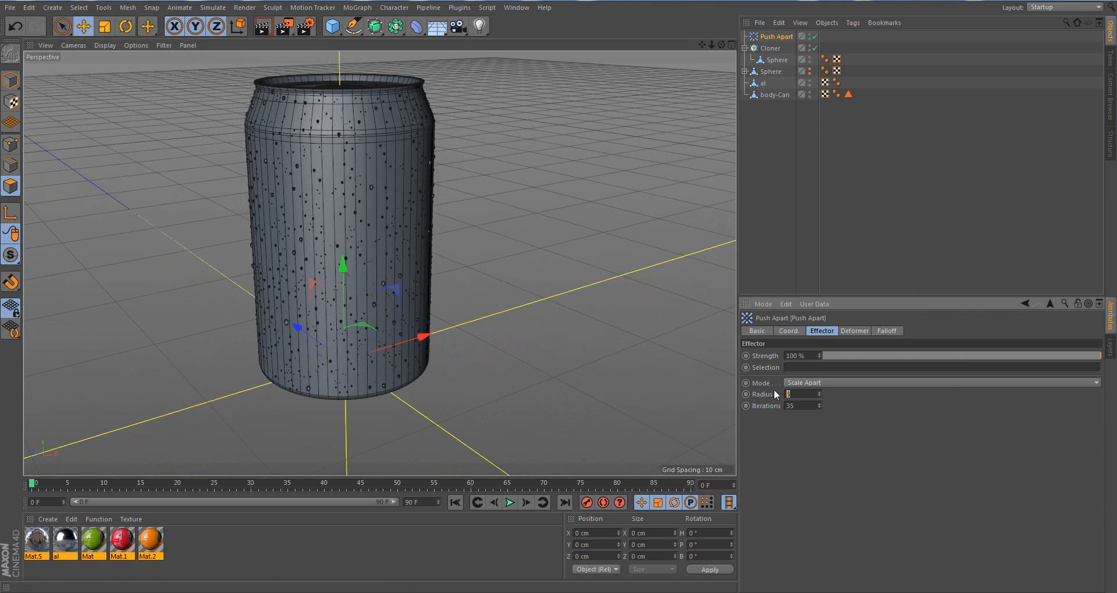
key("Return")
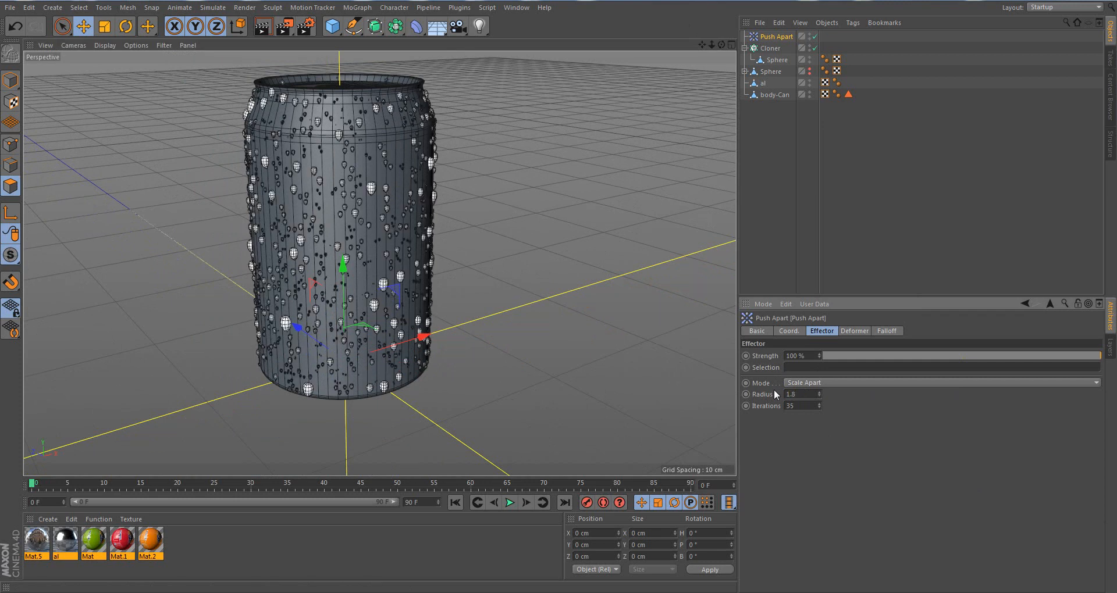
scroll(357, 270, "up", 3)
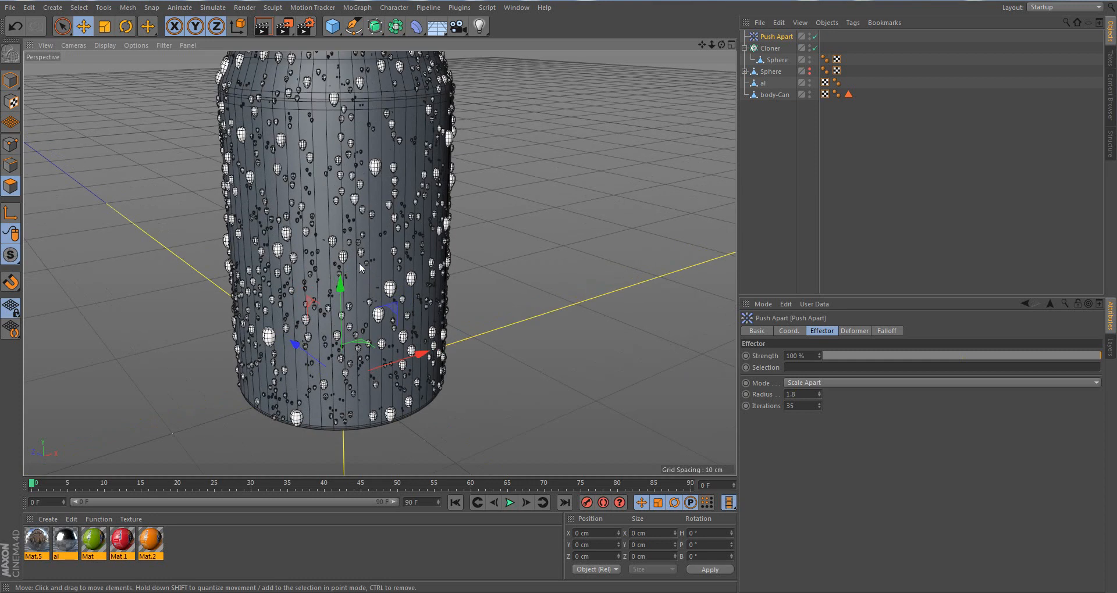
scroll(359, 263, "down", 3)
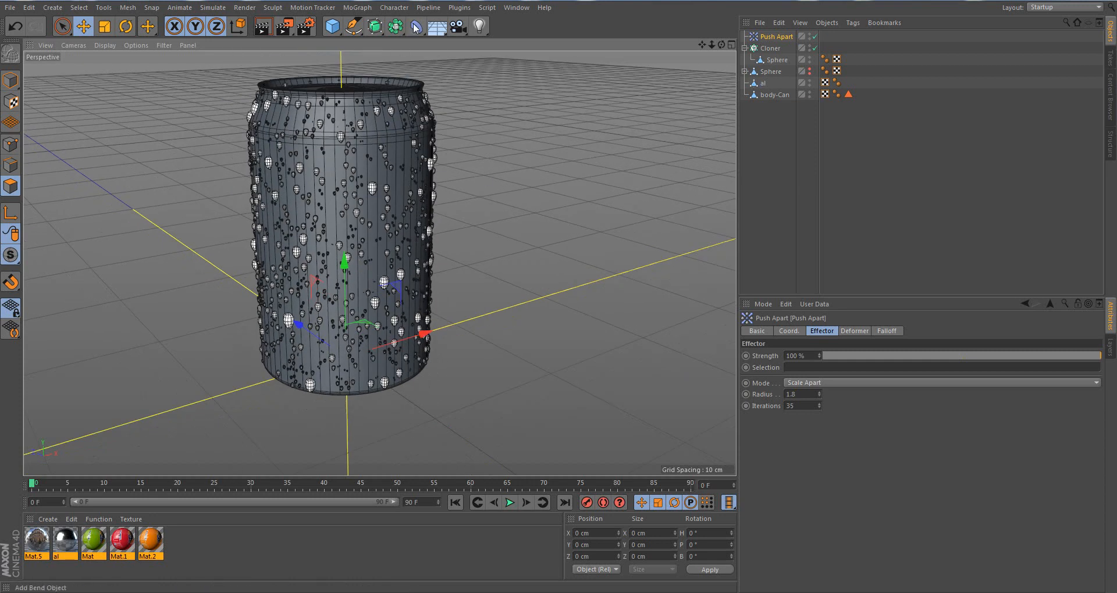
Add a Random effector to the Cloner that scatters the drops on the can
left_click(361, 7)
mouse_move(372, 25)
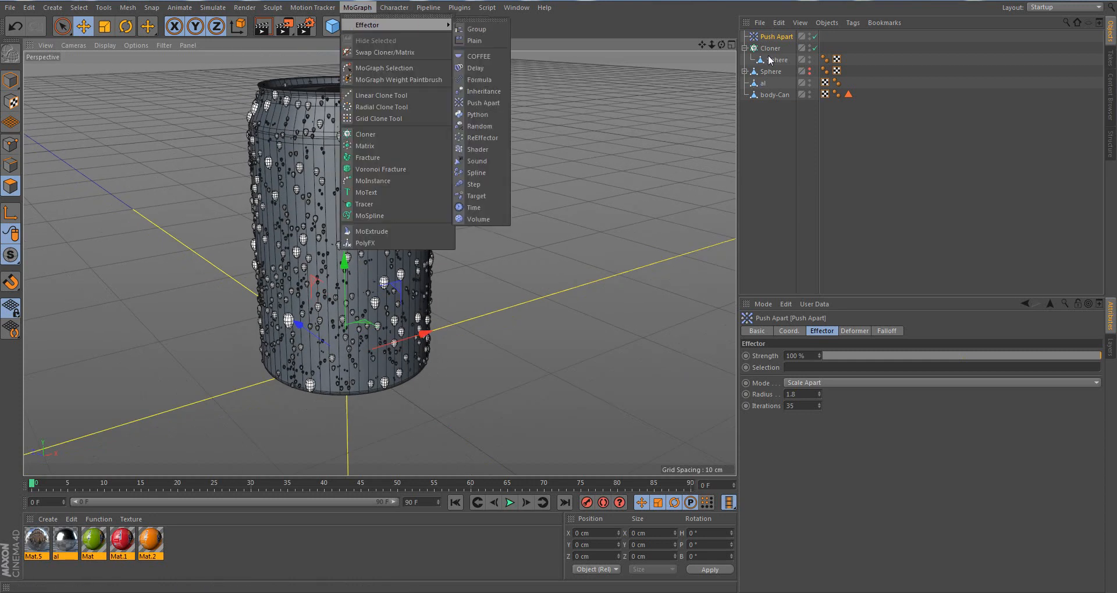
left_click(768, 58)
left_click(767, 49)
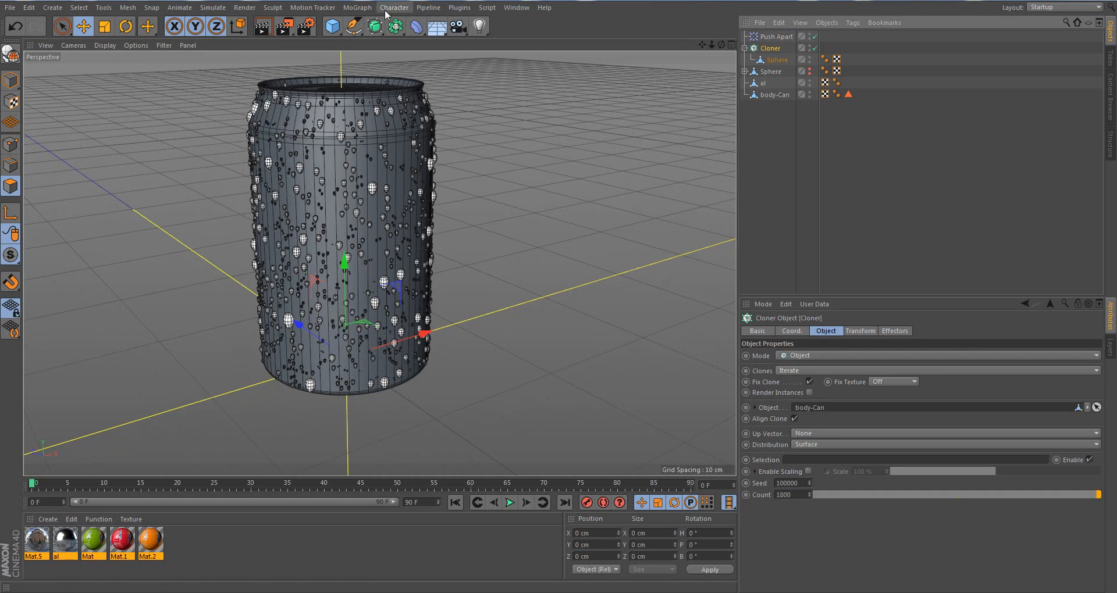
left_click(362, 7)
mouse_move(379, 26)
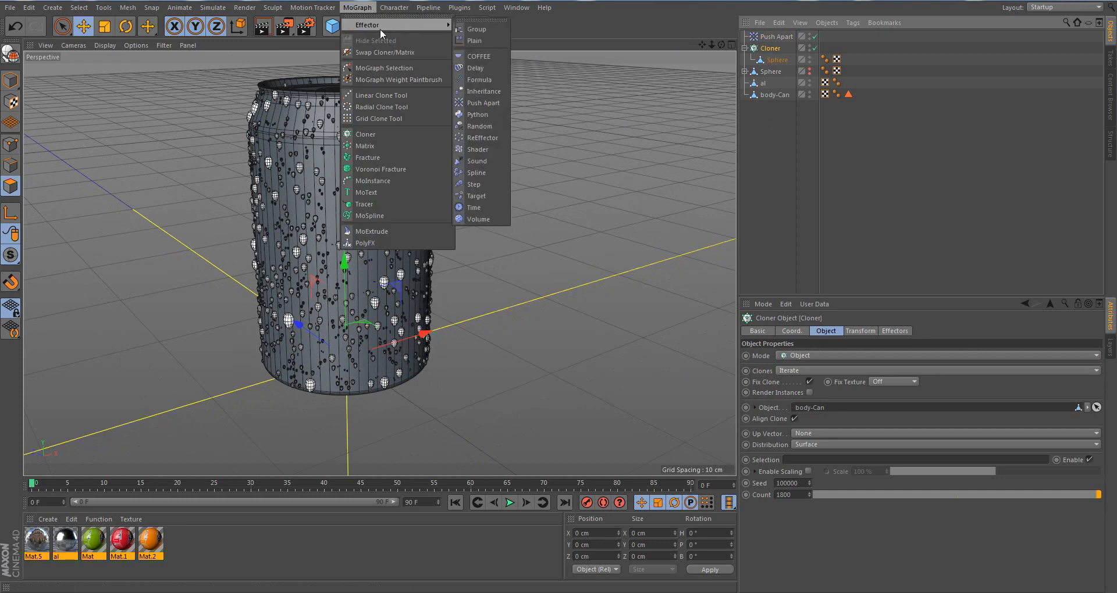
left_click(484, 126)
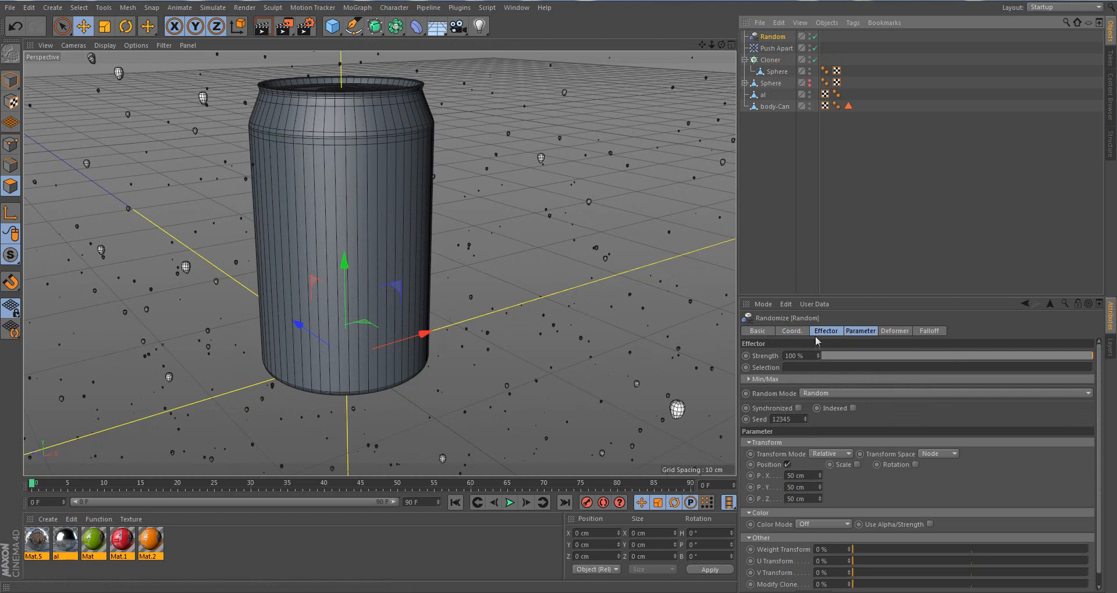
Turn off the Random effector's position variation and enable uniform scale variation with a value of -1
left_click(834, 332)
left_click(860, 331)
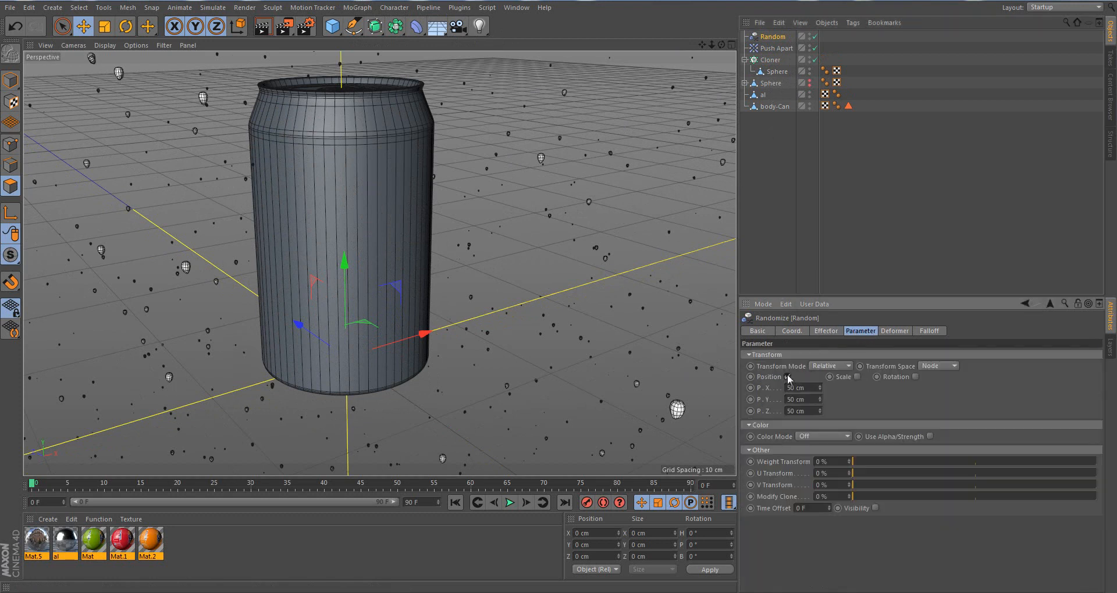
left_click(787, 376)
left_click(863, 377)
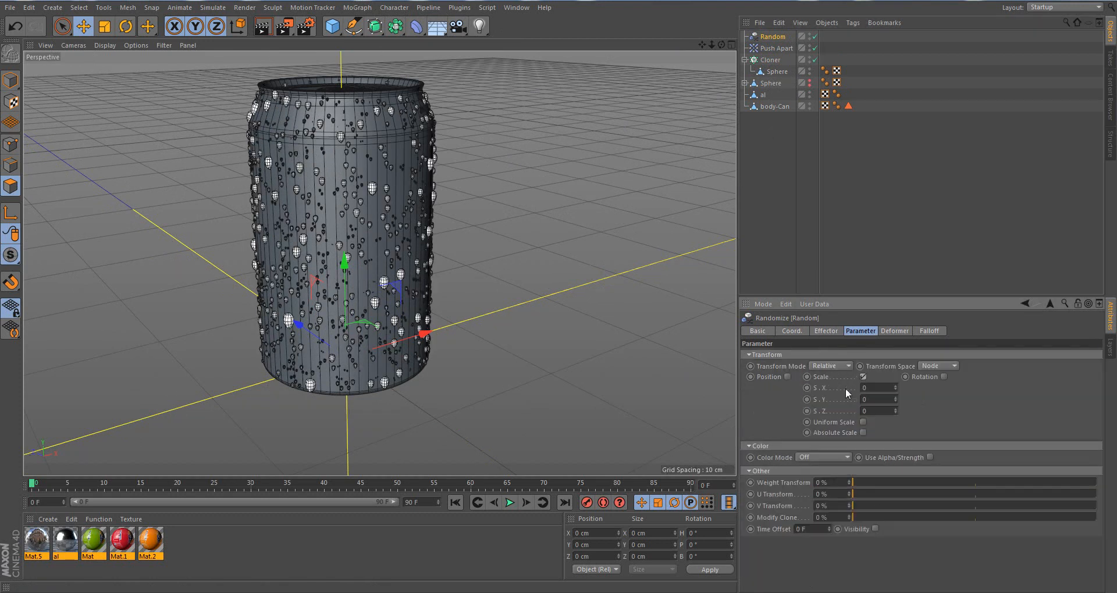
left_click(864, 422)
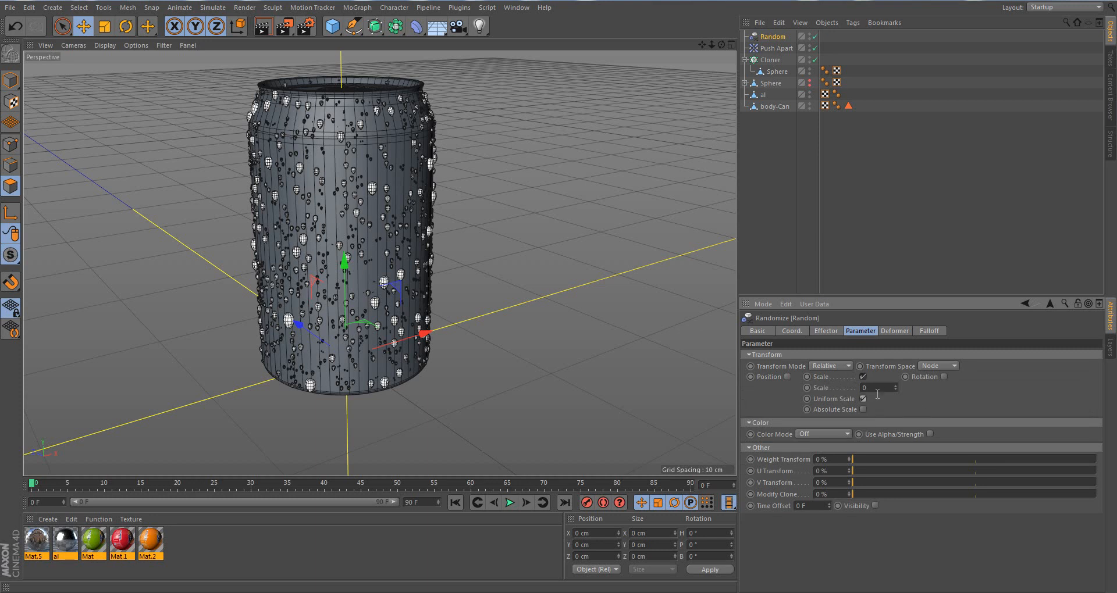
left_click(865, 388)
key("BackSpace")
key("Return")
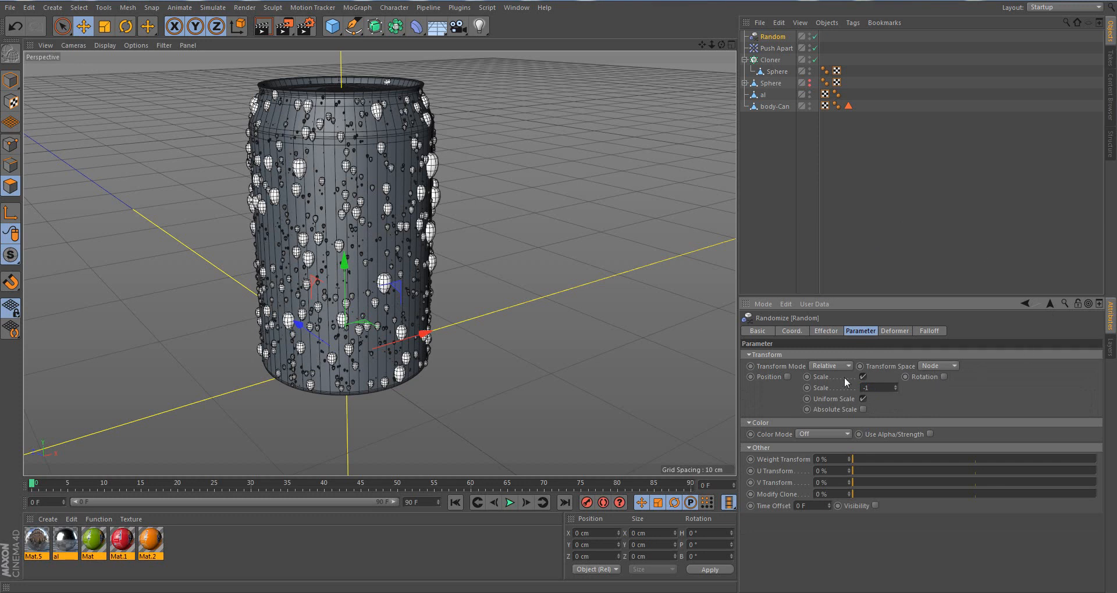
Enable the Random effector's position variation with X and Y at 0 cm and Z at 1 cm
left_click(788, 377)
left_click(791, 388)
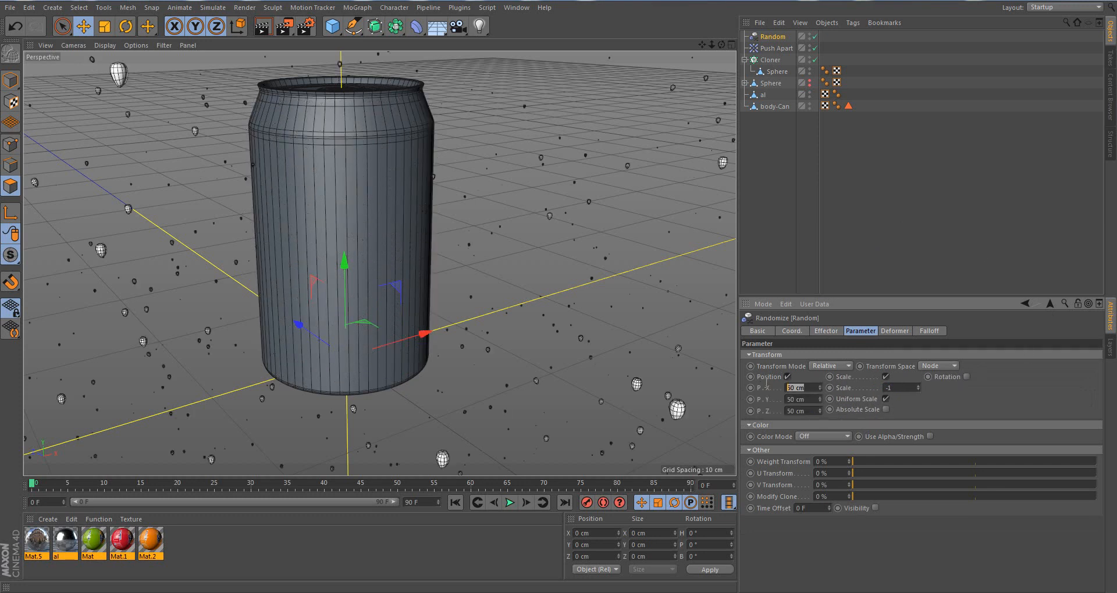
type("0")
key("Tab")
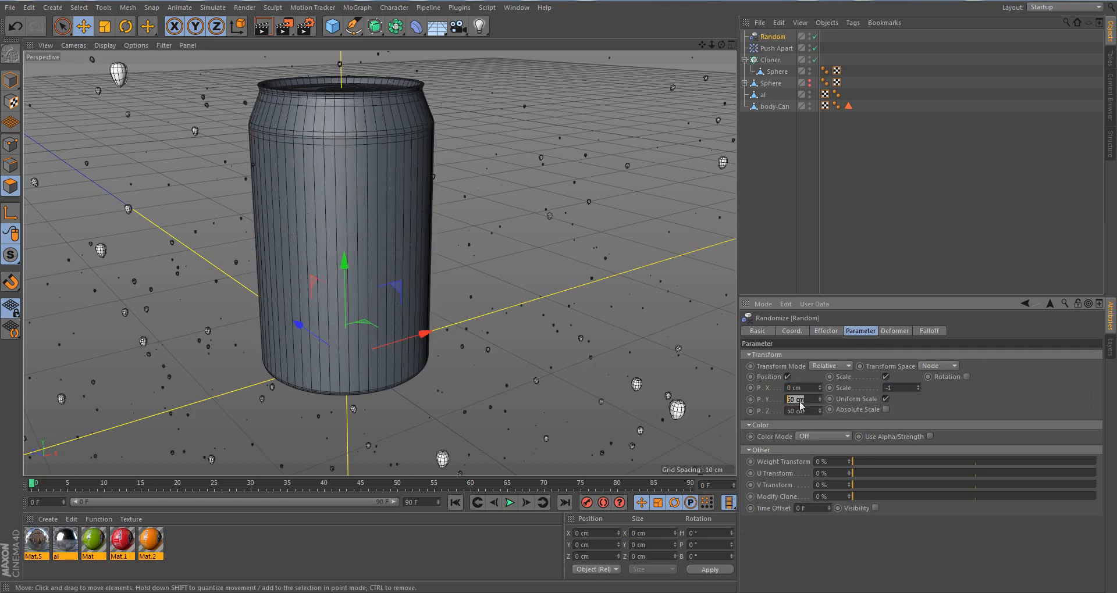
type("0")
key("Tab")
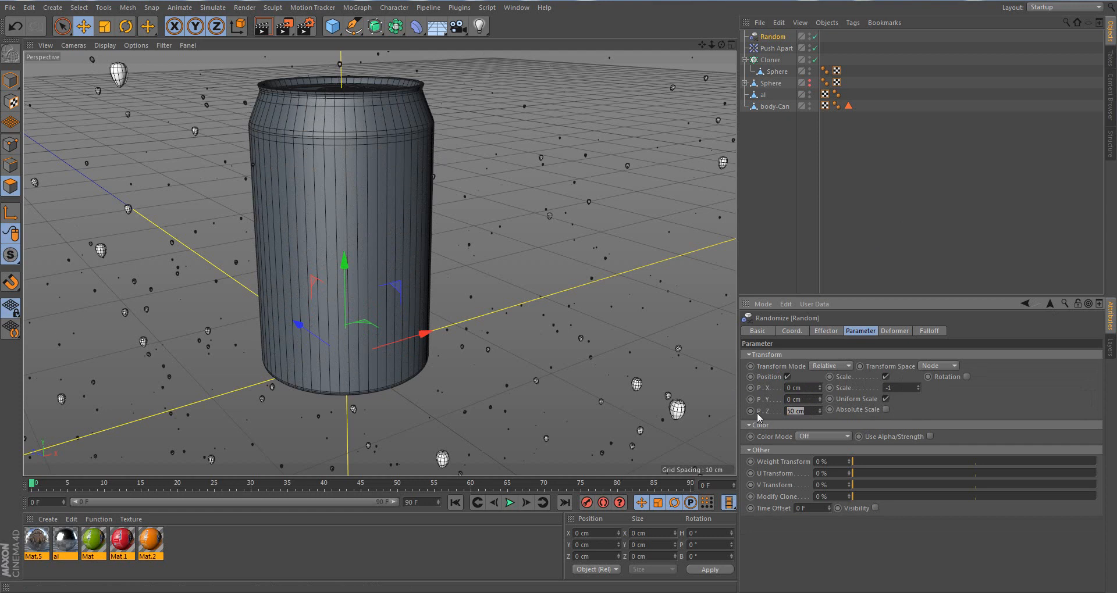
type("1")
key("Return")
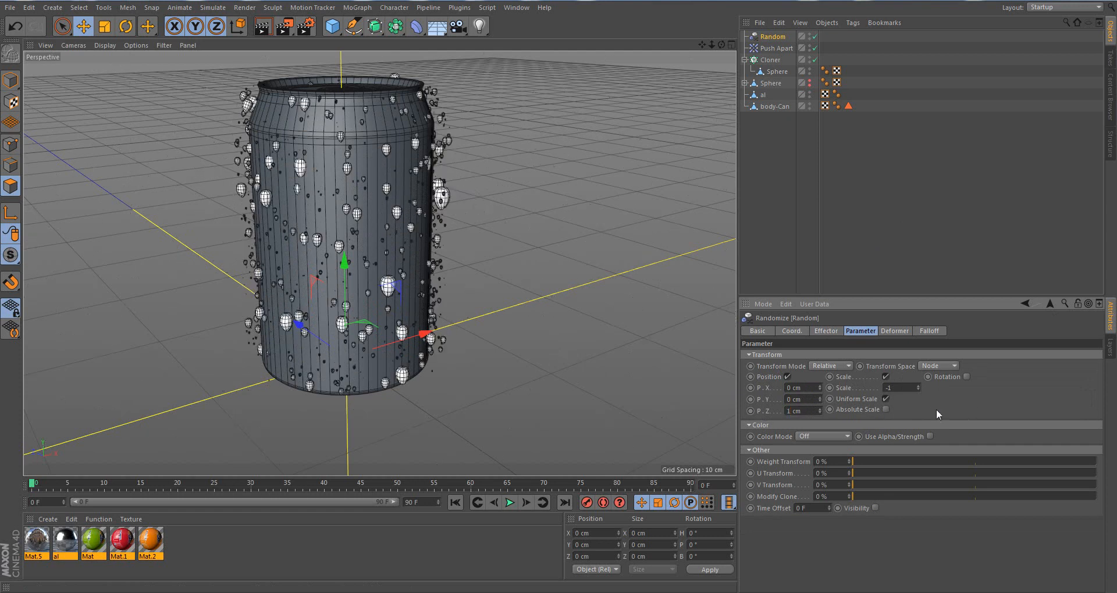
Try Random effector Z position values of -1, -2, -3 and 2 cm and inspect the drops' distance from the can
left_click_drag(807, 413, 764, 414)
type("-1")
key("Return")
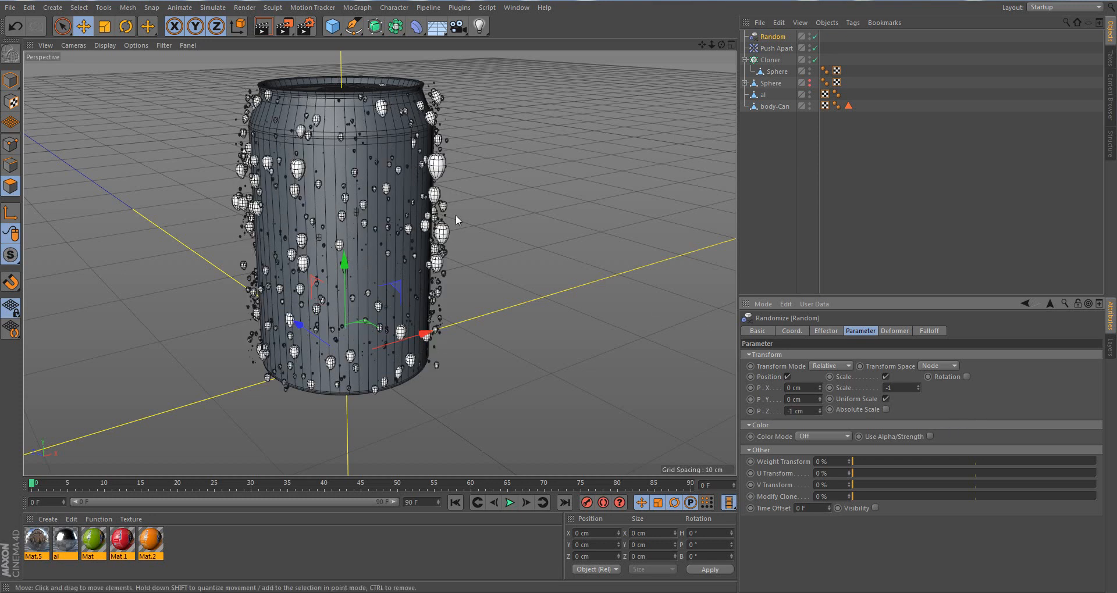
scroll(584, 296, "up", 5)
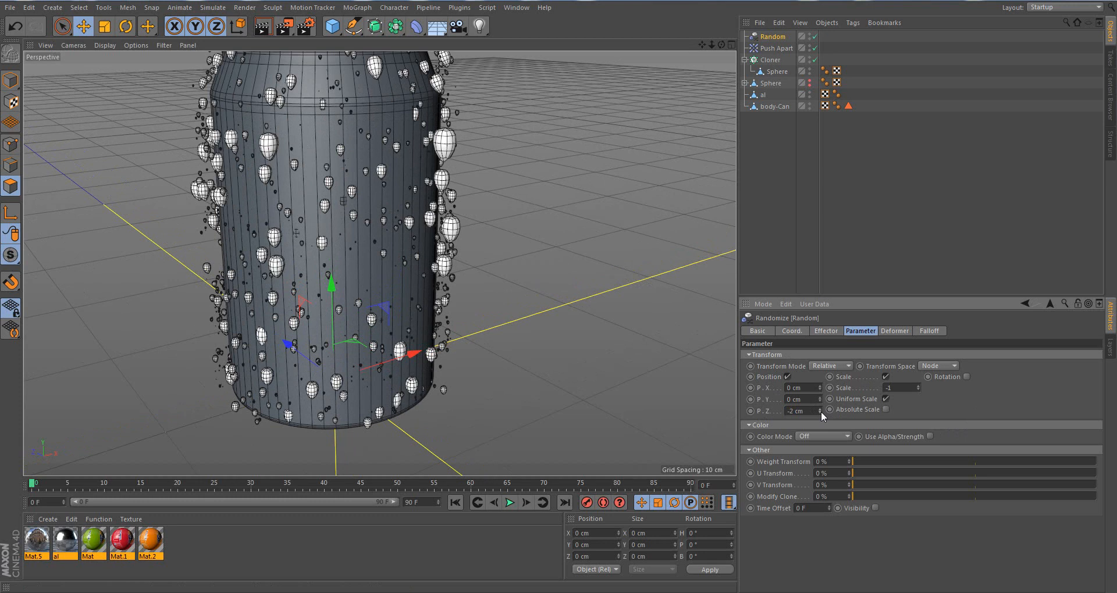
left_click(821, 413)
left_click(820, 412)
left_click(821, 413)
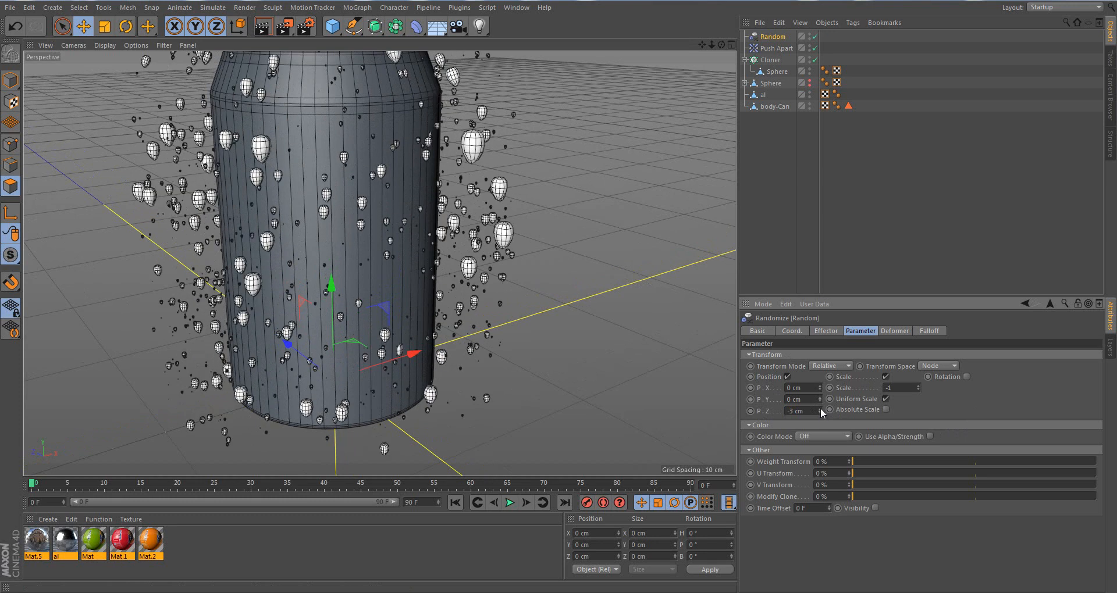
left_click(820, 409)
left_click(820, 409)
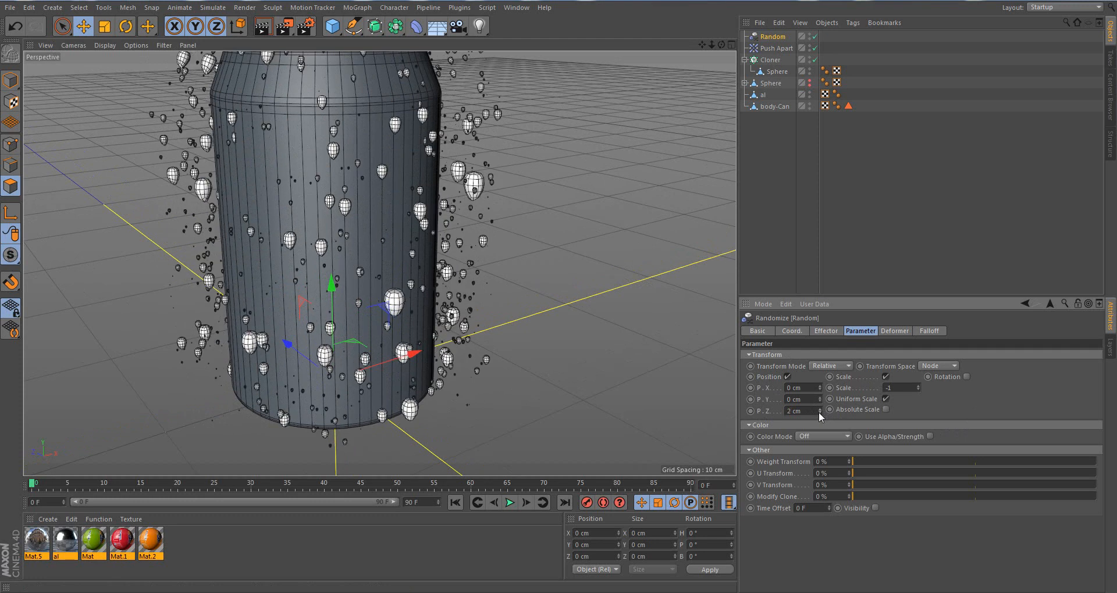
Set the Random effector's Z position variation to 0 cm and check the drops around the can
left_click(819, 413)
left_click(819, 413)
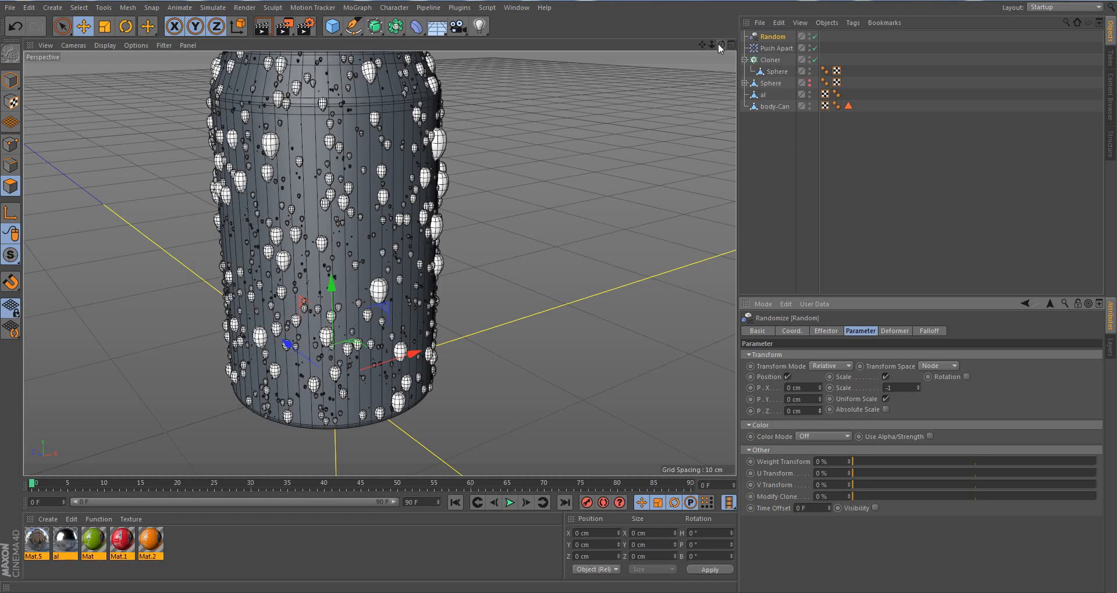
mouse_move(721, 45)
left_mouse_down()
mouse_move(711, 46)
mouse_move(729, 36)
mouse_move(706, 58)
mouse_move(711, 43)
left_mouse_up()
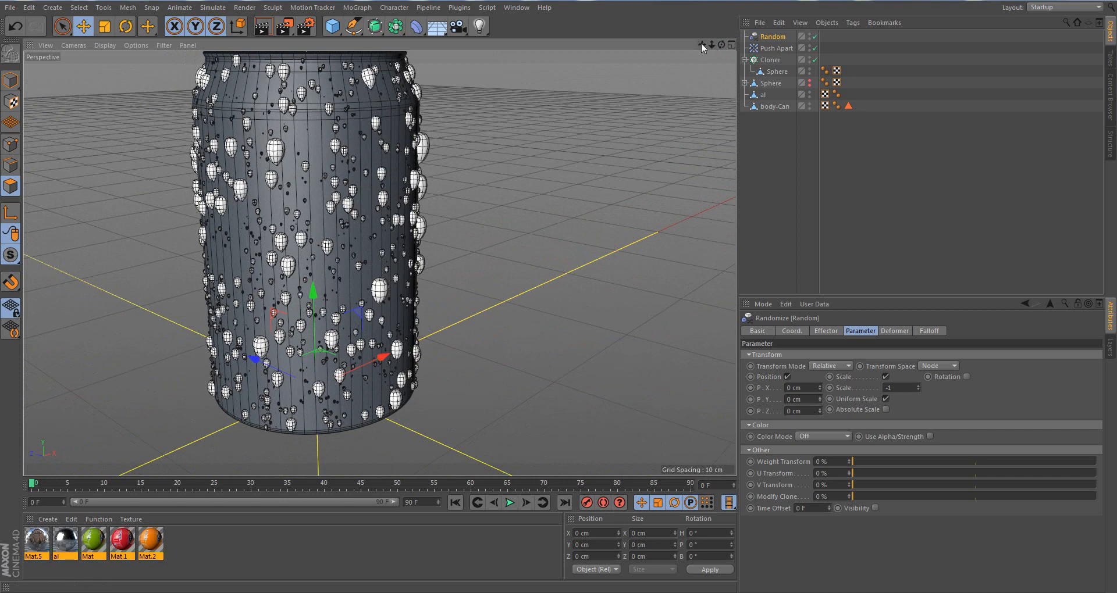
left_click_drag(702, 47, 620, 101)
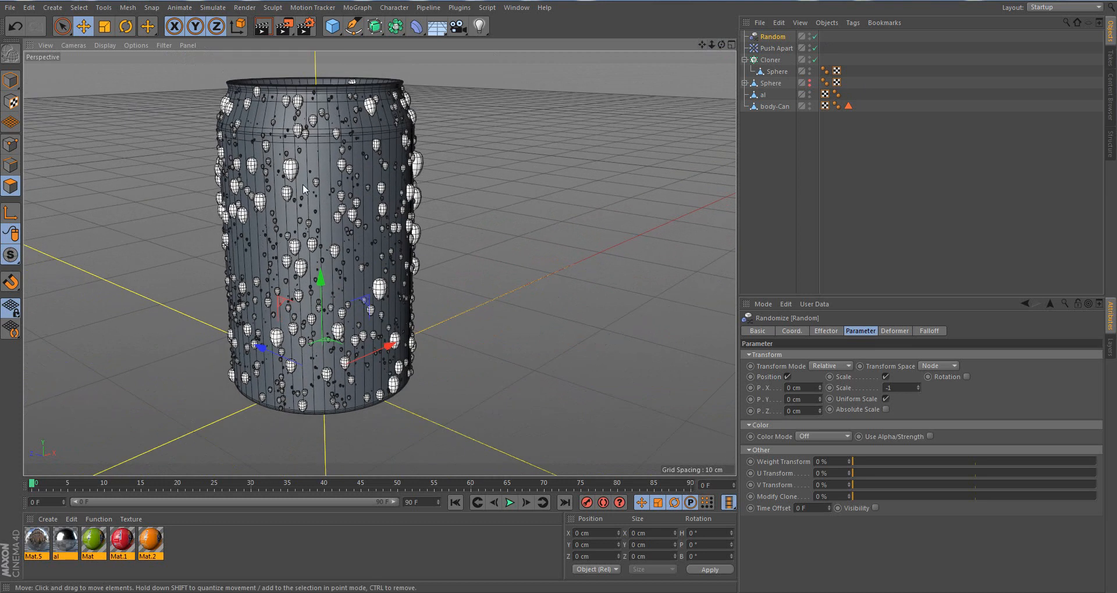
scroll(303, 184, "up", 2)
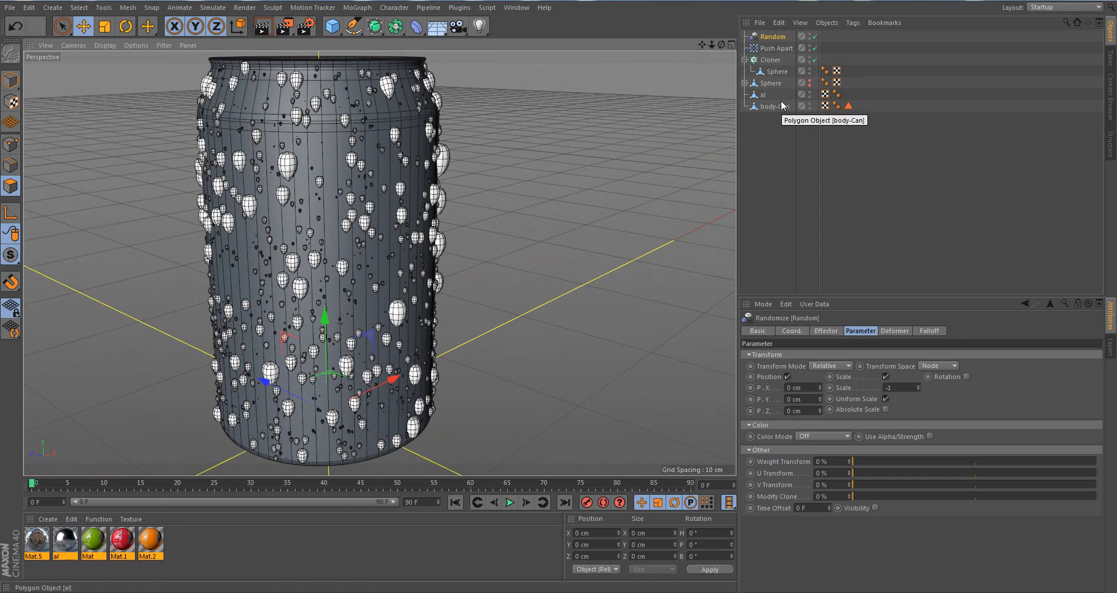
left_click(357, 7)
mouse_move(390, 29)
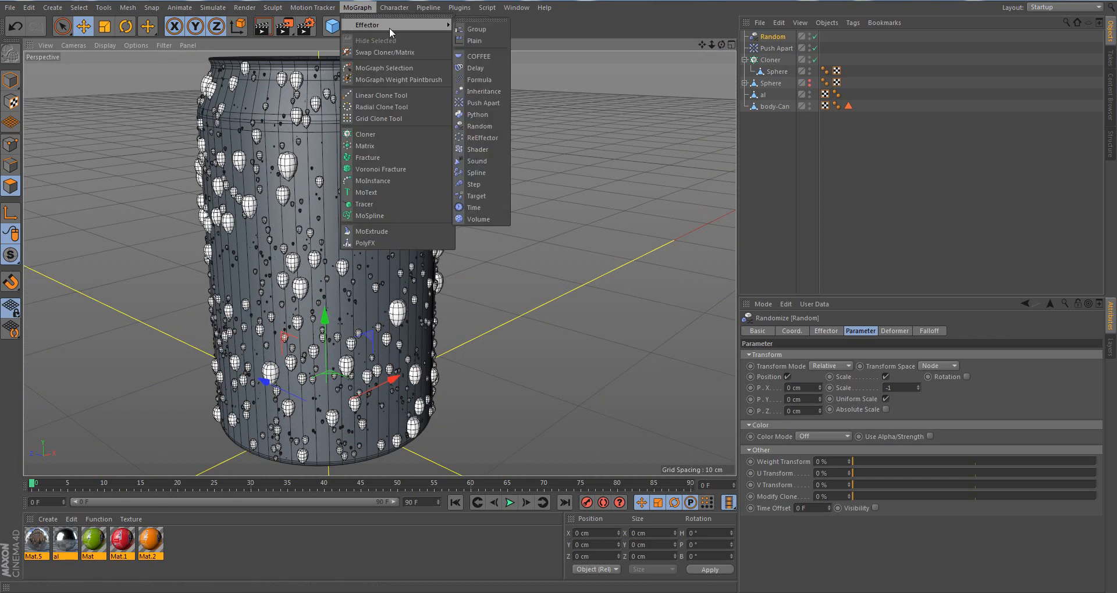
left_click(486, 8)
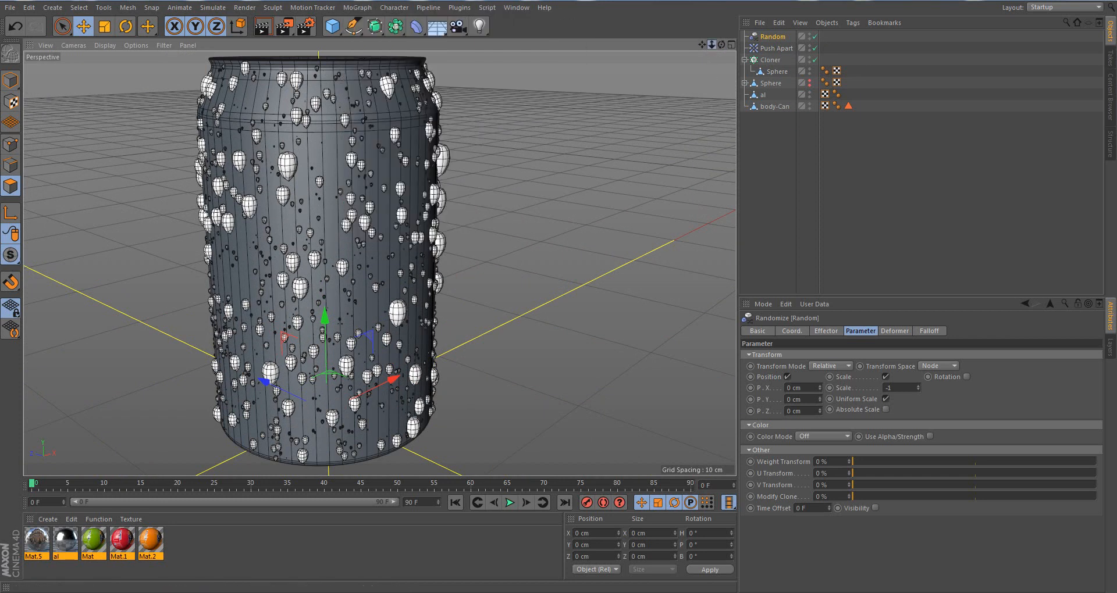
Apply the orange Fanta material Mat.2 to the body-Can object
left_click_drag(713, 45, 707, 47)
left_click(151, 540)
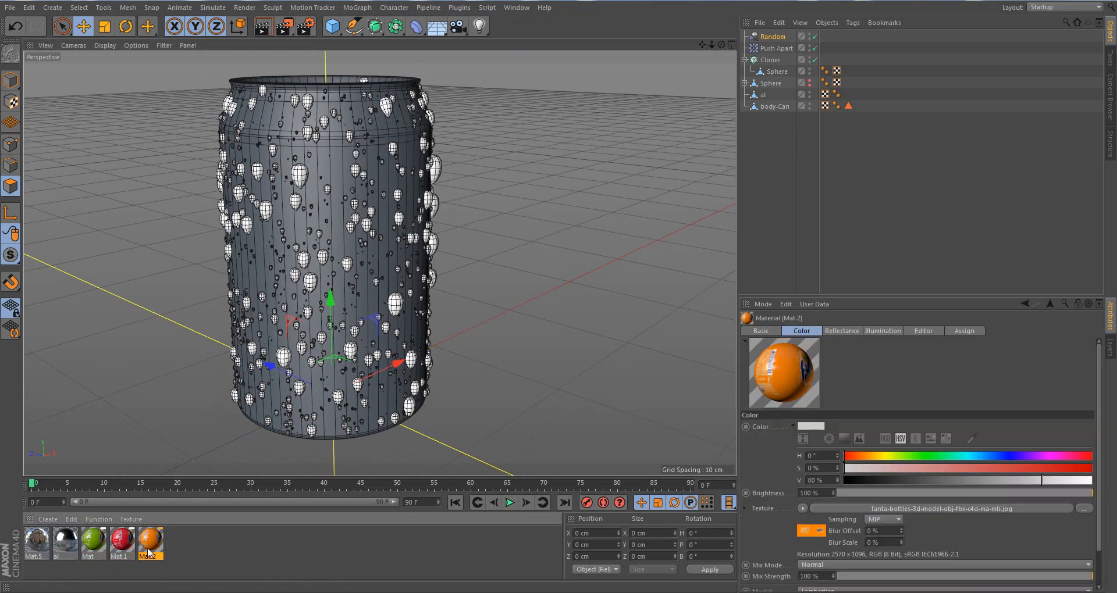
left_click_drag(162, 549, 786, 108)
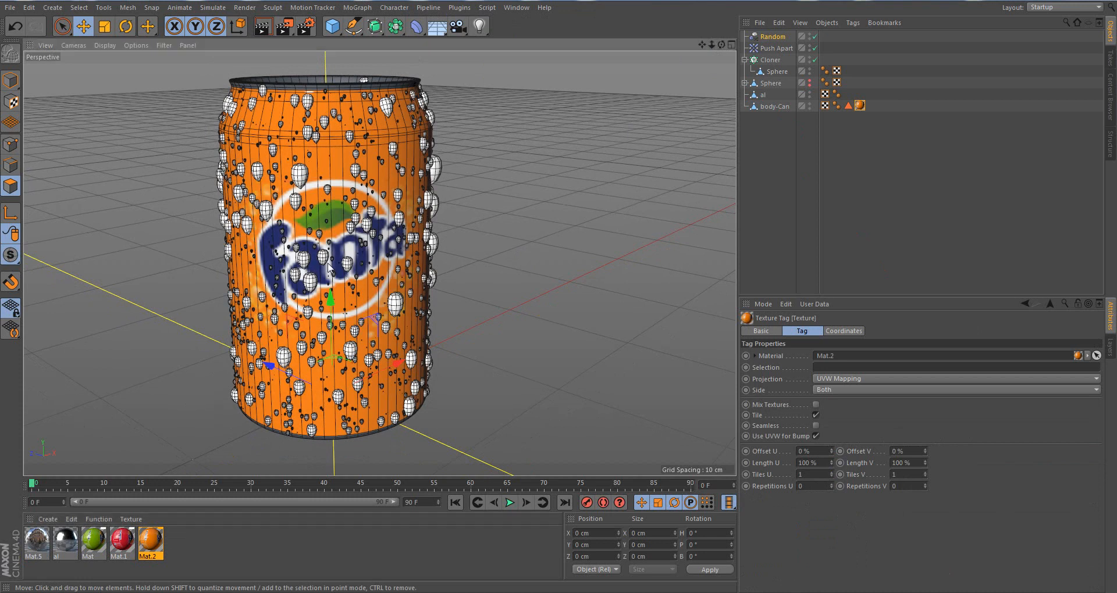
Set Mat.2's editor texture preview size to 2048x2048 (16 MB) for a sharper can label
scroll(395, 175, "up", 5)
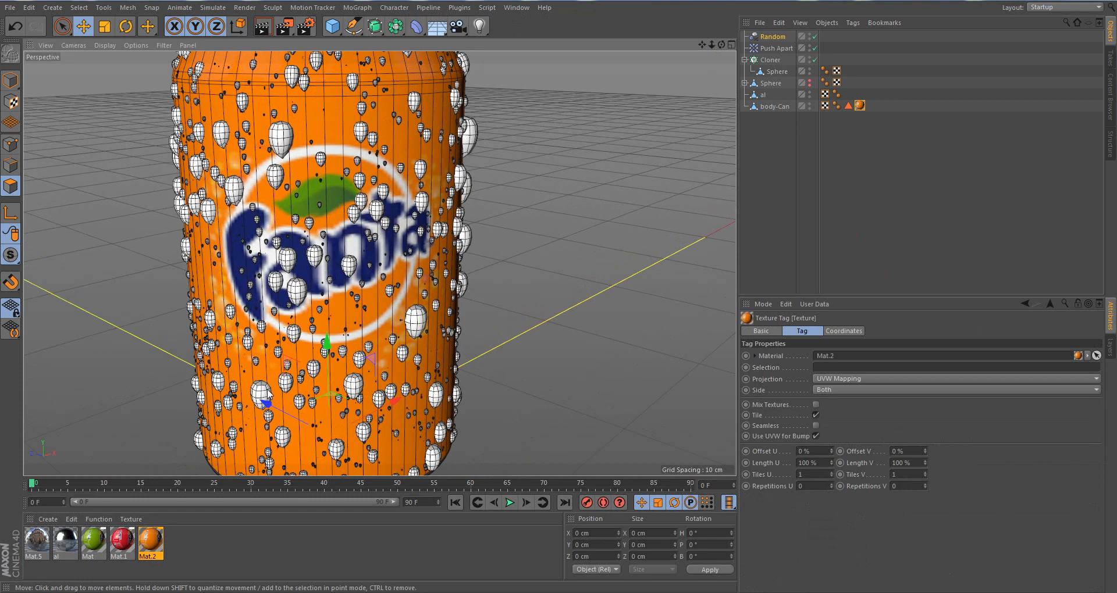
double_click(151, 540)
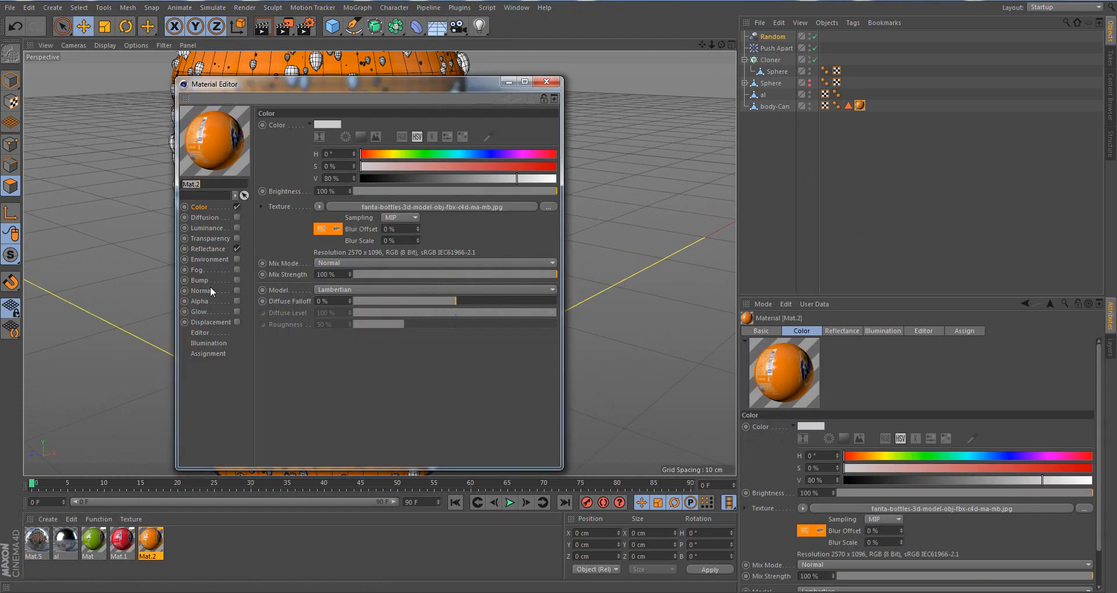
left_click(205, 333)
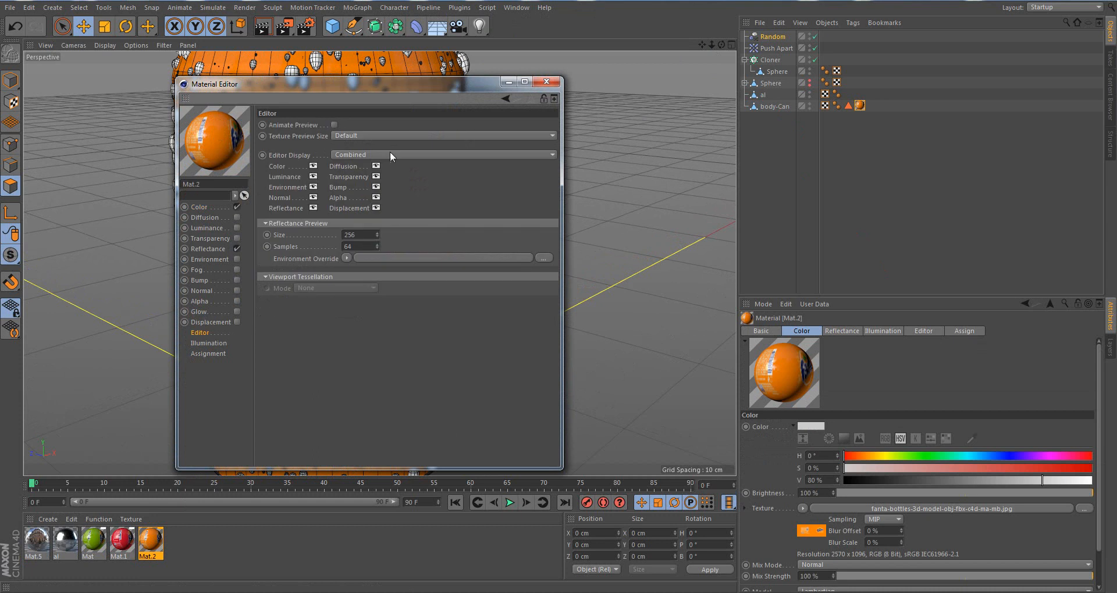
left_click(359, 134)
left_click(382, 229)
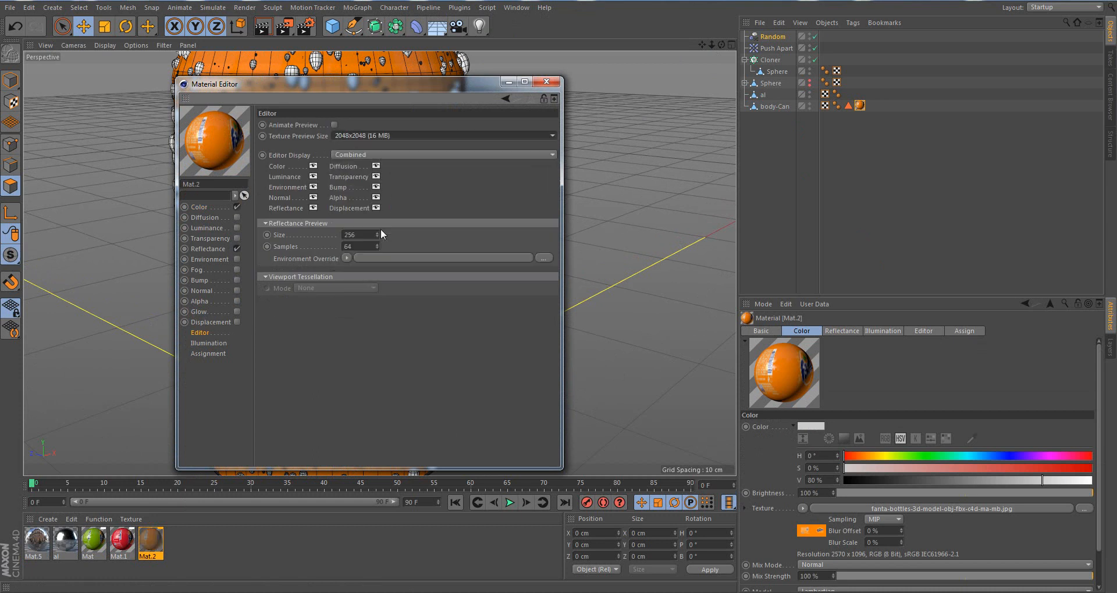
left_click(546, 81)
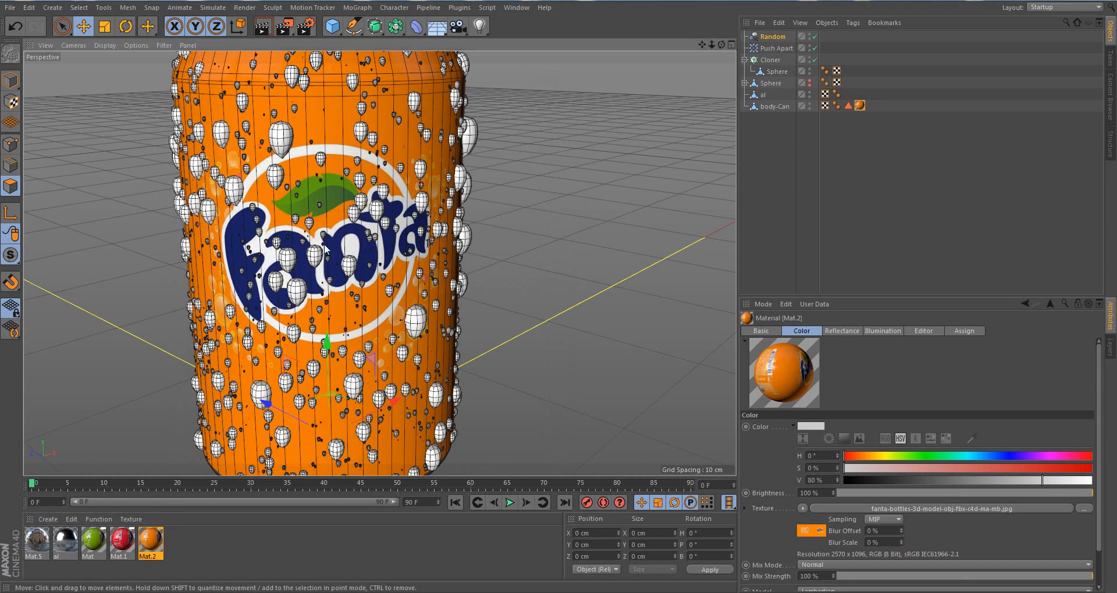
Examine the textured can and its water drops up close and from several angles
scroll(341, 234, "up", 3)
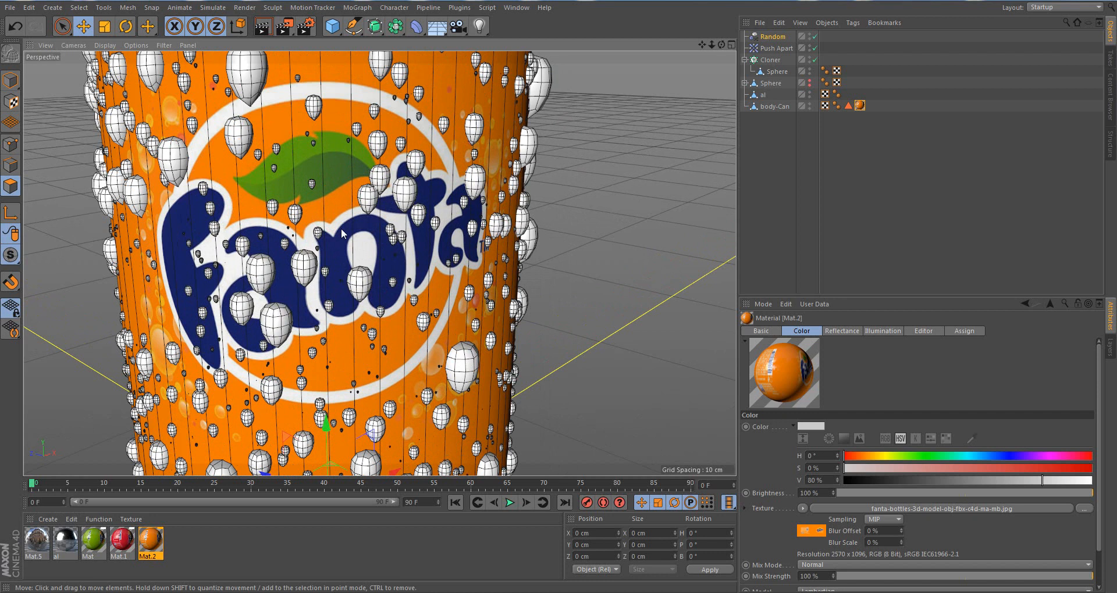
scroll(342, 229, "down", 2)
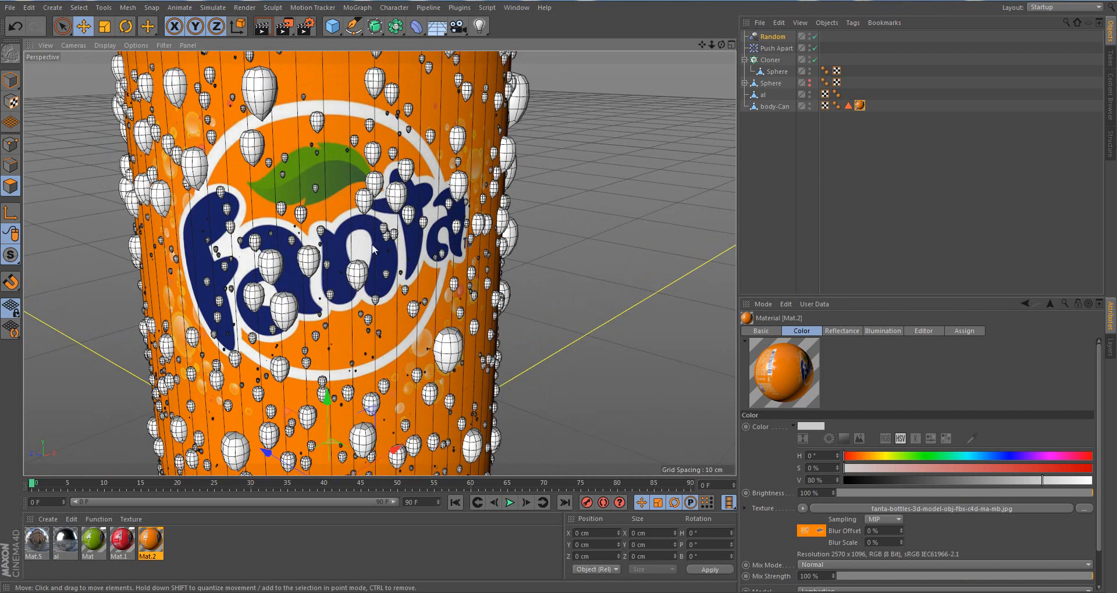
scroll(313, 130, "down", 2)
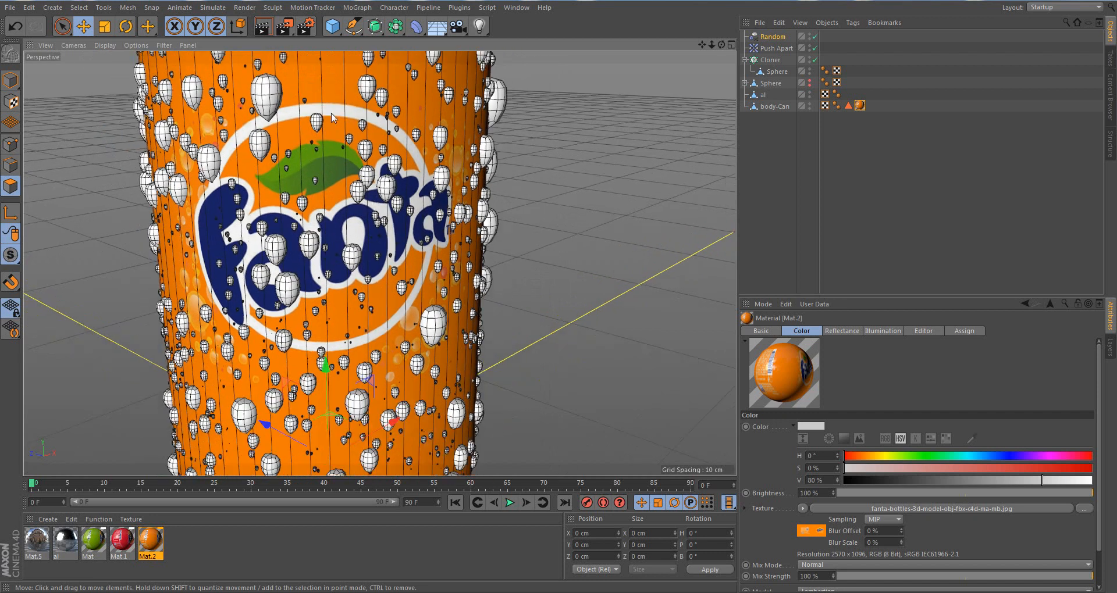
scroll(336, 117, "down", 3)
left_click_drag(721, 45, 678, 53)
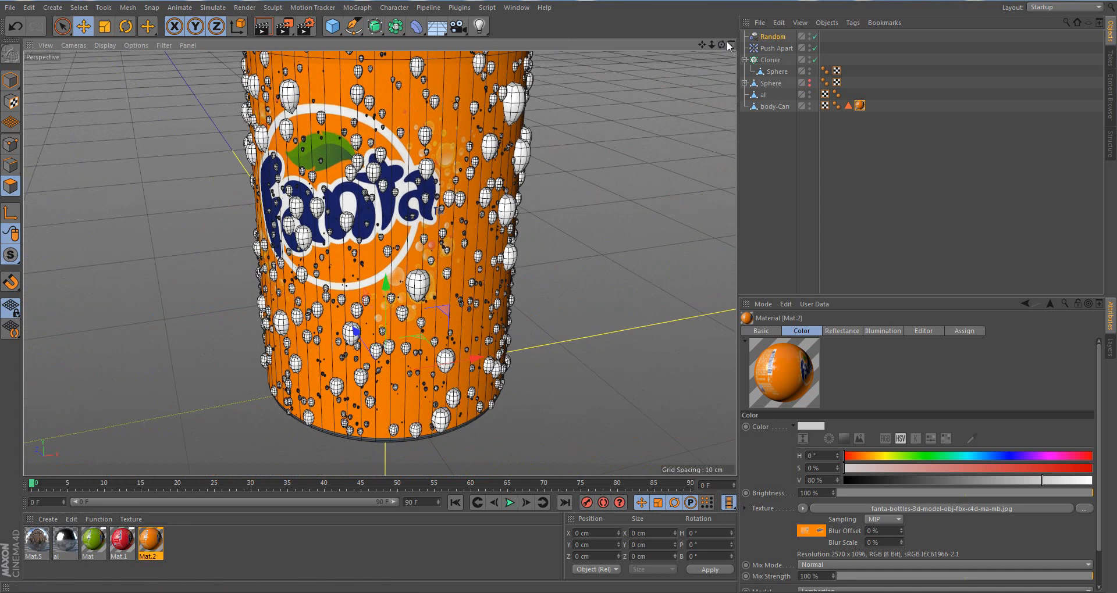
left_click_drag(722, 44, 459, 103)
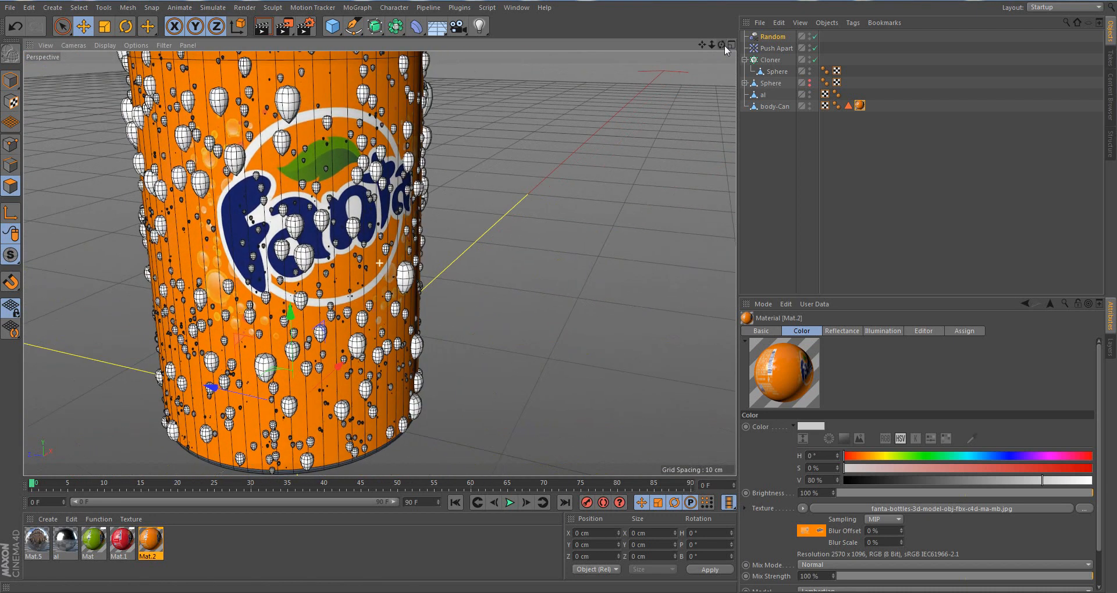
mouse_move(718, 44)
left_mouse_down()
mouse_move(698, 49)
mouse_move(724, 43)
mouse_move(710, 46)
left_mouse_up()
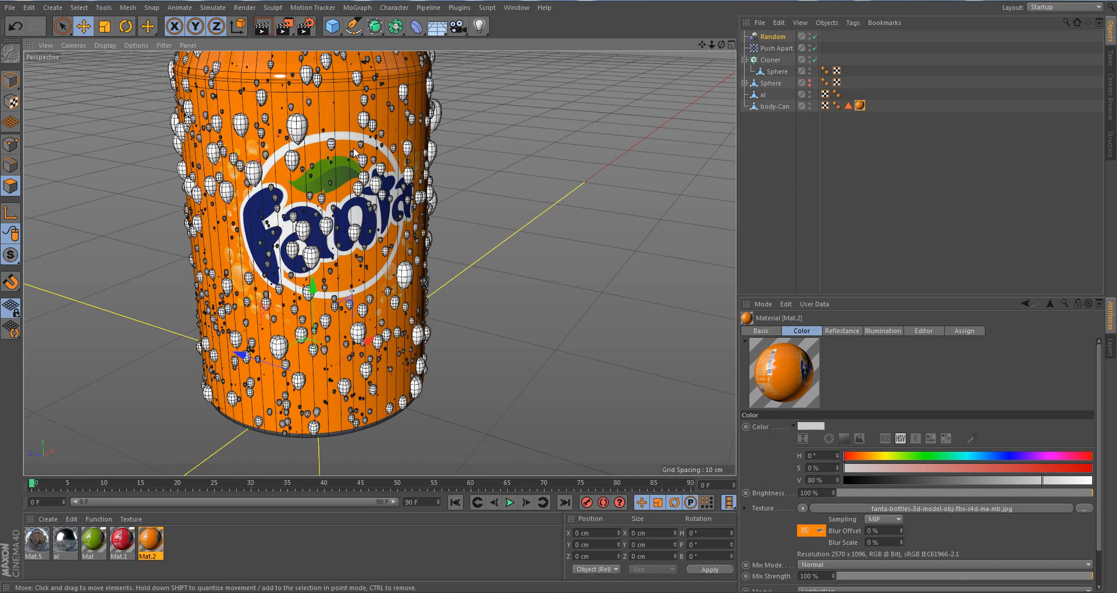
Remove the Mat.2 material tag from the body-Can object
left_click(860, 106)
key("Delete")
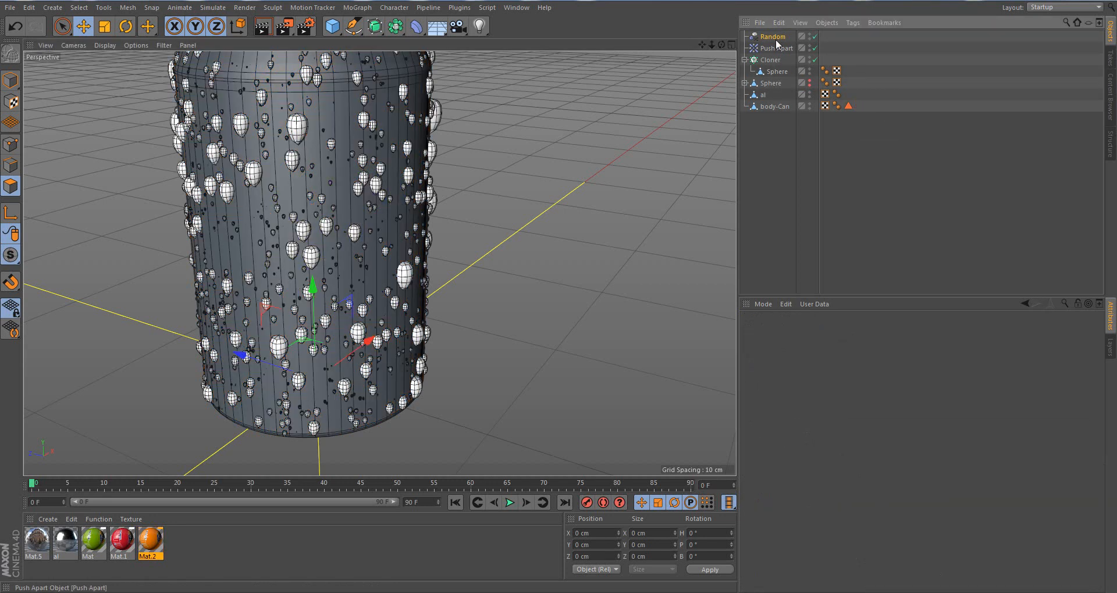
Add a Plain effector to the Cloner
left_click(771, 60)
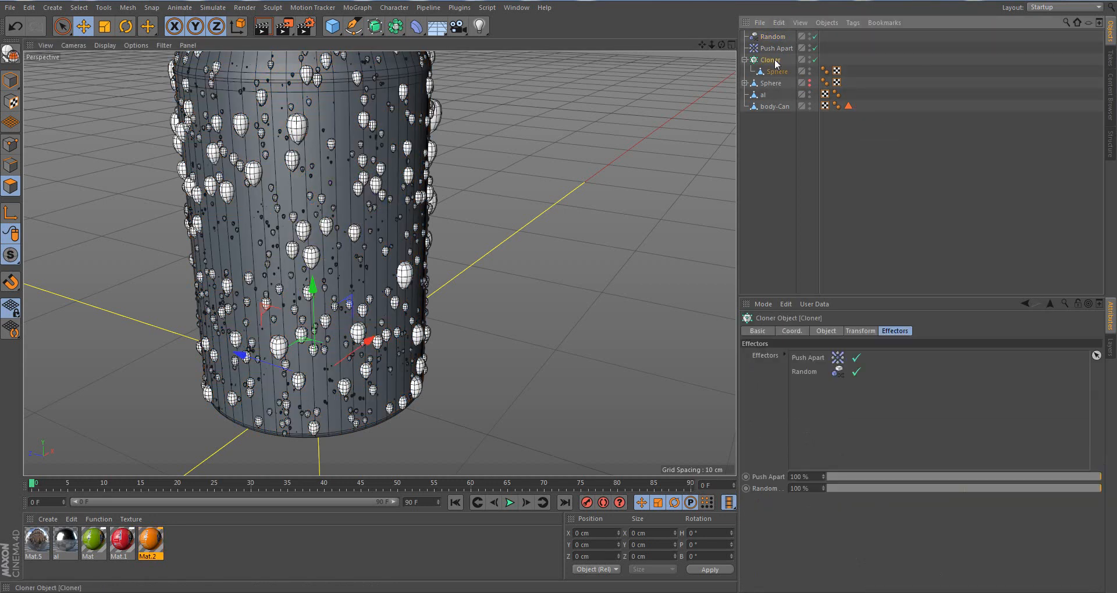
left_click(357, 8)
mouse_move(369, 26)
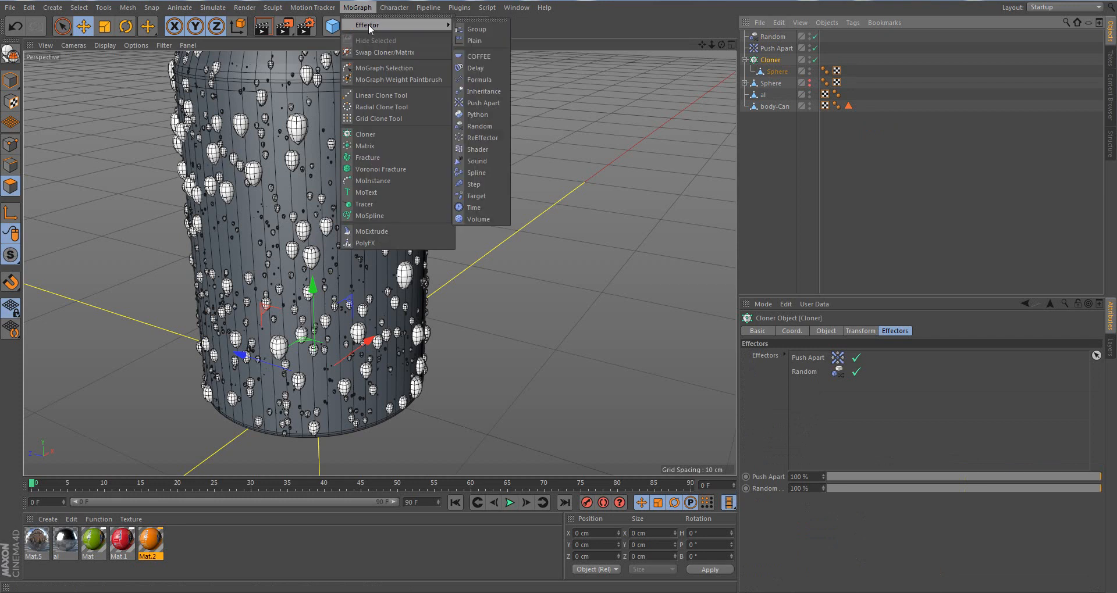
left_click(474, 41)
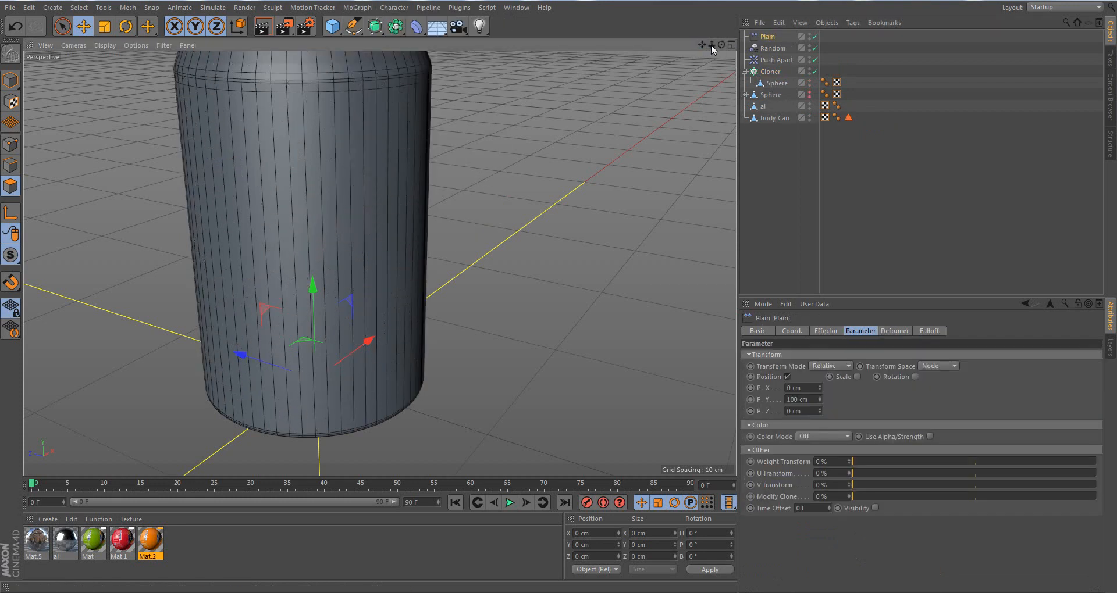
mouse_move(711, 44)
left_mouse_down()
mouse_move(675, 46)
mouse_move(698, 45)
left_mouse_up()
Set the Cloner's clone count to 600
left_click(773, 48)
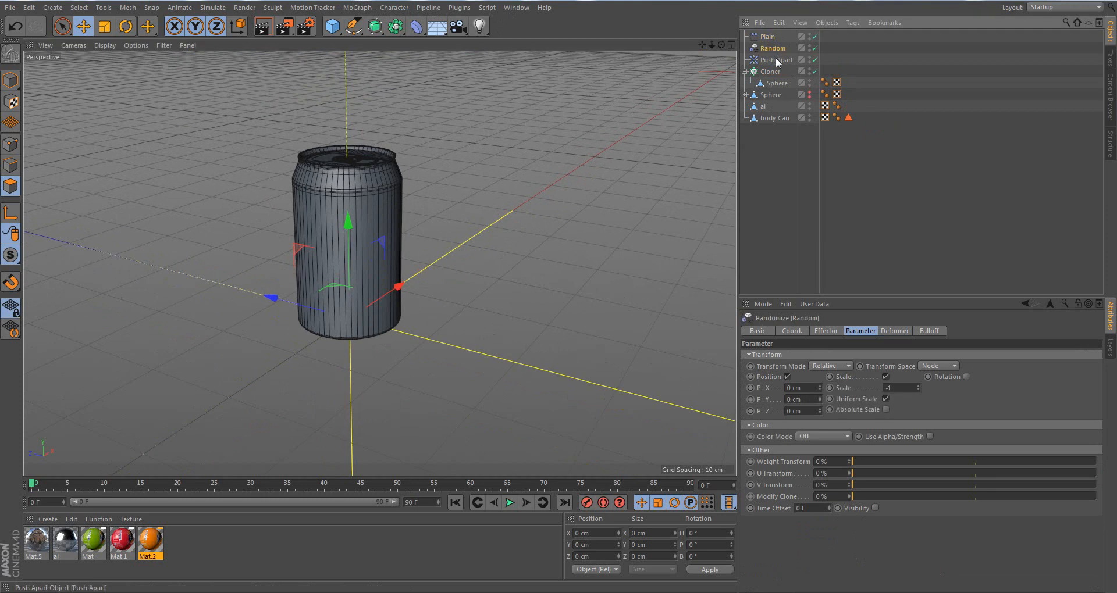
left_click(772, 72)
left_click(884, 332)
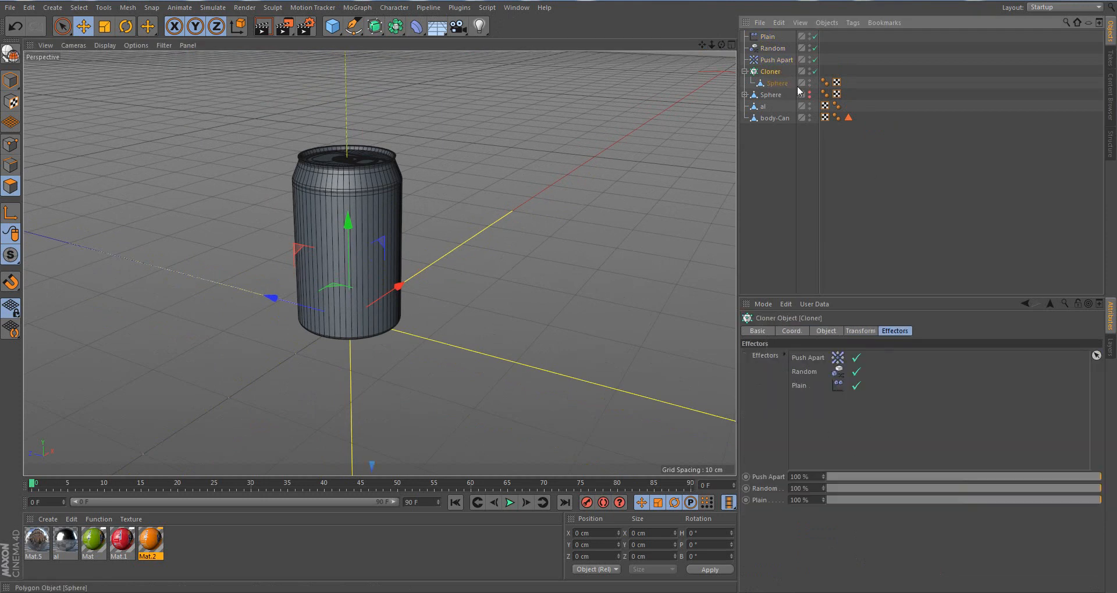
left_click(826, 331)
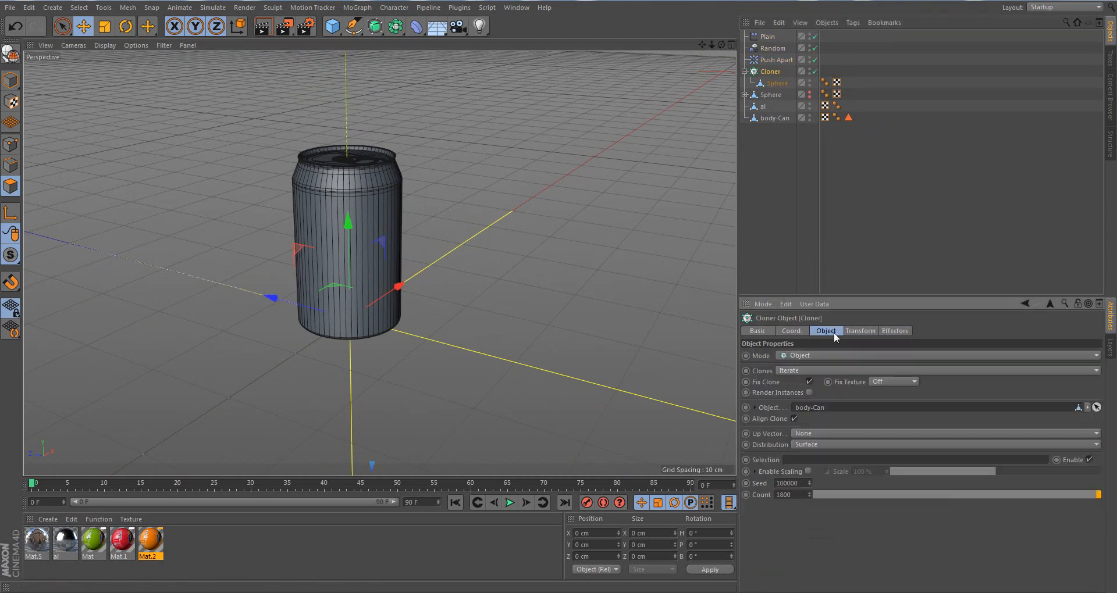
double_click(798, 495)
type("600")
Turn off the Plain effector's Position transform
left_click(773, 37)
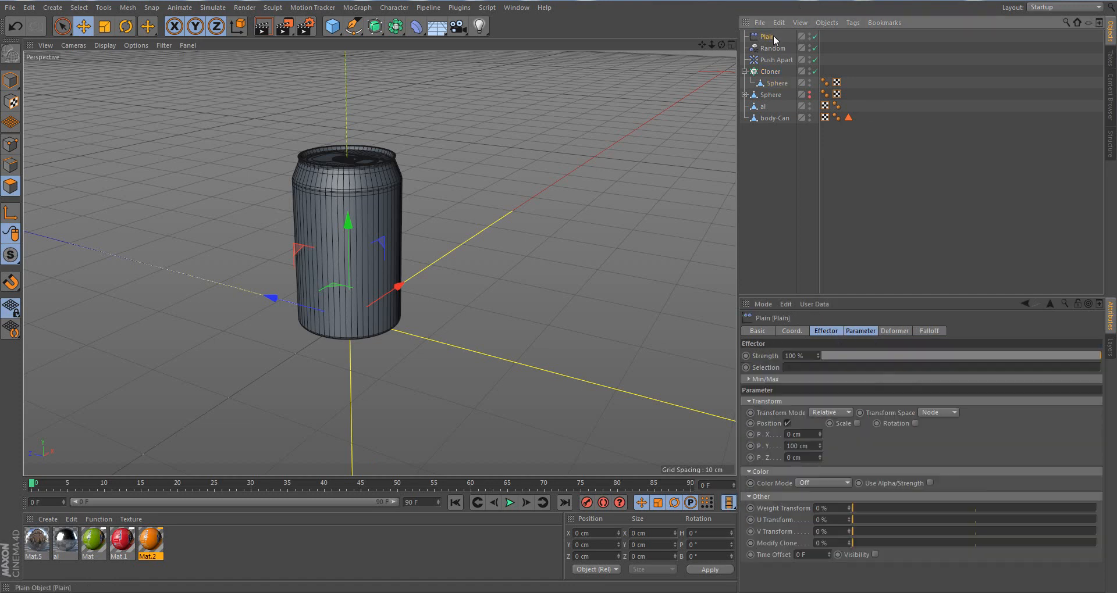
left_click(856, 330)
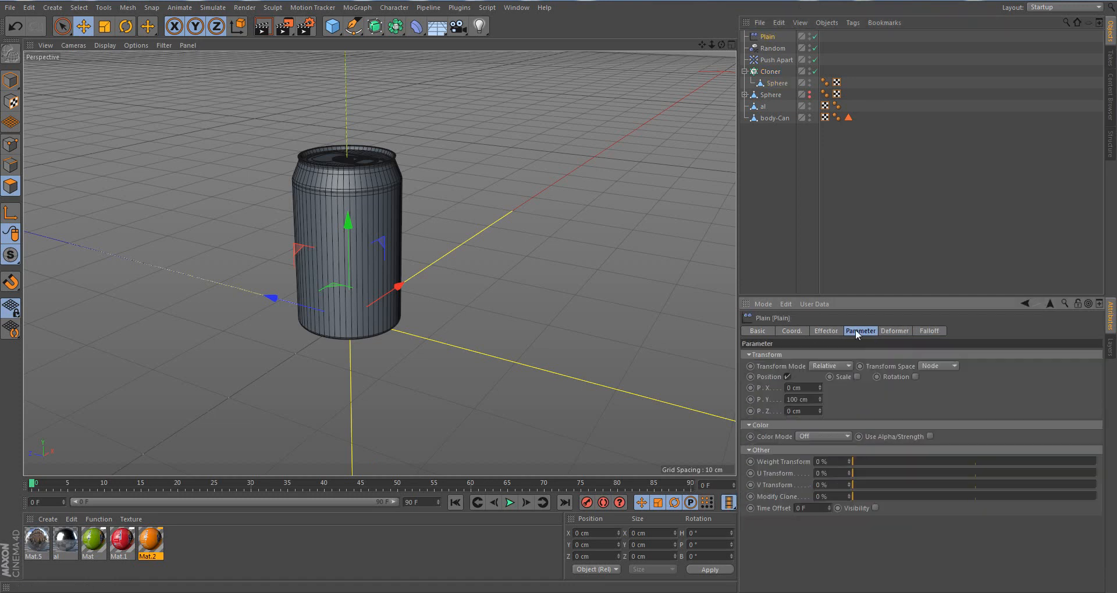
left_click(788, 377)
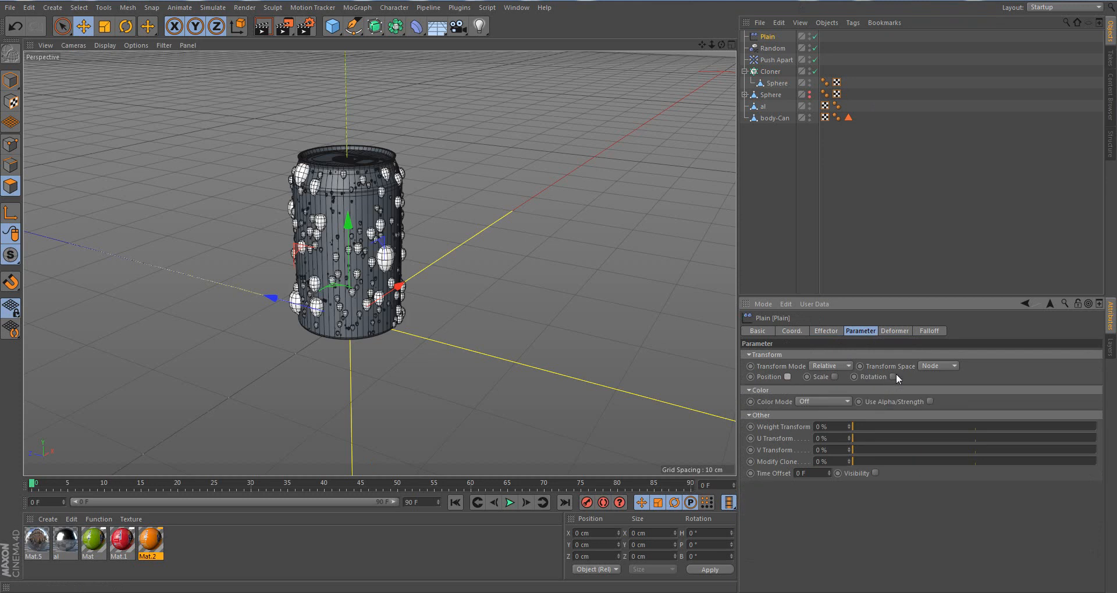
Try a Capsule falloff for the Plain effector, with the first two size values at 14 cm
left_click(924, 335)
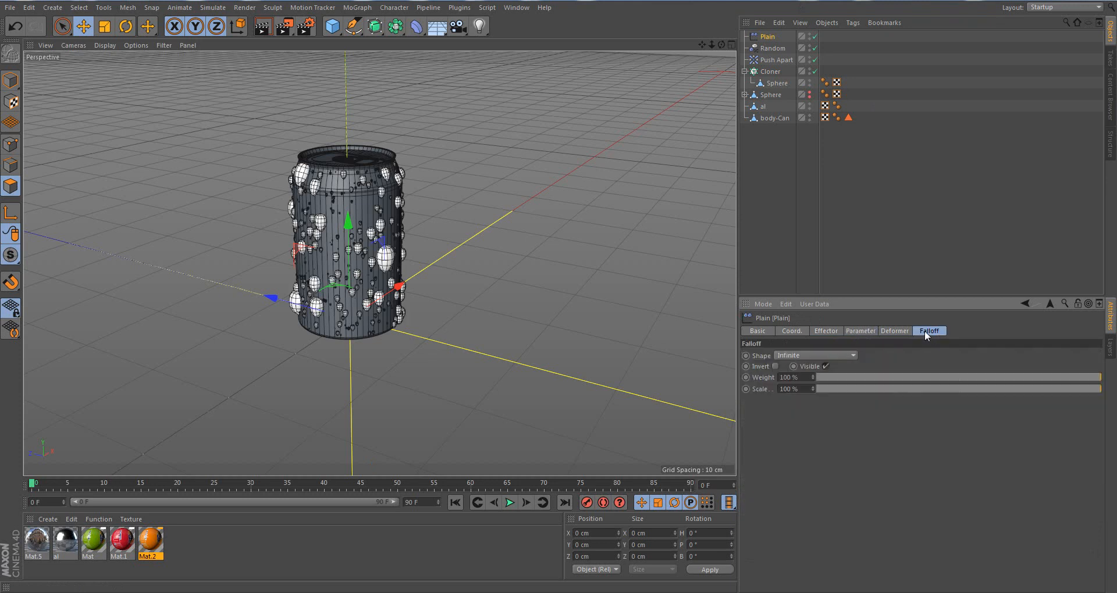
left_click(843, 356)
left_click(824, 390)
left_click(859, 331)
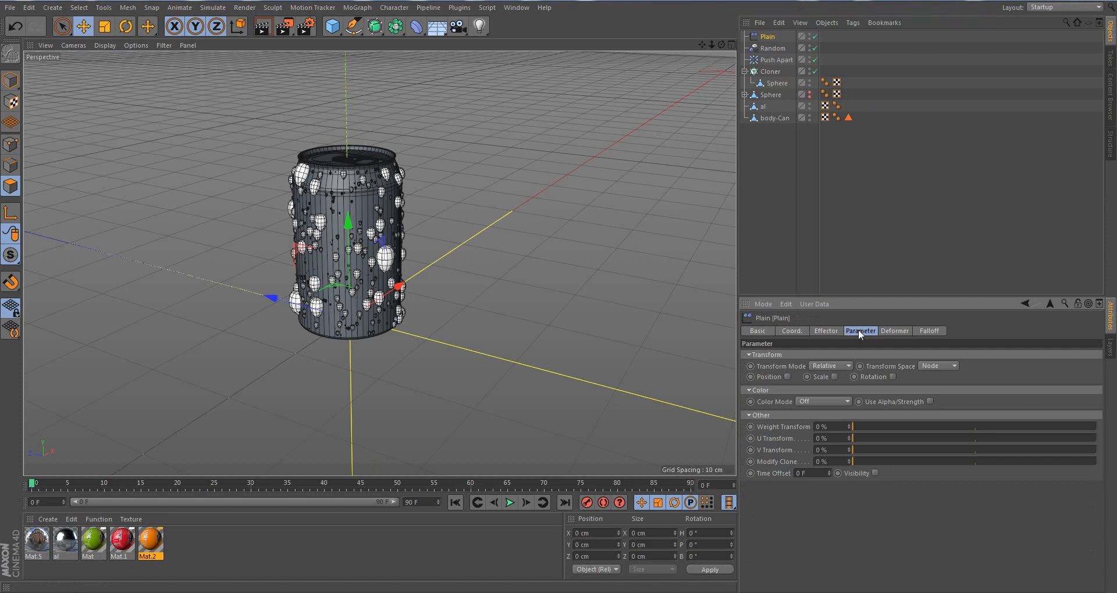
left_click(924, 332)
left_click(823, 355)
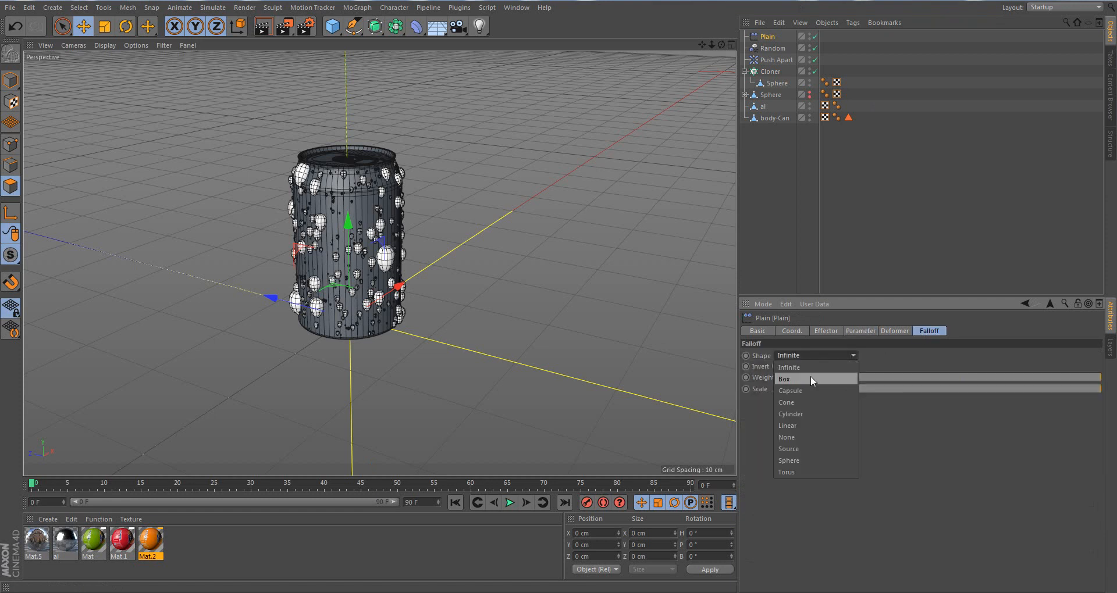
left_click(805, 390)
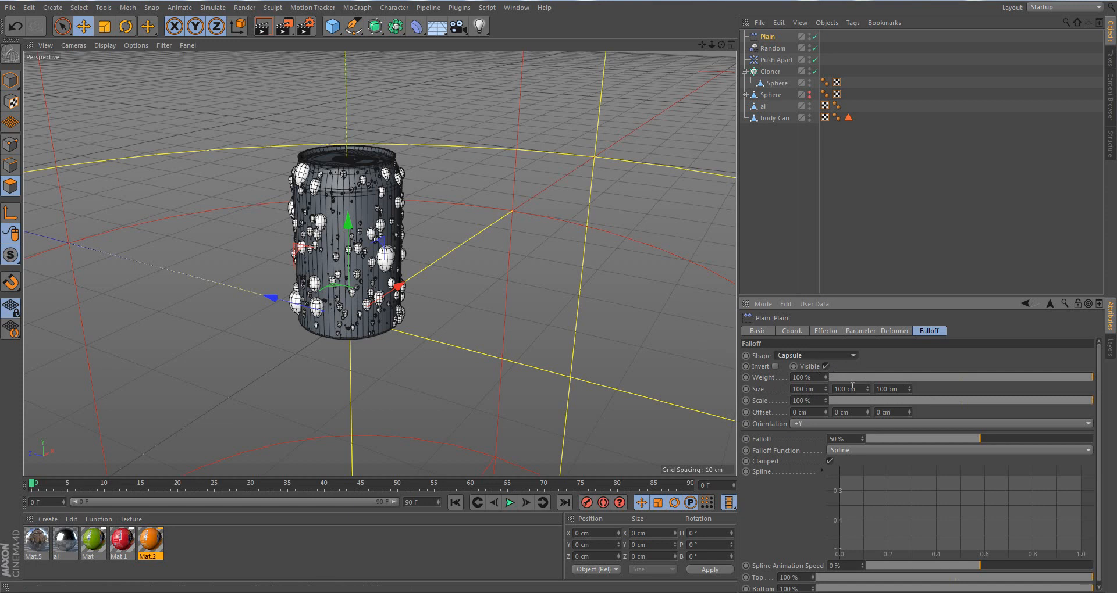
left_click_drag(825, 388, 867, 421)
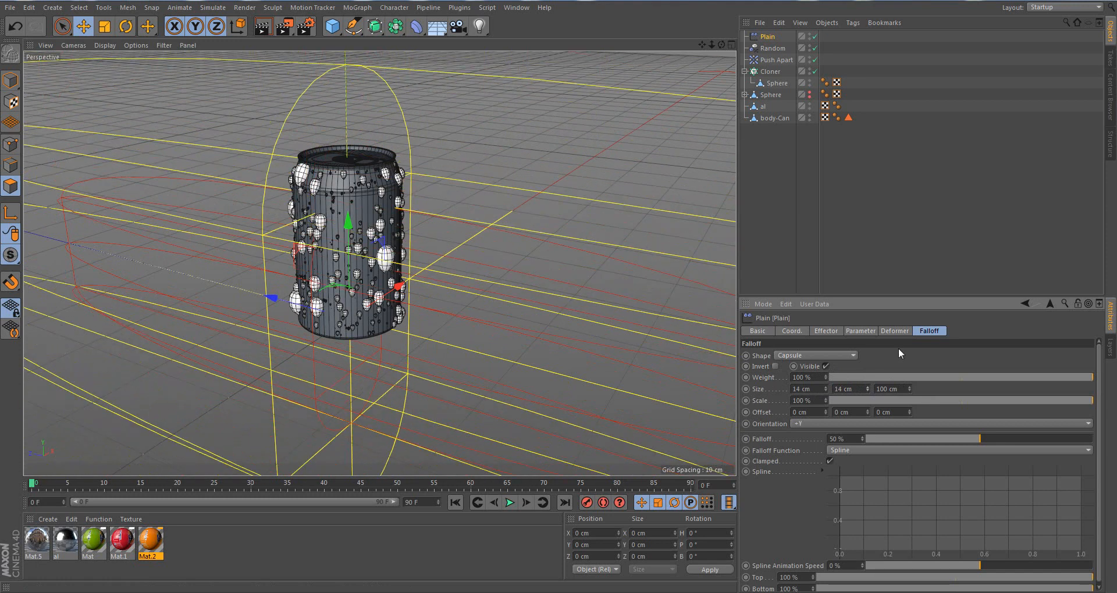
Change the Plain effector's falloff shape to Cylinder and set all three size values to 6 cm
left_click(854, 355)
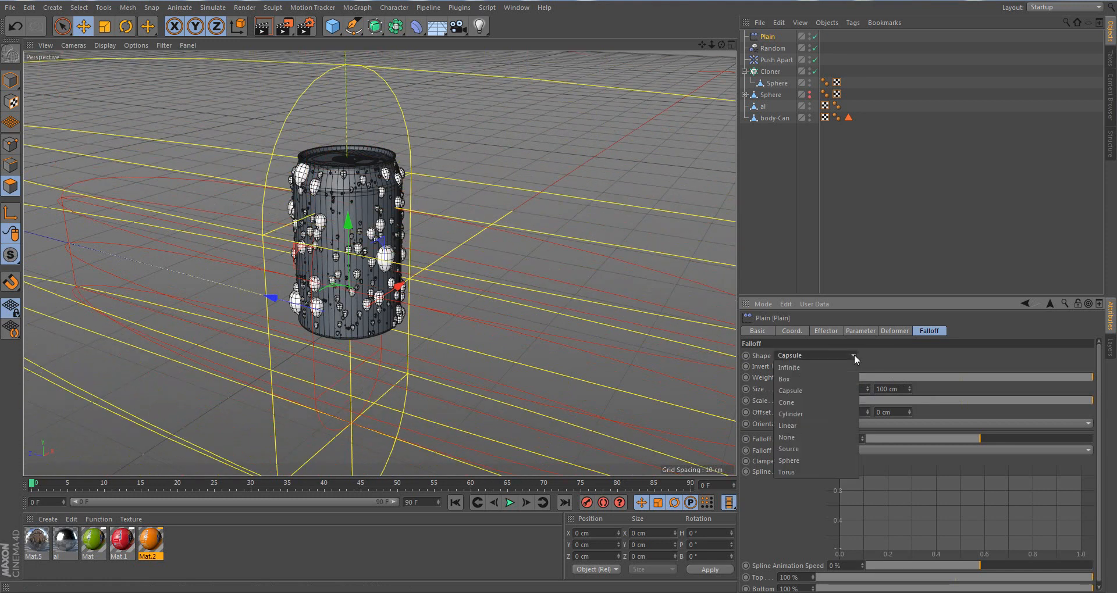
left_click(799, 414)
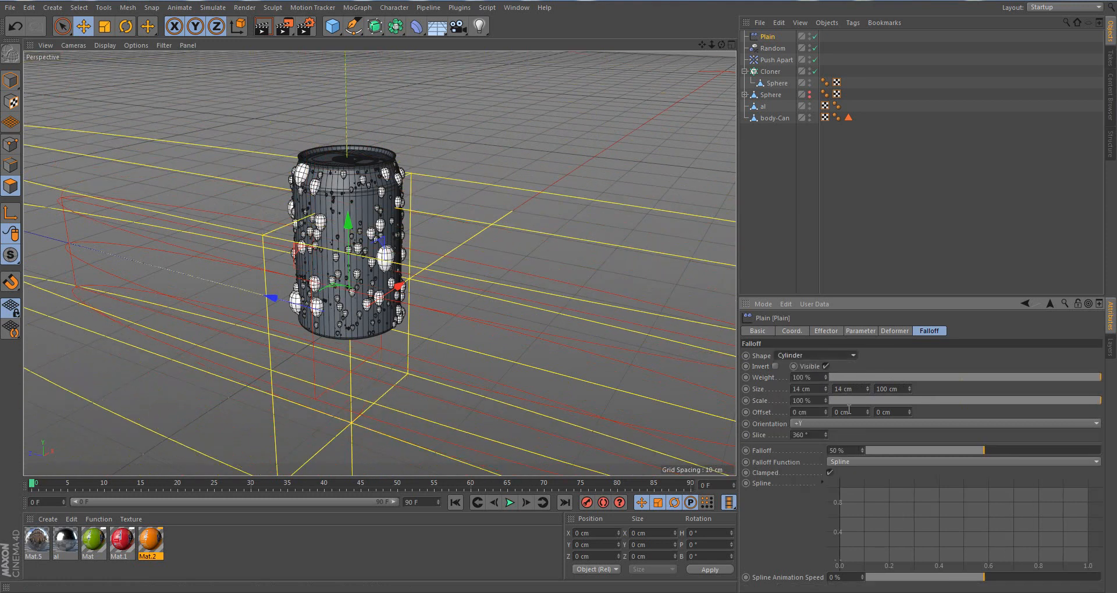
left_click(909, 390)
left_click_drag(909, 390, 776, 390)
type("66")
key("Return")
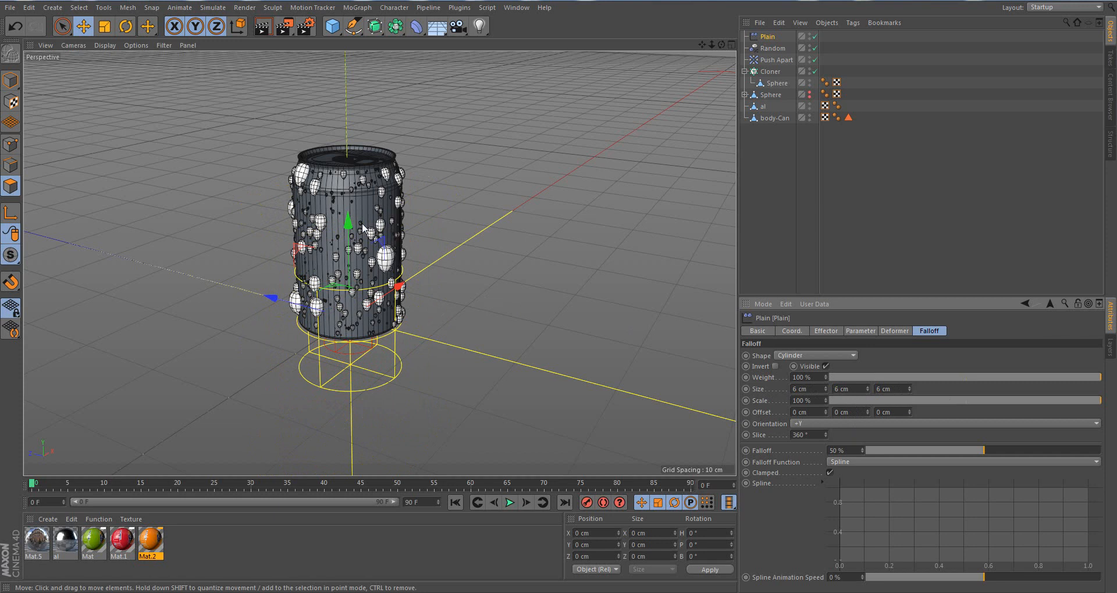
Move the Plain effector up to the can's mid-height and out to one side so its falloff overlaps only part of the surface
left_click_drag(350, 223, 369, 156)
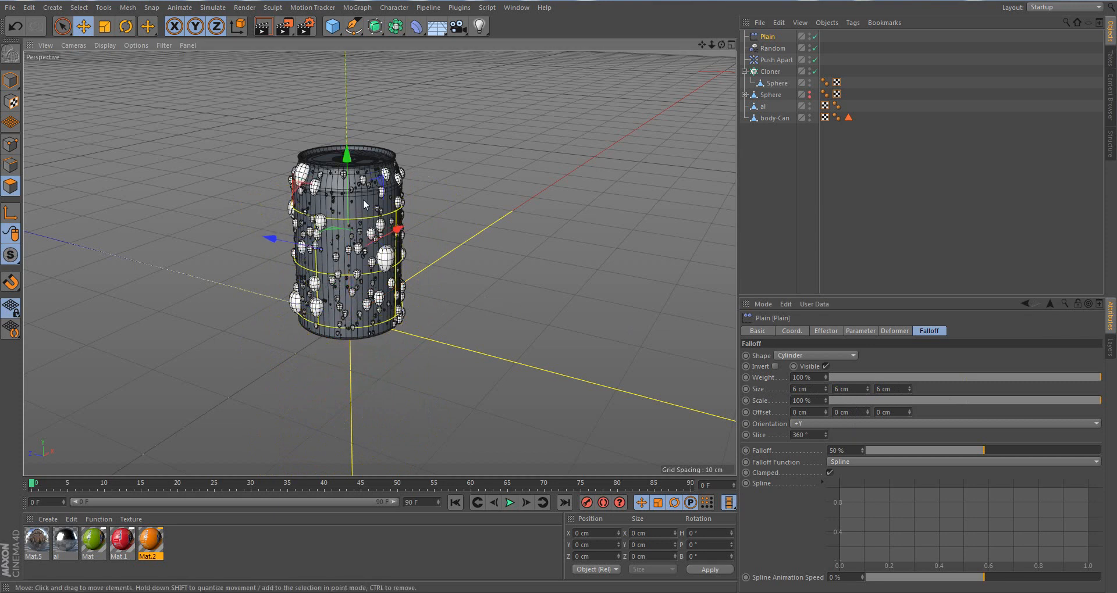
left_click_drag(269, 235, 303, 241)
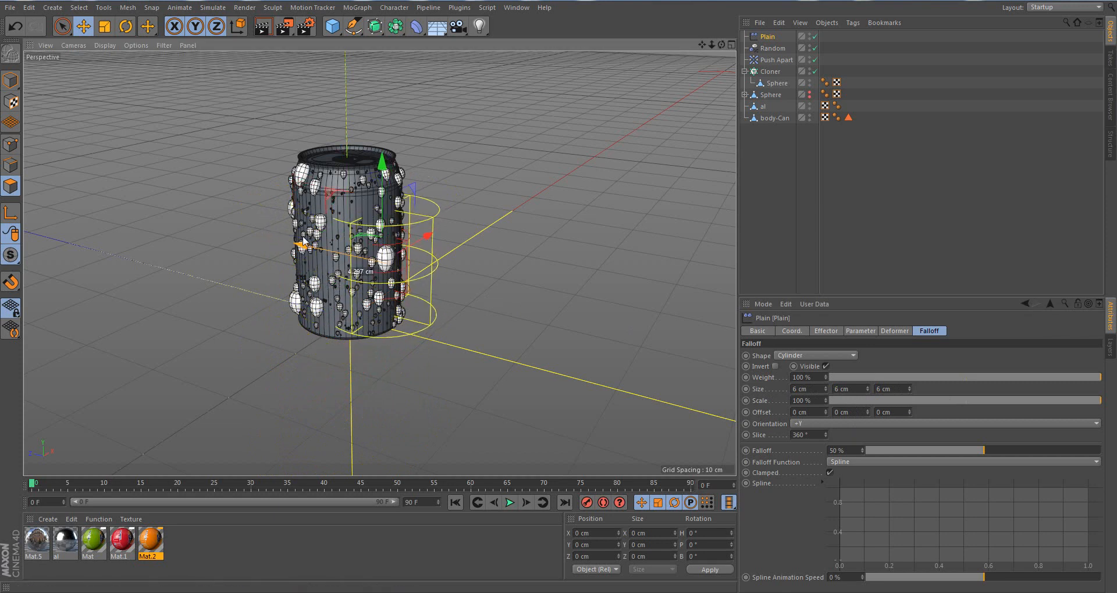
scroll(372, 215, "up", 4)
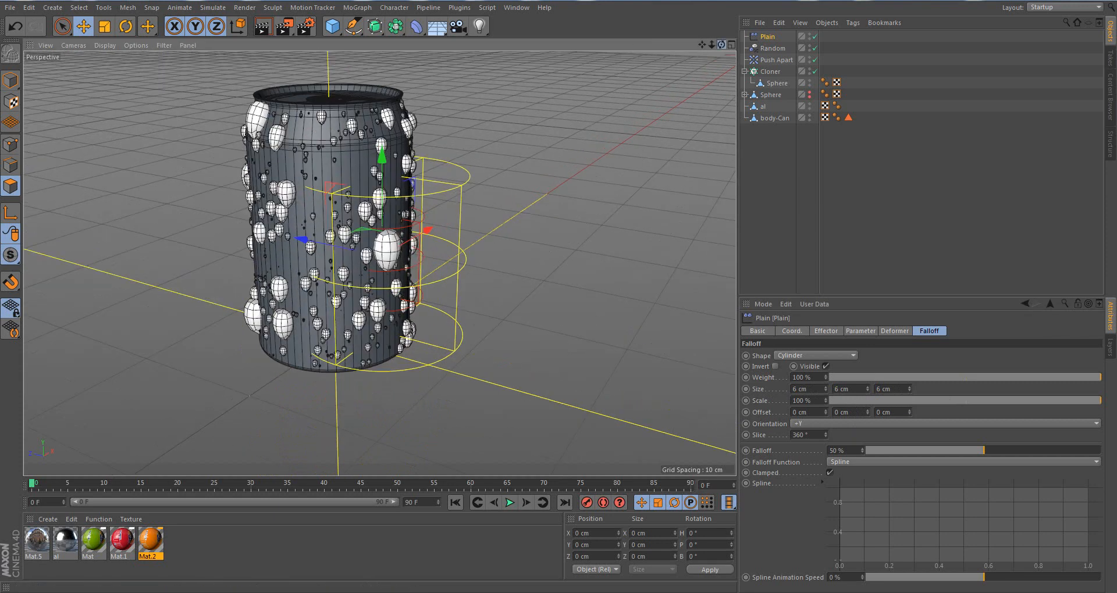
left_click_drag(721, 45, 617, 53)
Try the Plain effector's Scale and Position transforms, switching each on and off again
left_click(861, 331)
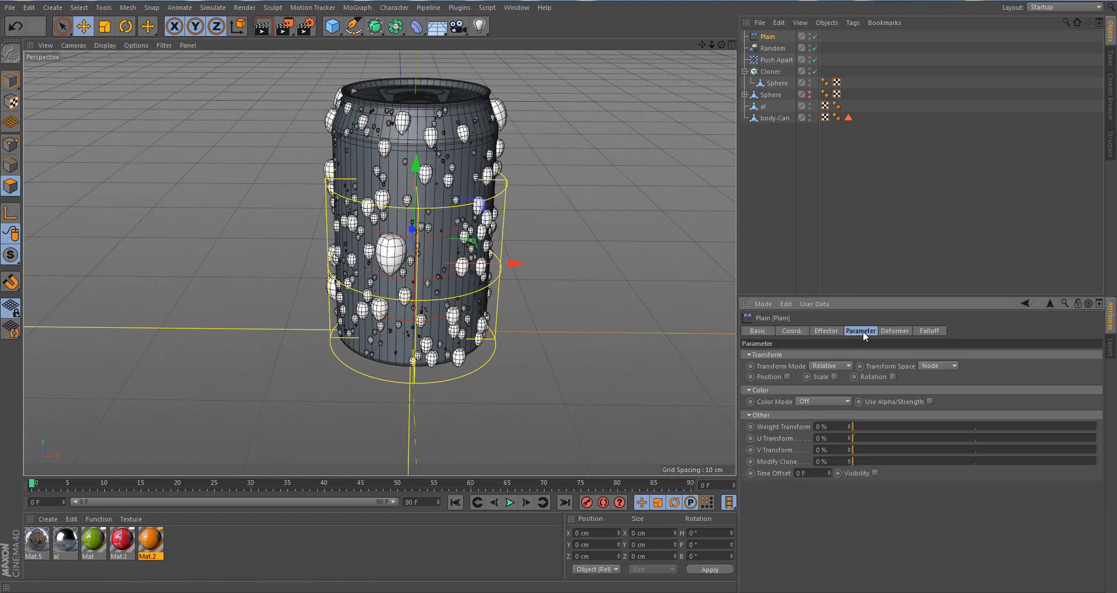
left_click(834, 377)
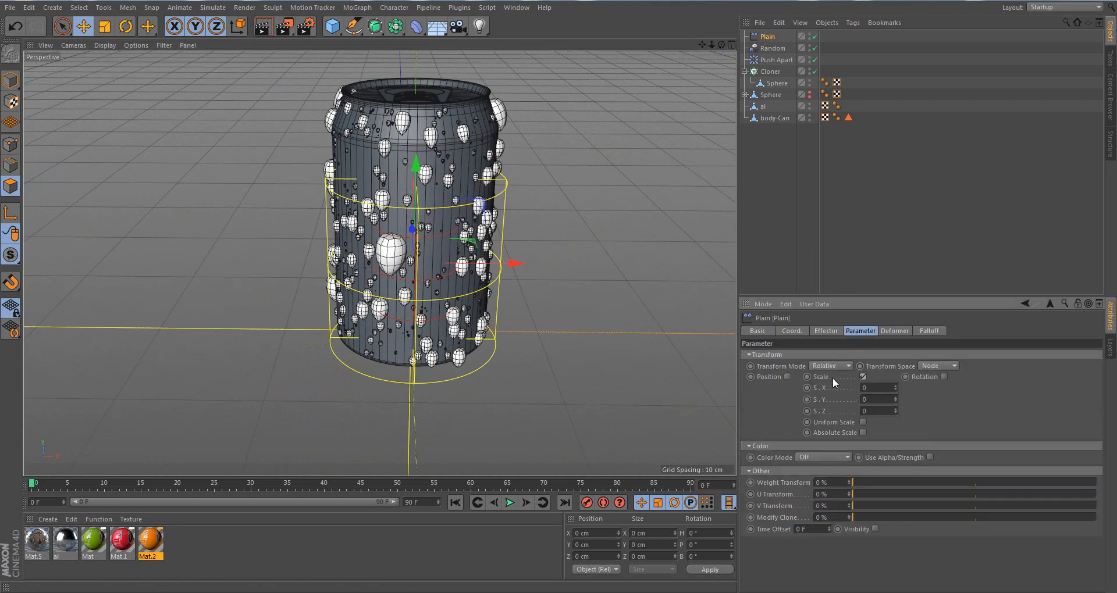
left_click(863, 376)
left_click(788, 377)
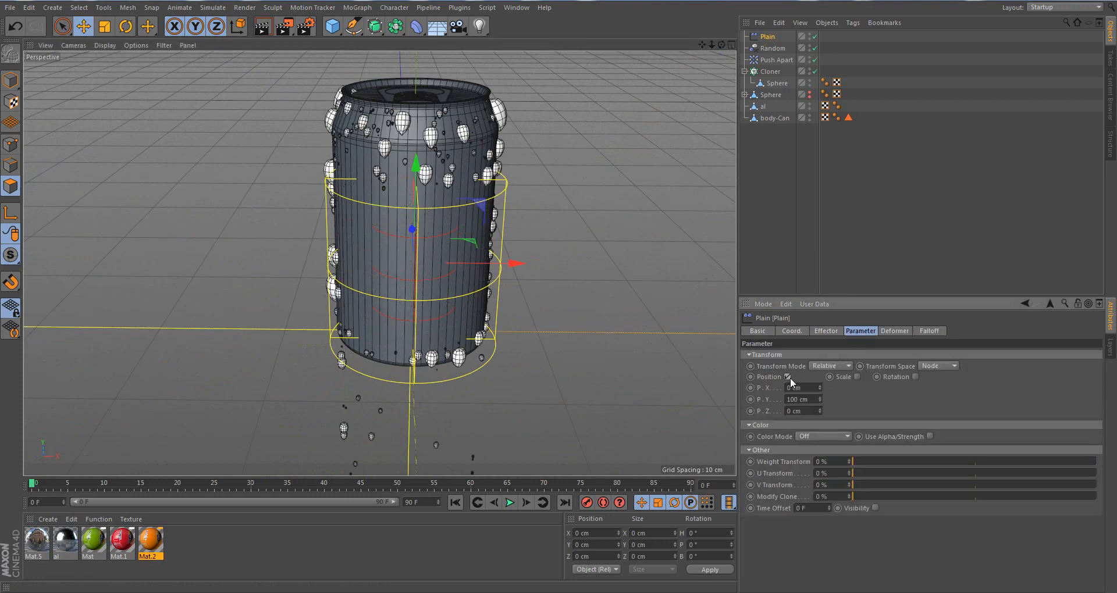
left_click(788, 377)
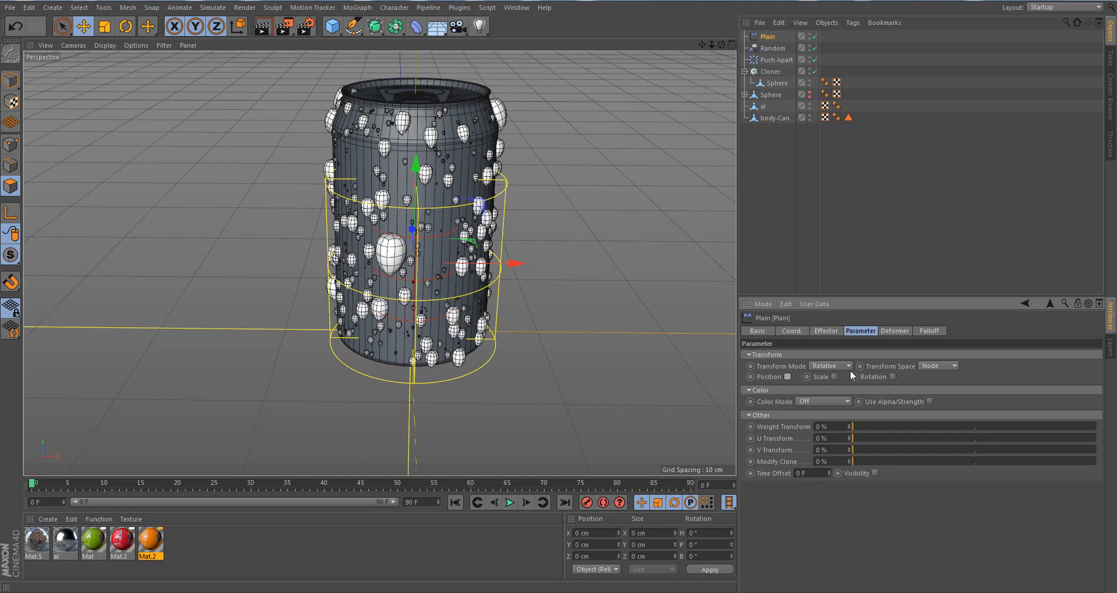
Enable the Plain effector's Scale transform and reposition its falloff cylinder slightly higher beside the can
left_click(833, 377)
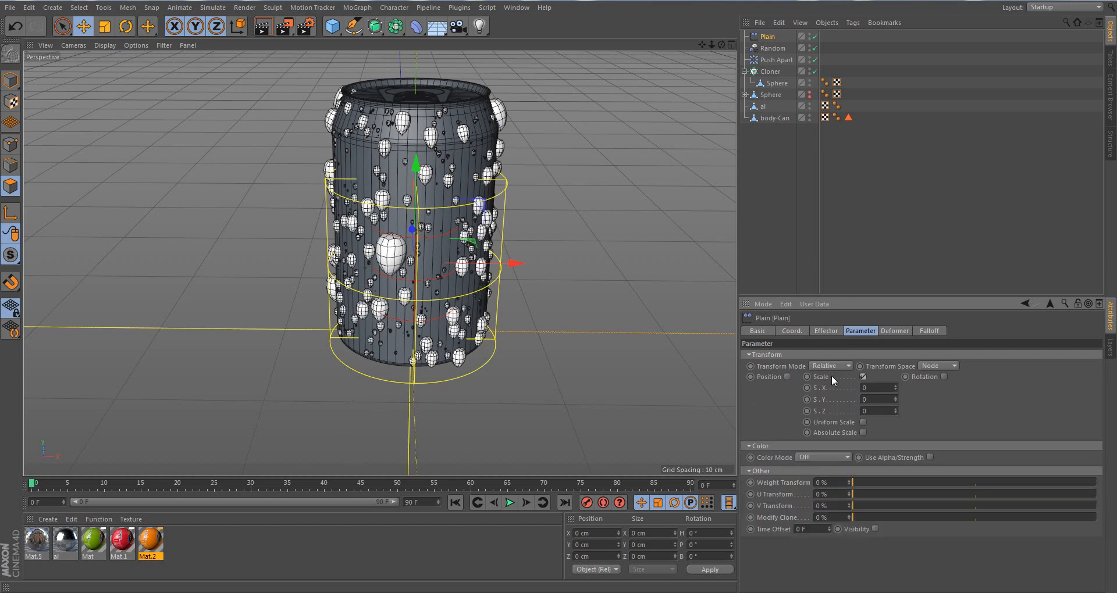
mouse_move(722, 45)
left_mouse_down()
mouse_move(652, 53)
mouse_move(706, 58)
left_mouse_up()
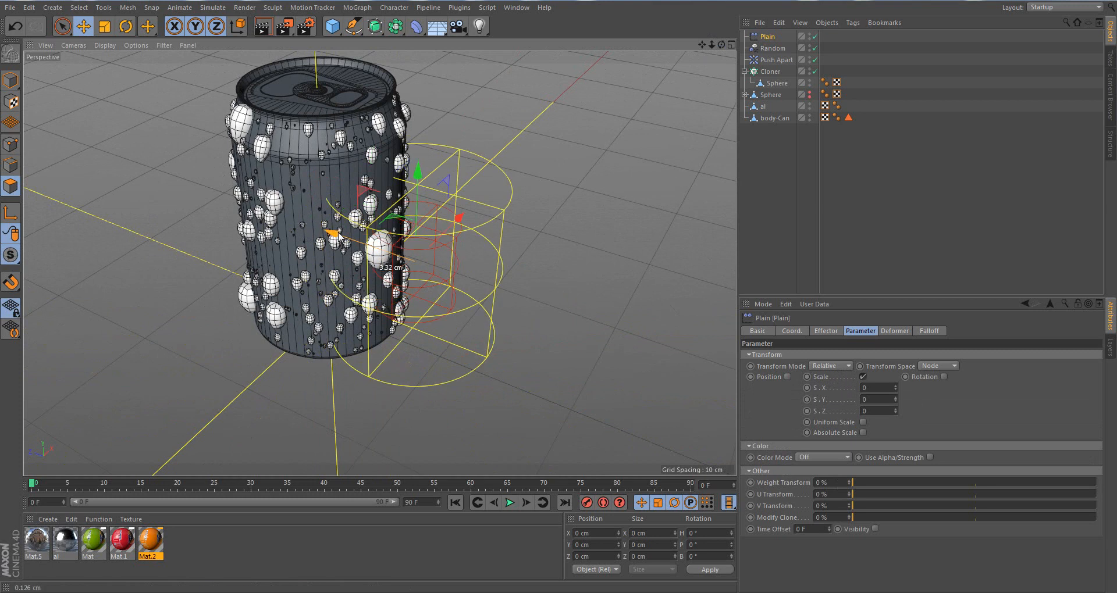
left_click_drag(340, 236, 324, 232)
left_click_drag(404, 170, 404, 150)
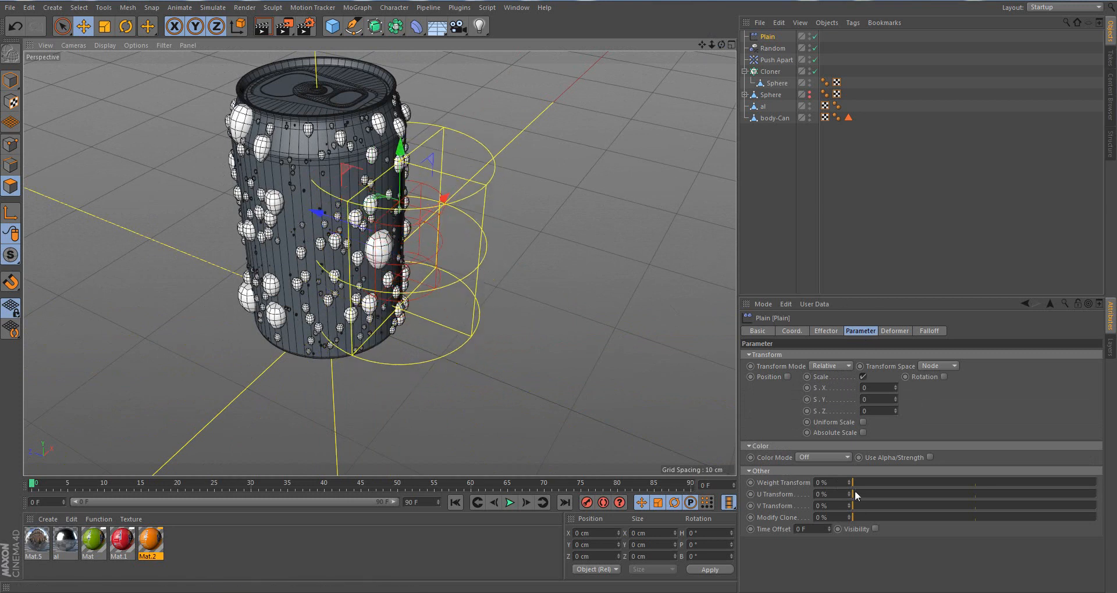
Set the Plain effector's Z falloff offset to 1 cm and its falloff to 58%
left_click(896, 331)
left_click(930, 331)
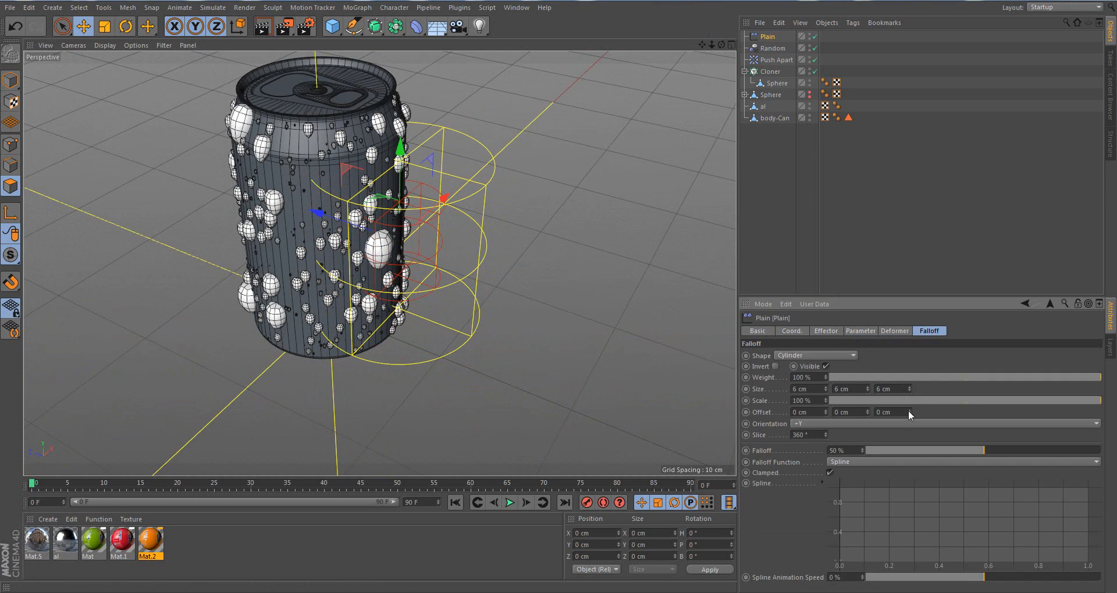
left_click_drag(909, 413, 910, 411)
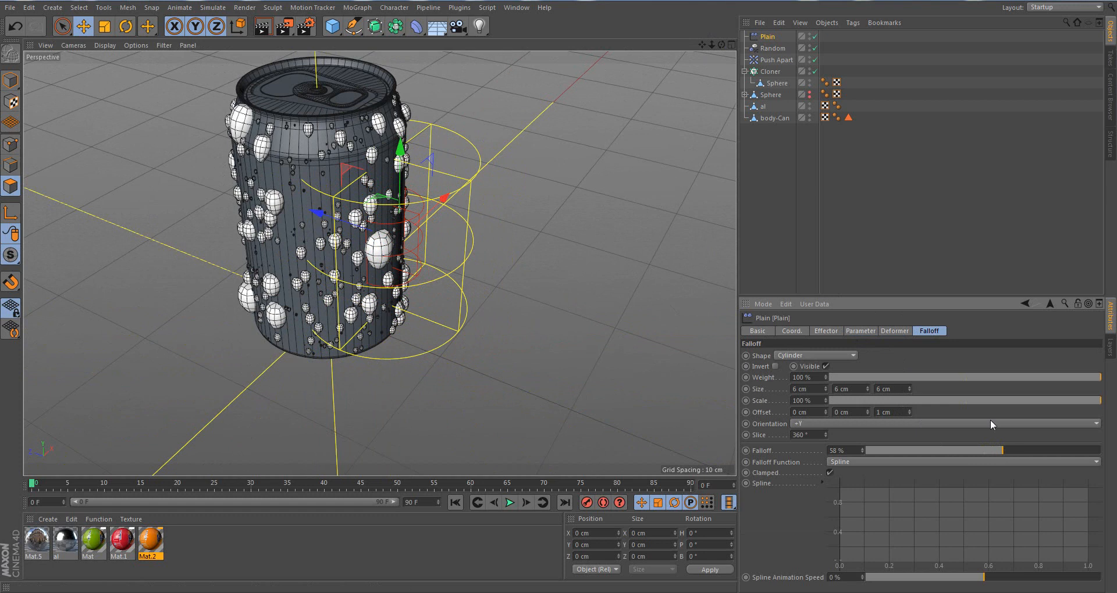
Enable Uniform Scale on the Plain effector, set its scale to -1, and check the drops within the falloff area
left_click(846, 332)
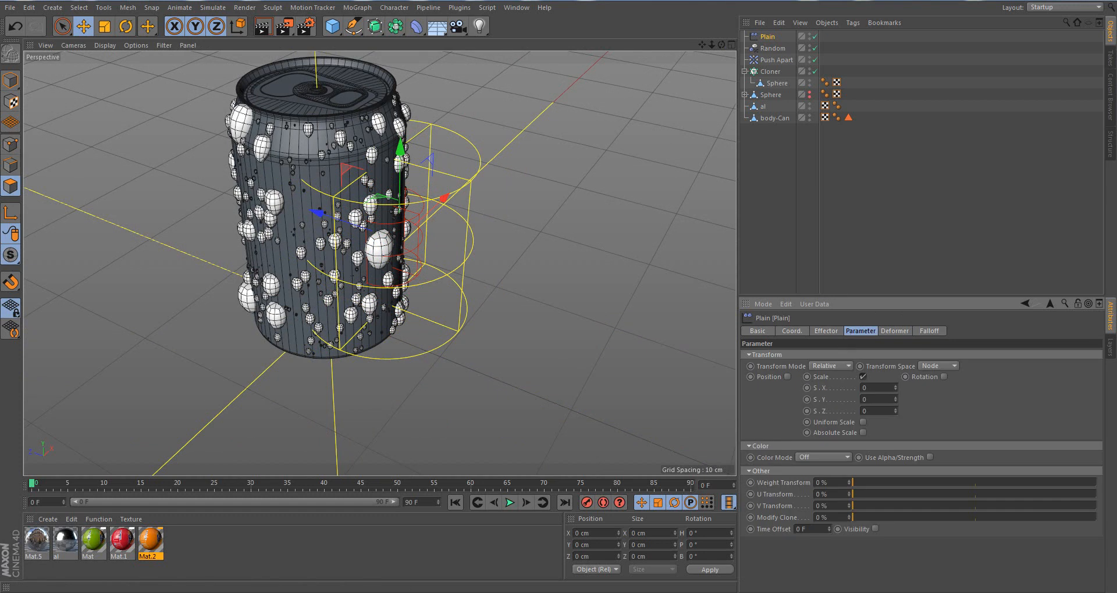
left_click_drag(701, 45, 704, 31)
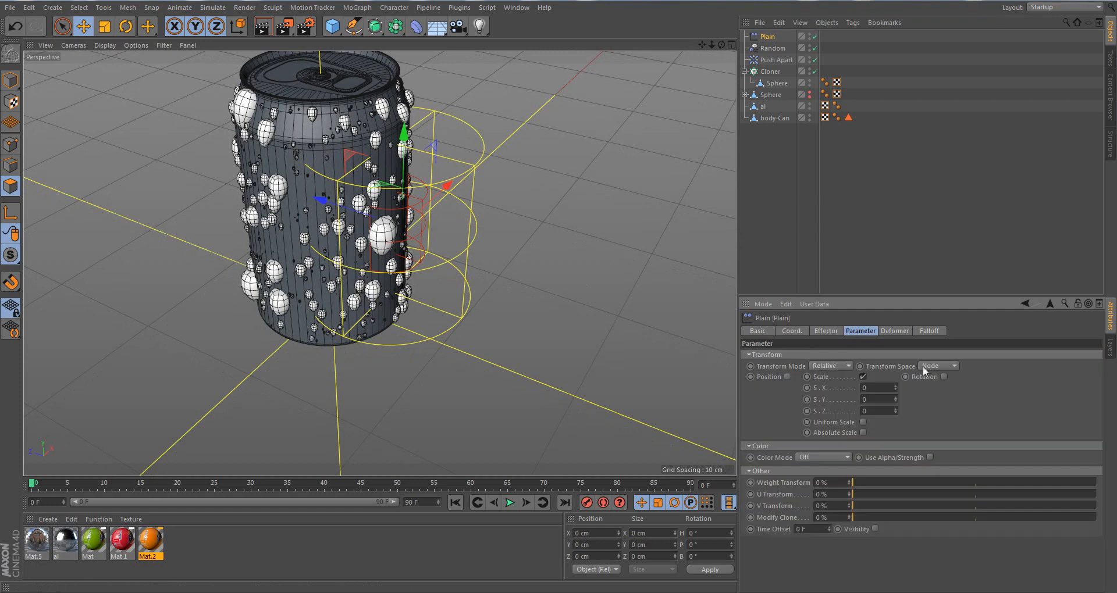
left_click(863, 421)
left_click(882, 385)
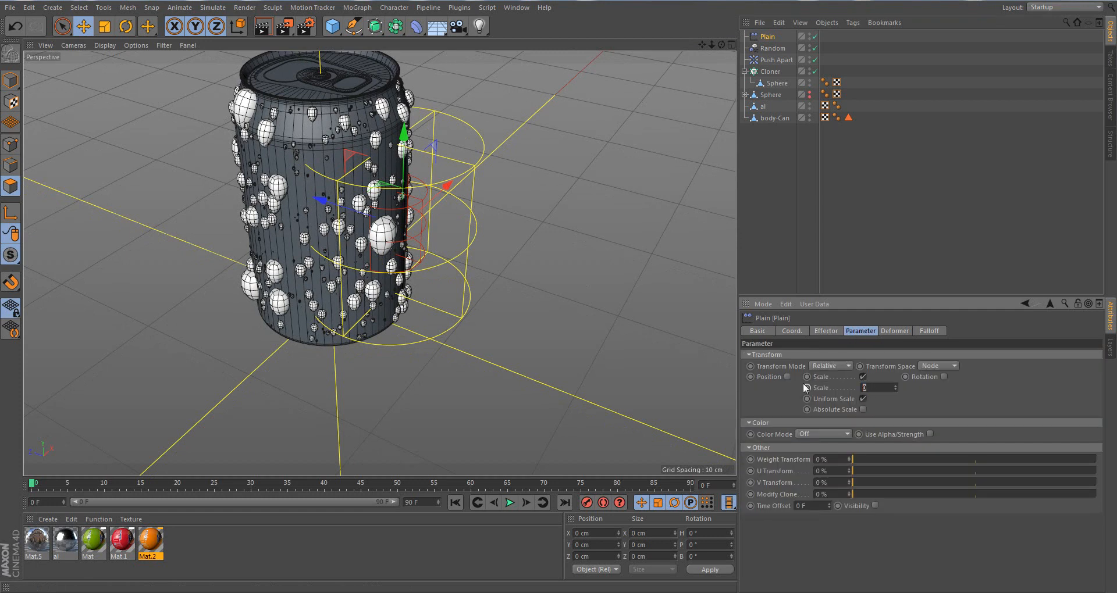
type("-1")
key("Return")
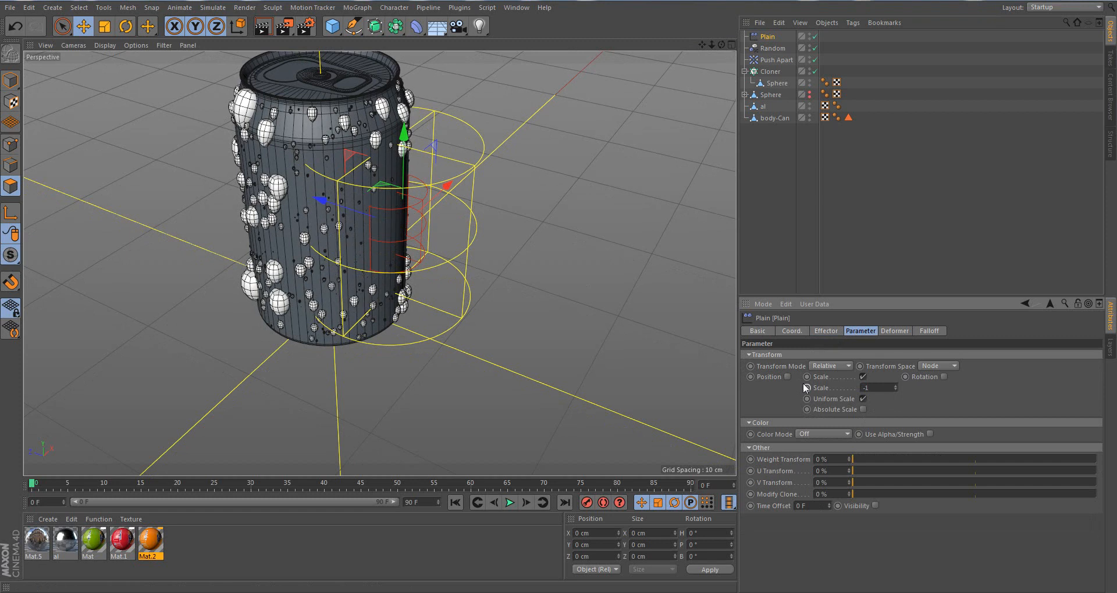
left_click_drag(721, 45, 599, 27)
scroll(417, 226, "up", 3)
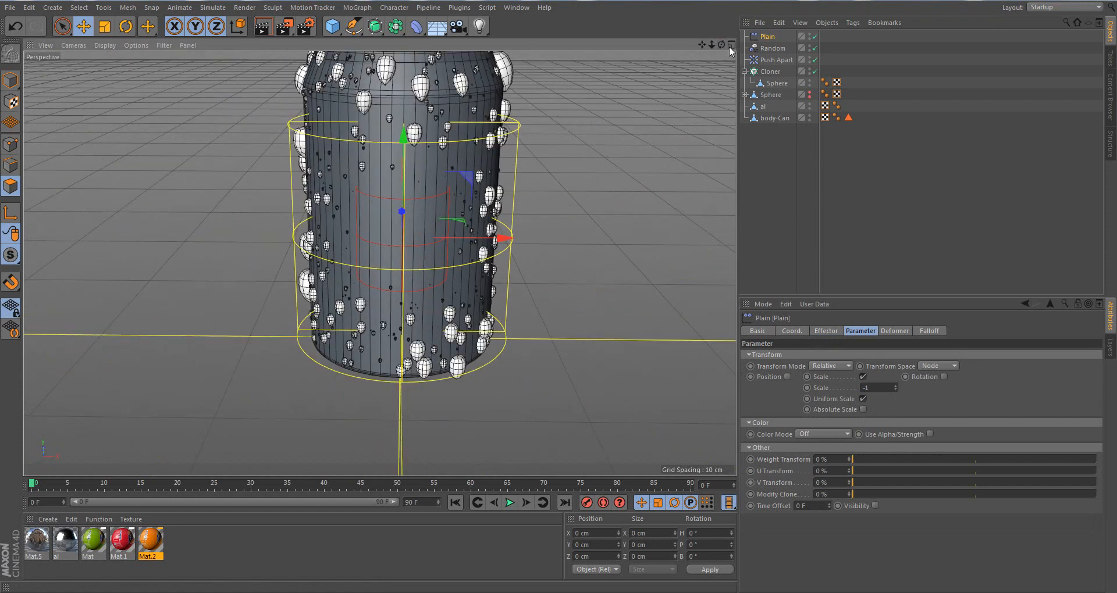
Apply the orange Fanta material Mat.2 to the body-Can object and view the logo on the can
left_click_drag(721, 44, 617, 52)
left_click_drag(713, 45, 658, 46)
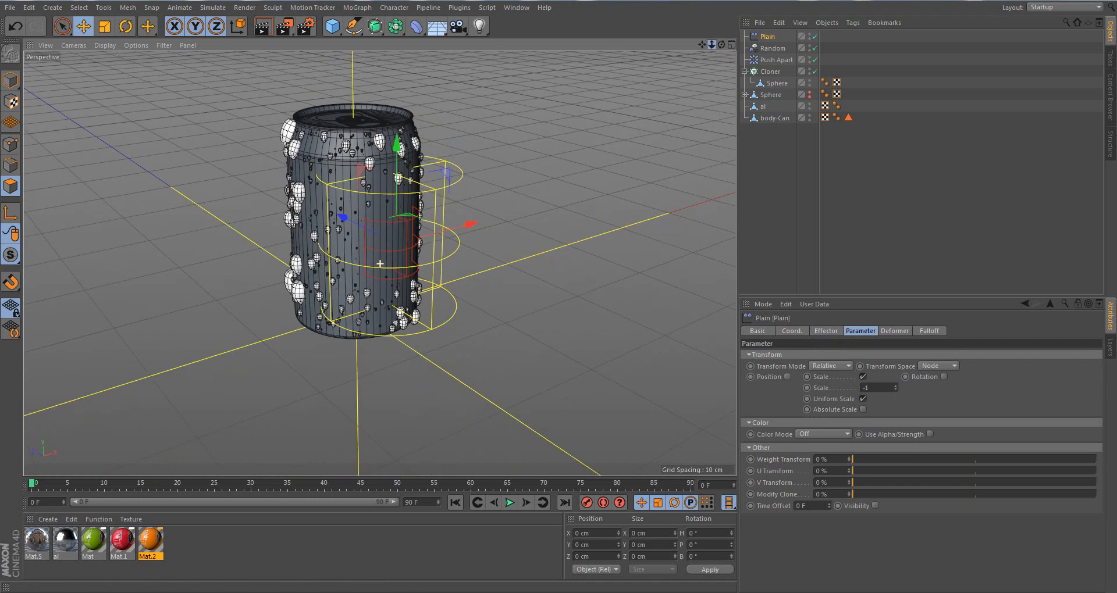
scroll(399, 201, "up", 2)
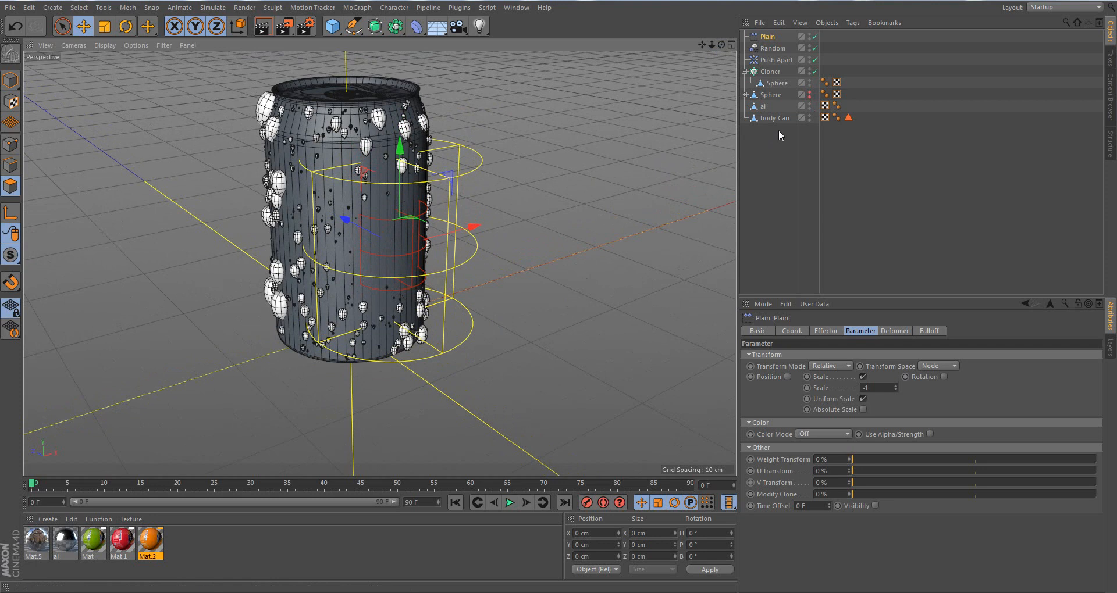
left_click_drag(702, 45, 714, 62)
left_click(779, 71)
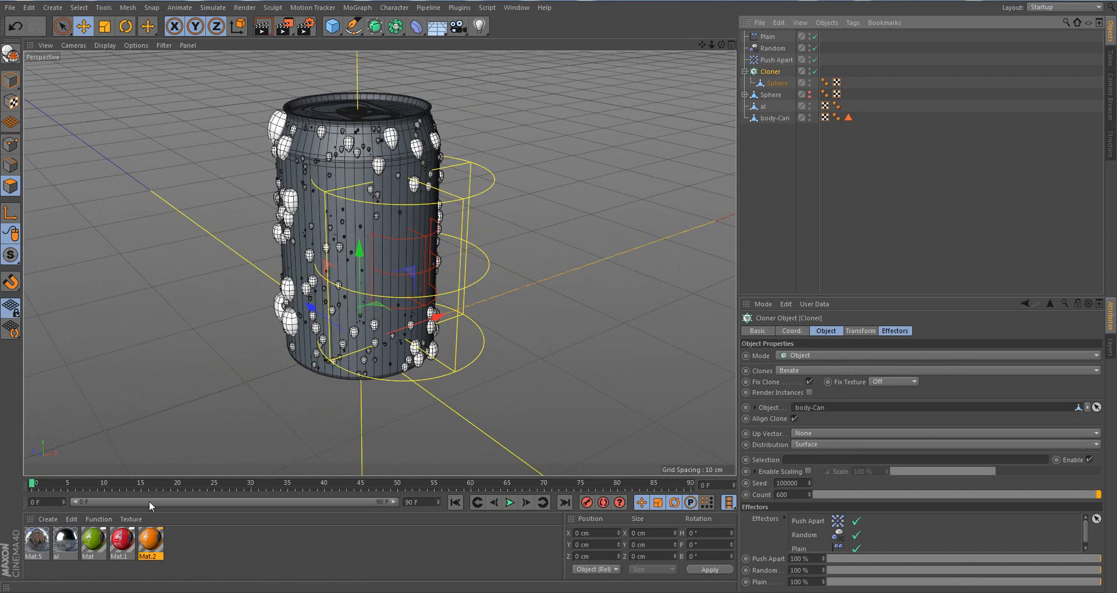
left_click_drag(151, 544, 778, 118)
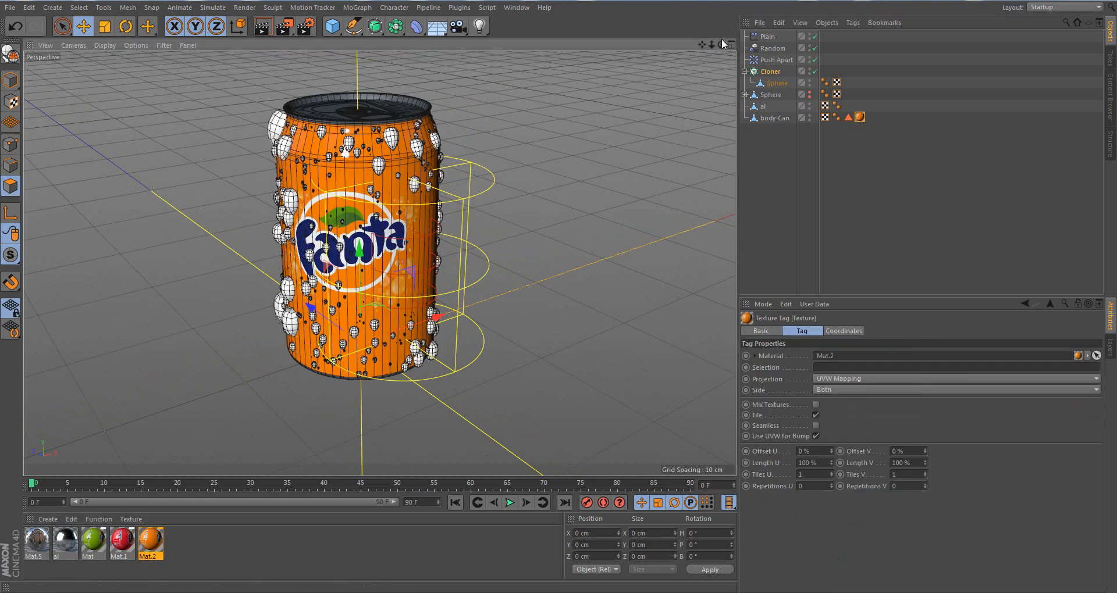
left_click_drag(721, 46, 719, 47)
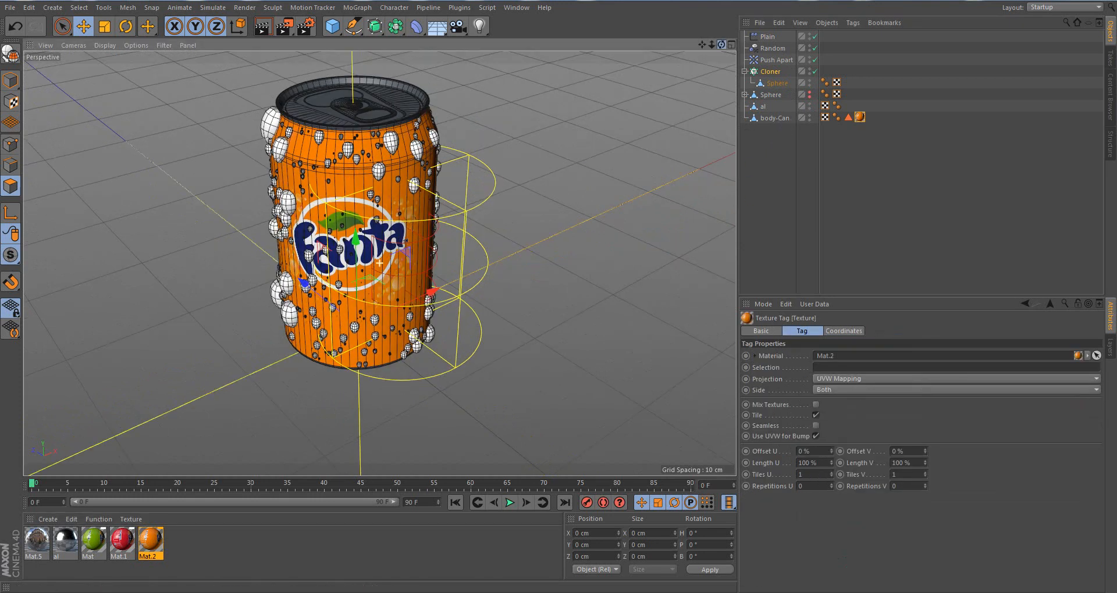
Move the Plain effector sideways and in depth so its falloff cylinder covers the Fanta logo area
left_click(766, 37)
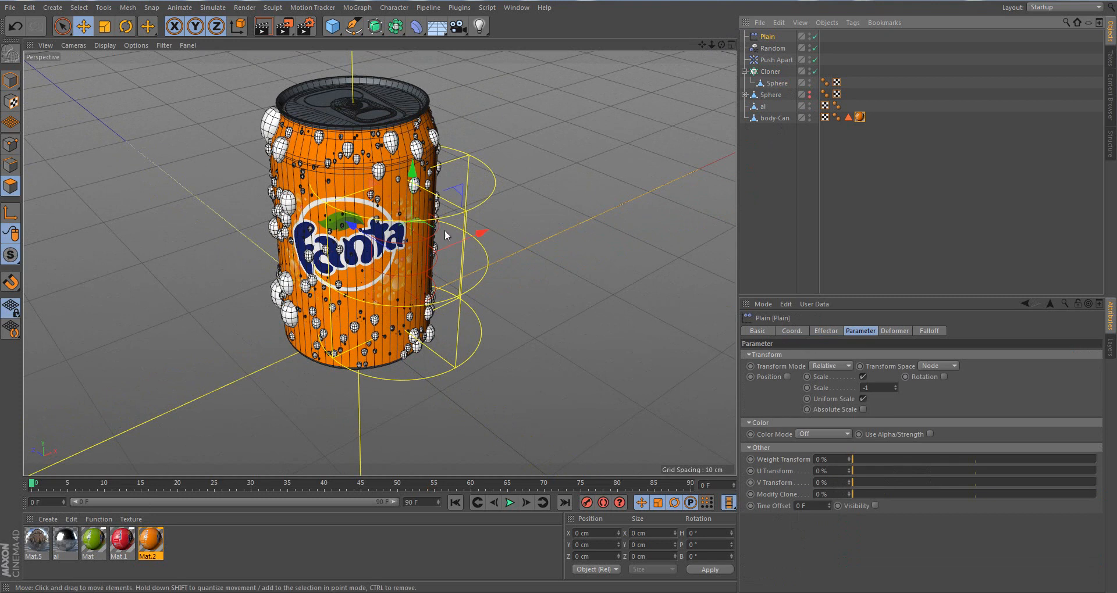
left_click_drag(477, 235, 401, 239)
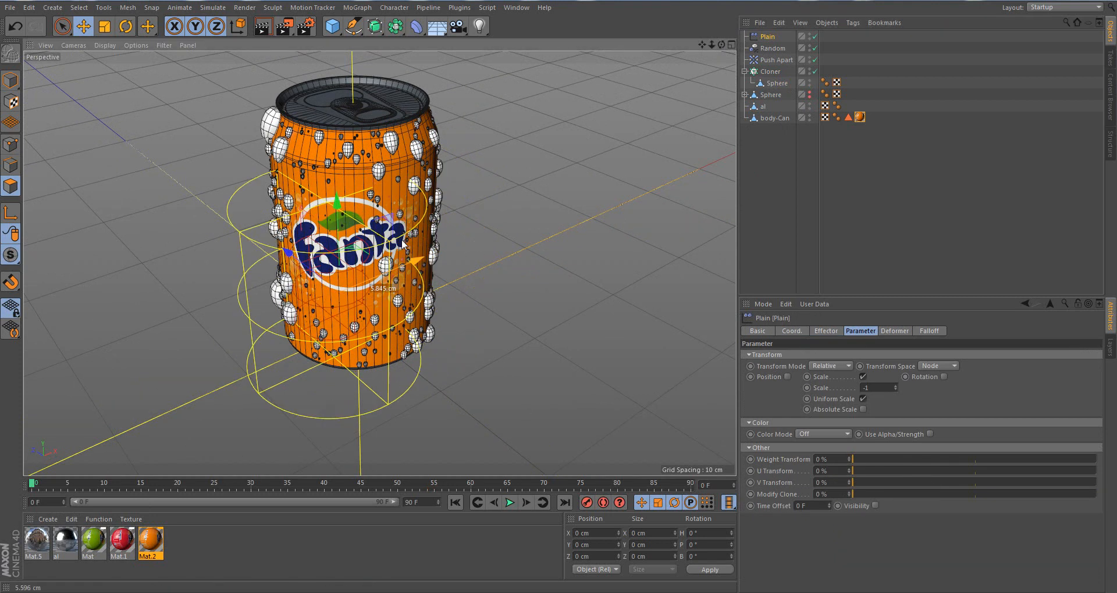
left_click_drag(293, 254, 357, 243)
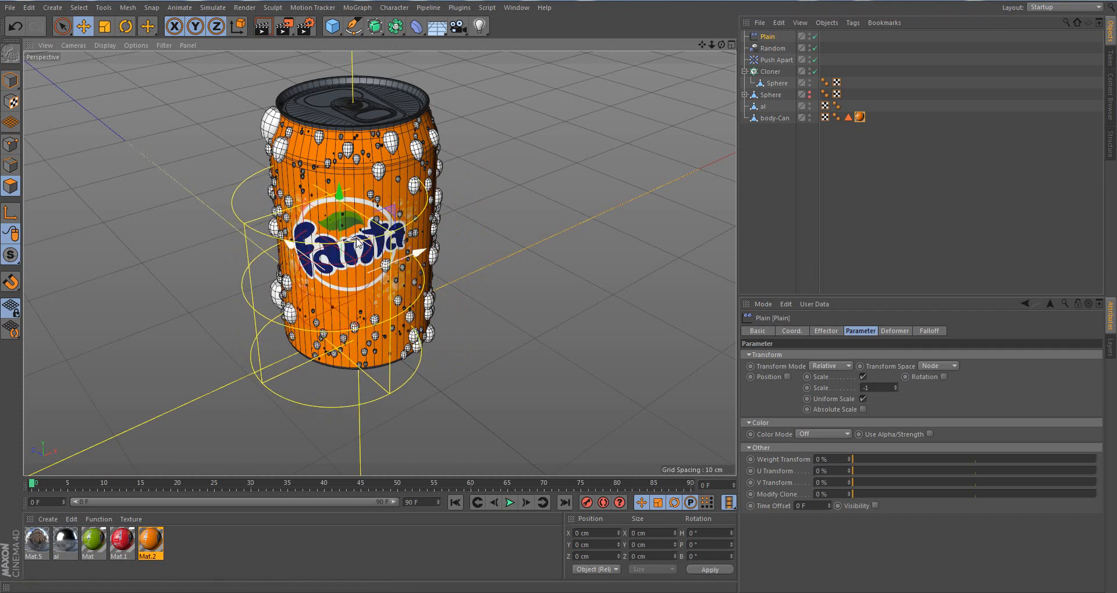
Delete the orange material's texture tag from body-Can and raise the Plain effector by about 1.6 cm
left_click(860, 117)
key("Delete")
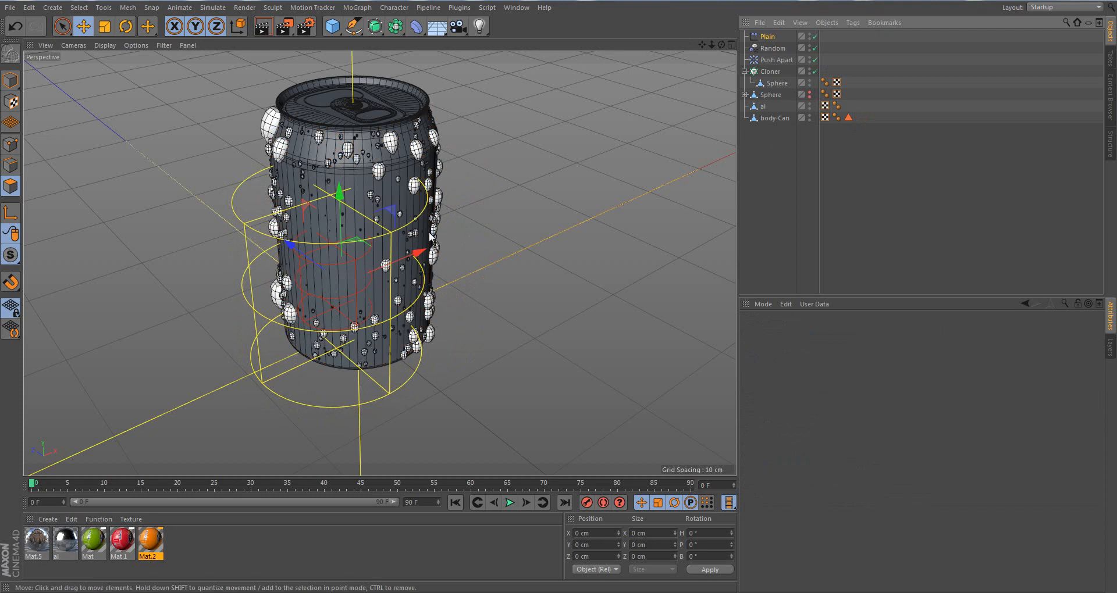
scroll(344, 205, "up", 4)
left_click_drag(344, 208, 342, 176)
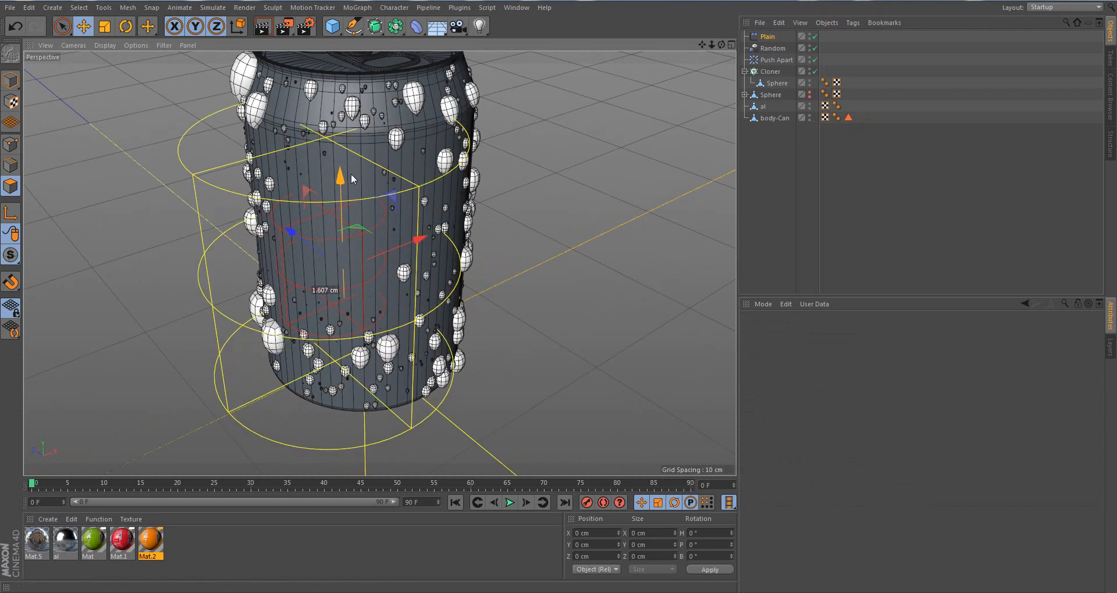
Set the Plain effector's falloff size to 8 cm on all three axes and shift the effector along its X axis
left_click(768, 38)
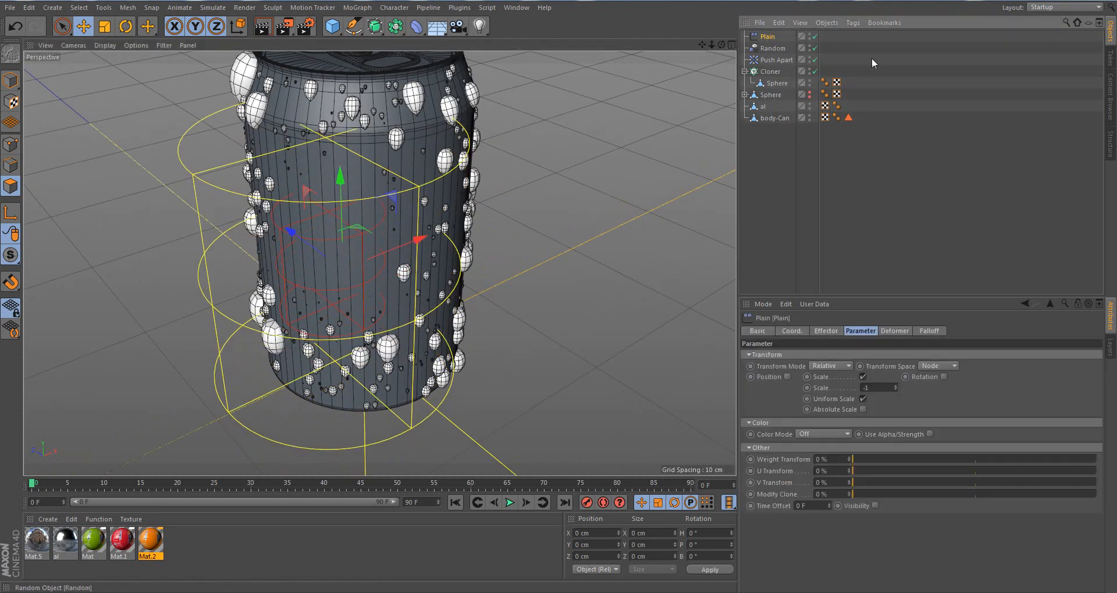
left_click(893, 331)
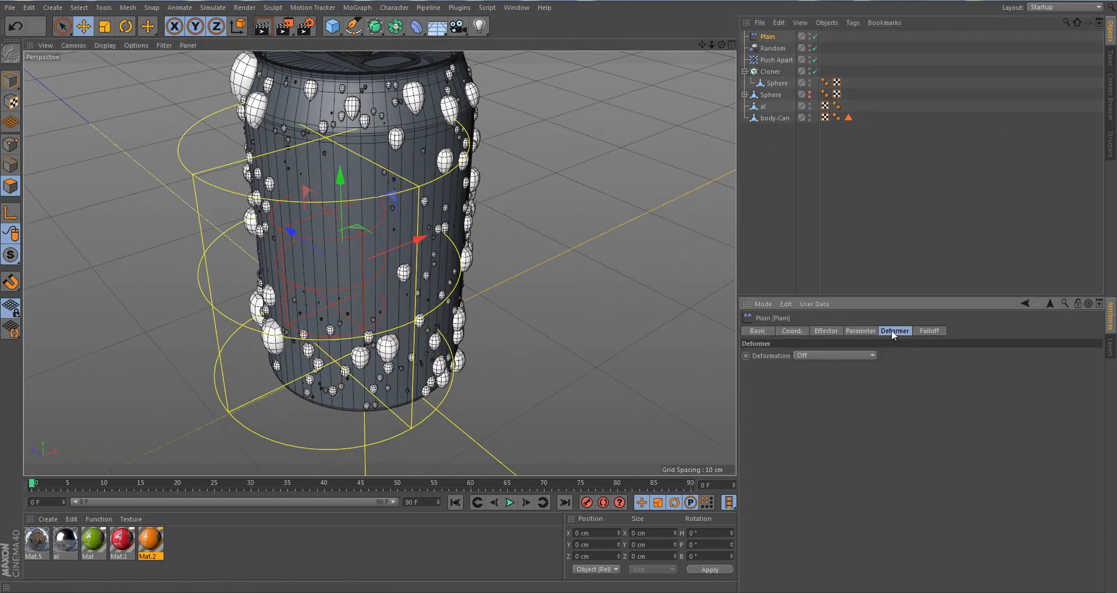
left_click(930, 331)
mouse_move(910, 386)
left_mouse_down()
mouse_move(925, 382)
mouse_move(915, 384)
left_mouse_up()
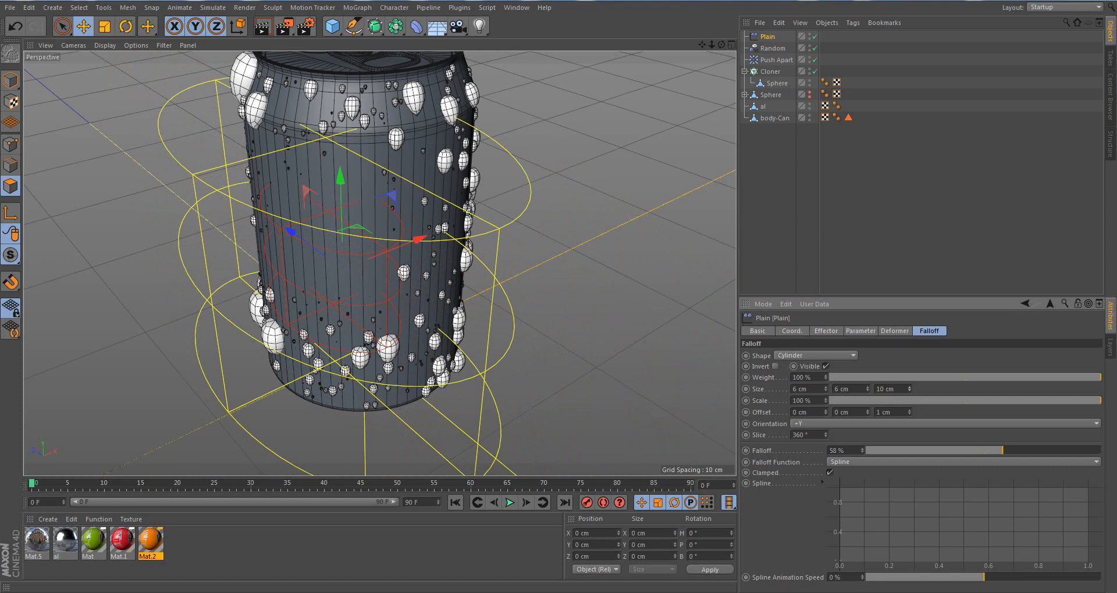
left_click_drag(916, 383, 868, 388)
double_click(873, 390)
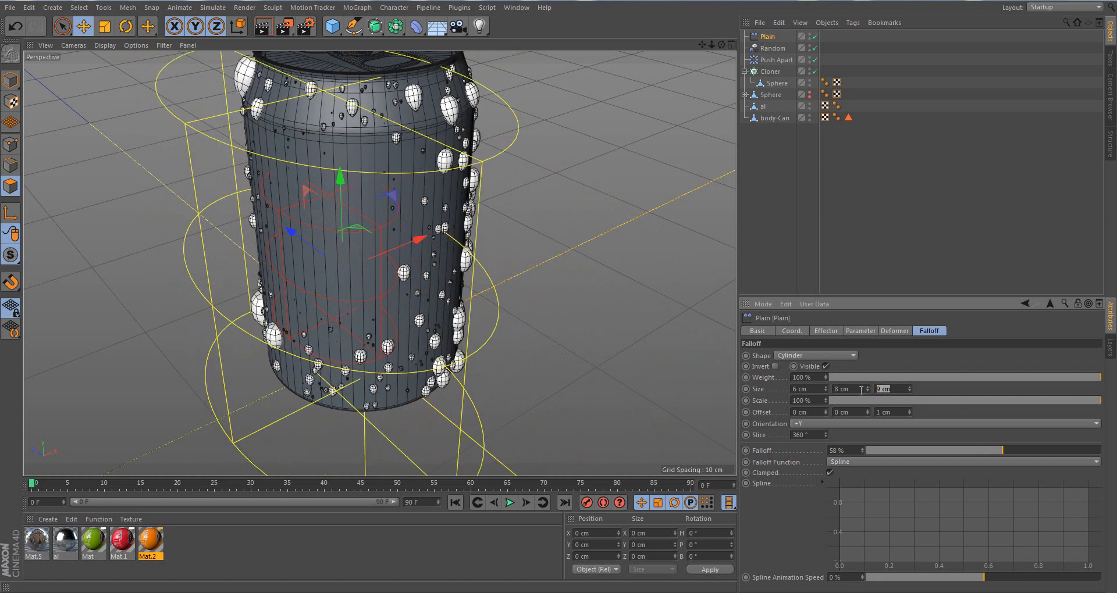
type("8")
double_click(836, 390)
type("8")
double_click(799, 389)
type("8")
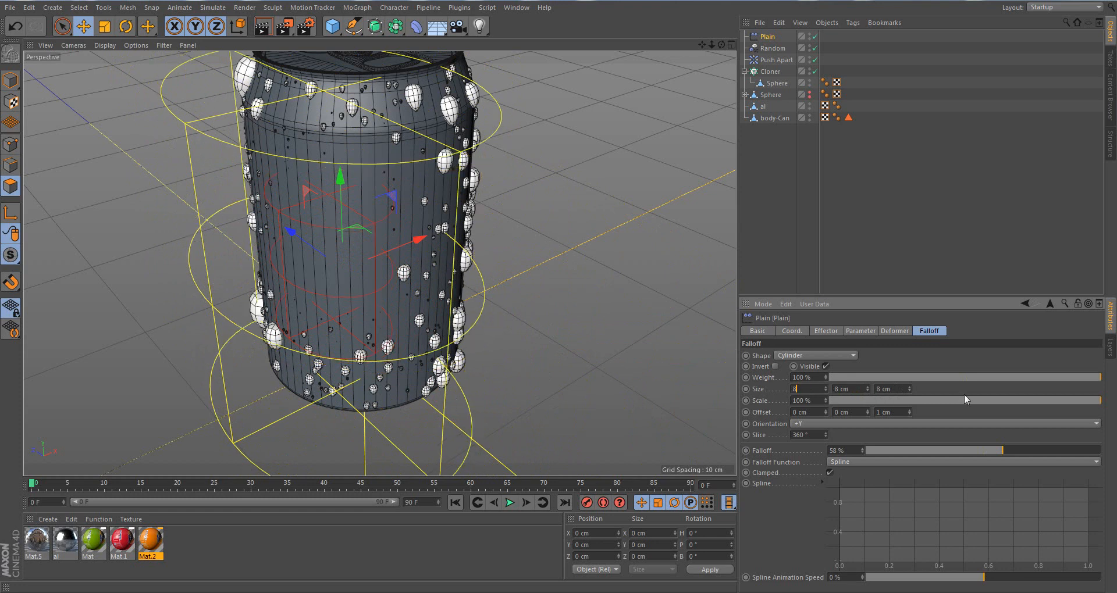
key("Return")
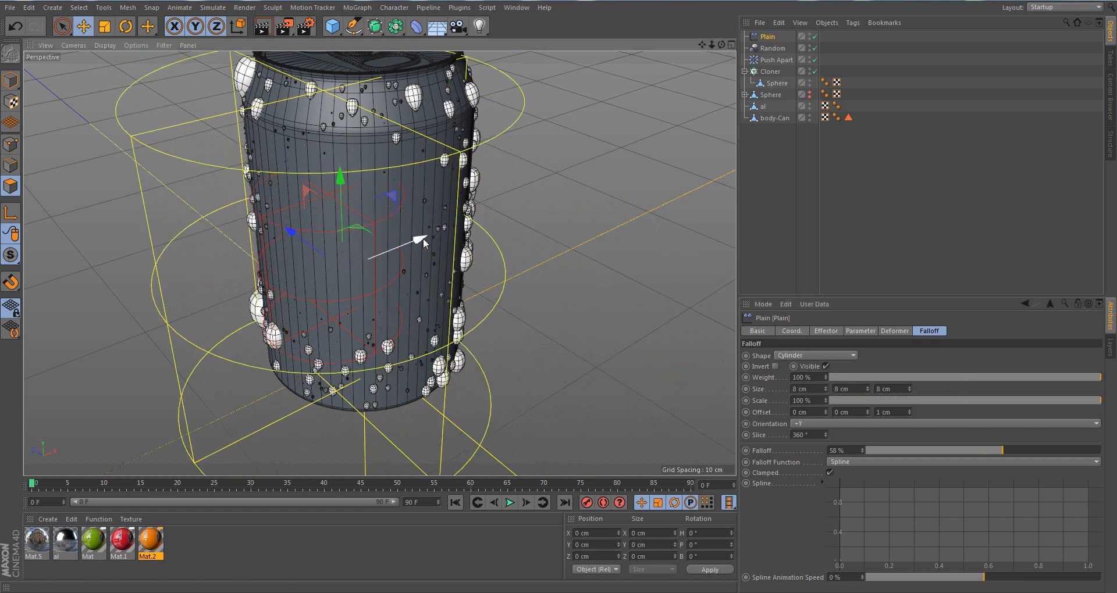
left_click_drag(423, 238, 355, 266)
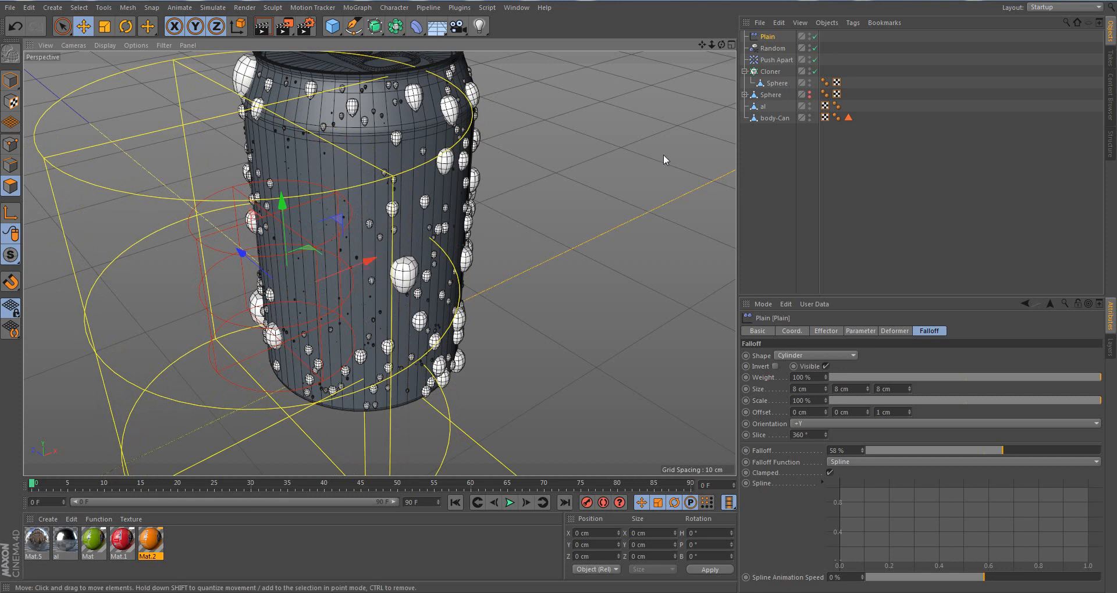
Turn off the Scale transform of the Random effector
left_click(776, 48)
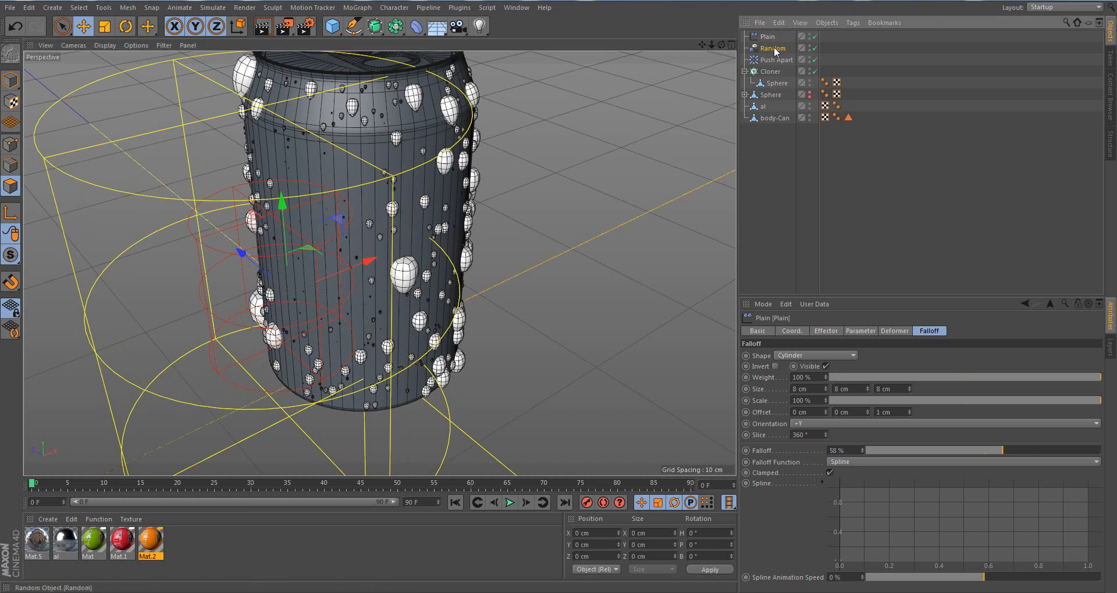
left_click(894, 332)
left_click(825, 332)
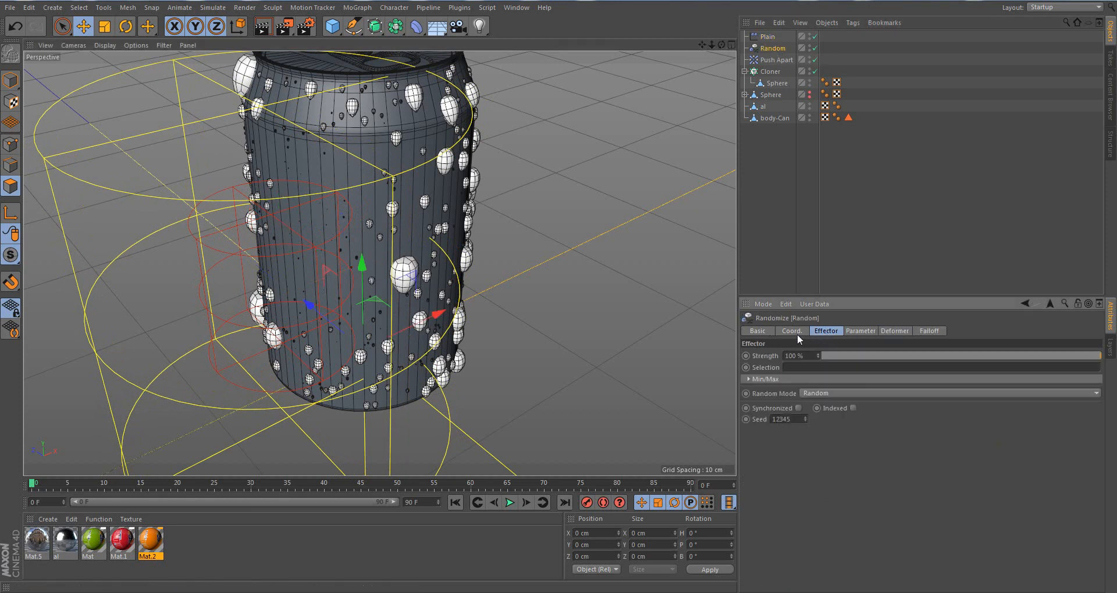
left_click(871, 332)
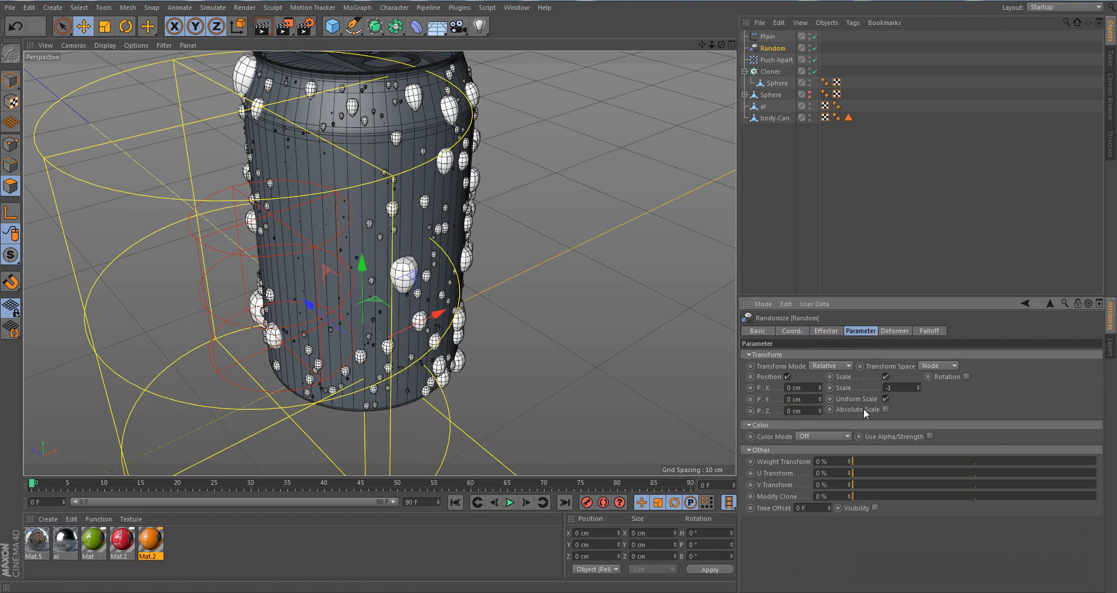
left_click(787, 377)
left_click(885, 377)
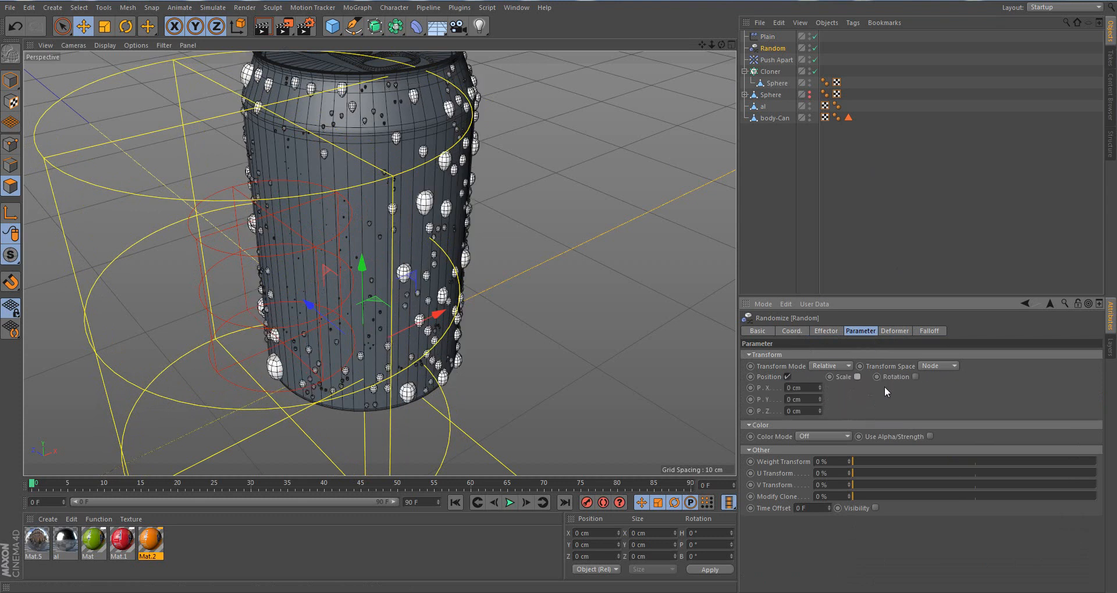
Enable the Random effector's Rotation transform and set its R.B rotation to 48°
left_click(914, 377)
left_click(918, 411)
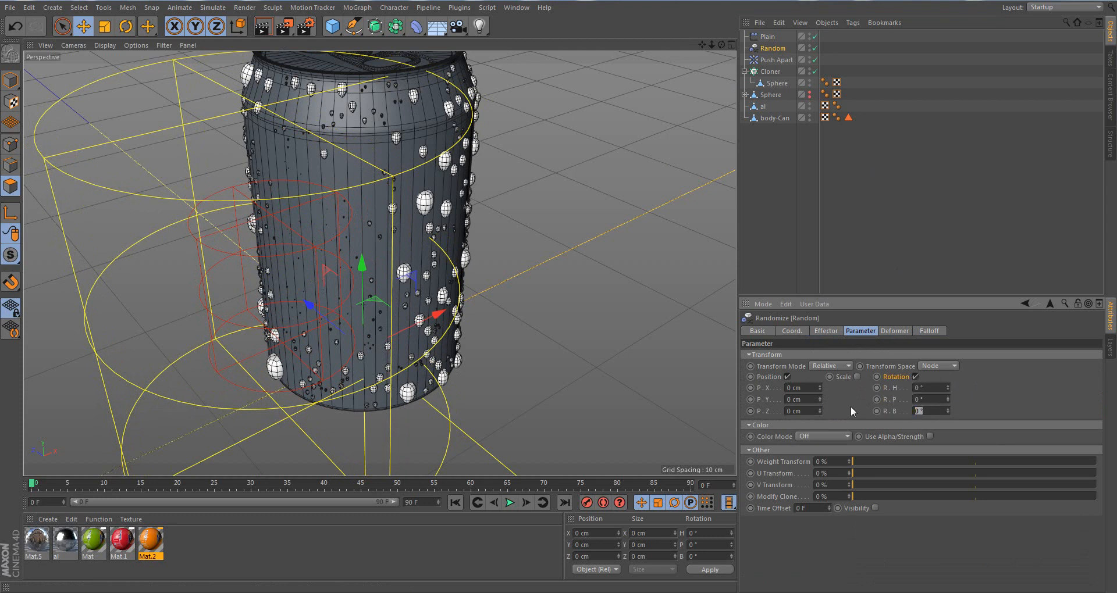
type("5")
key("BackSpace")
type("48")
key("Return")
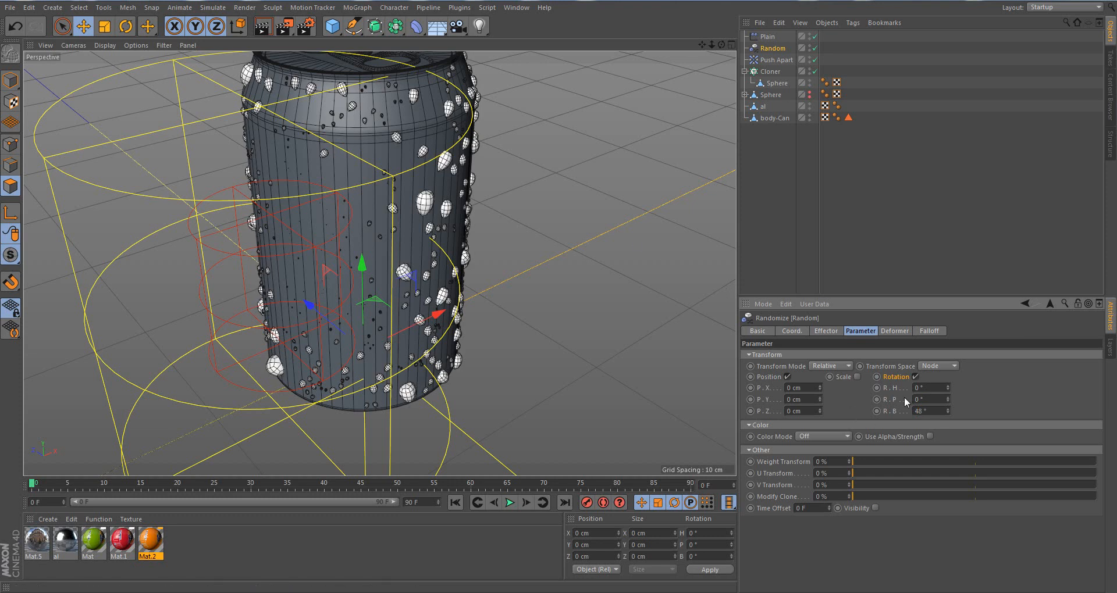
Set the Random effector's R.H rotation to 6° and its R.P rotation to 10°
left_click(936, 391)
key("Return")
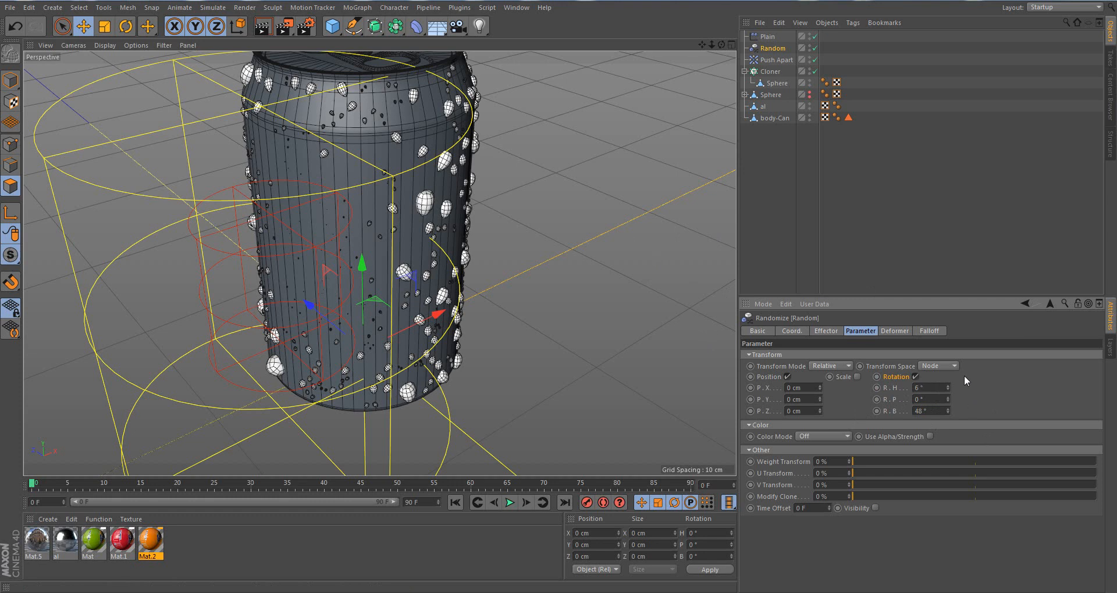
left_click(931, 400)
type("10")
key("Return")
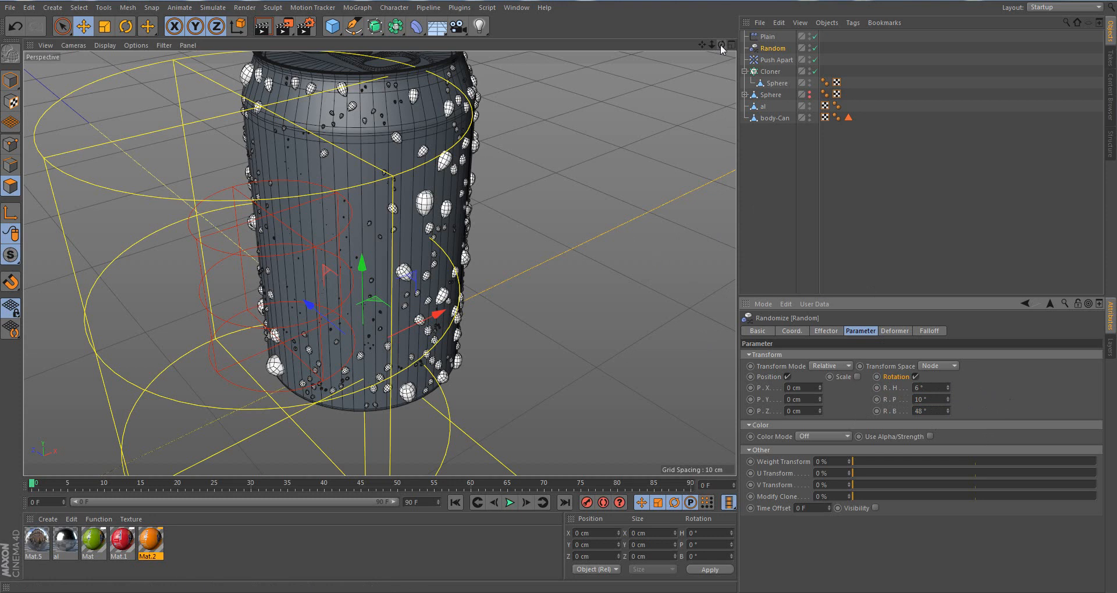
Try R.B rotations of 90°, 180° and 0° on the Random effector, and sweep the value to compare drop orientations
left_click_drag(722, 48, 720, 96)
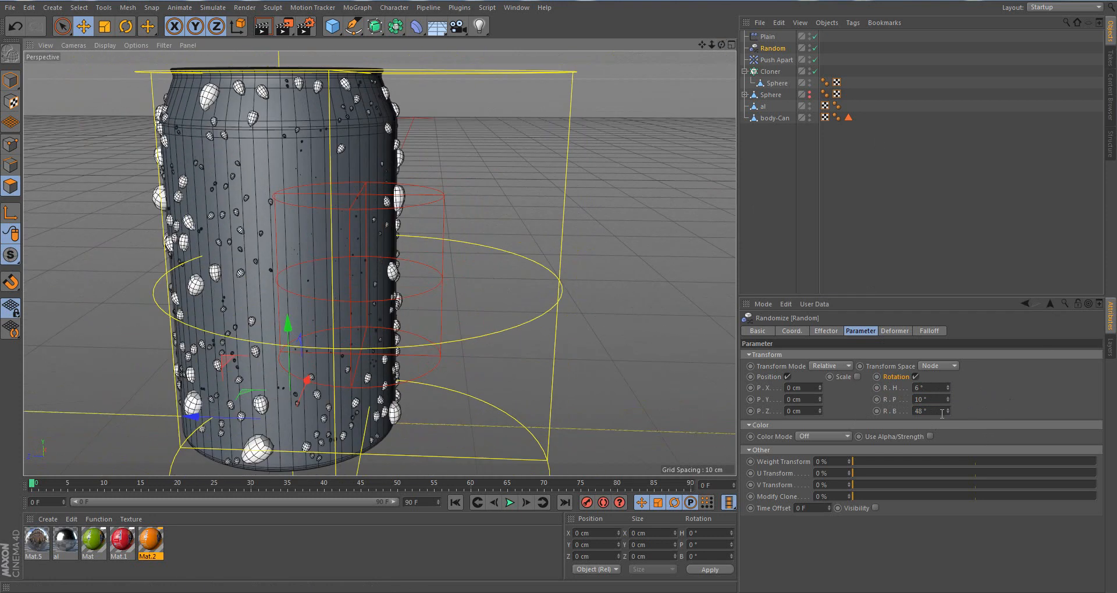
double_click(942, 410)
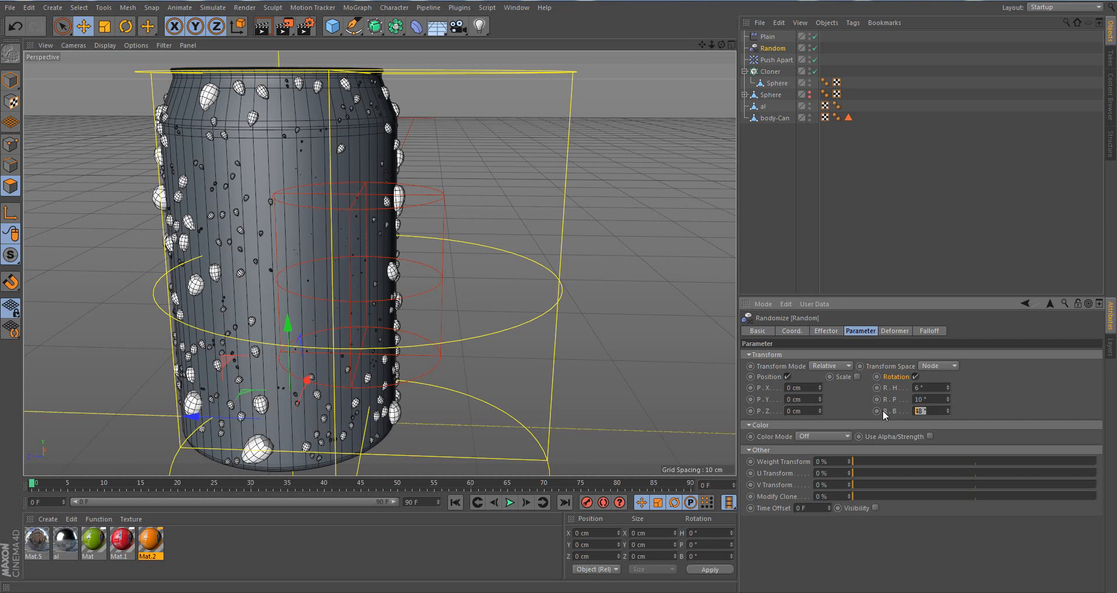
type("90")
key("Return")
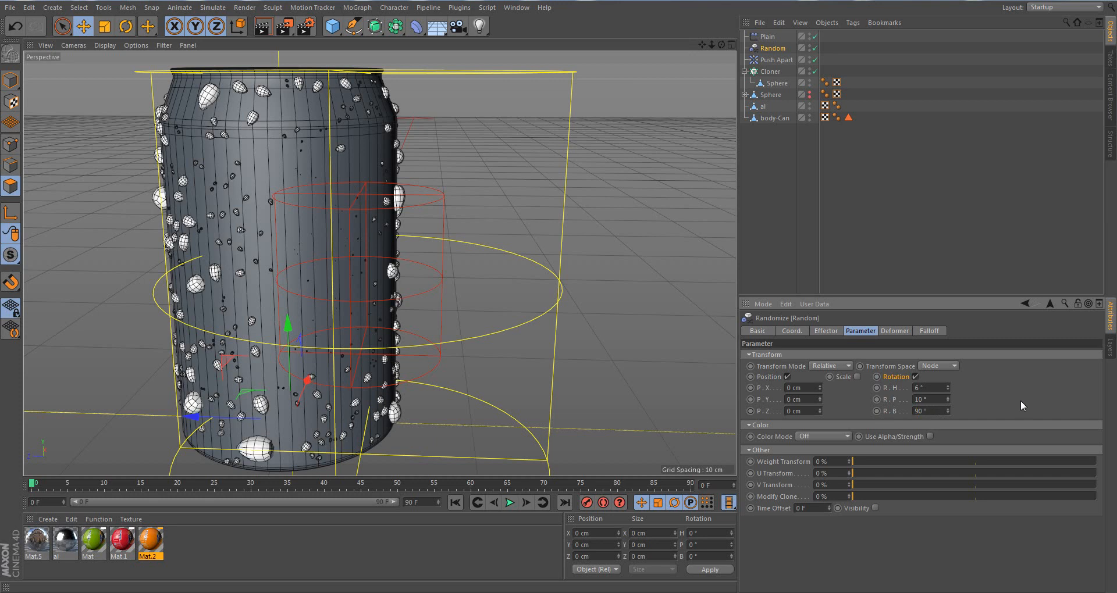
double_click(925, 411)
type("180")
key("Return")
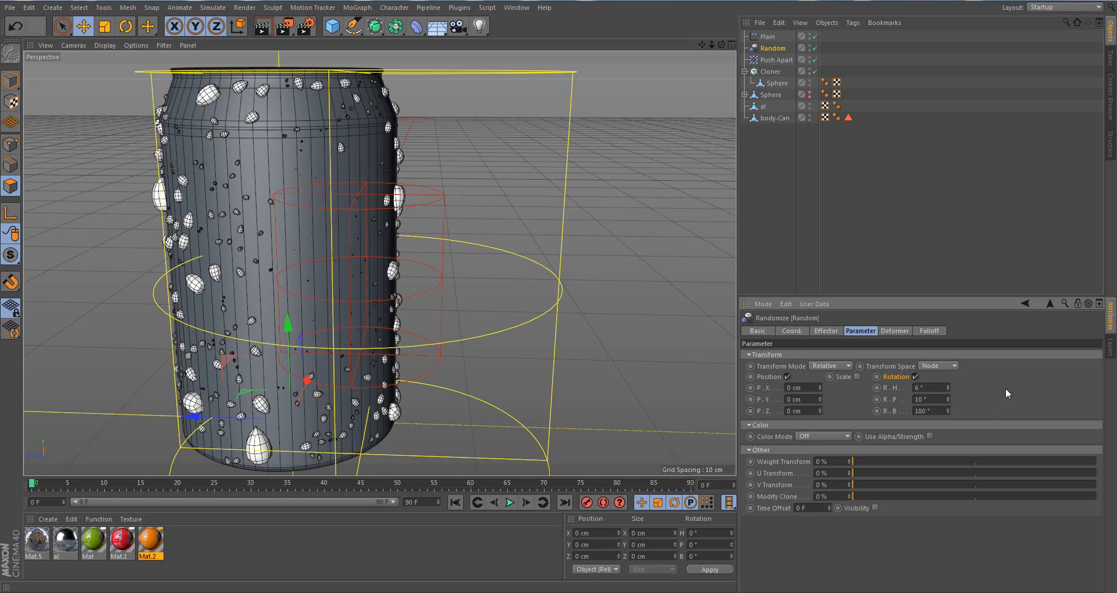
double_click(925, 411)
type("0")
key("Return")
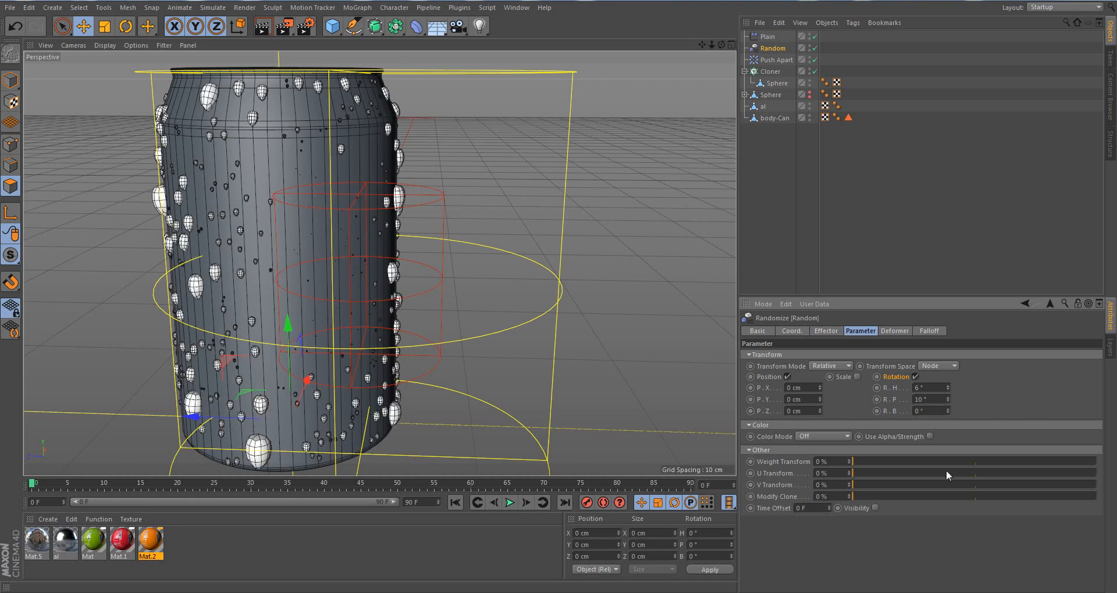
left_click_drag(948, 411, 948, 146)
Set the Random effector's R.B rotation to 360° and inspect the drops around the can
left_click(932, 413)
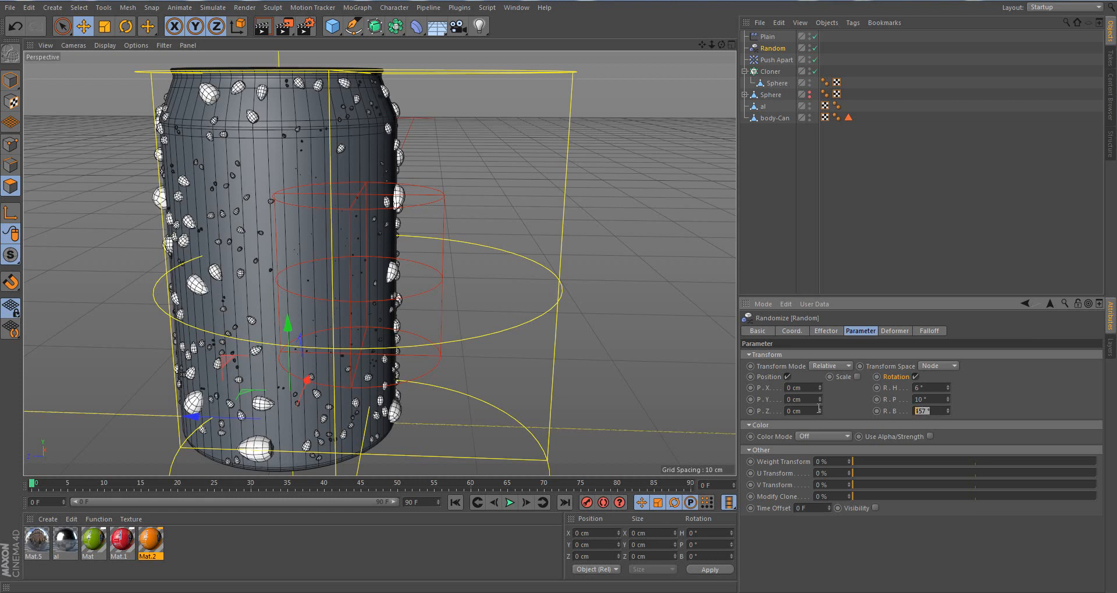
type("360")
key("Return")
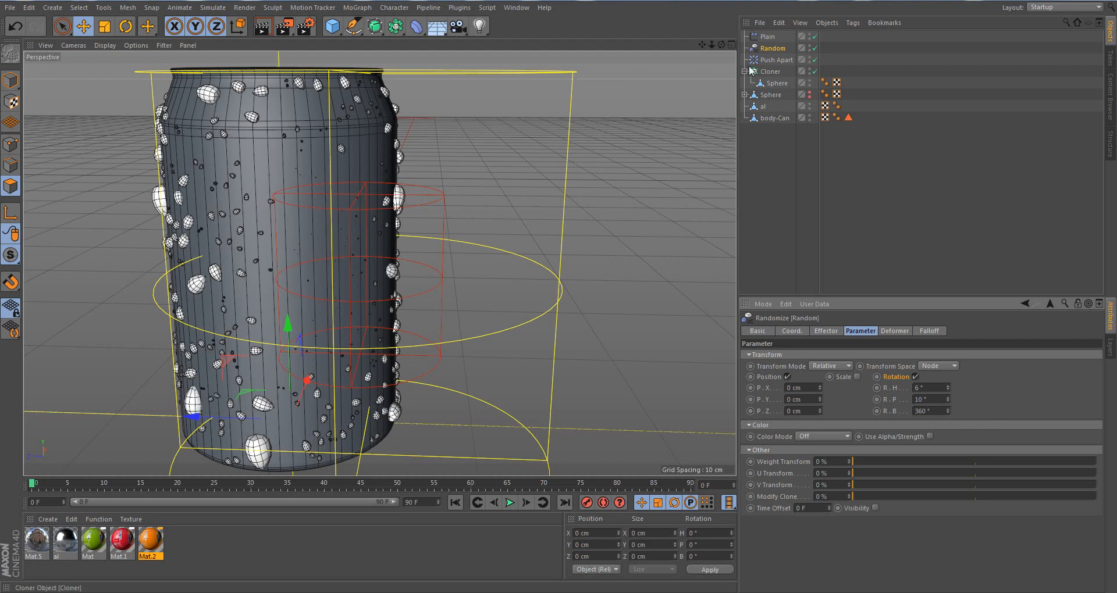
left_click_drag(379, 263, 314, 269, "alt")
left_click_drag(721, 45, 733, 38)
Set the Cloner's clone count on the can body to 1900
left_click(769, 71)
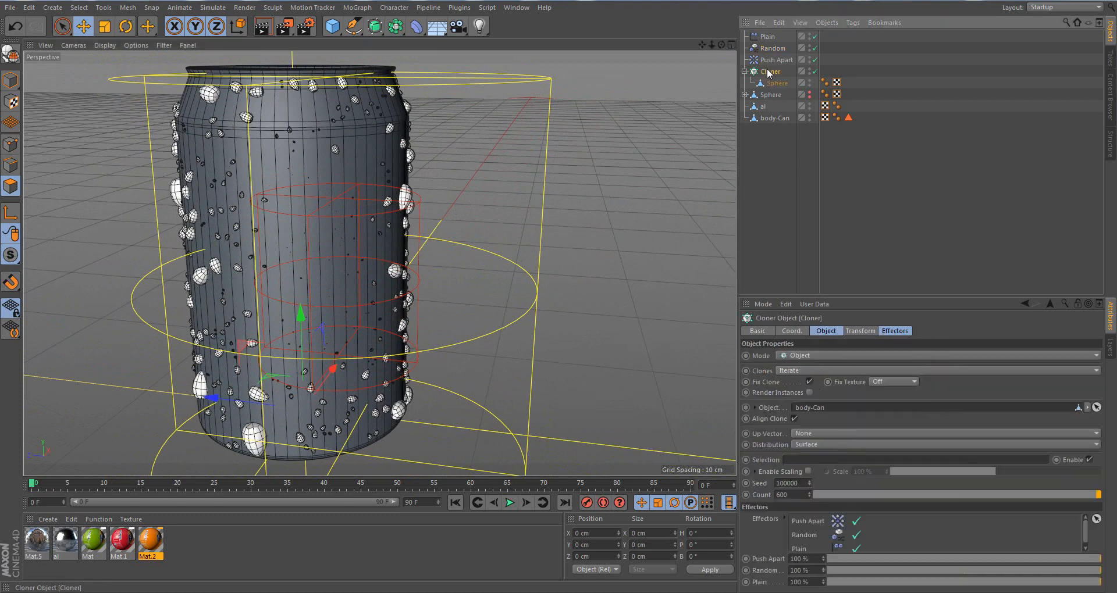
left_click(796, 486)
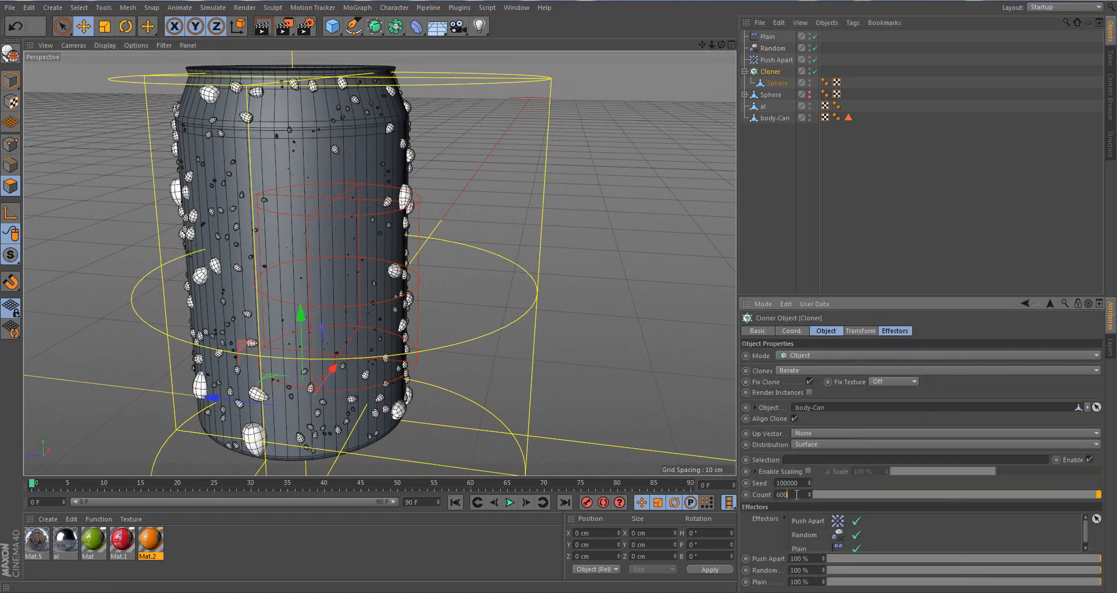
key("Tab")
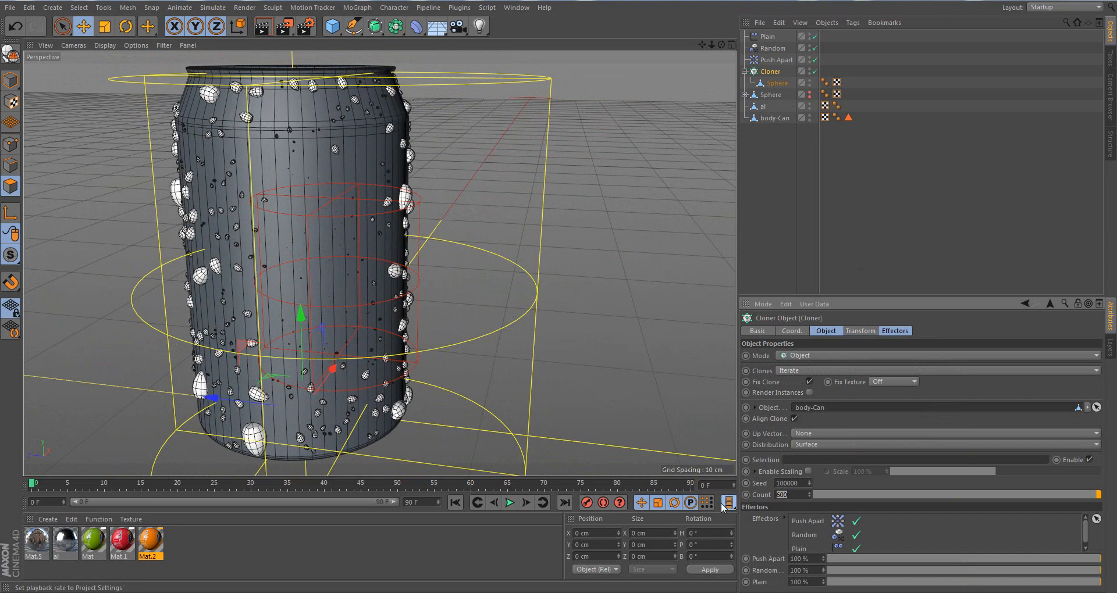
type("500")
key("Return")
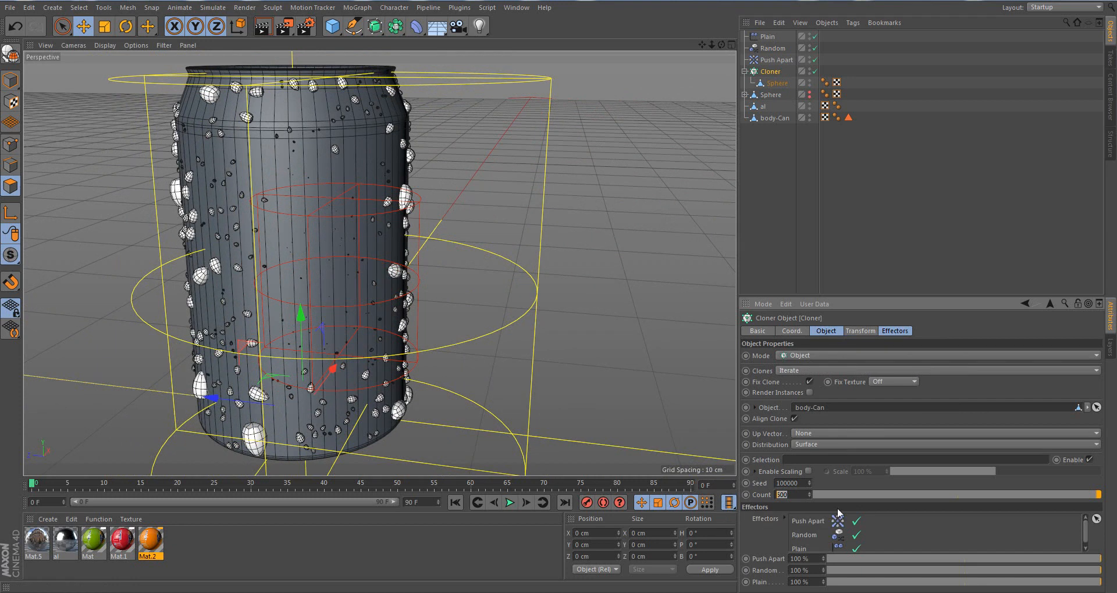
type("1900")
key("Return")
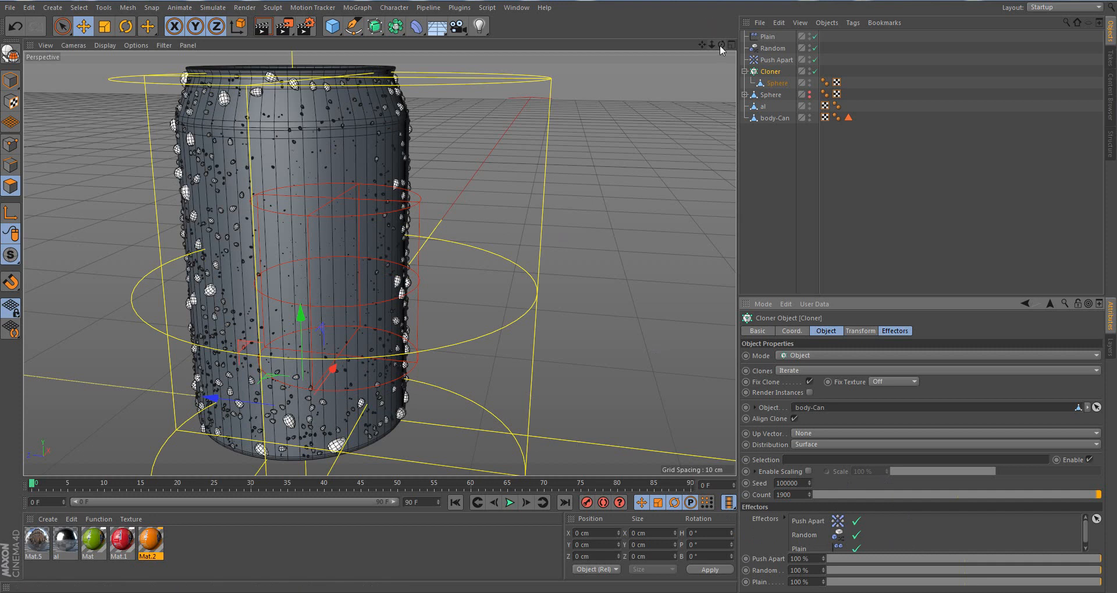
Select the Plain effector and examine the drop density around the can and inside the effector's falloff area
left_click_drag(720, 45, 379, 263)
left_click(767, 36)
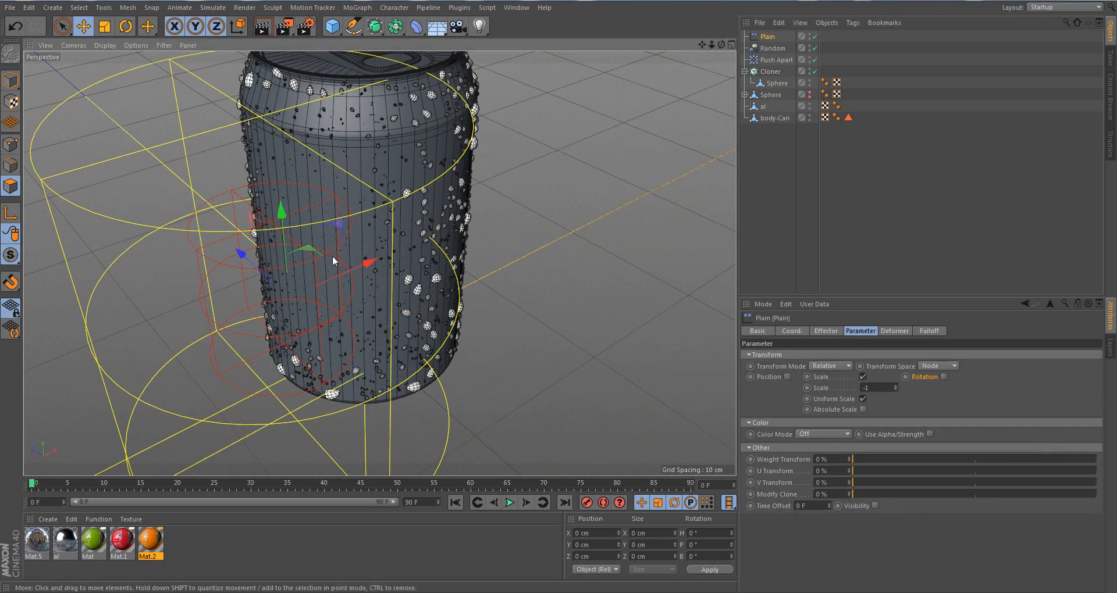
scroll(334, 257, "up", 3)
left_click_drag(359, 274, 324, 282)
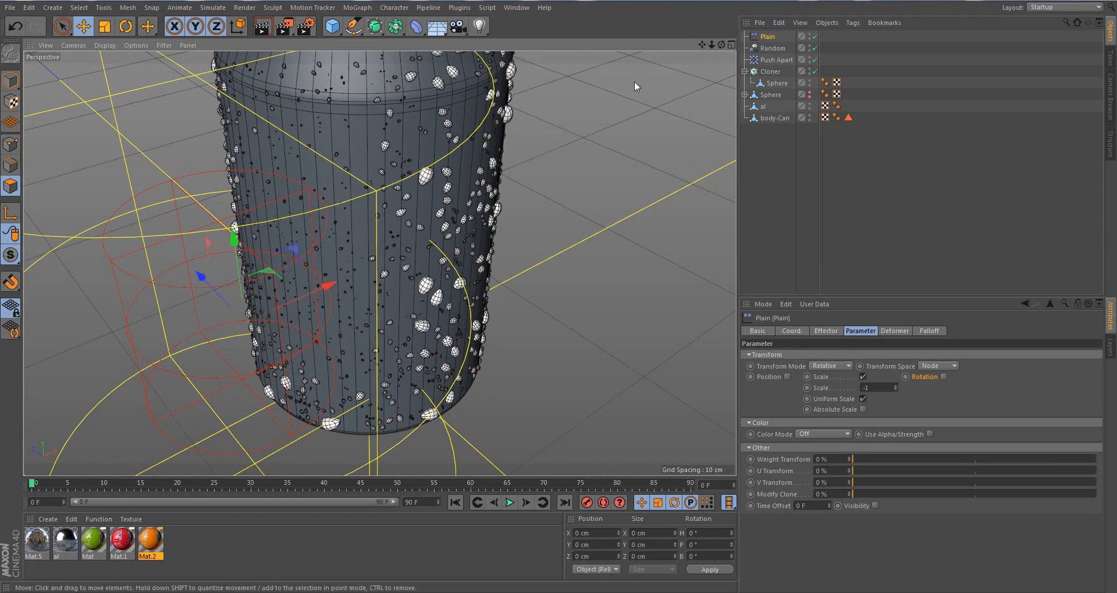
mouse_move(721, 44)
left_mouse_down()
mouse_move(742, 42)
mouse_move(717, 44)
left_mouse_up()
mouse_move(561, 295)
right_mouse_down("alt")
mouse_move(506, 294)
mouse_move(561, 295)
right_mouse_up("alt")
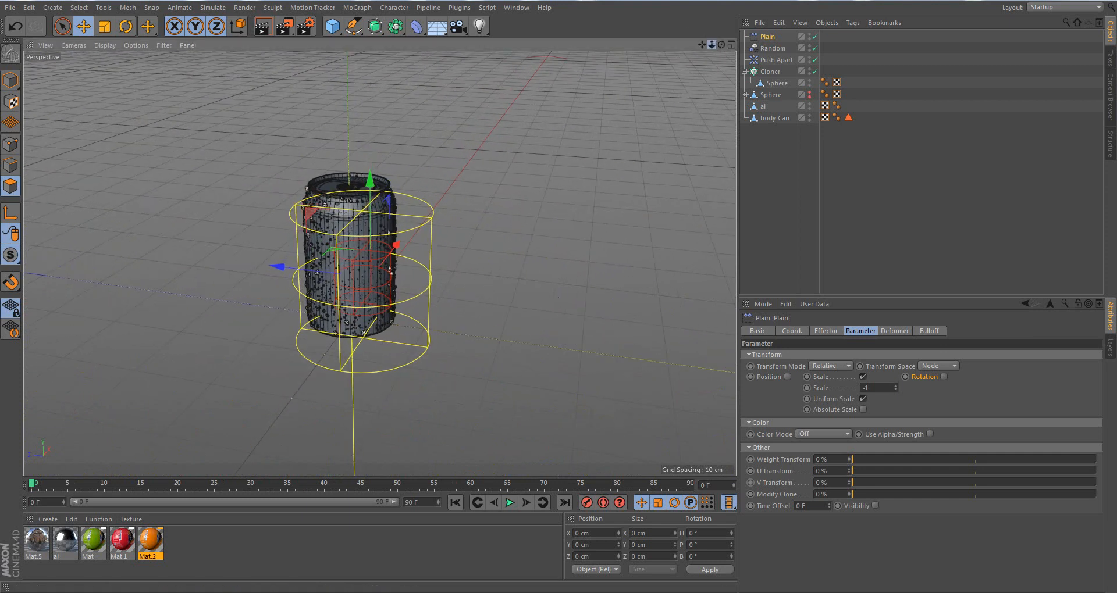
left_click_drag(711, 44, 714, 48)
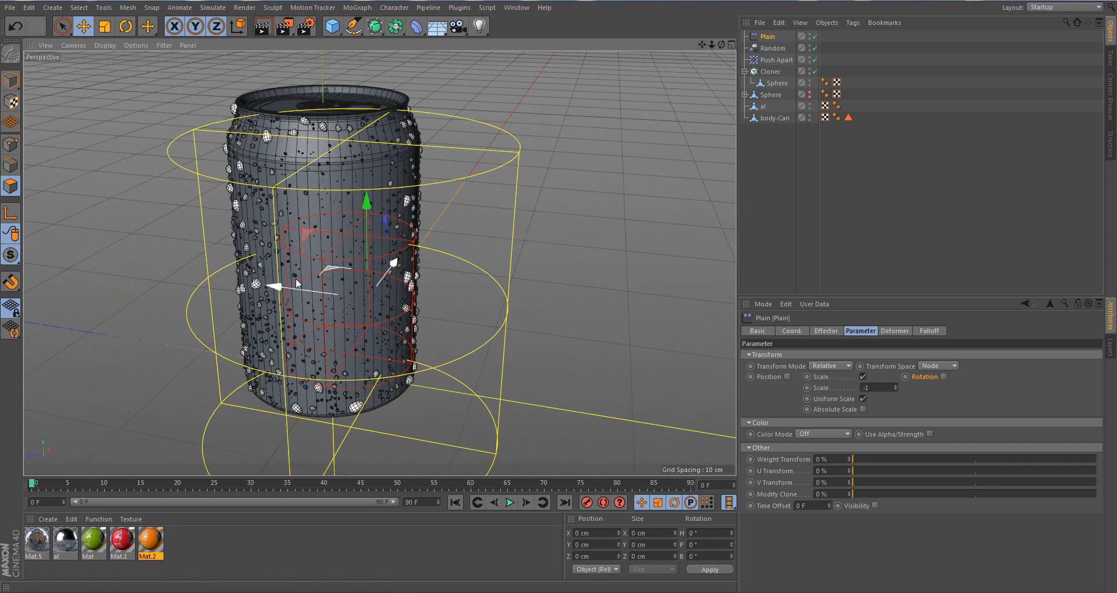
scroll(335, 275, "up", 3)
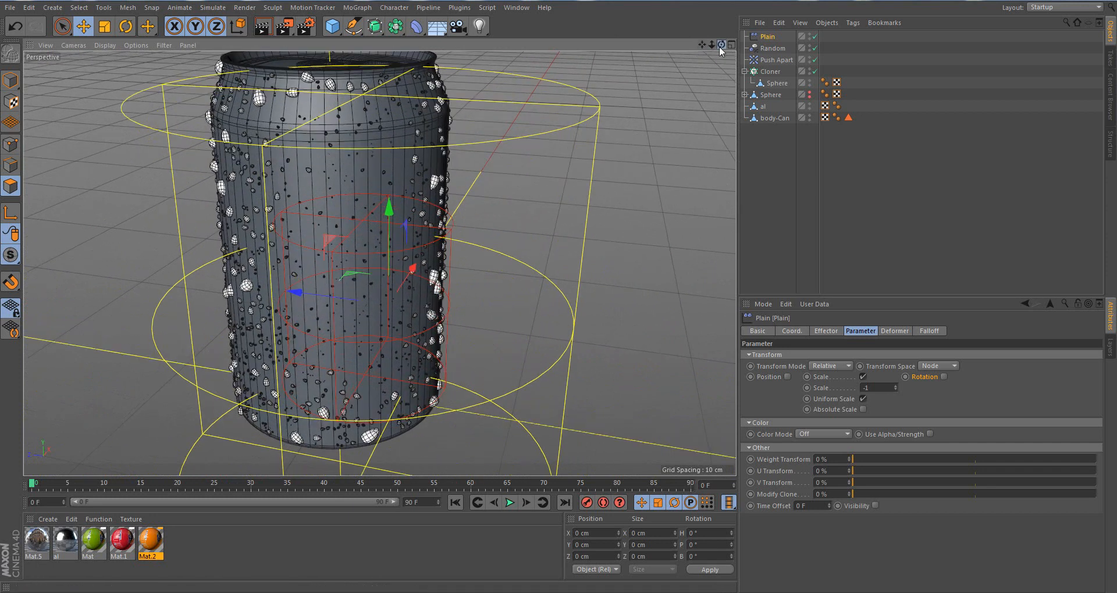
left_click_drag(721, 45, 707, 45)
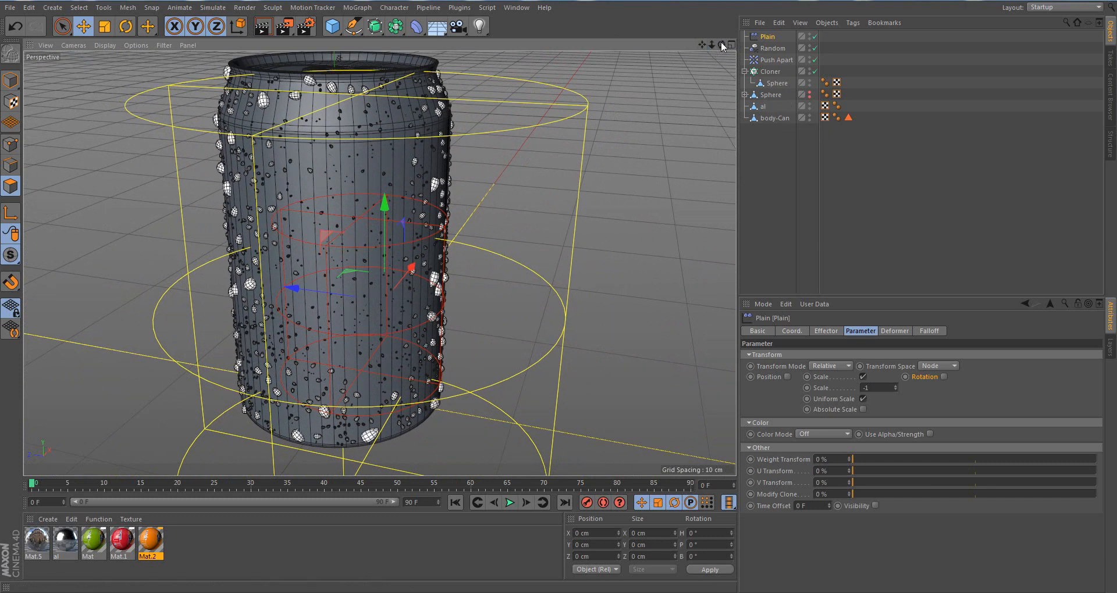
mouse_move(721, 45)
left_mouse_down()
mouse_move(692, 46)
mouse_move(715, 46)
left_mouse_up()
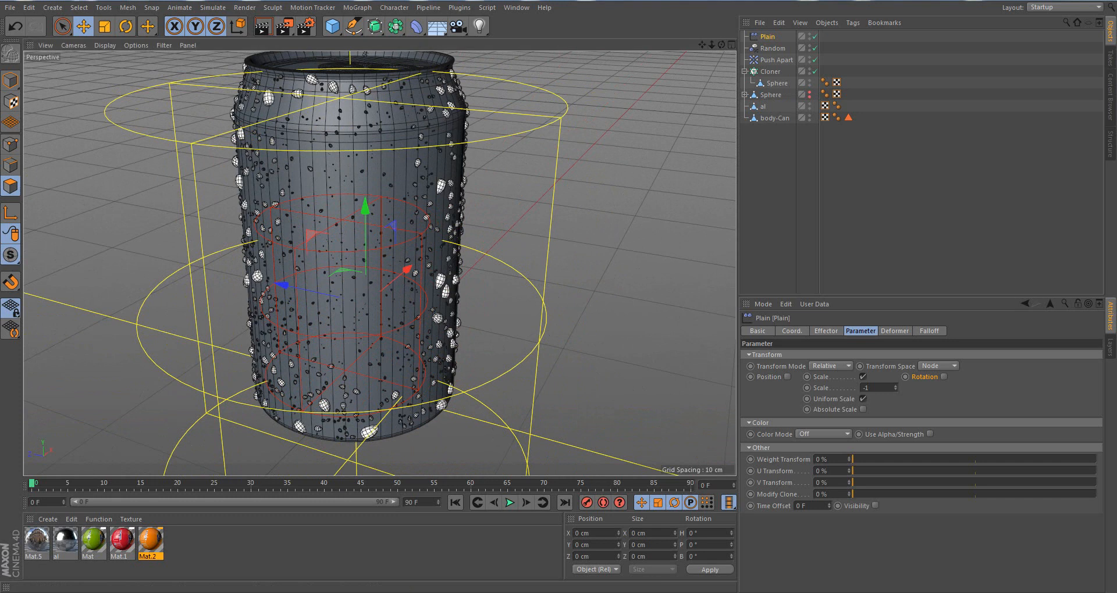
scroll(507, 290, "down", 1)
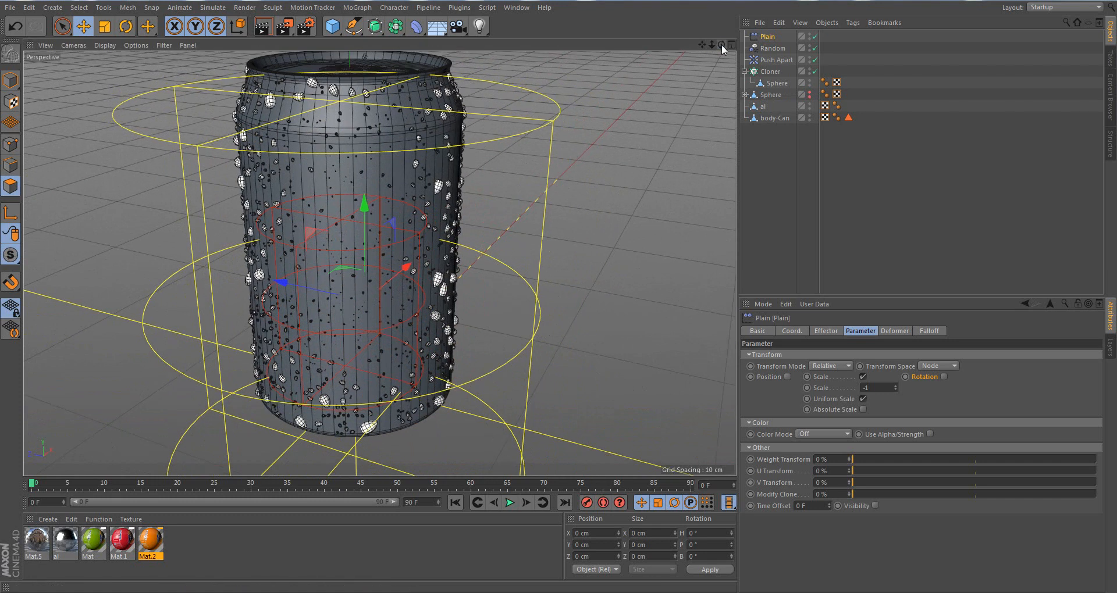
Inspect the size and orientation of individual drops up close, and check the overall coverage of the whole can
mouse_move(721, 44)
left_mouse_down()
mouse_move(658, 82)
mouse_move(729, 31)
left_mouse_up()
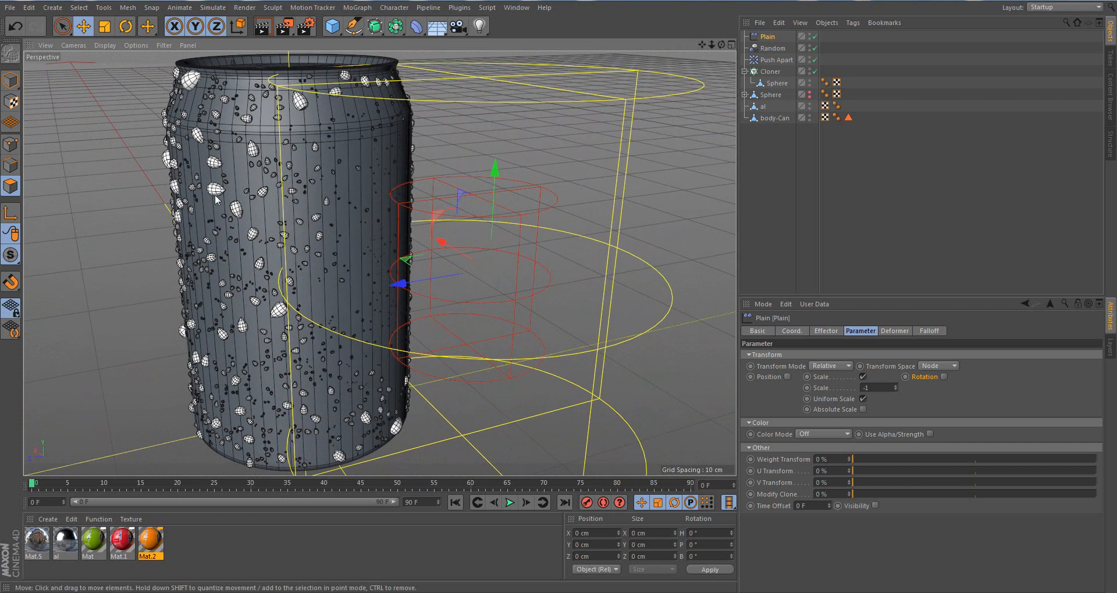
scroll(217, 198, "up", 5)
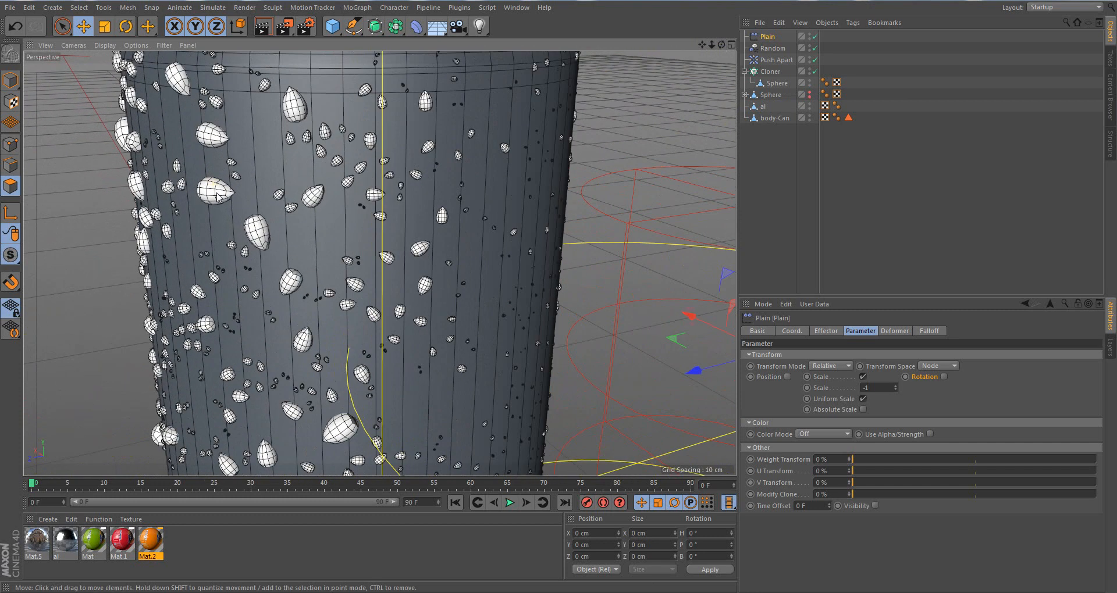
scroll(217, 197, "up", 3)
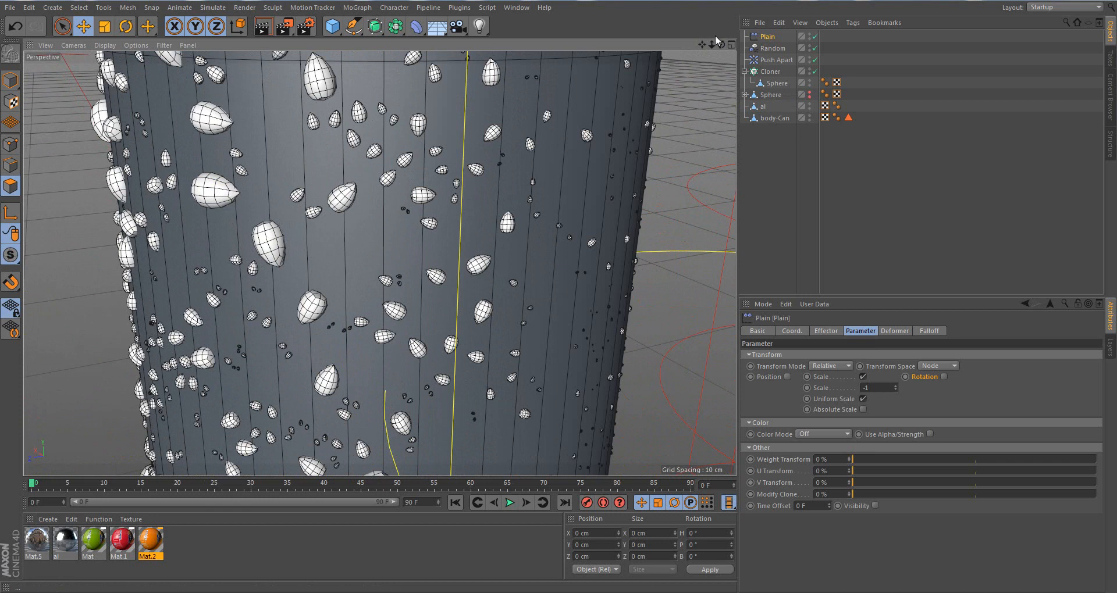
left_click_drag(713, 45, 690, 11)
left_click_drag(722, 46, 664, 64)
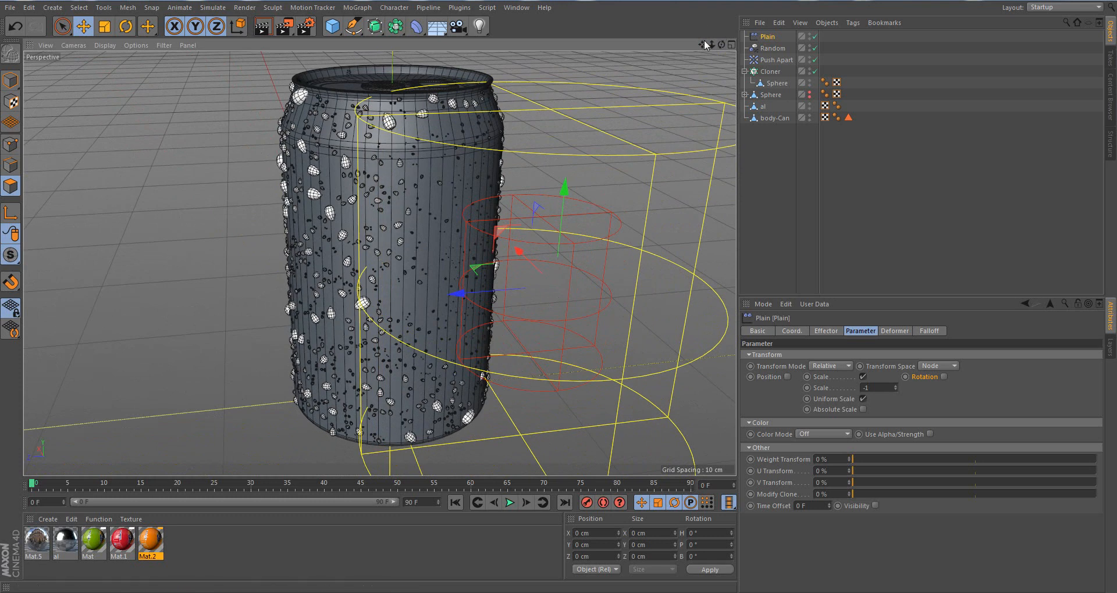
left_click_drag(714, 44, 717, 45)
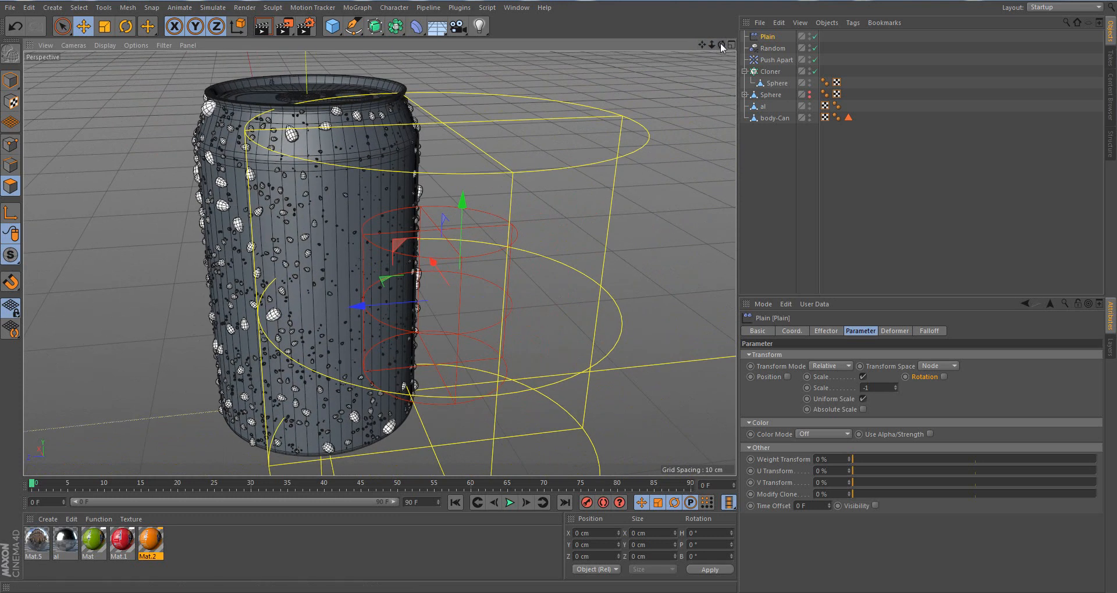
scroll(268, 324, "up", 2)
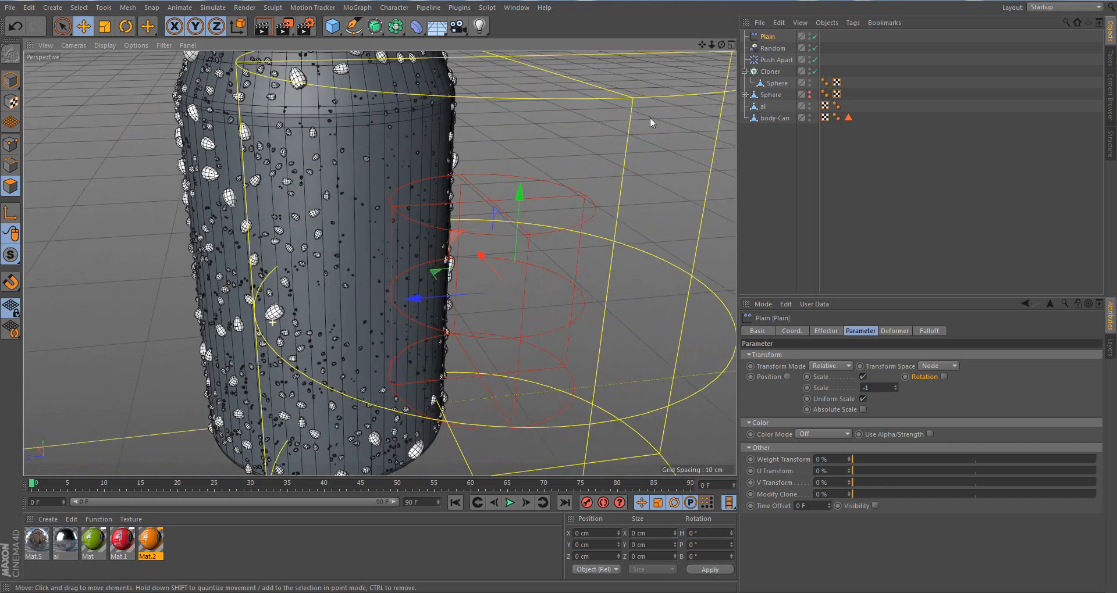
left_click_drag(715, 47, 712, 42)
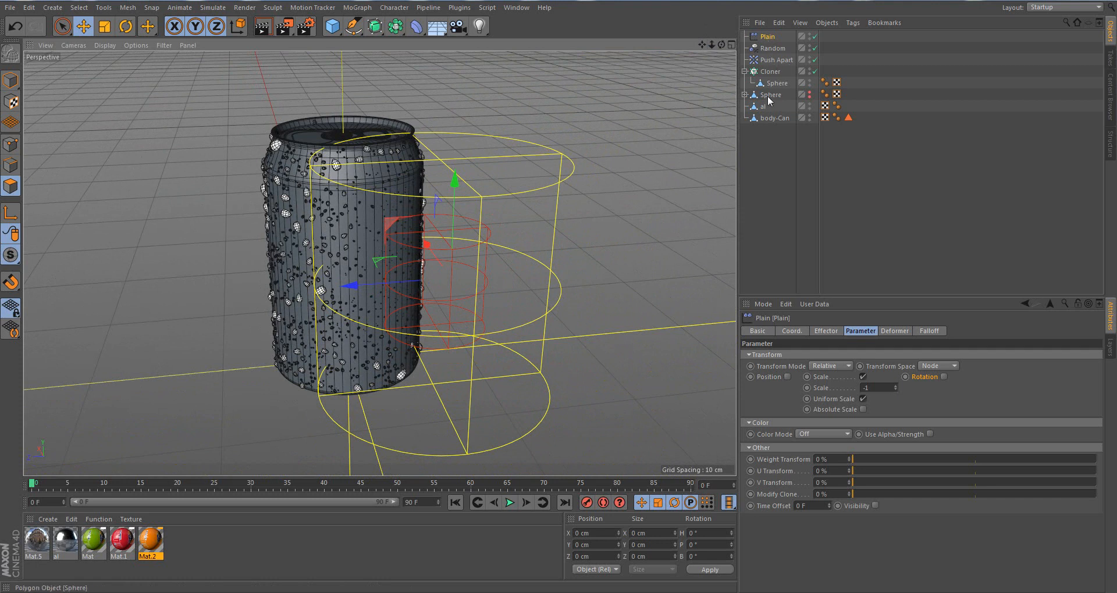
Set the Cloner's clone count to 2300 and check the drop coverage on the can
left_click(770, 71)
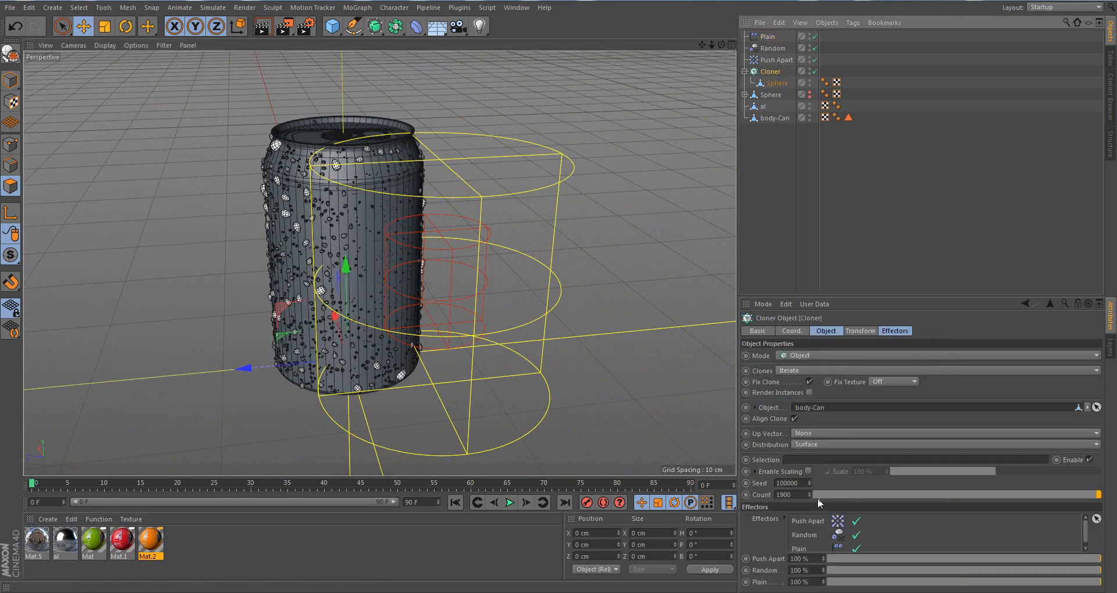
double_click(801, 496)
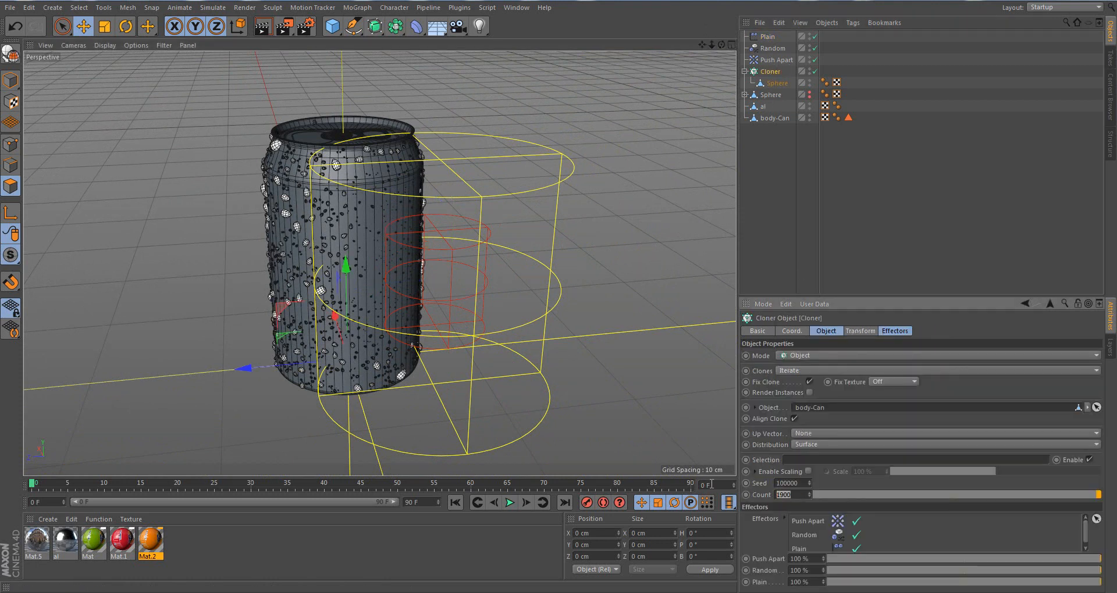
type("23")
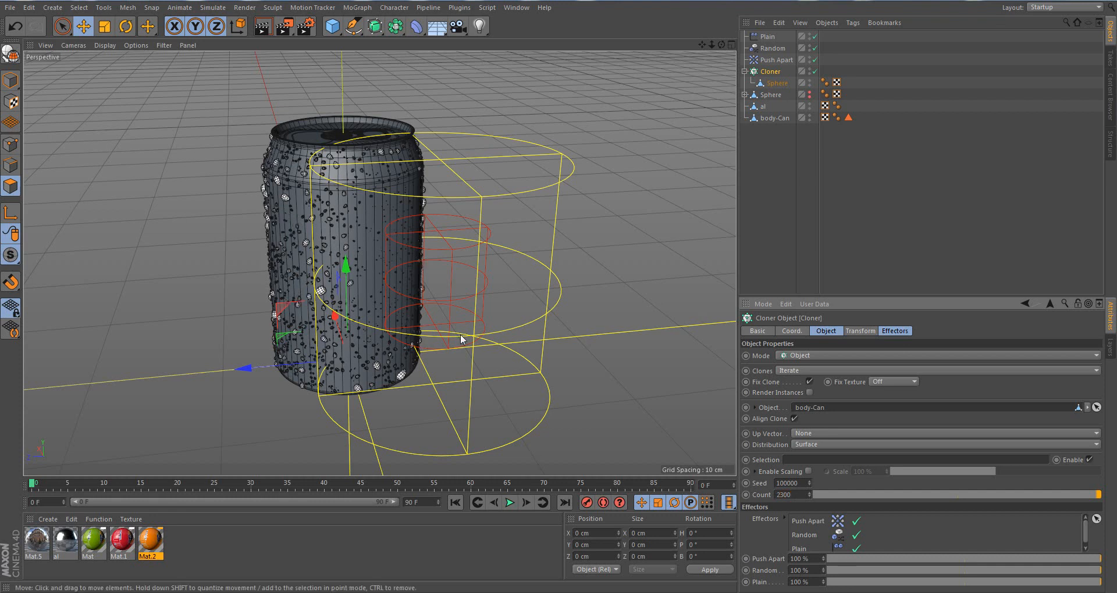
scroll(392, 291, "up", 2)
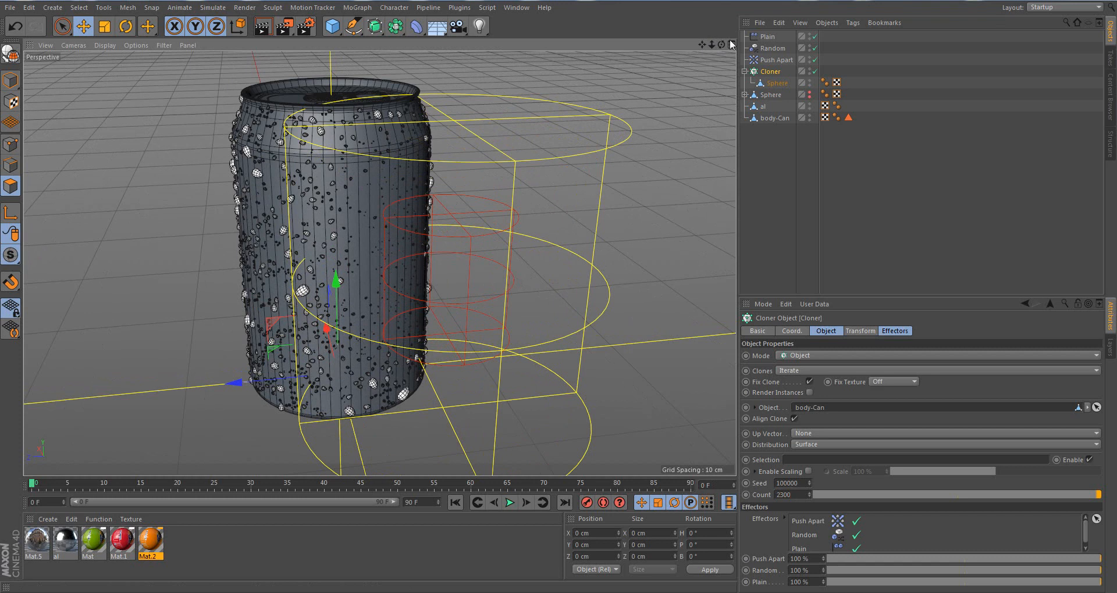
left_click_drag(721, 45, 687, 68)
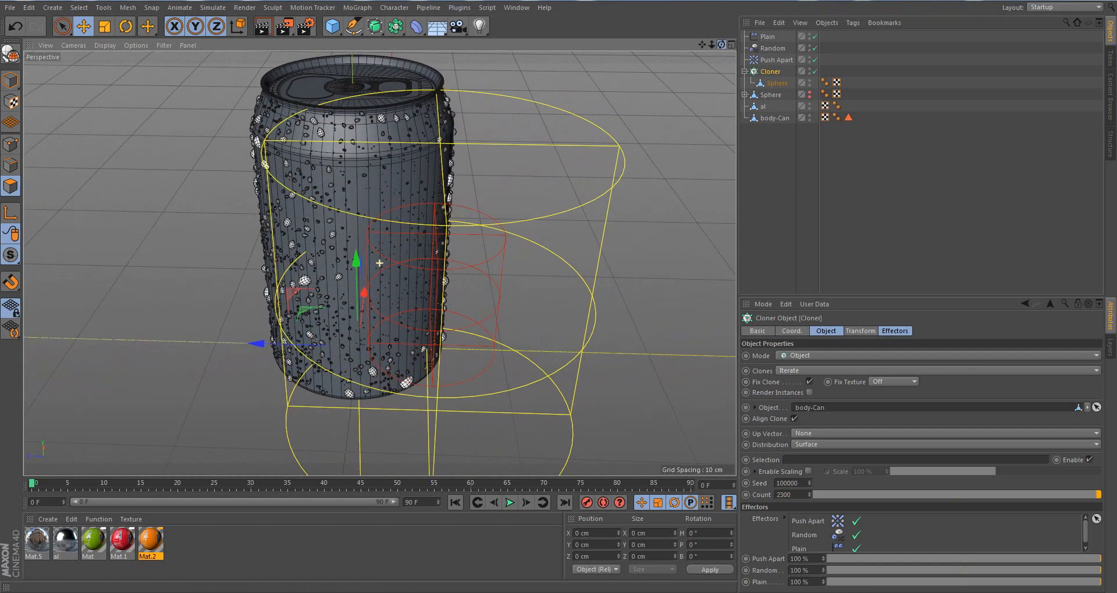
Apply the orange Mat.2 label material to the body-Can object and view the drops against the label
left_click(155, 546)
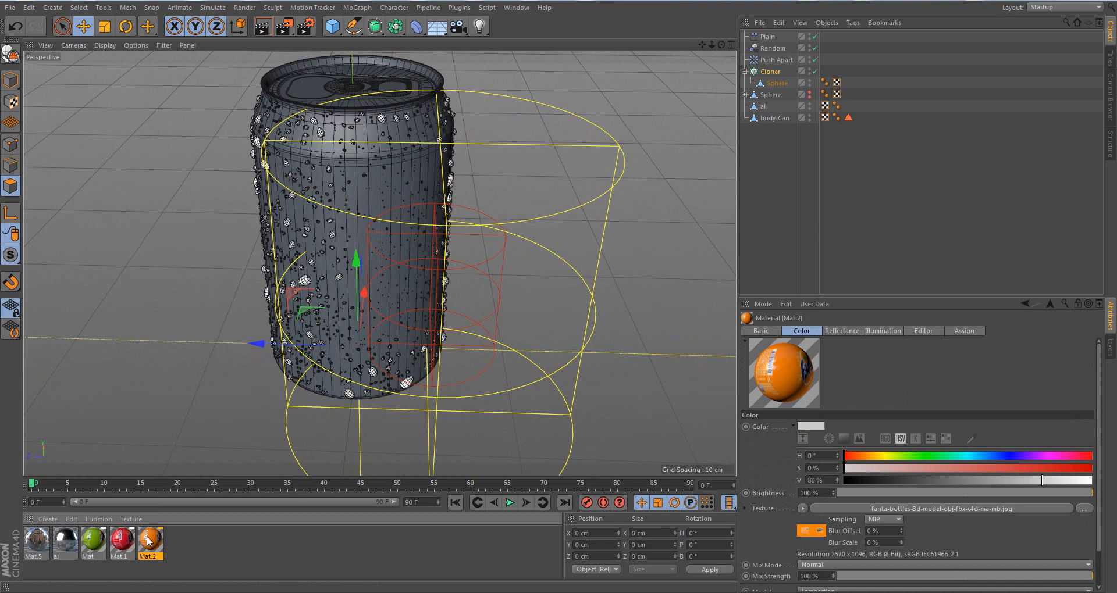
left_click_drag(148, 541, 773, 117)
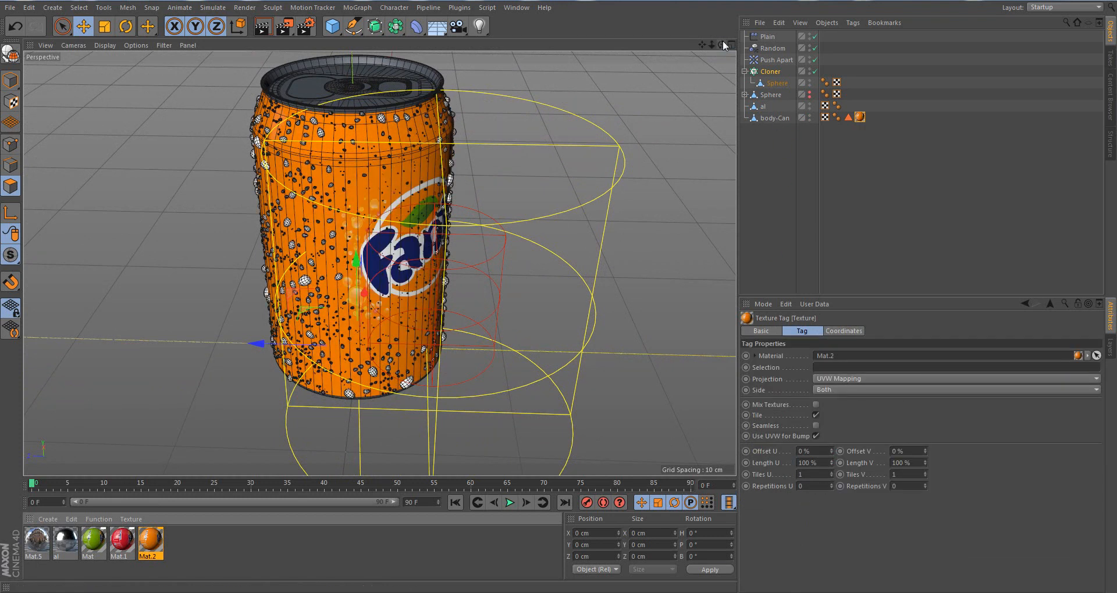
left_click_drag(721, 44, 634, 279)
left_click_drag(710, 44, 711, 82)
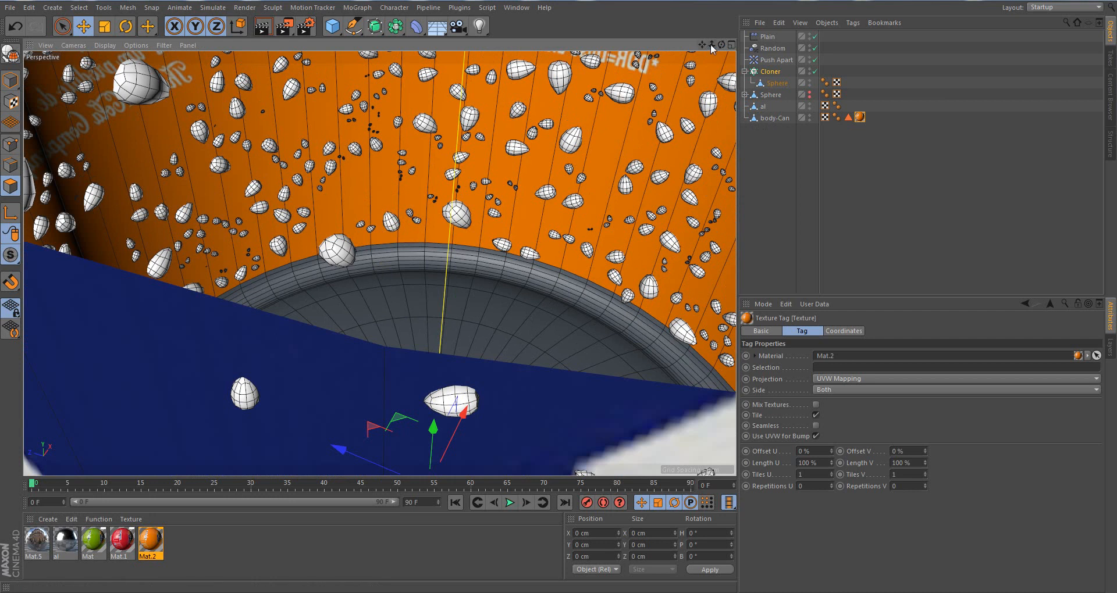
left_click_drag(711, 44, 681, 51)
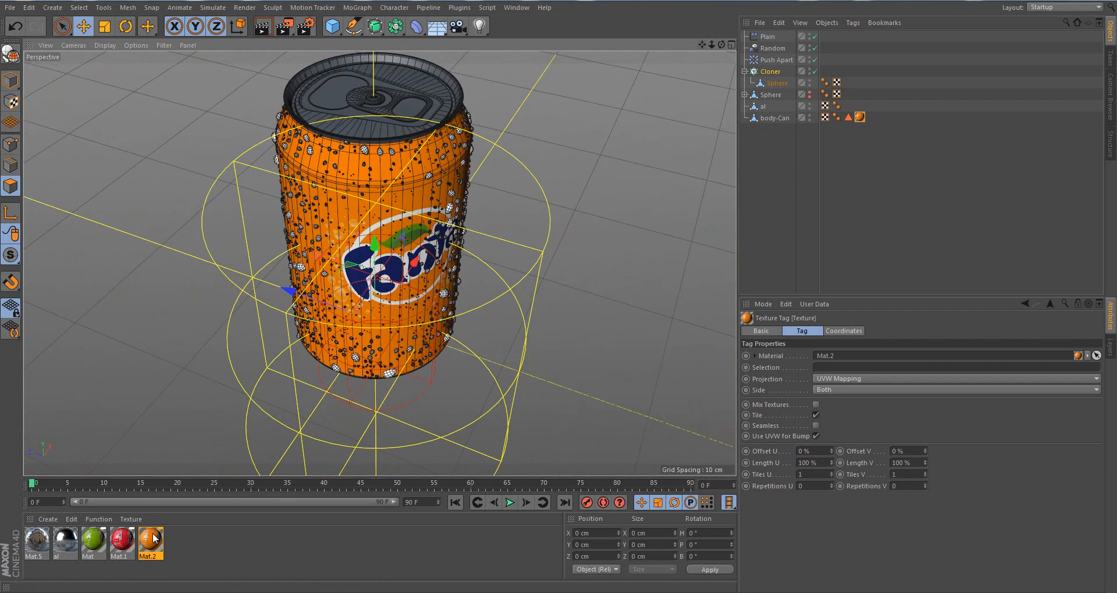
Create a new material for editing, disable its Color channel and enable its Transparency channel
double_click(204, 544)
double_click(36, 540)
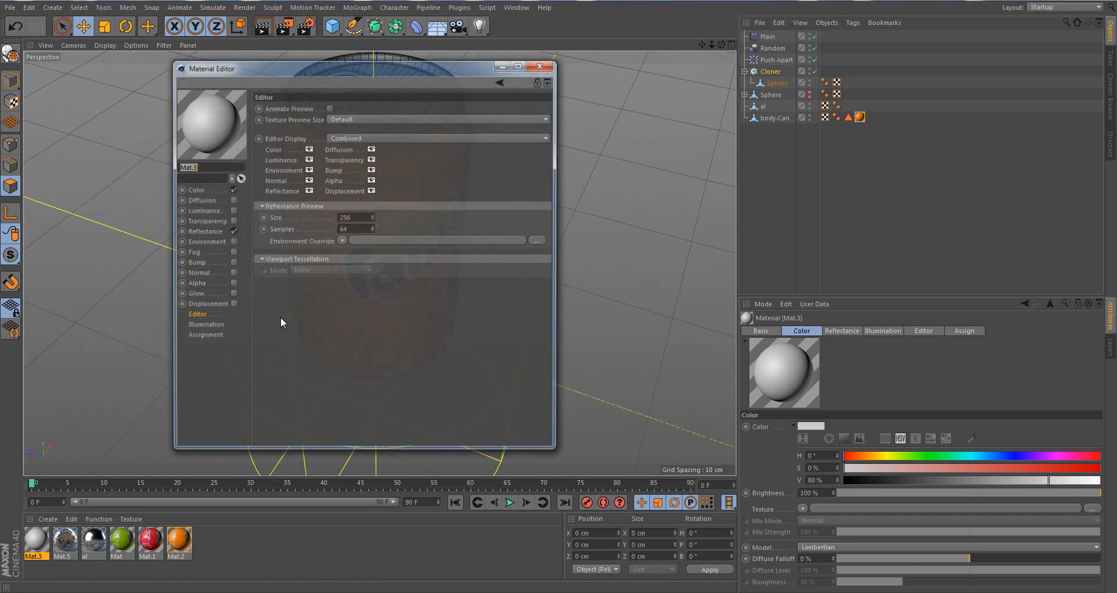
left_click(198, 191)
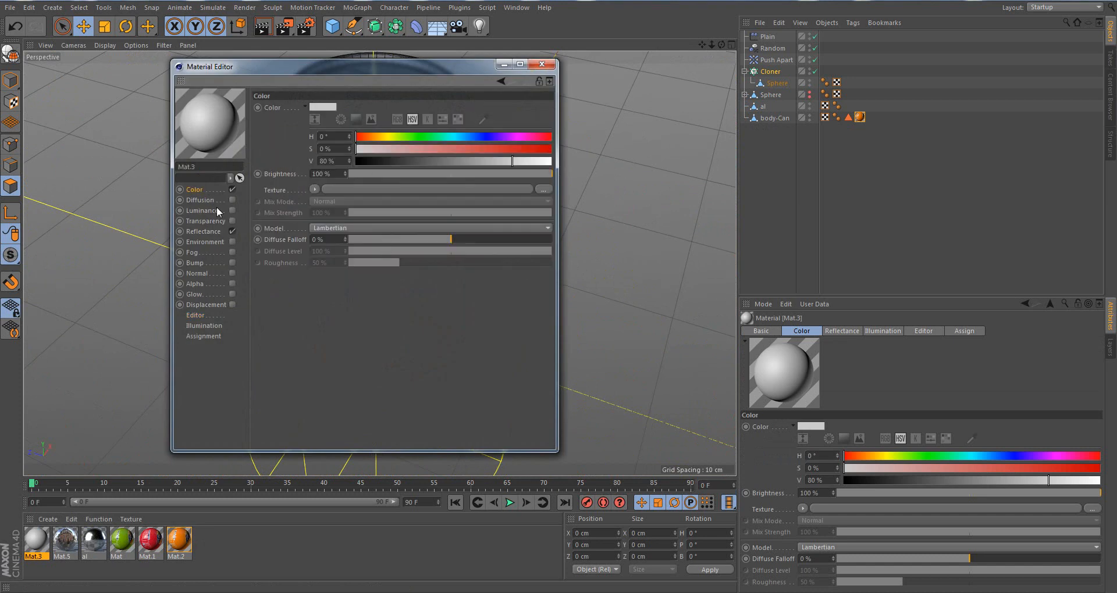
left_click(232, 189)
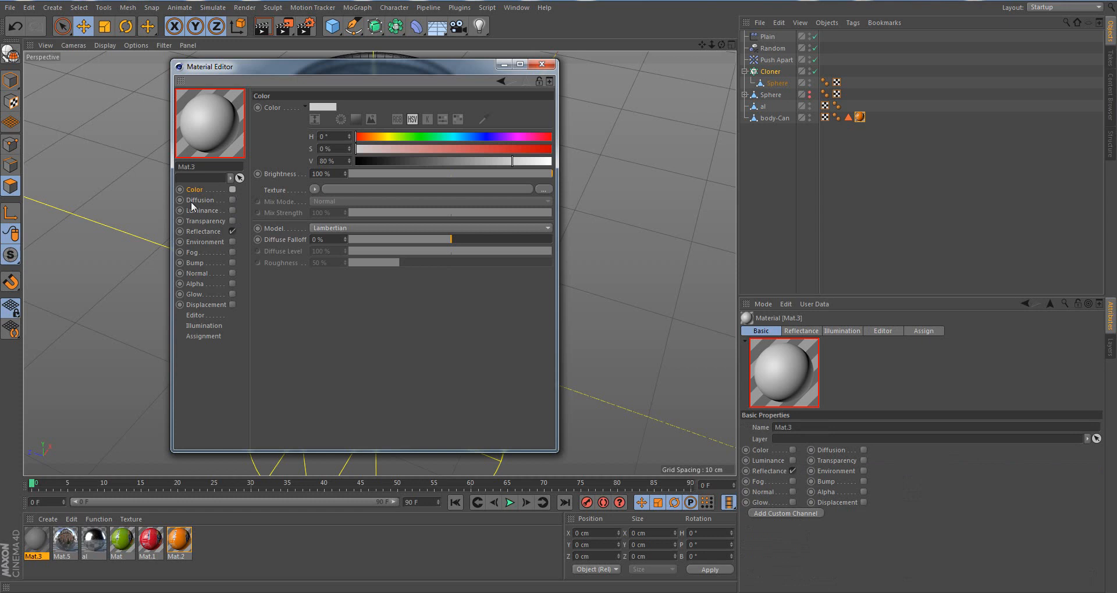
left_click(231, 221)
left_click(233, 221)
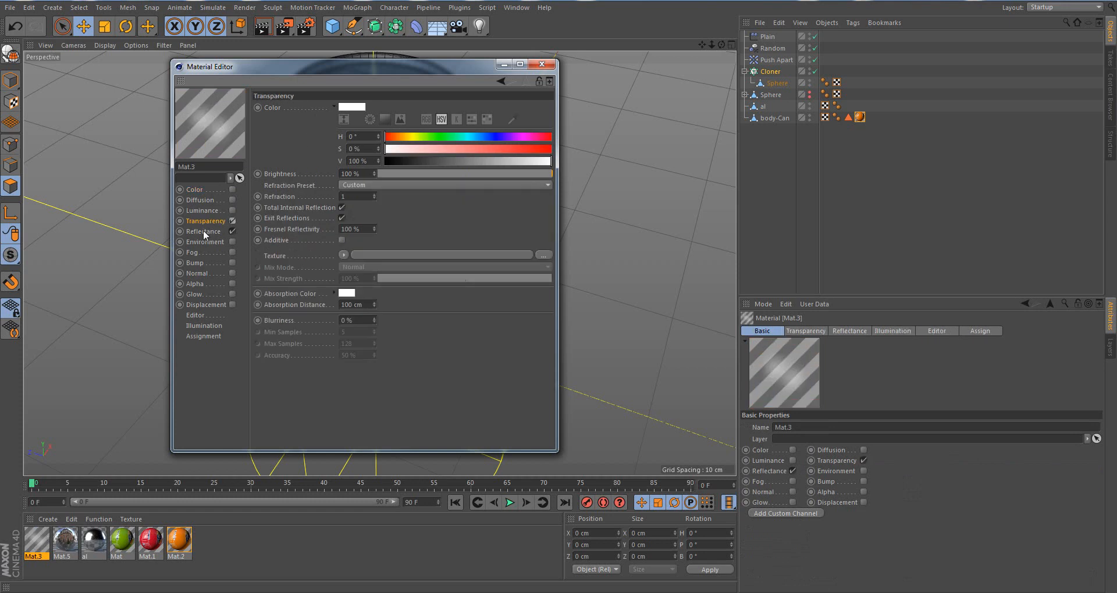
Remove the Default Specular layer from the new material's Reflectance channel
left_click(203, 231)
left_click(304, 132)
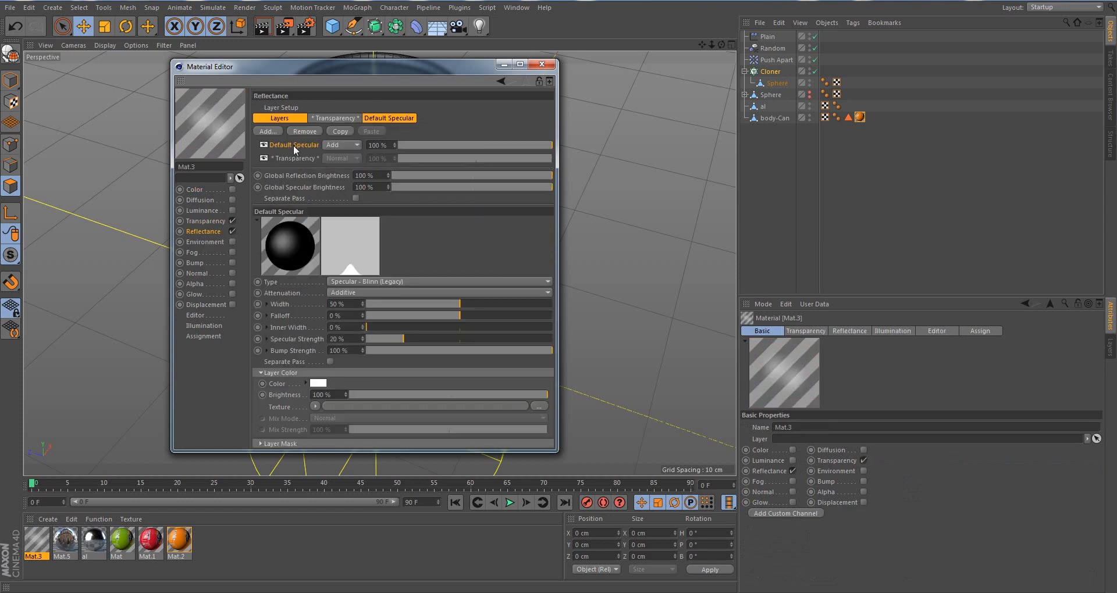
left_click(296, 146)
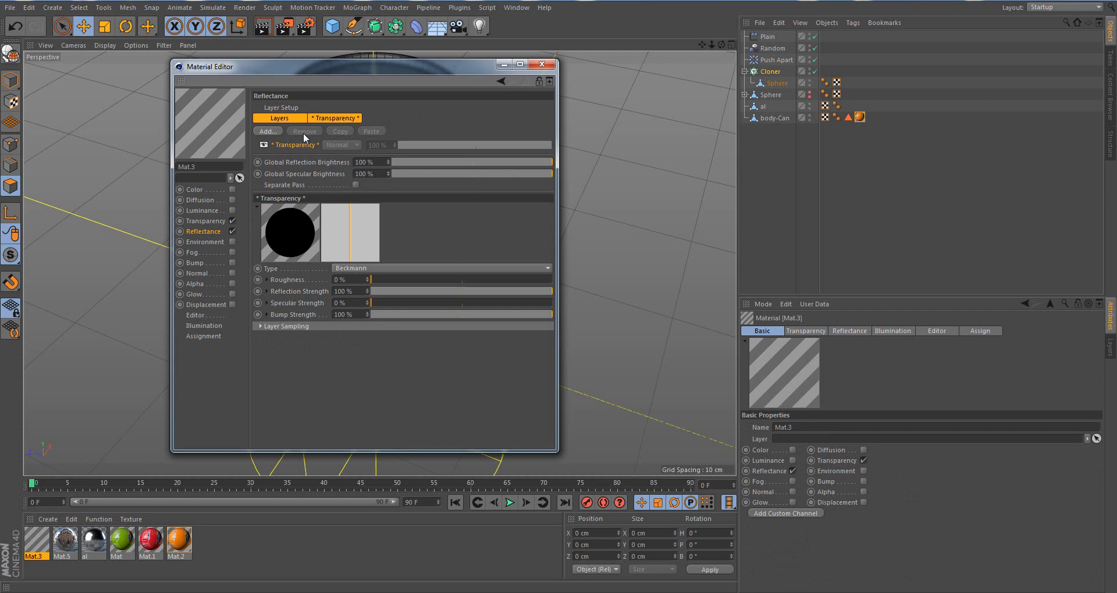
Add a GGX reflectance layer to the Mat.3 water material and set its layer Fresnel to Dielectric
left_click(280, 132)
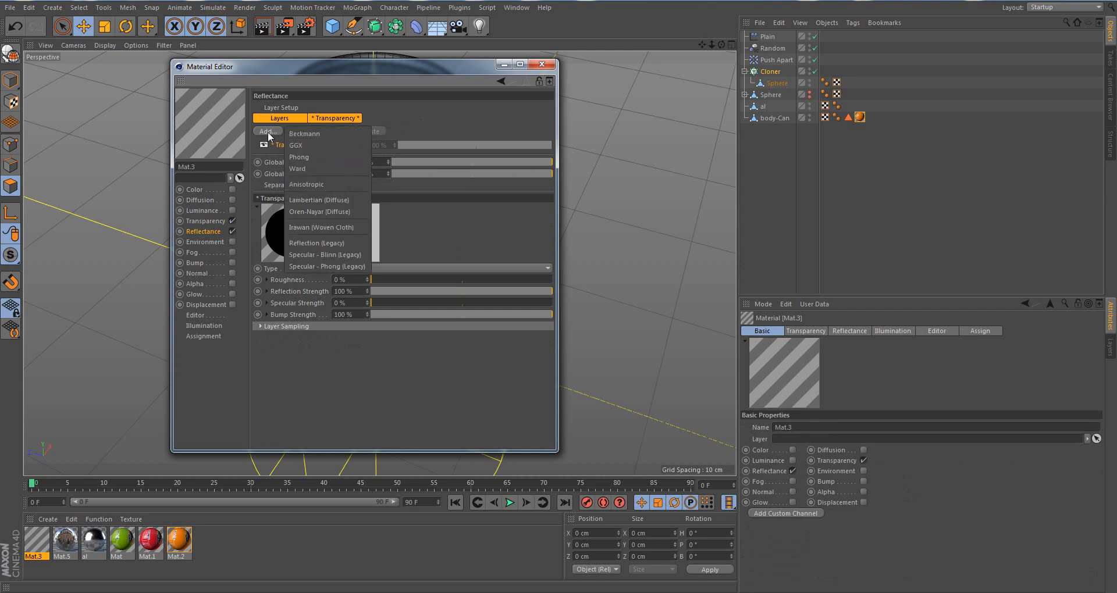
left_click(304, 145)
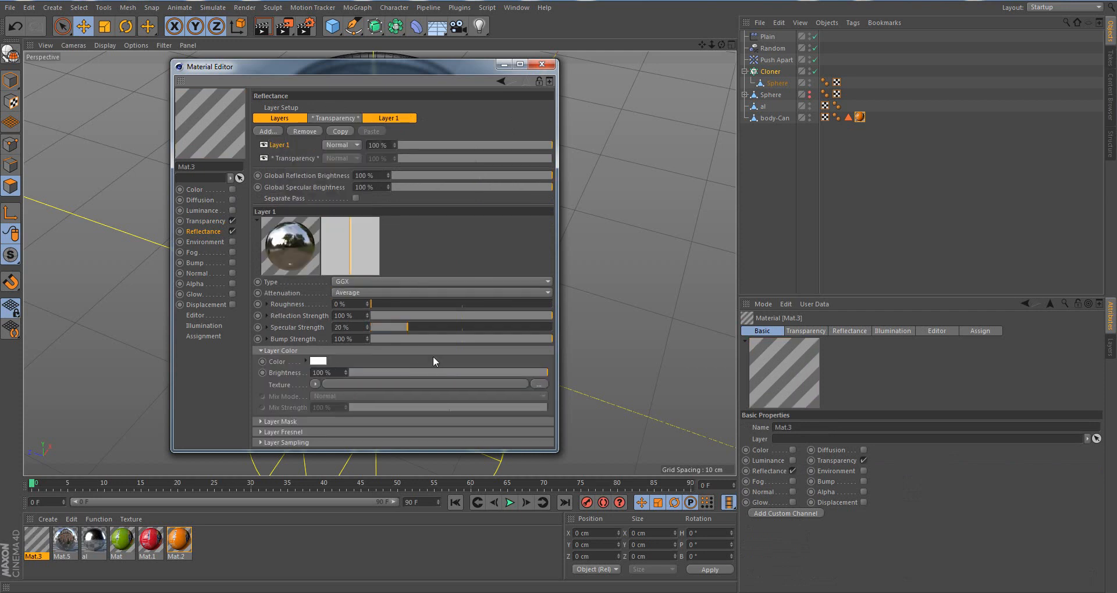
left_click(283, 432)
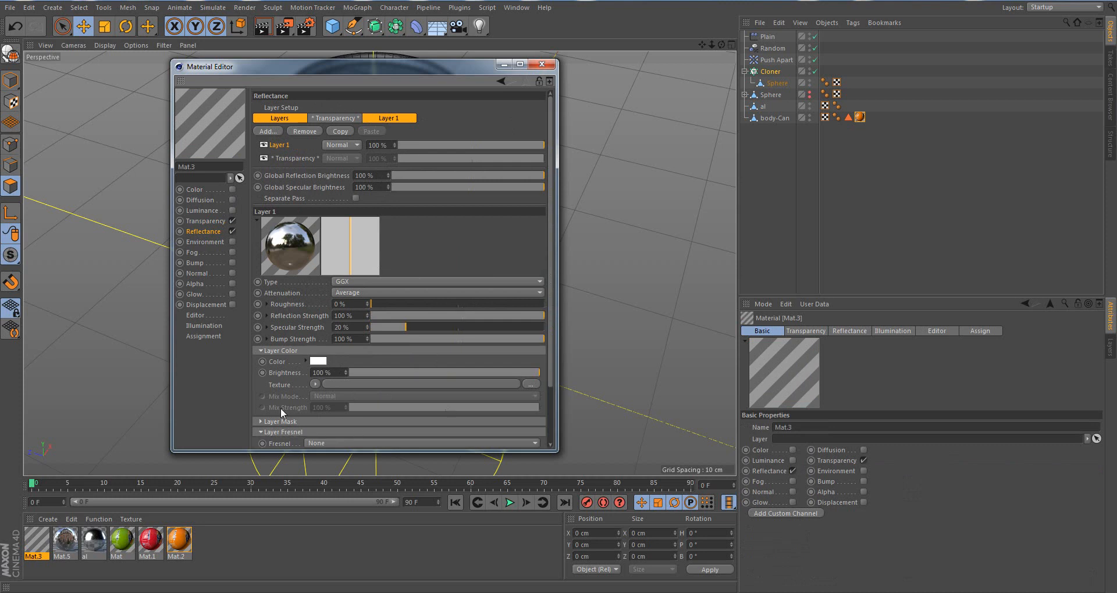
scroll(281, 407, "down", 3)
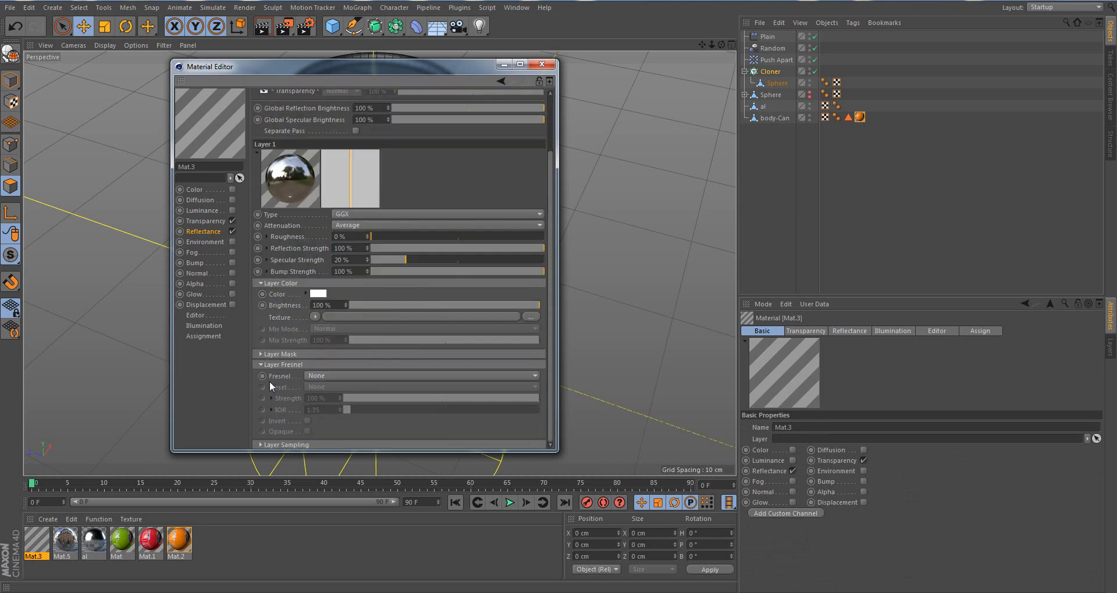
left_click(354, 377)
left_click(348, 396)
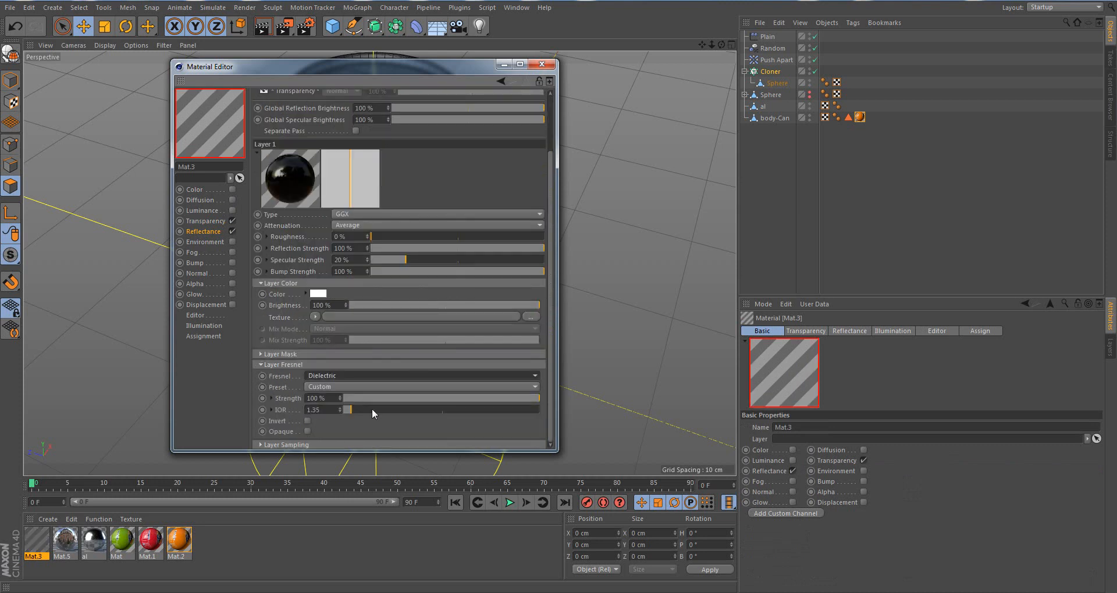
Set the Fresnel preset of Mat.3's GGX layer to Water, keeping the Fresnel strength at 100%
left_click(353, 398)
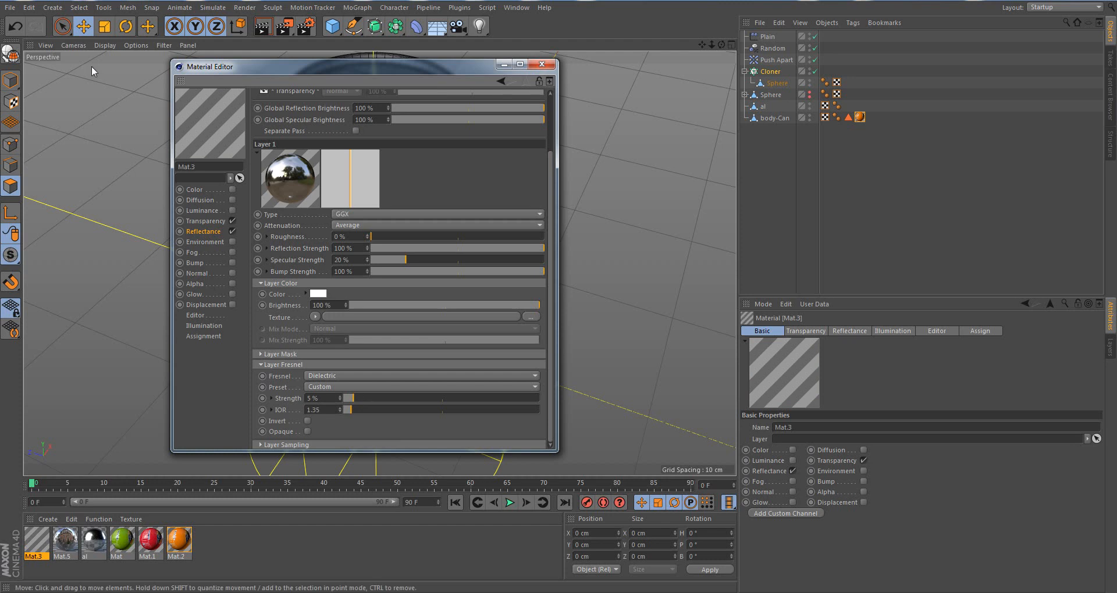
left_click(16, 27)
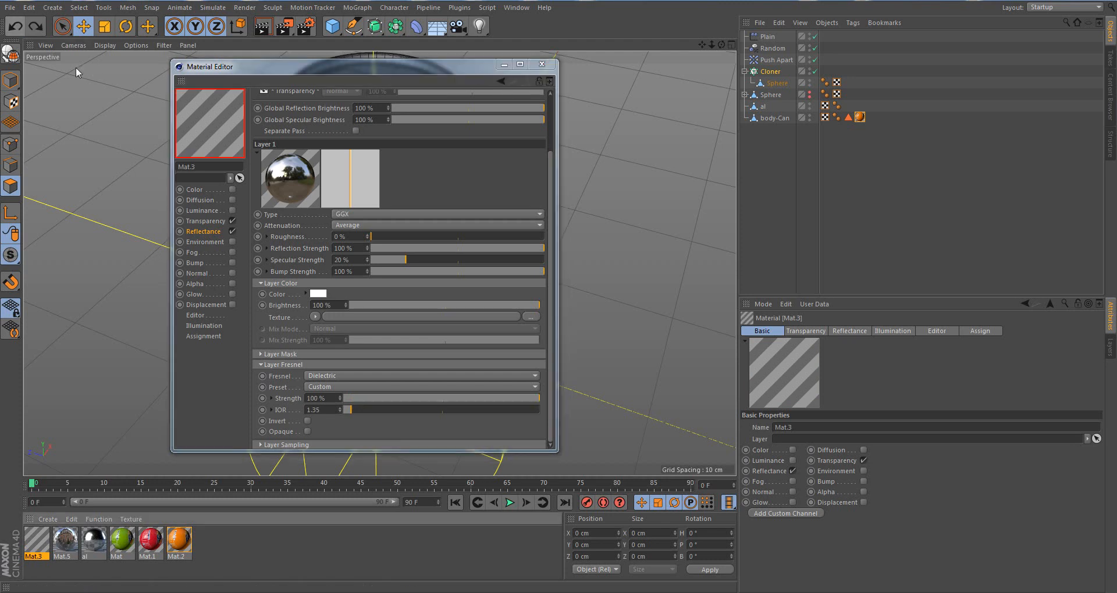
left_click(344, 385)
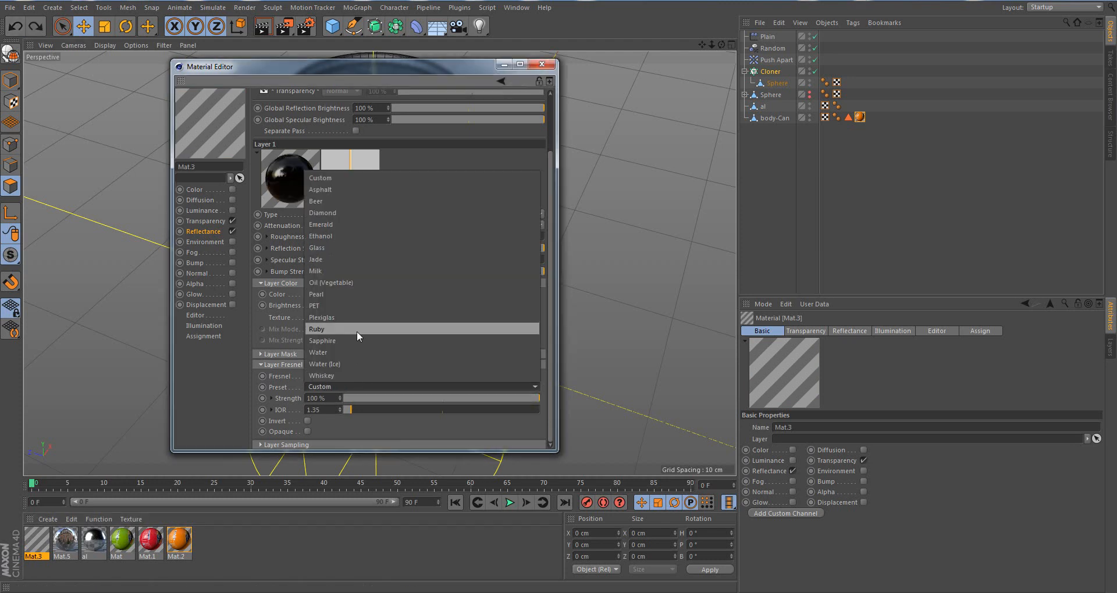
left_click(352, 354)
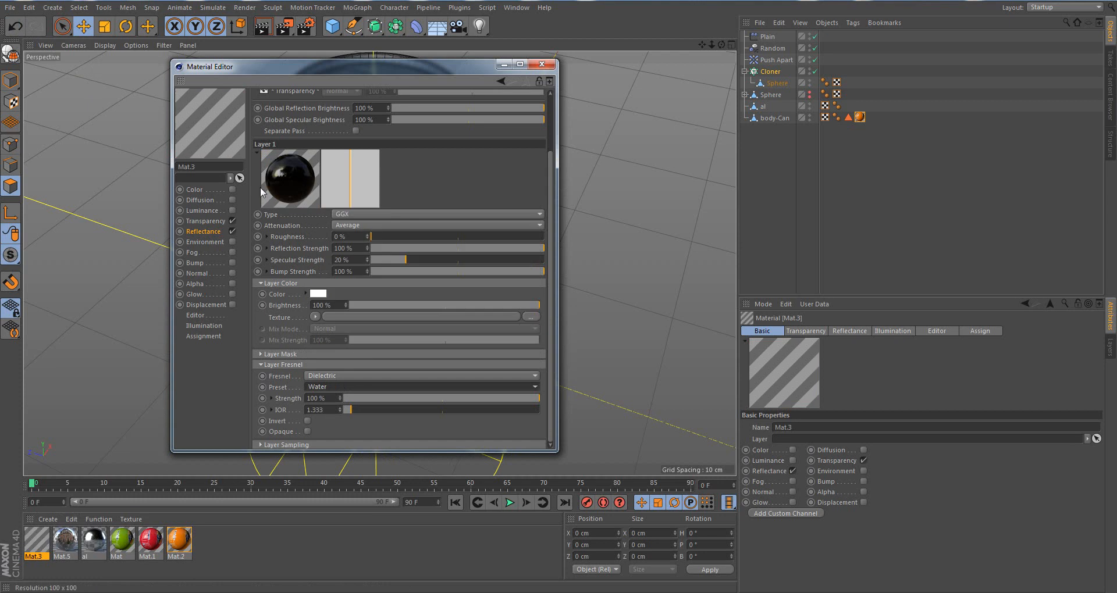
Set the refraction preset in Mat.3's Transparency channel to Water and close the material editor
left_click(206, 220)
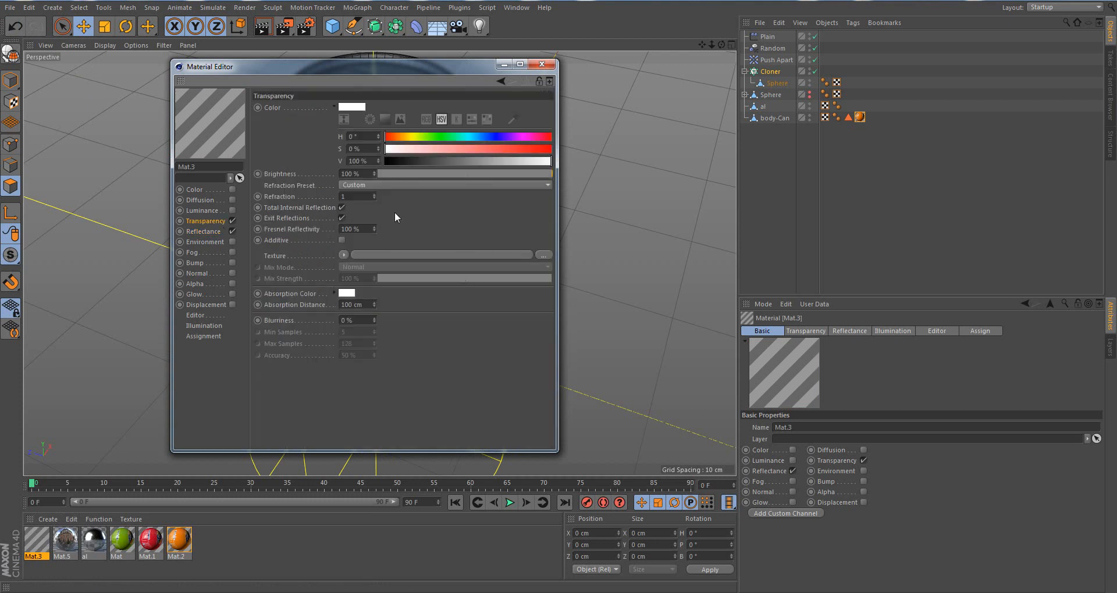
left_click(368, 185)
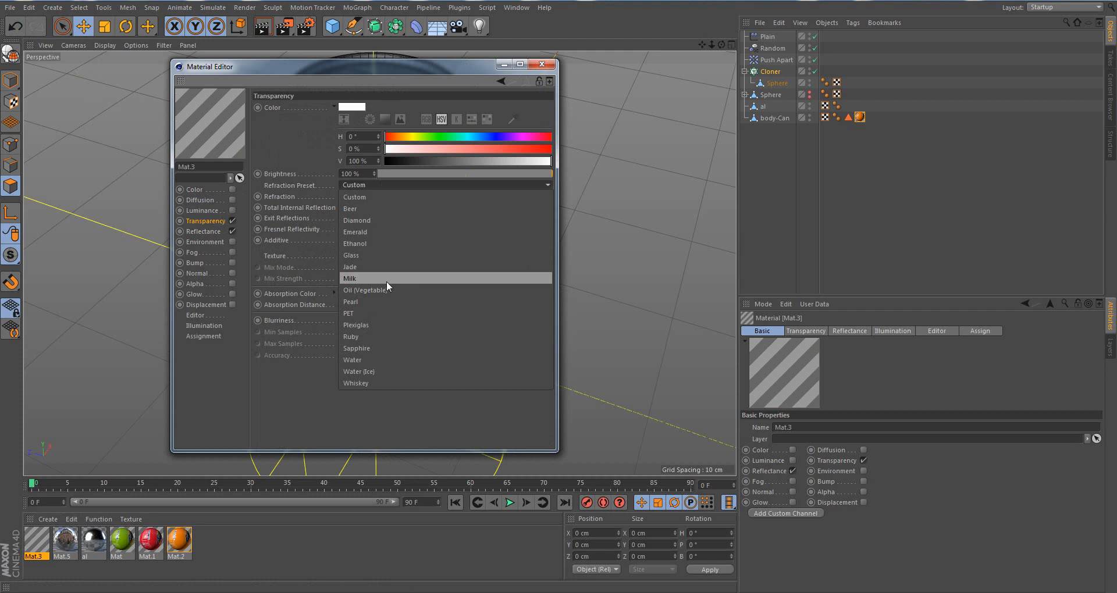
left_click(373, 362)
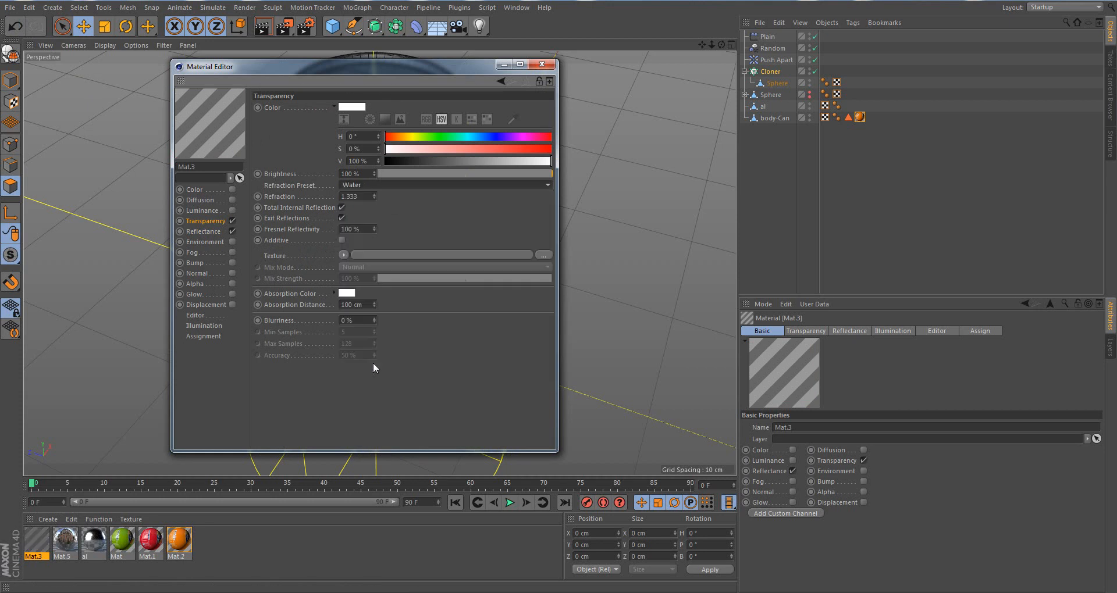
left_click(541, 64)
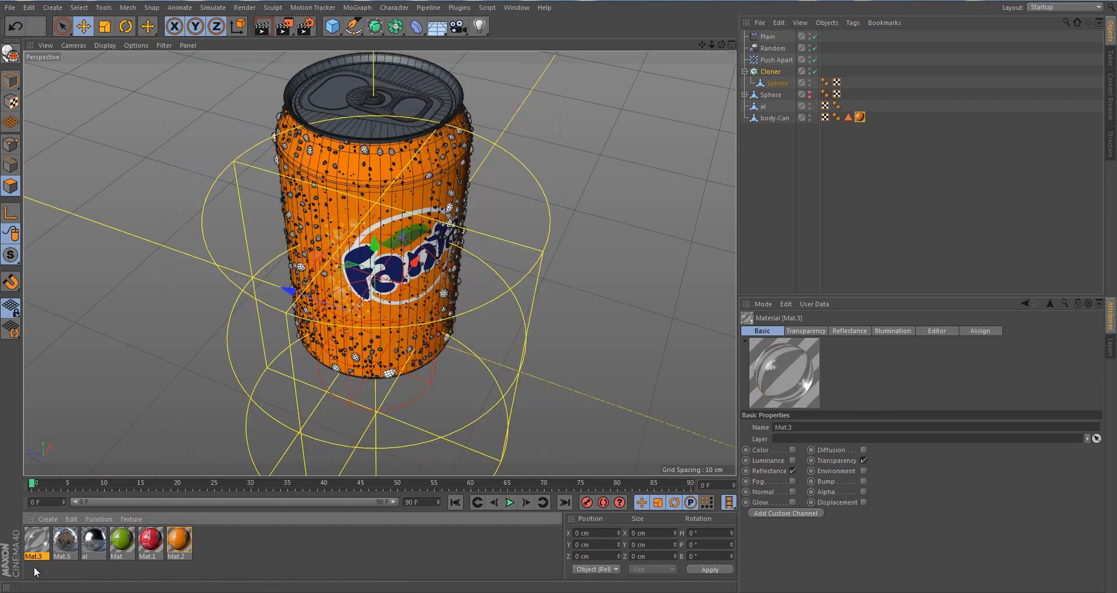
Create another new material, disable its Color channel and remove the default specular layer from its Reflectance channel
double_click(221, 549)
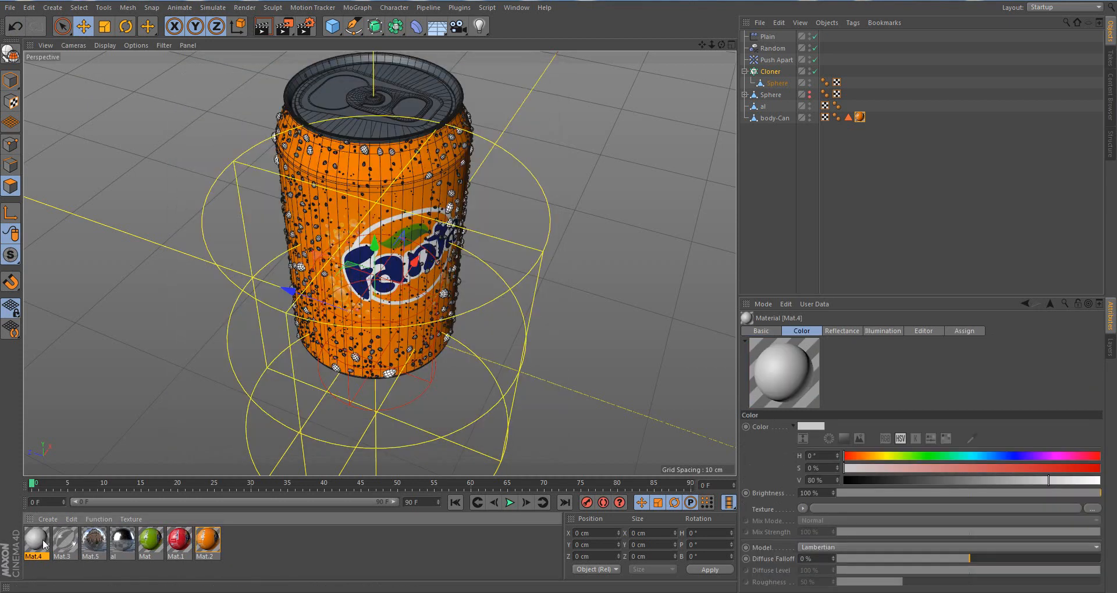
double_click(43, 540)
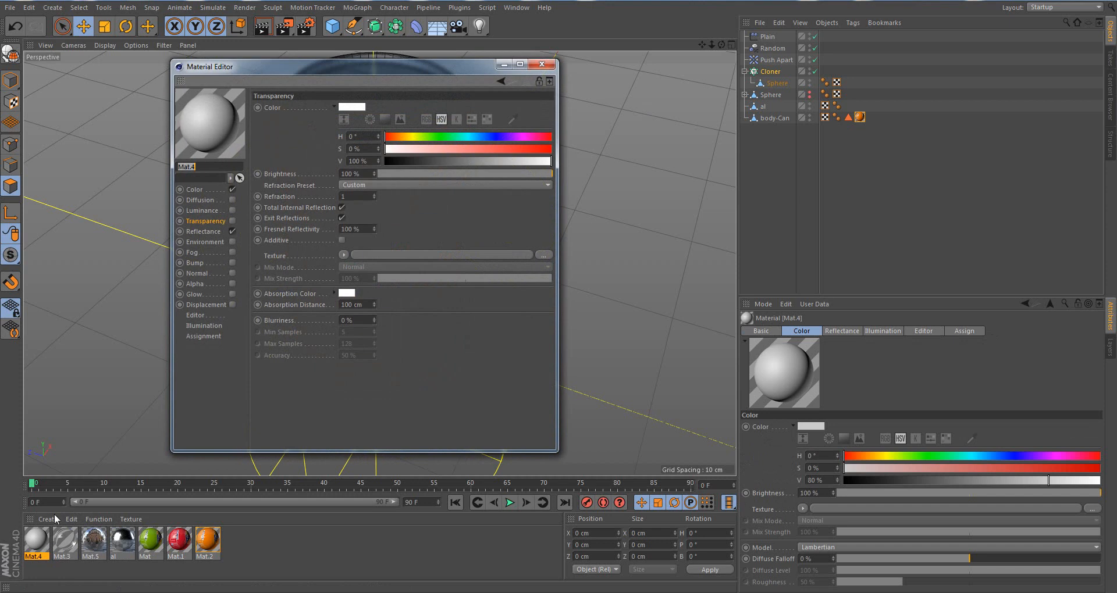
left_click(233, 189)
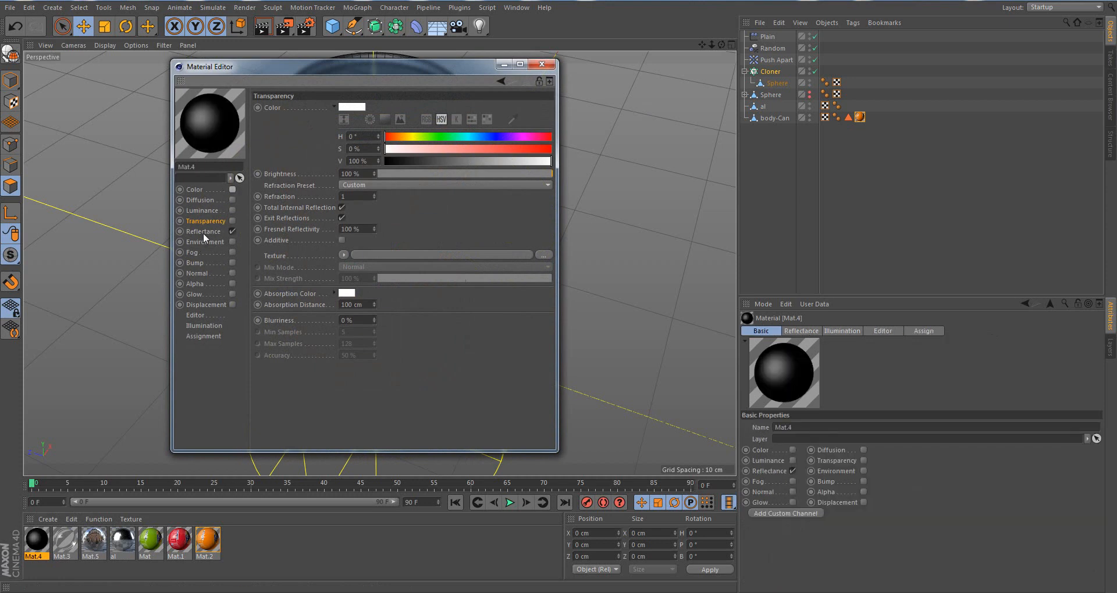
left_click(204, 231)
left_click(303, 130)
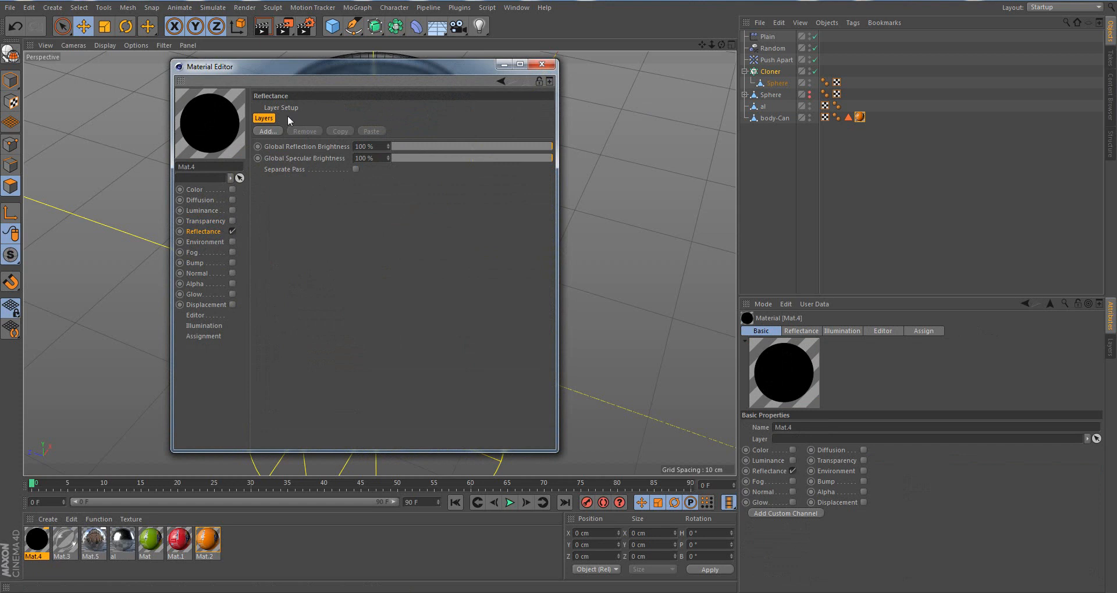
Add a GGX reflectance layer to Mat.4 and set its layer Fresnel to Conductor
left_click(271, 131)
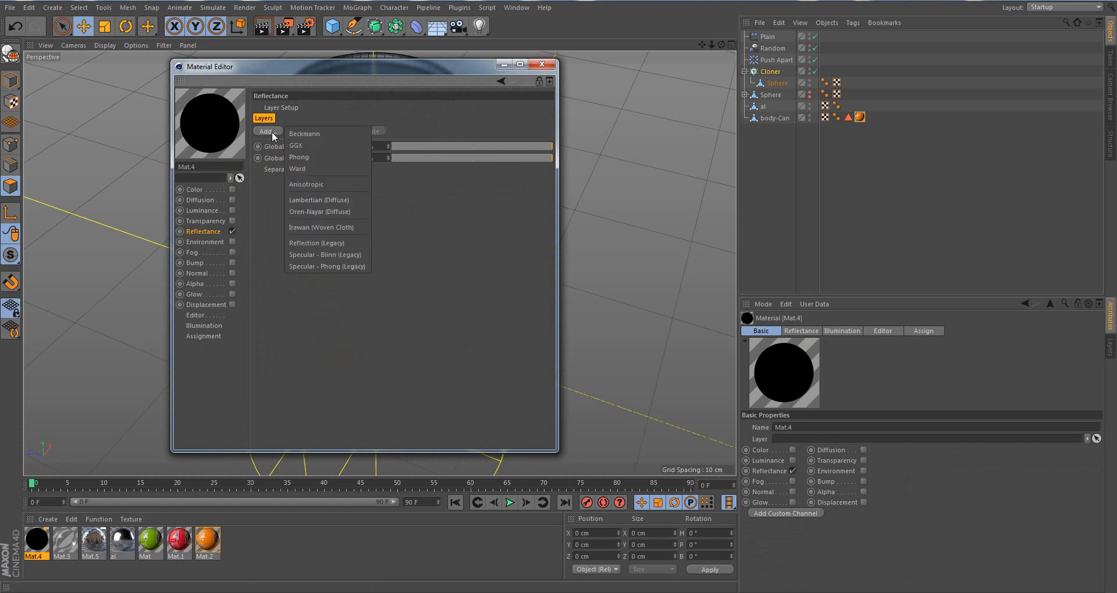
left_click(299, 144)
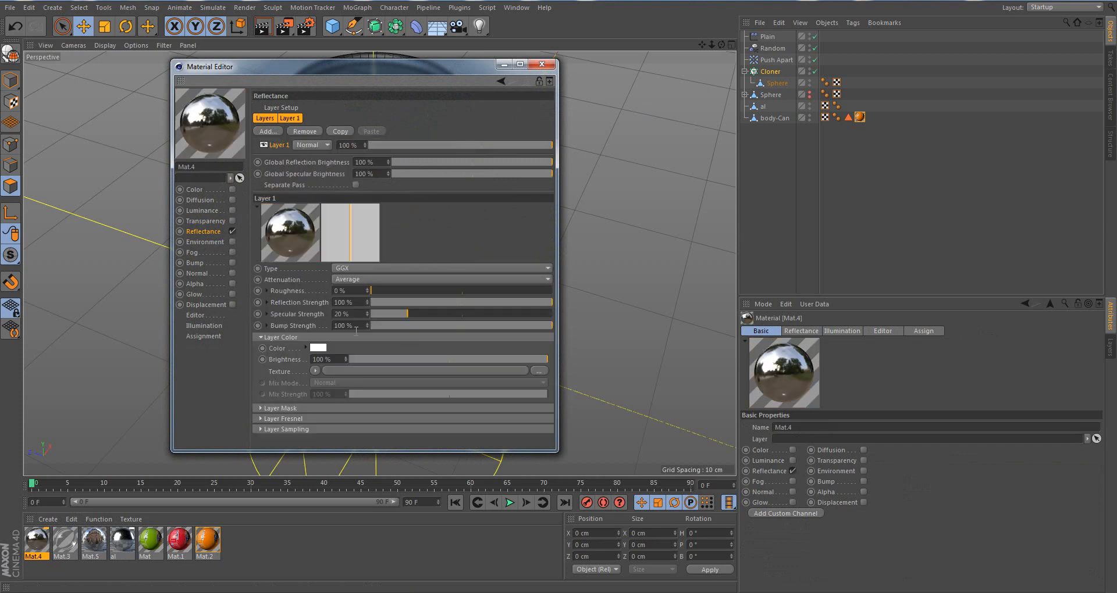
left_click(273, 419)
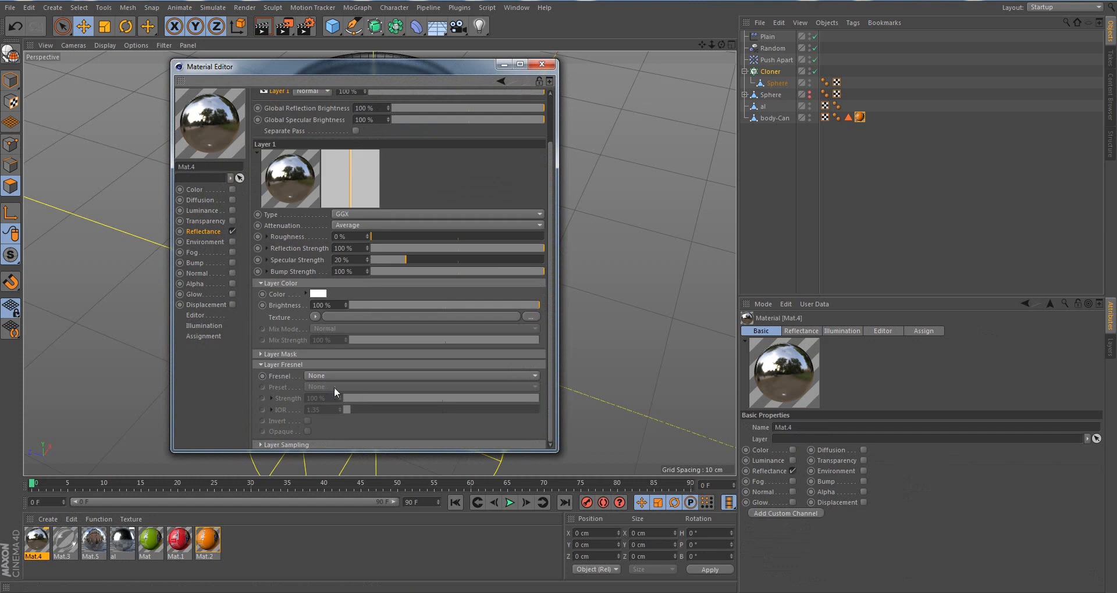
left_click(330, 378)
left_click(336, 410)
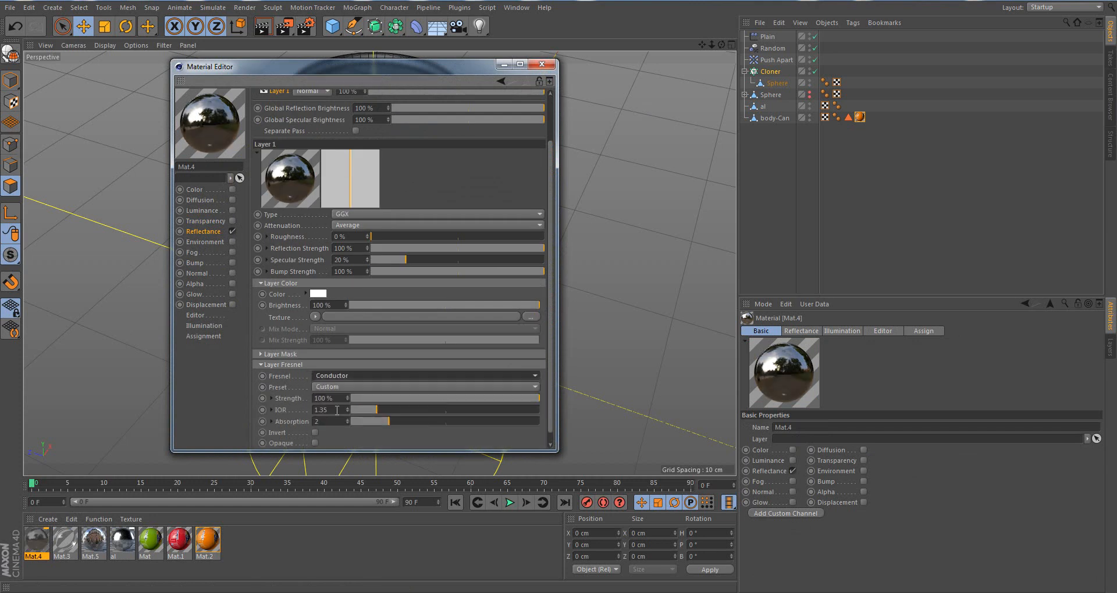
Set Layer 1's Fresnel preset to Aluminum and its roughness to 50%
left_click(343, 388)
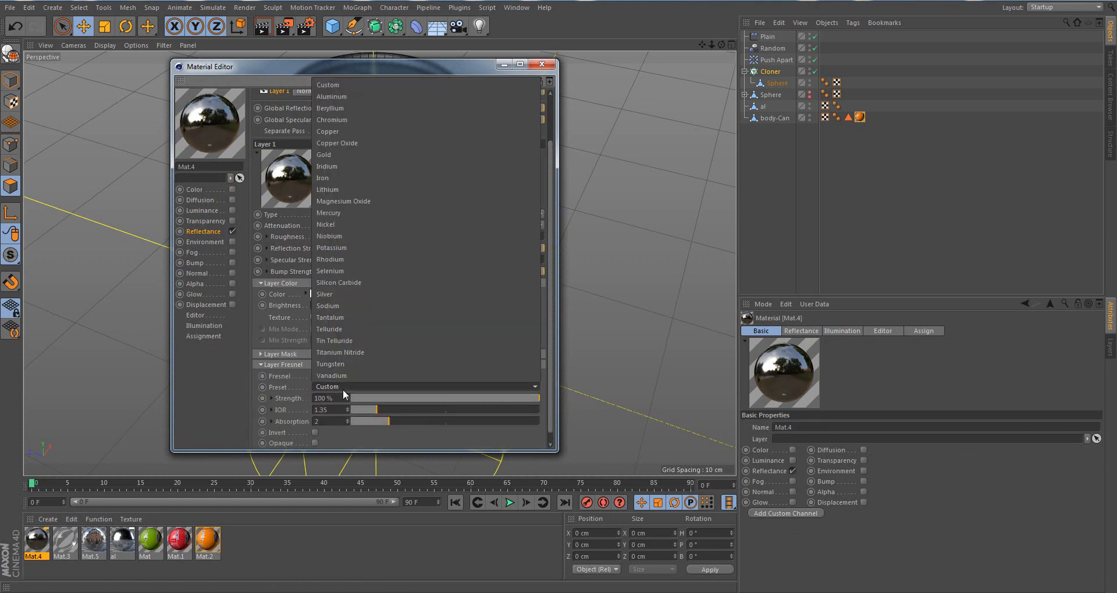
left_click(347, 96)
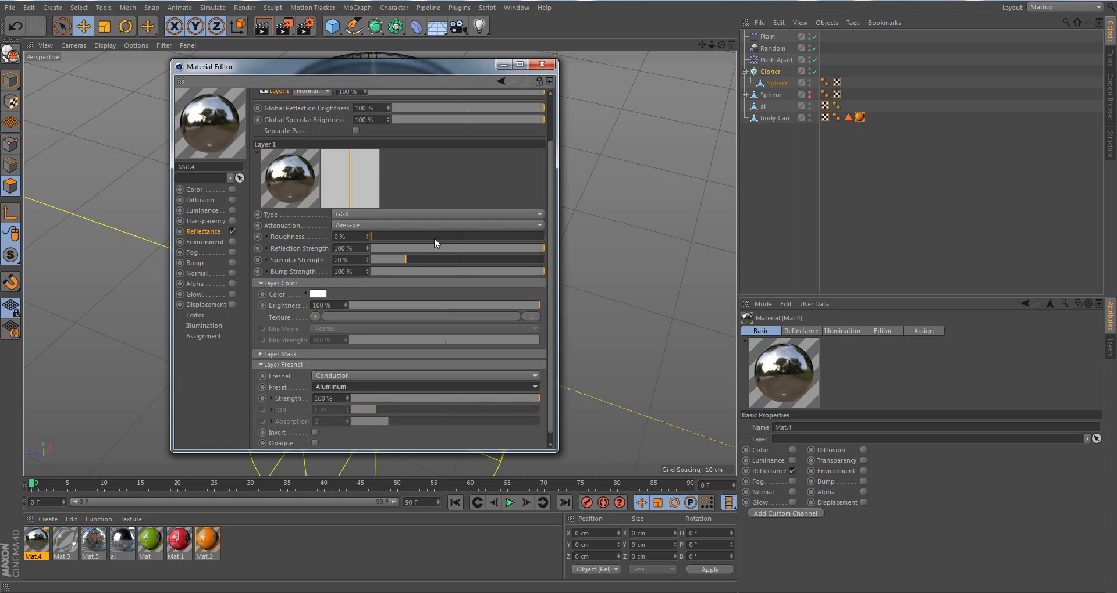
left_click_drag(434, 238, 463, 238)
scroll(454, 176, "up", 2)
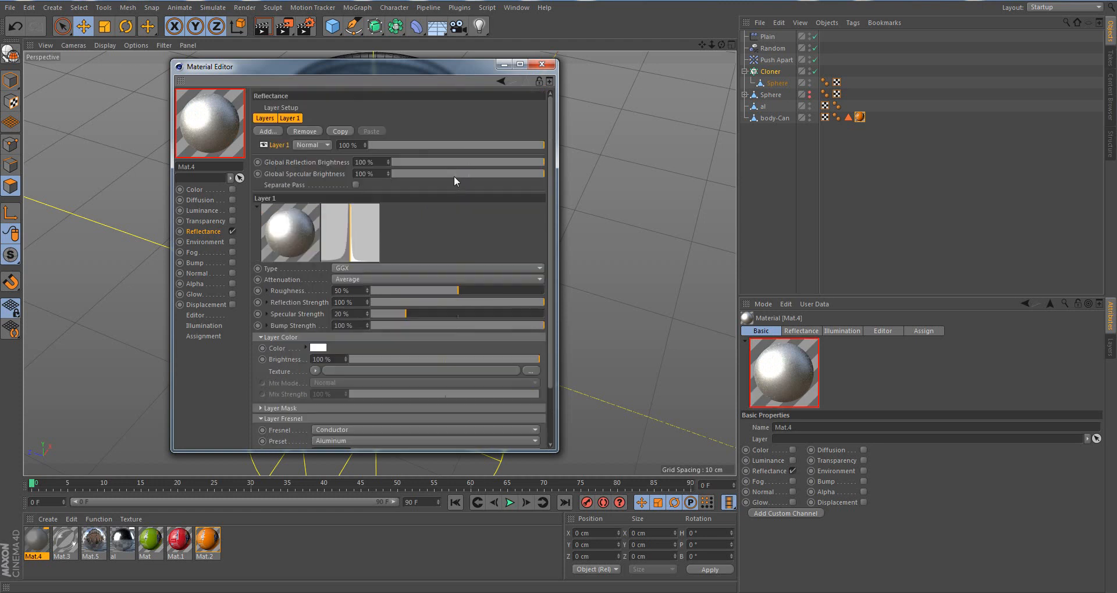
Add a second GGX reflectance layer to Mat.4 with Conductor Fresnel and the Aluminum preset
left_click(278, 133)
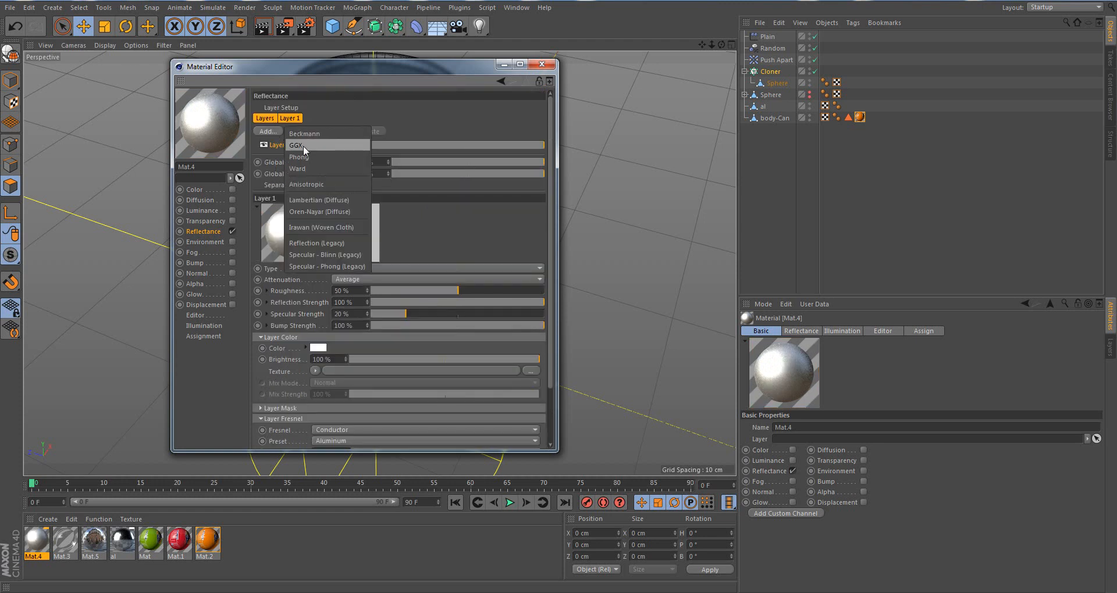
left_click(302, 146)
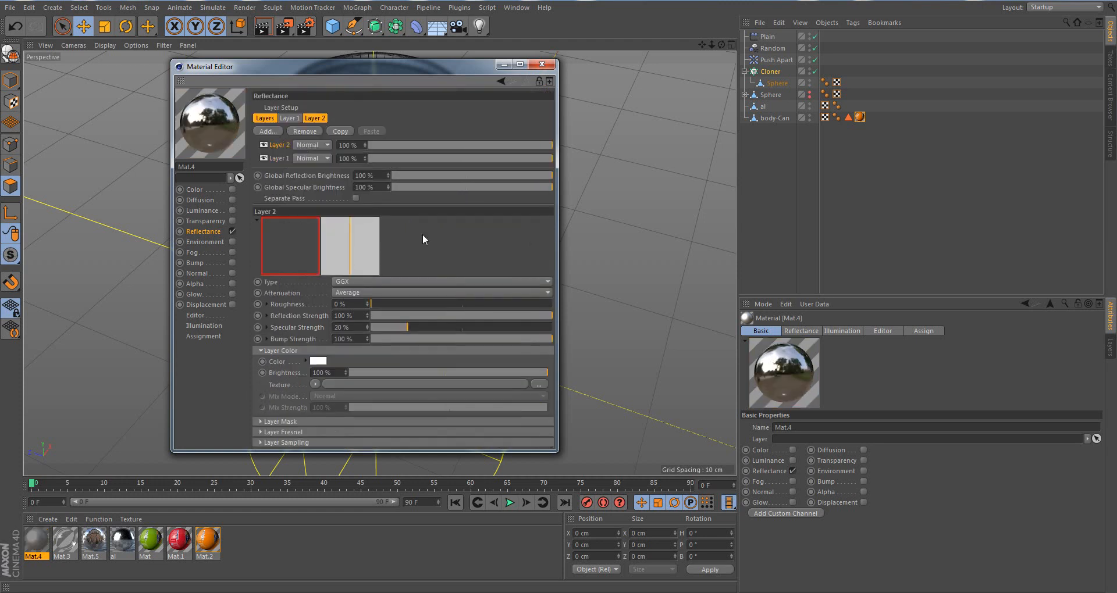
left_click(274, 433)
left_click(325, 376)
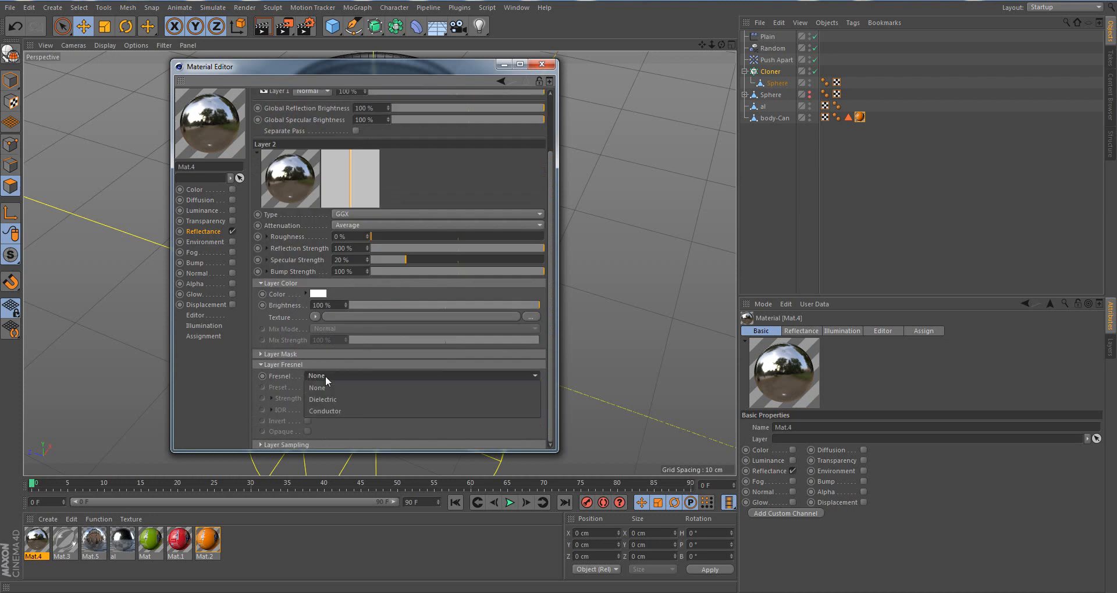
left_click(334, 410)
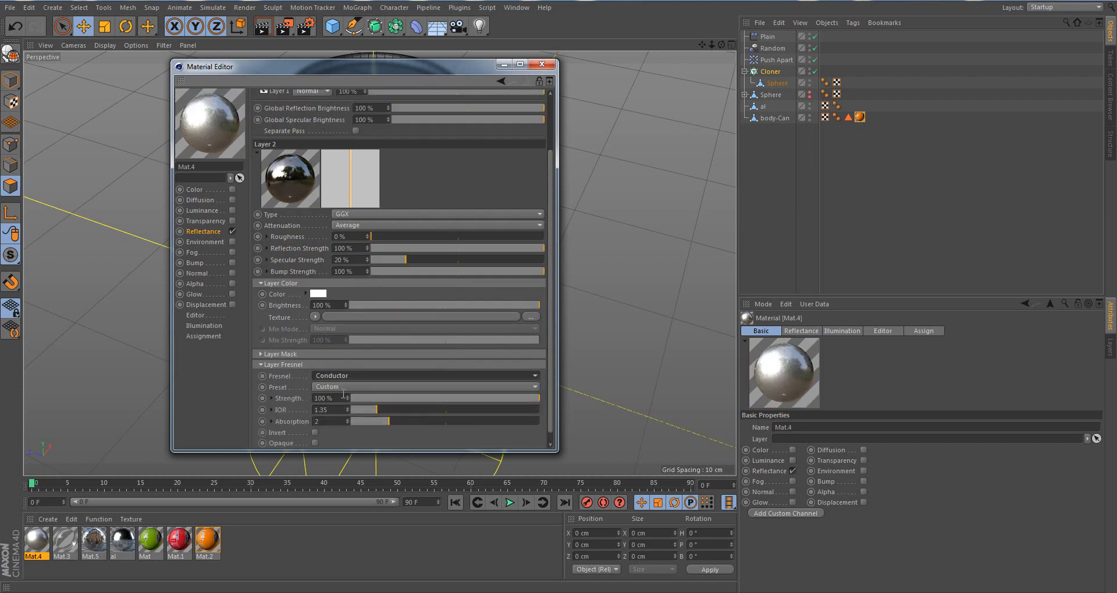
left_click(343, 387)
left_click(368, 98)
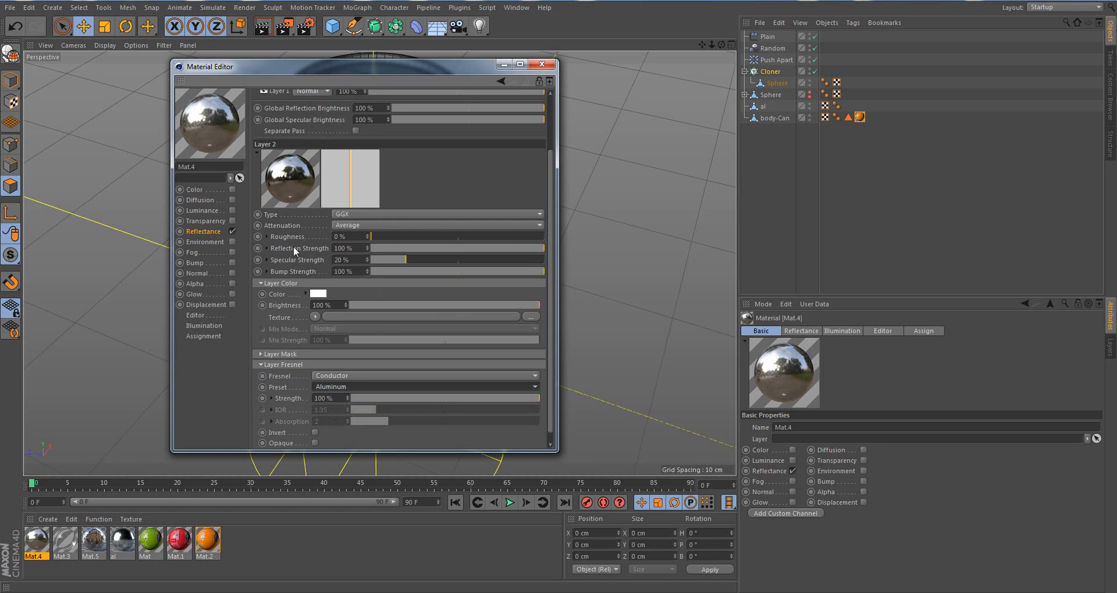
Set Layer 2's roughness to 45% and its layer opacity to 30%, closing the material editor
scroll(443, 170, "up", 3)
left_click_drag(383, 306, 449, 302)
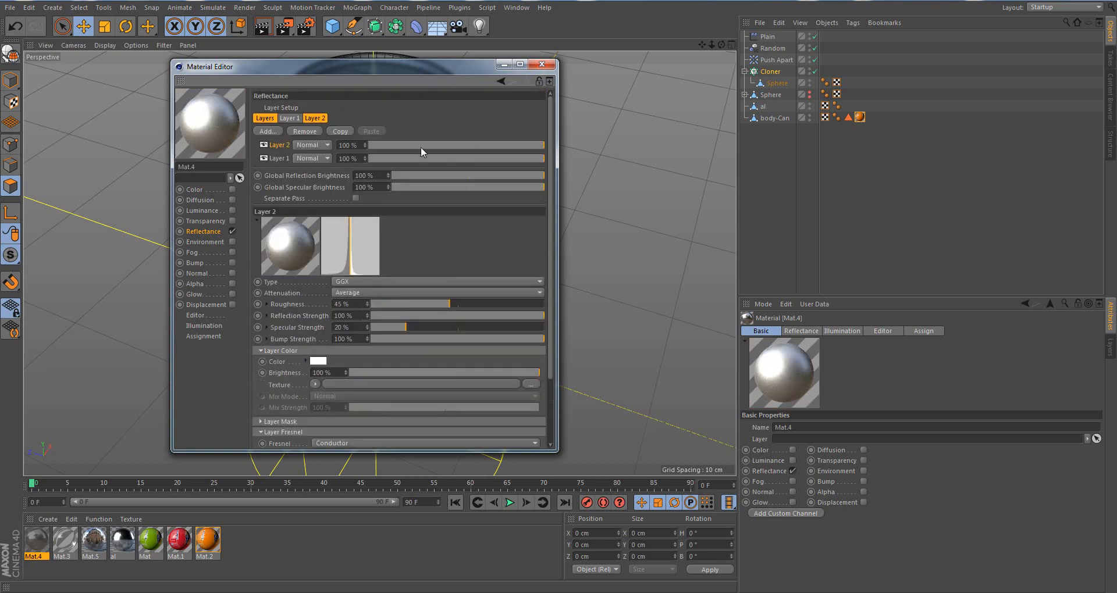
left_click(458, 142)
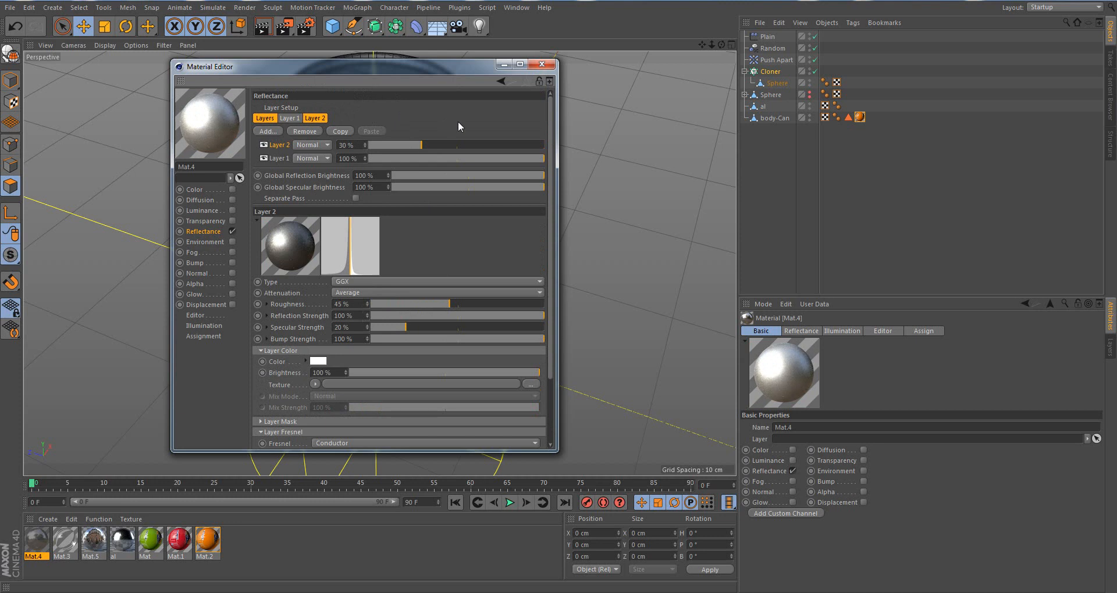
left_click(542, 63)
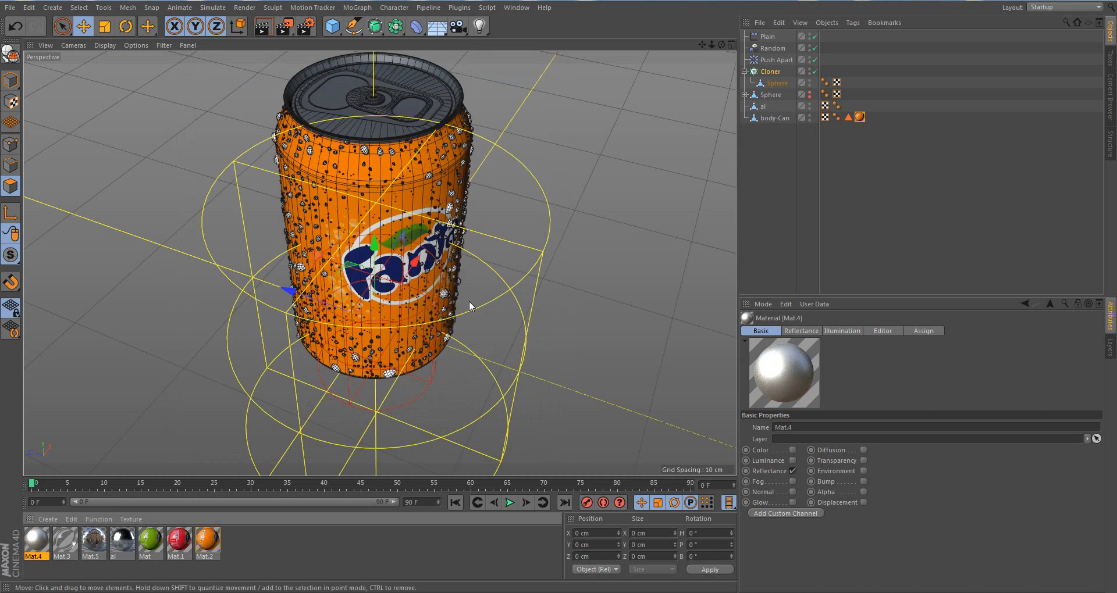
Apply the aluminum Mat.4 to the al object and the water Mat.3 to the Cloner
left_click_drag(37, 534, 779, 46)
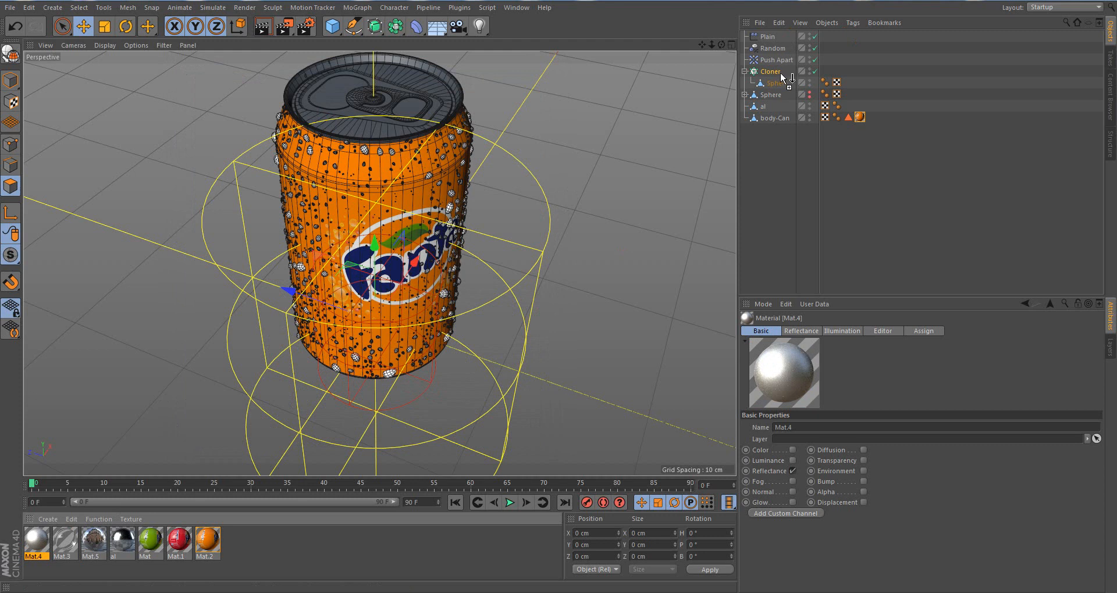
left_click_drag(780, 83, 764, 110)
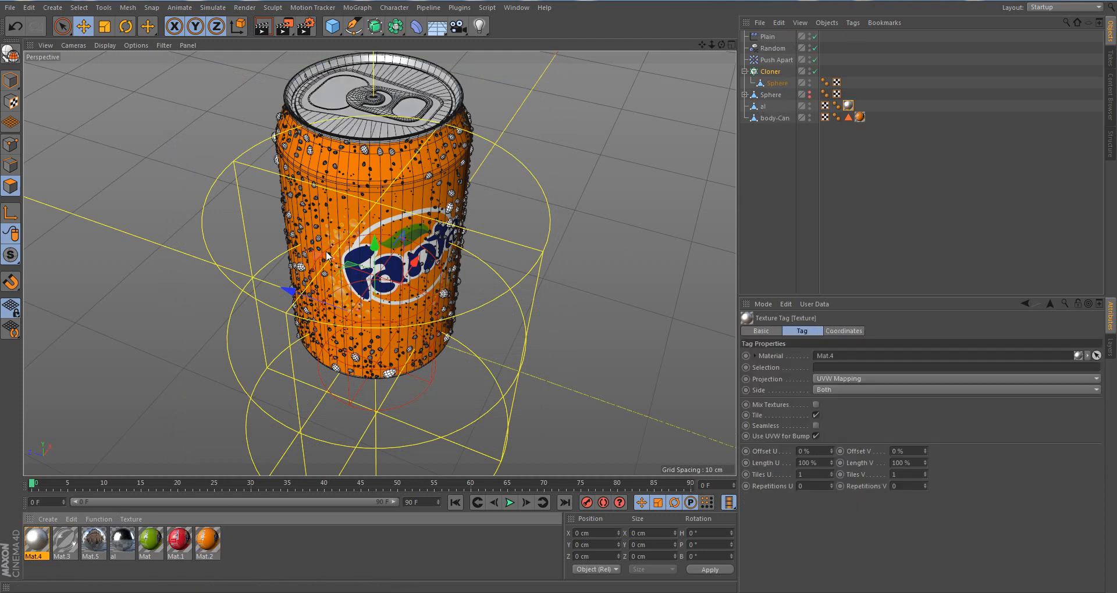
mouse_move(64, 539)
left_mouse_down()
mouse_move(124, 536)
mouse_move(829, 105)
mouse_move(783, 105)
mouse_move(800, 67)
mouse_move(865, 117)
mouse_move(841, 121)
mouse_move(870, 123)
mouse_move(775, 70)
left_mouse_up()
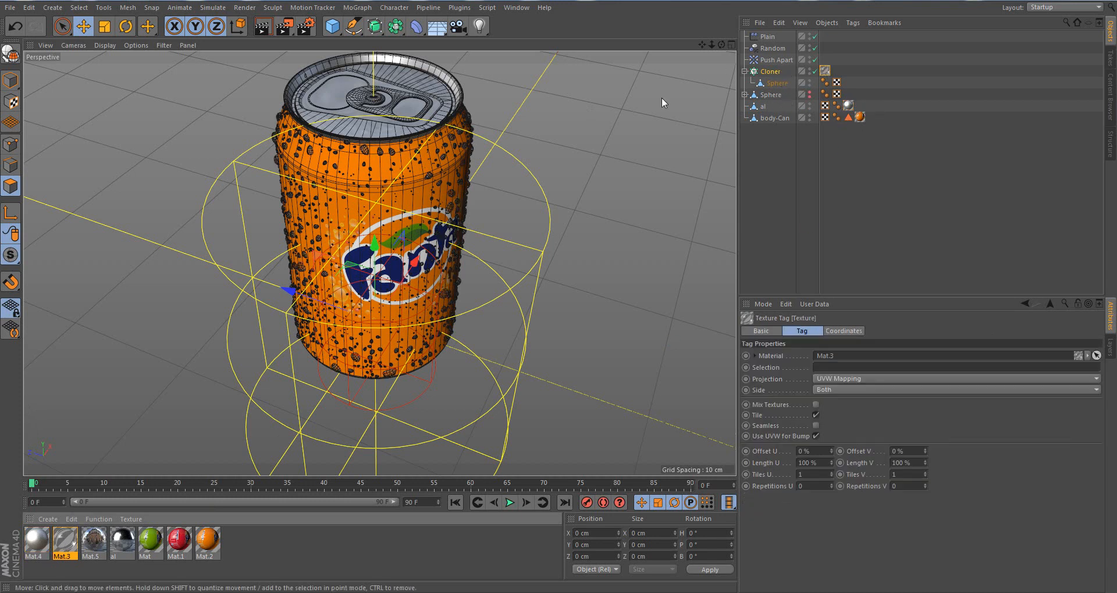
Duplicate the Cloner together with its child sphere and water material as a separate object in the hierarchy
left_click_drag(721, 44, 687, 67)
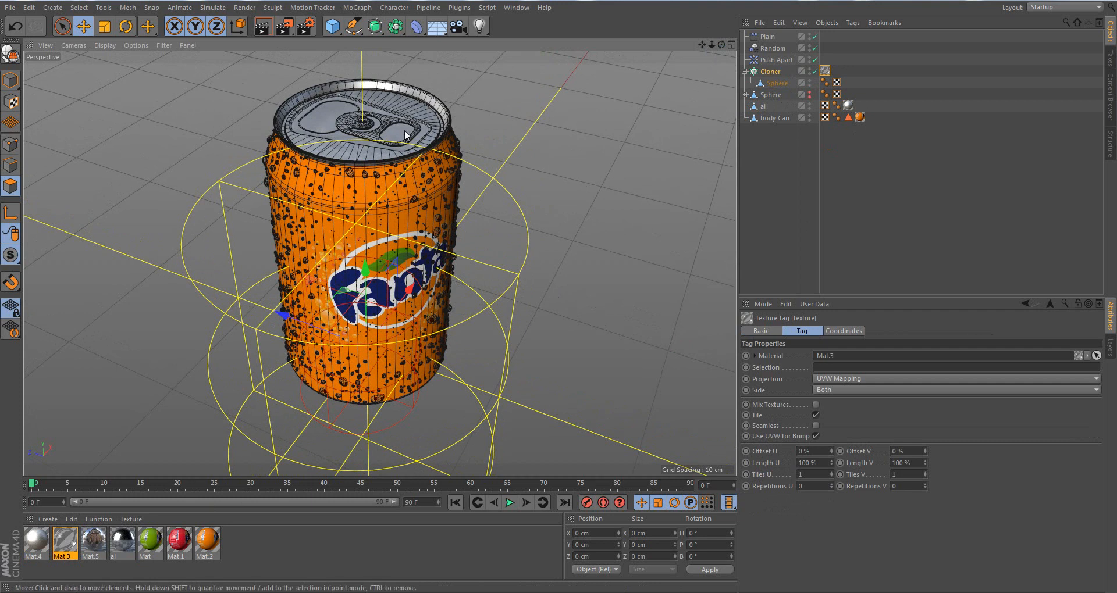
left_click(773, 73)
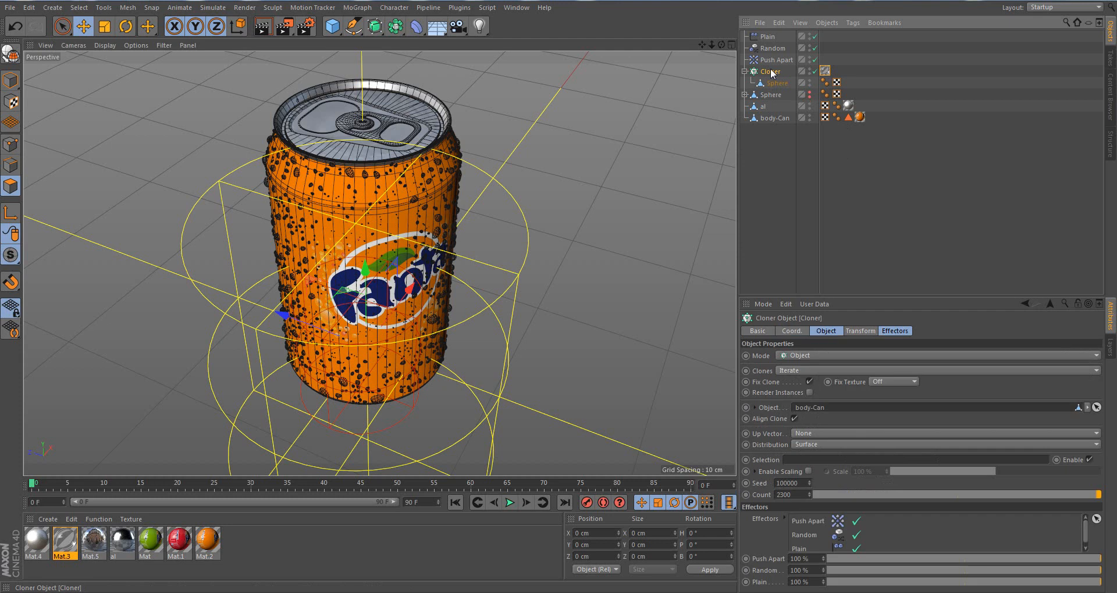
left_click_drag(773, 73, 772, 152, "ctrl")
left_click(778, 141)
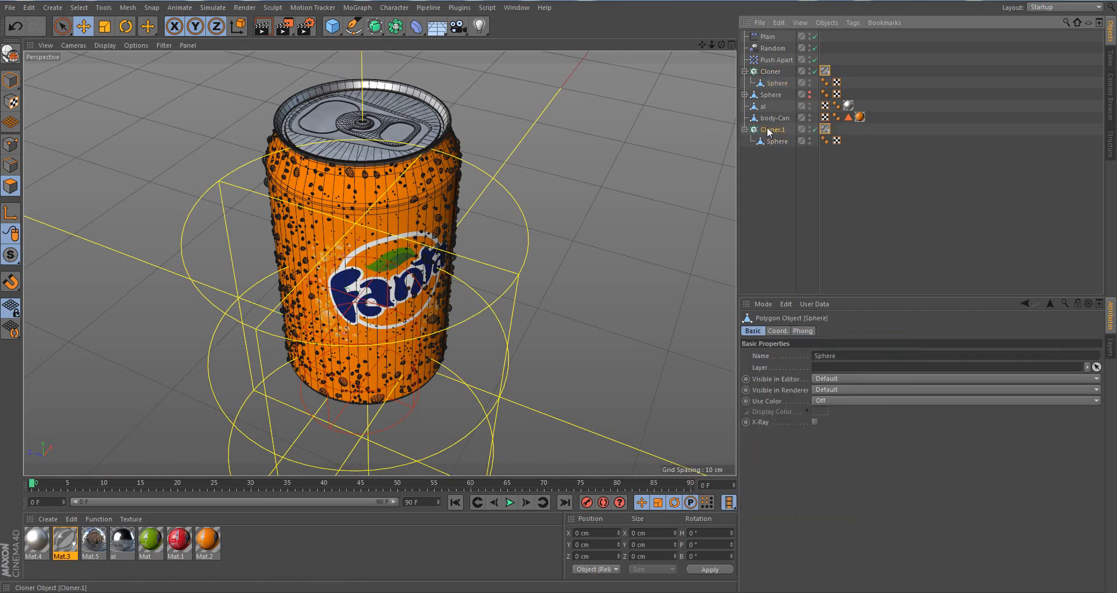
Set the duplicated cloner's clone count to 900 and distribute its clones over the al object
left_click(773, 129)
left_click(1096, 407)
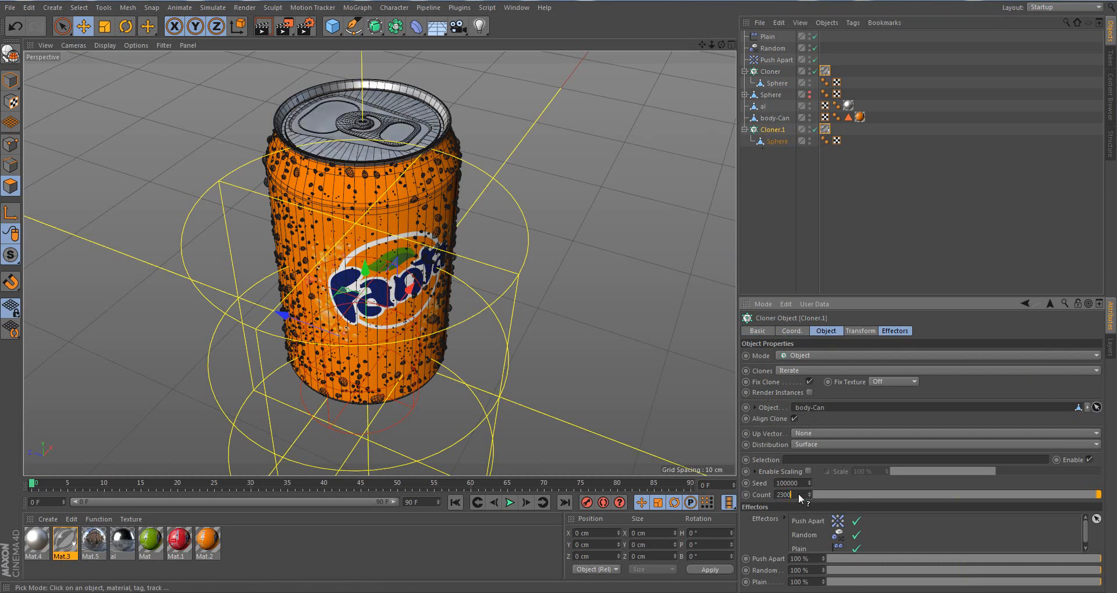
type("159")
key("Return")
left_click(763, 107)
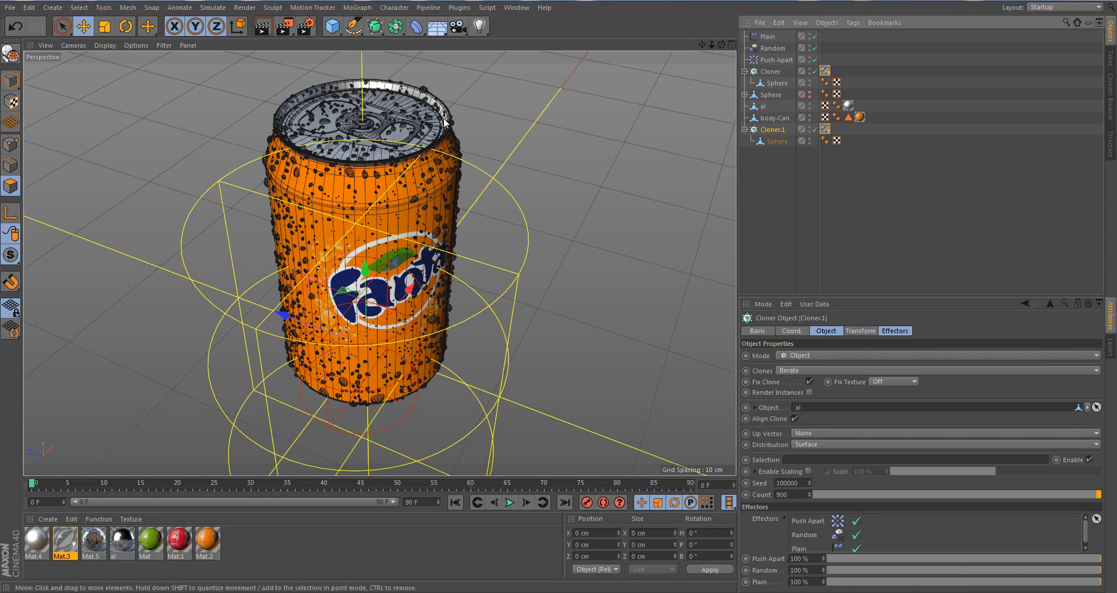
Reduce the clone count of the cloner on the can's aluminum parts to 500
scroll(396, 121, "up", 3)
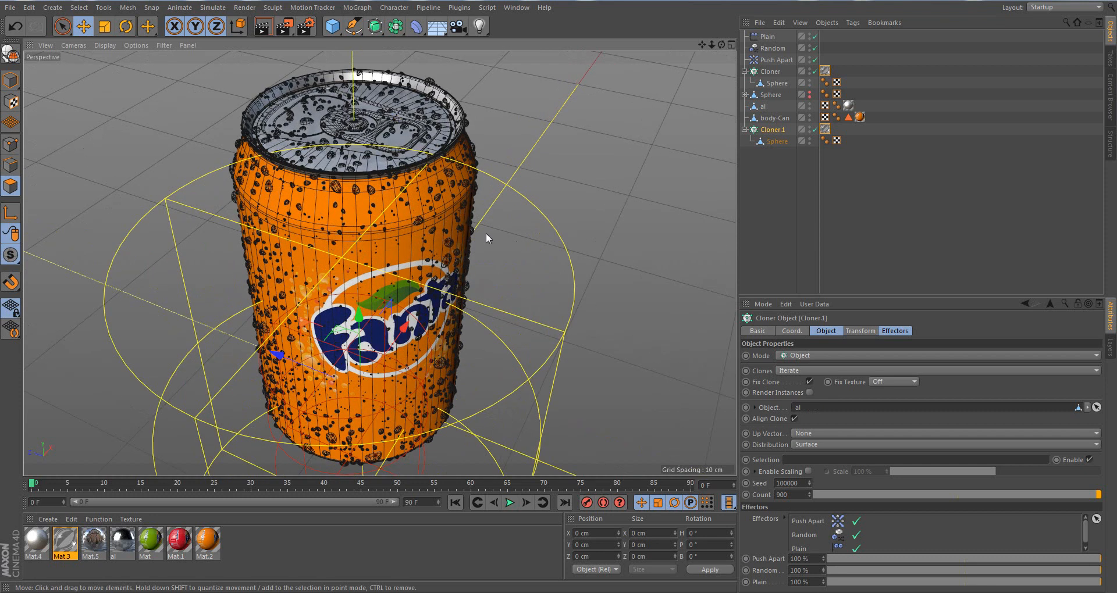
scroll(423, 176, "up", 3)
double_click(781, 495)
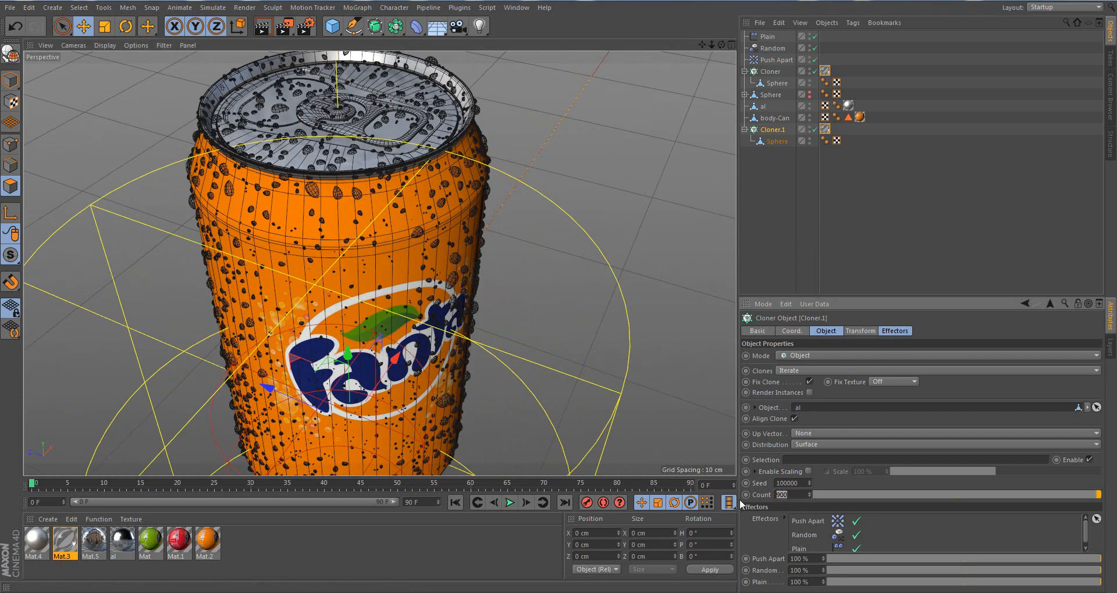
type("500")
left_click(1029, 483)
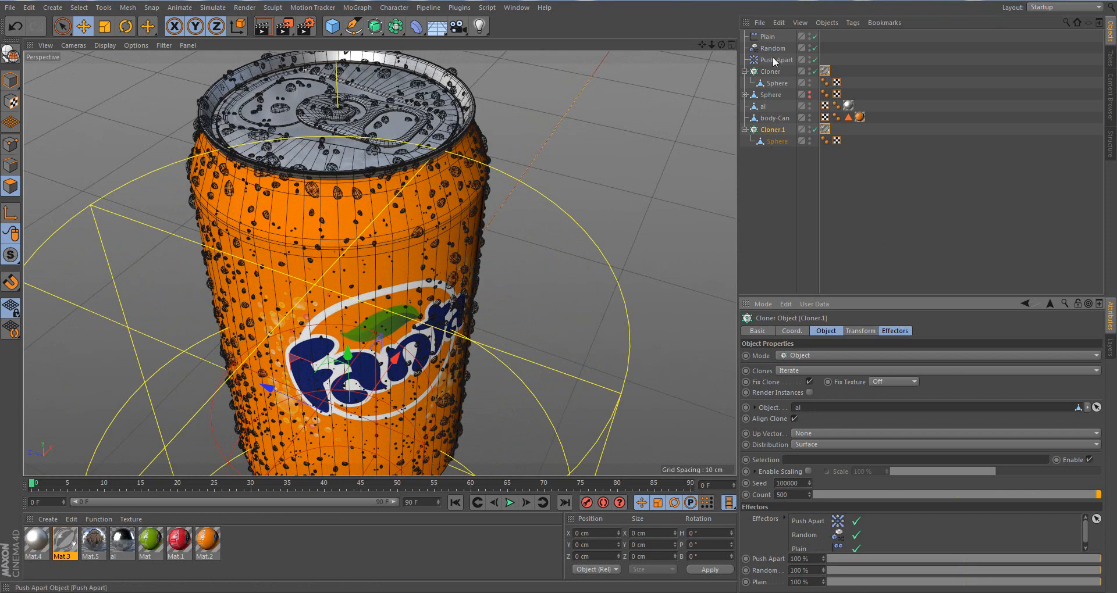
Add a Floor object to the can scene
mouse_move(712, 44)
left_mouse_down()
mouse_move(664, 48)
mouse_move(702, 41)
left_mouse_up()
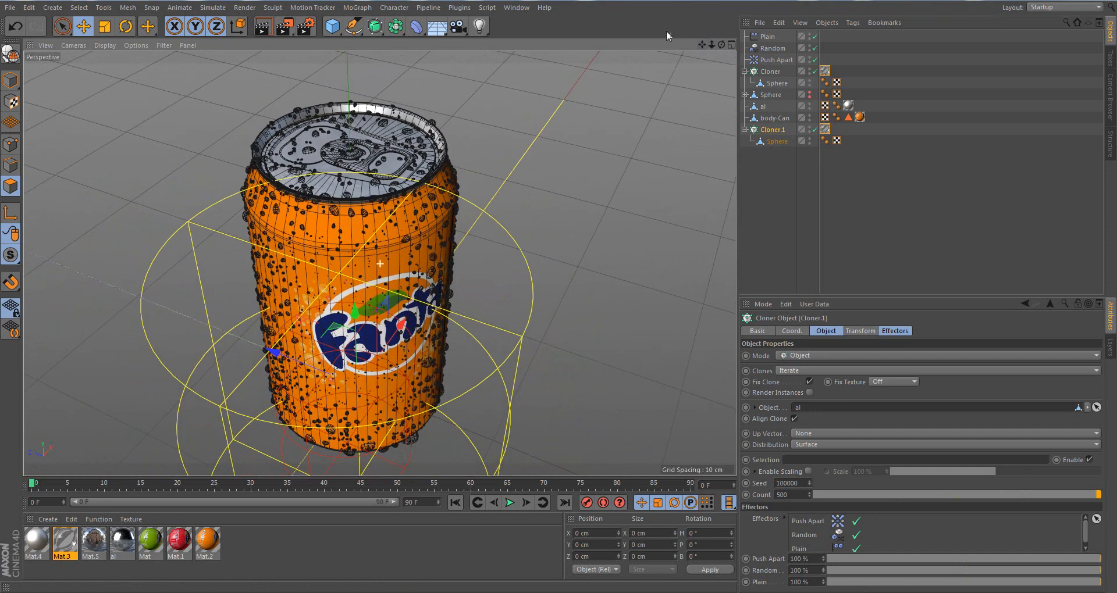
left_click_drag(435, 32, 472, 43)
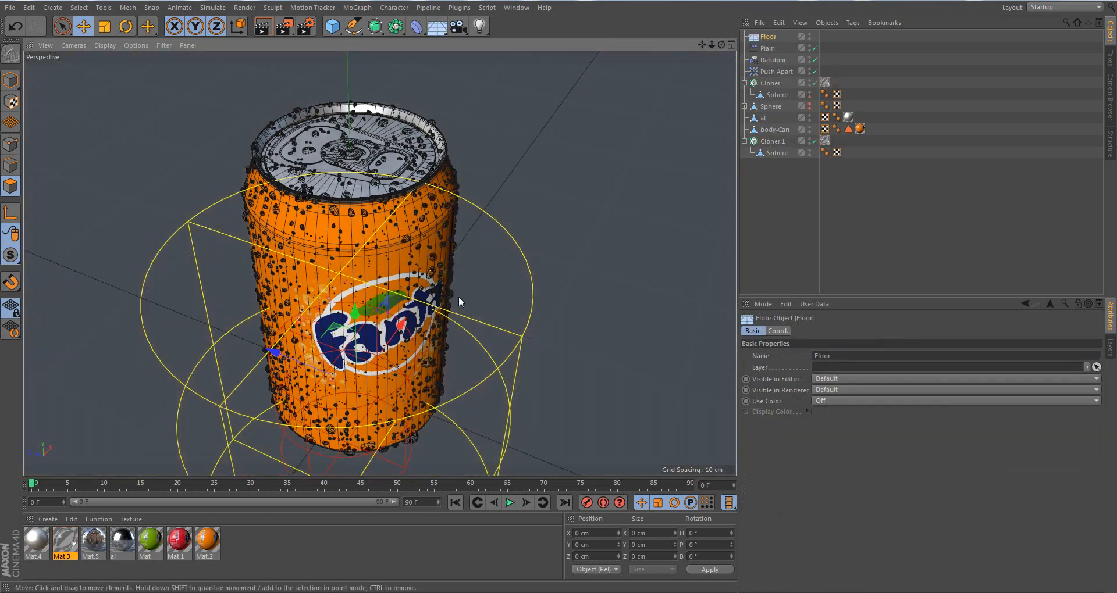
mouse_move(711, 42)
left_mouse_down()
mouse_move(723, 44)
mouse_move(704, 49)
left_mouse_up()
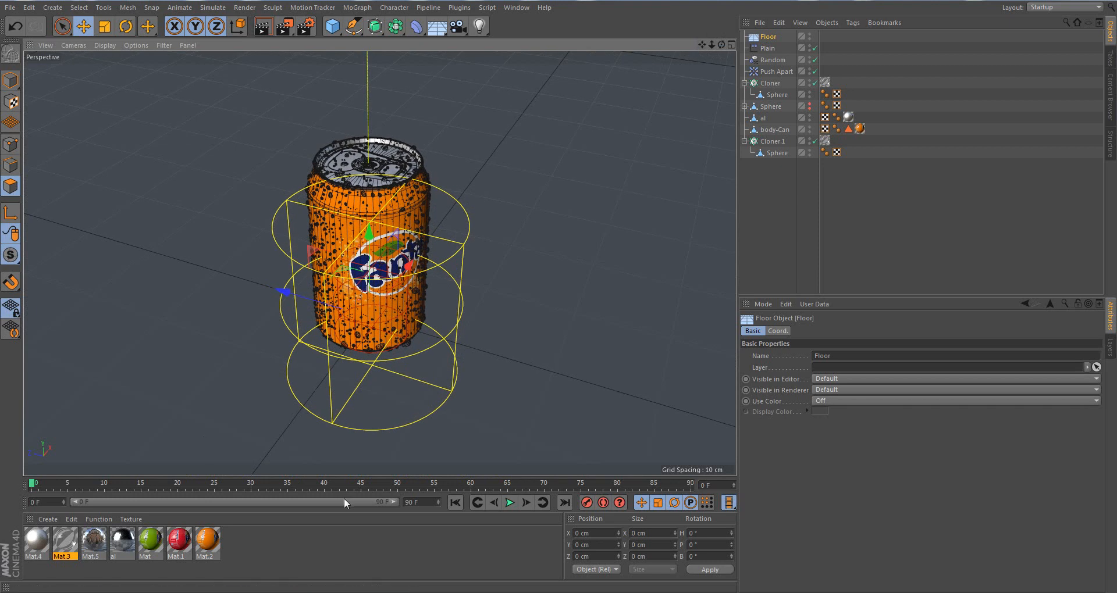
Add a Sky object and apply the Mat.5 material to it
left_click(437, 26)
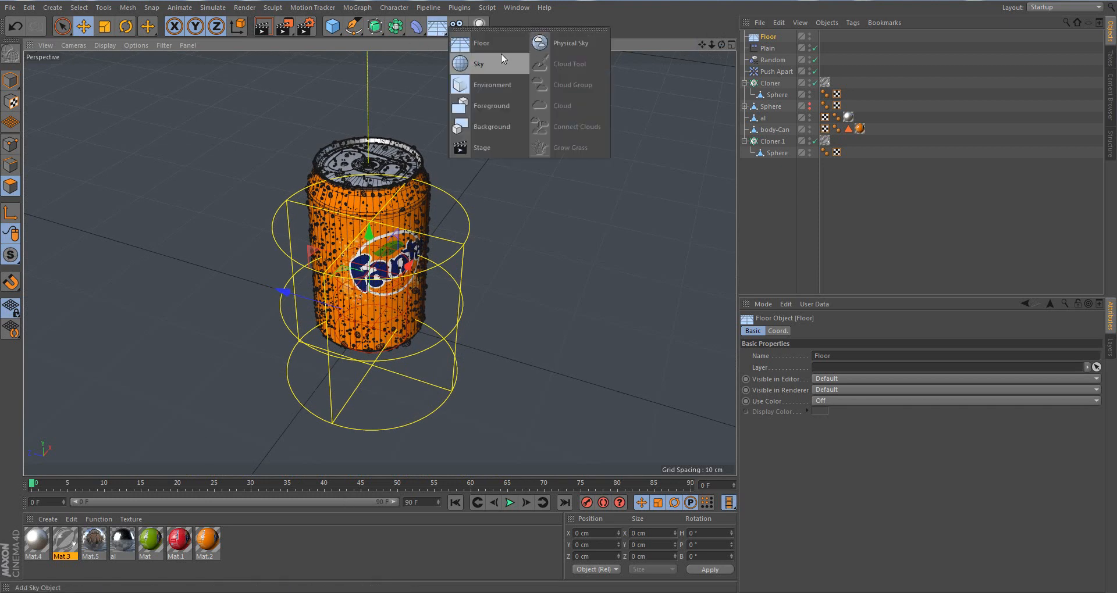
left_click(479, 66)
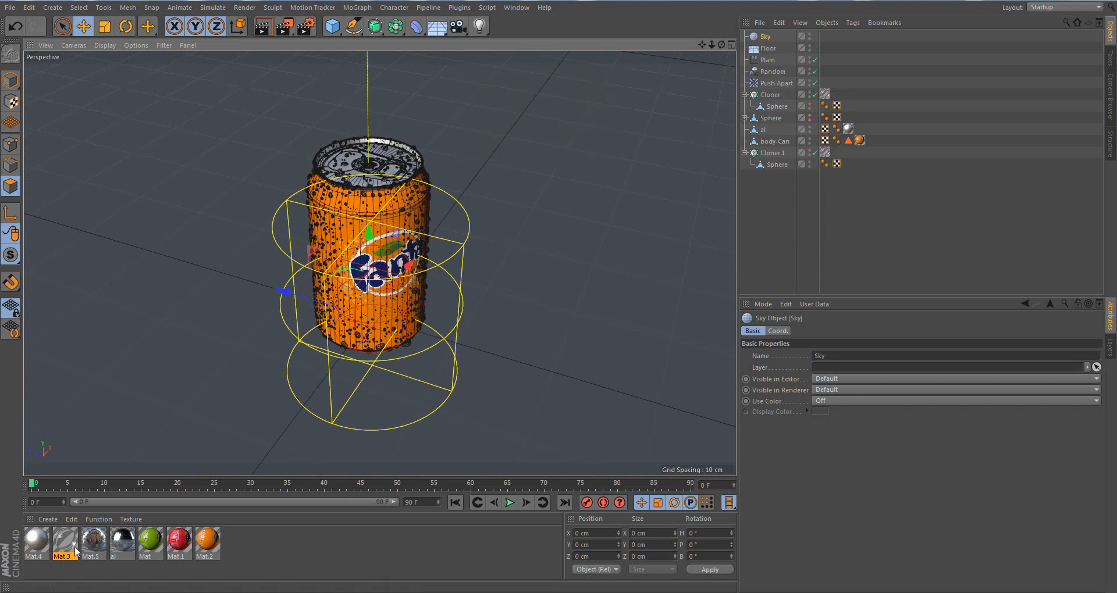
left_click_drag(93, 552, 763, 38)
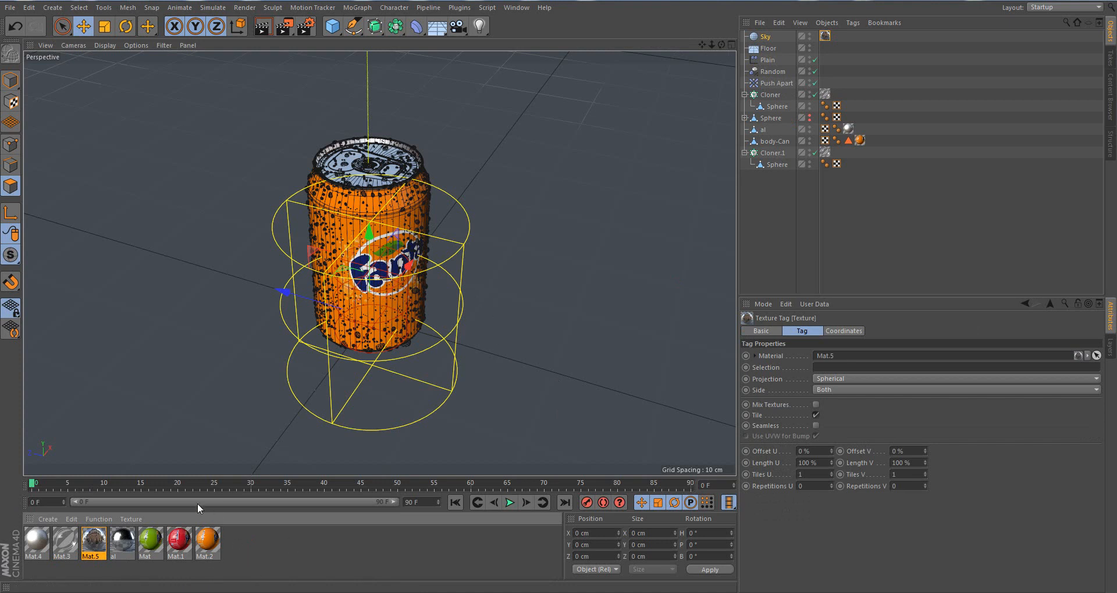
scroll(377, 168, "up", 5)
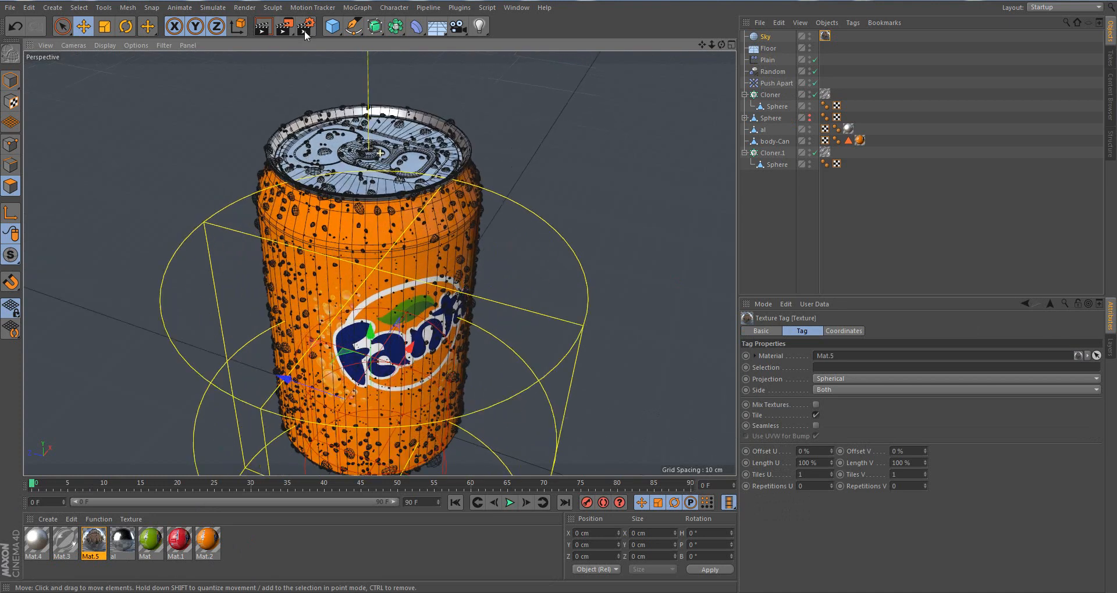
Switch the renderer to Physical in the render settings and open the Physical renderer's options
left_click(305, 26)
left_click(142, 23)
left_click(137, 50)
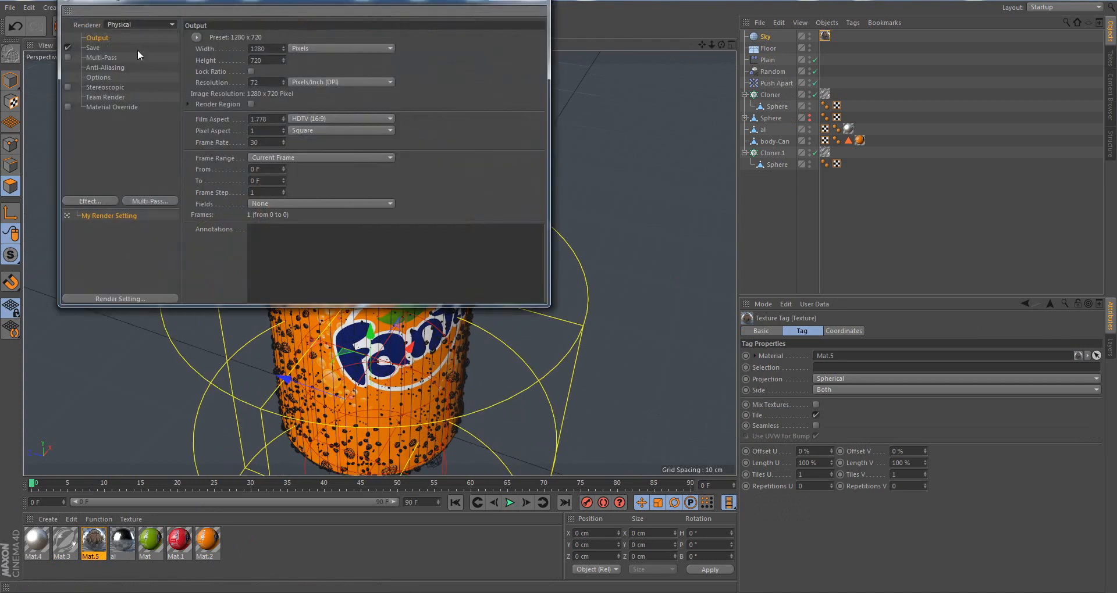
left_click(99, 117)
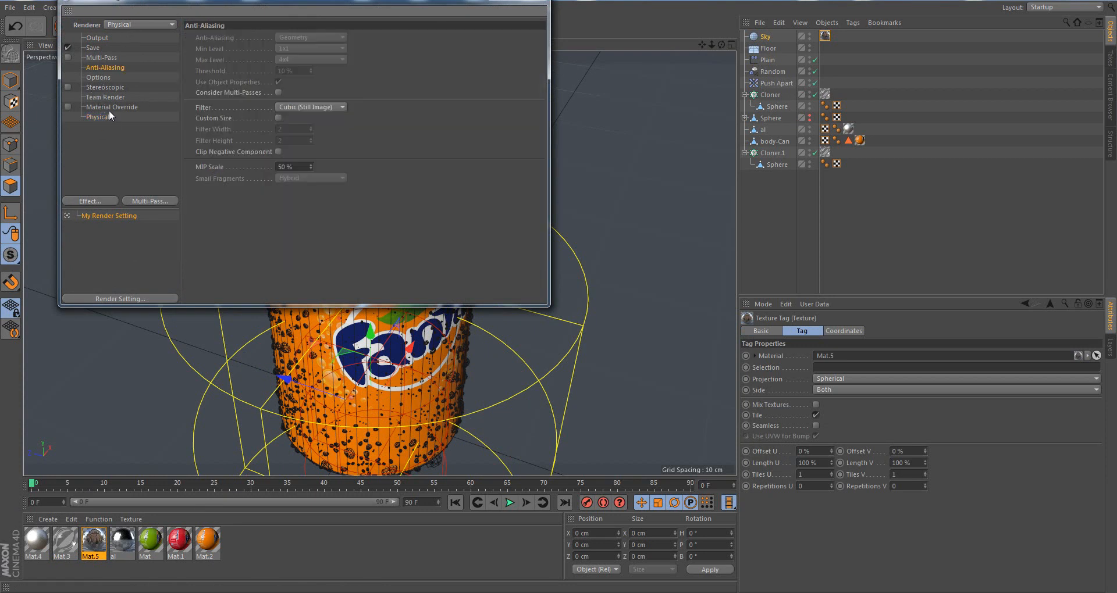
Add the Global Illumination effect, disable it, and close the render settings
left_click(90, 201)
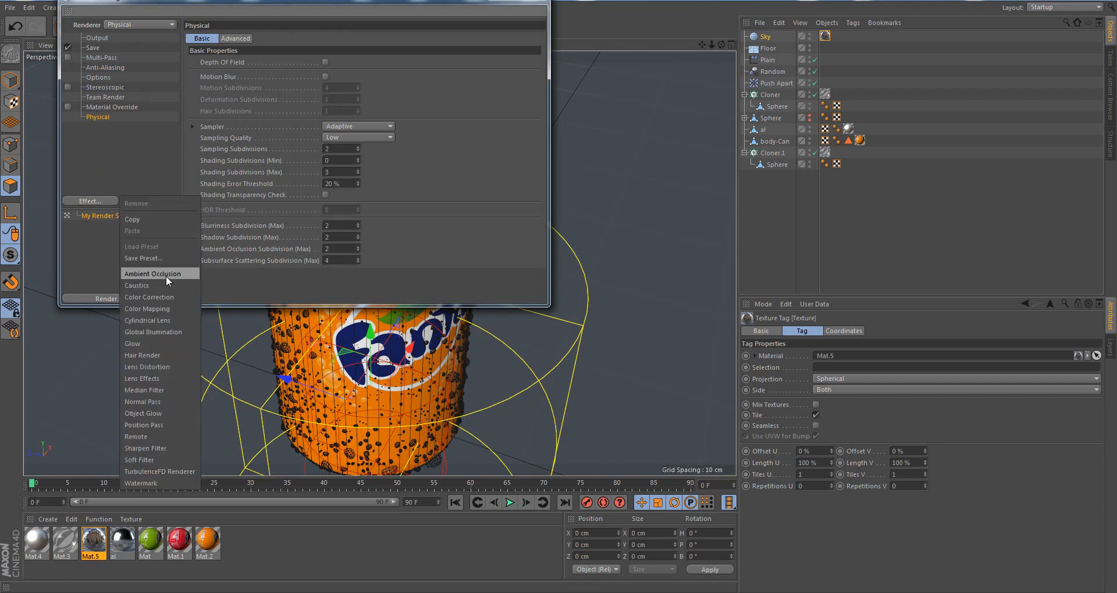
left_click(159, 332)
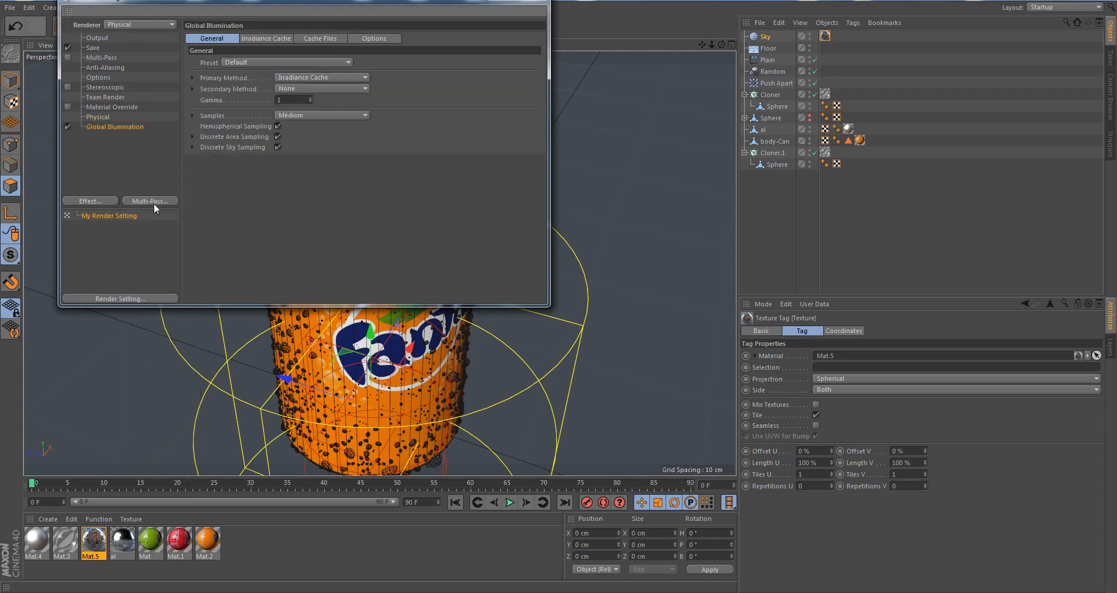
left_click(67, 127)
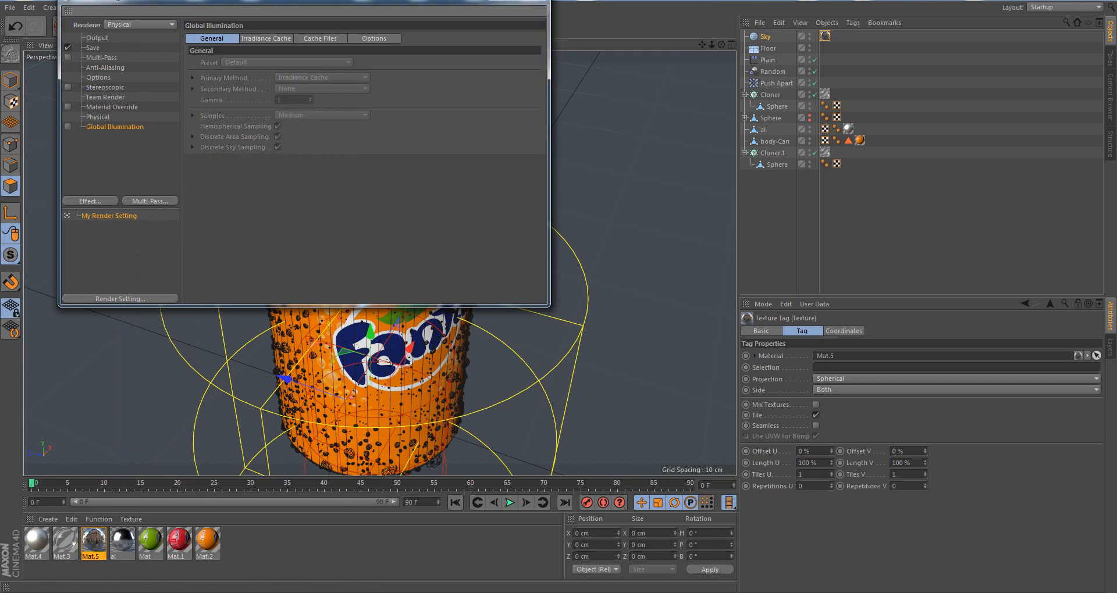
left_click(534, 1)
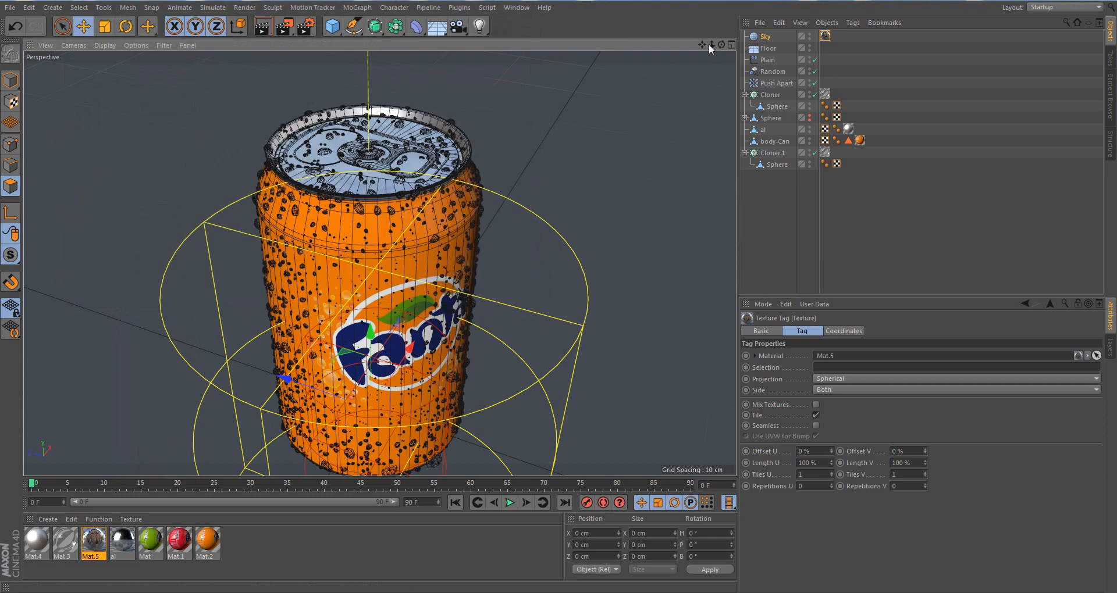
Add an omni light to the scene and hide both drop cloners
left_click_drag(702, 44, 700, 44)
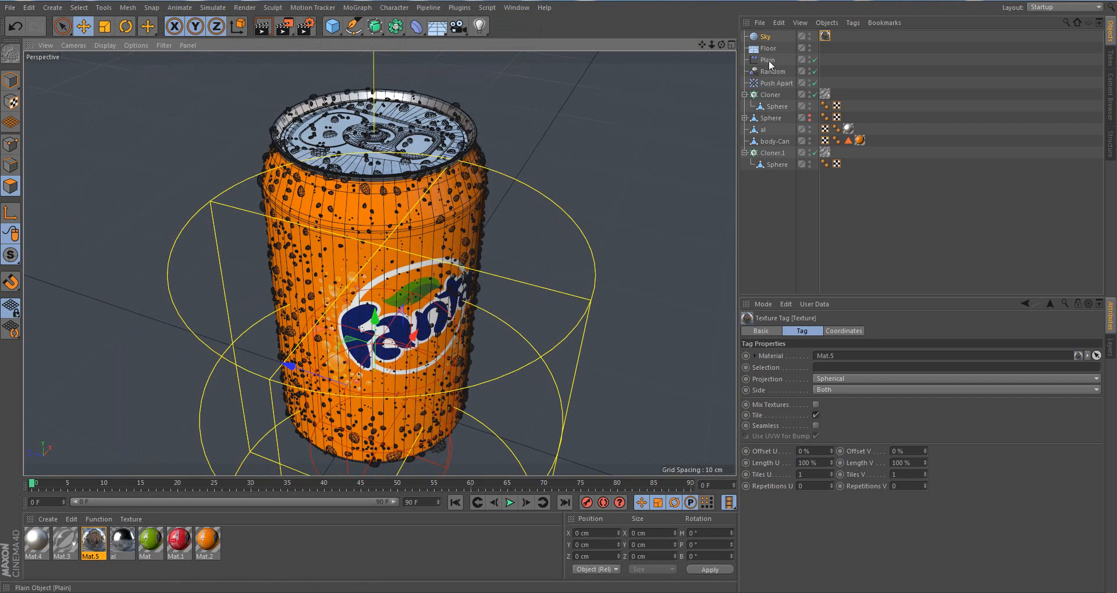
left_click_drag(711, 45, 683, 46)
left_click(481, 25)
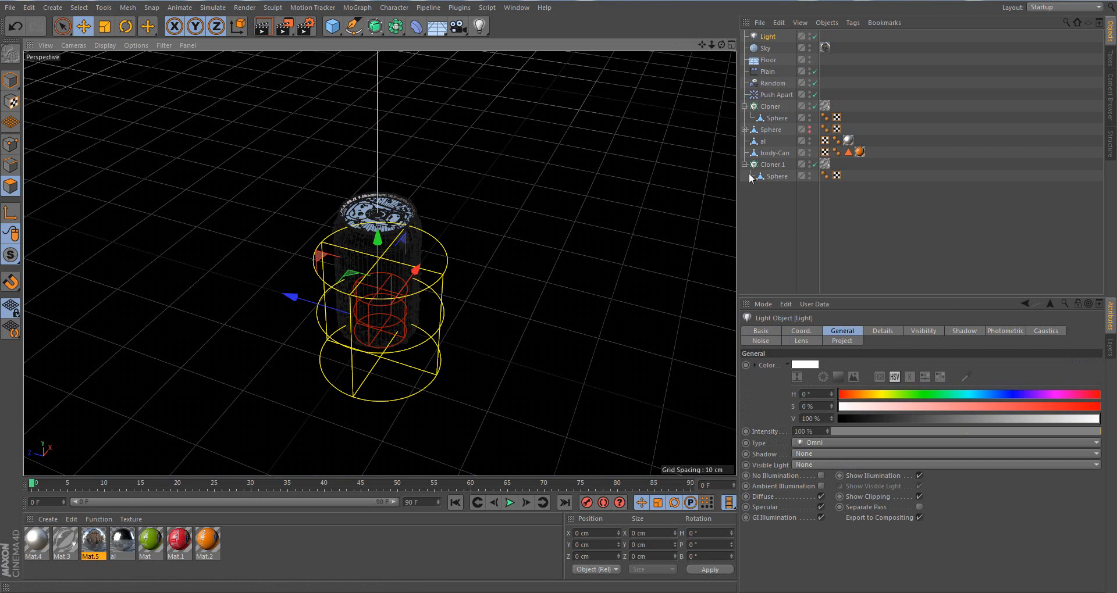
left_click(809, 105)
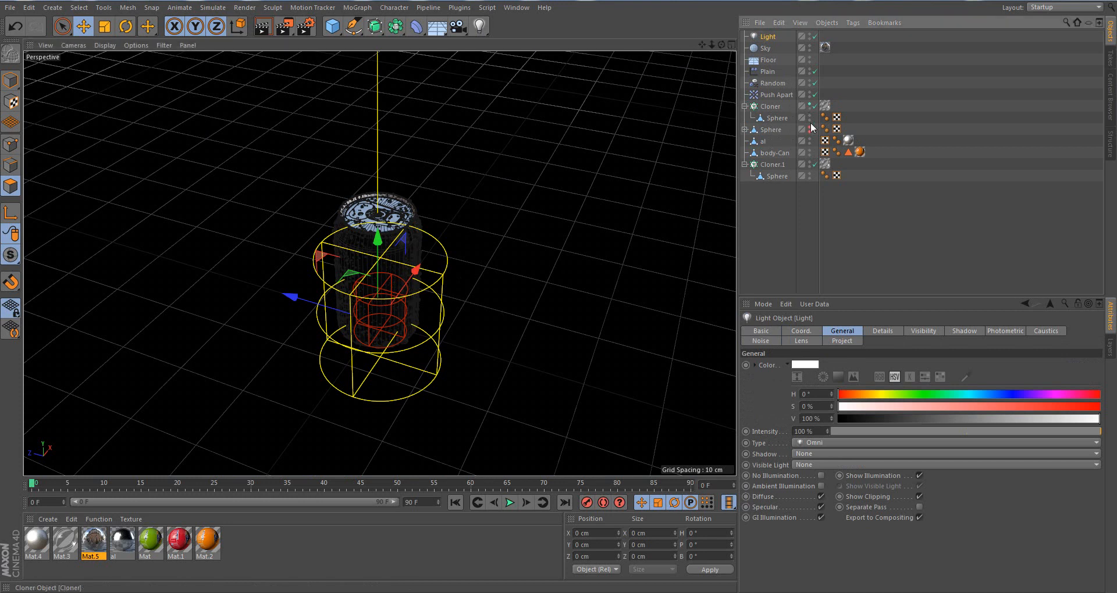
left_click(809, 163)
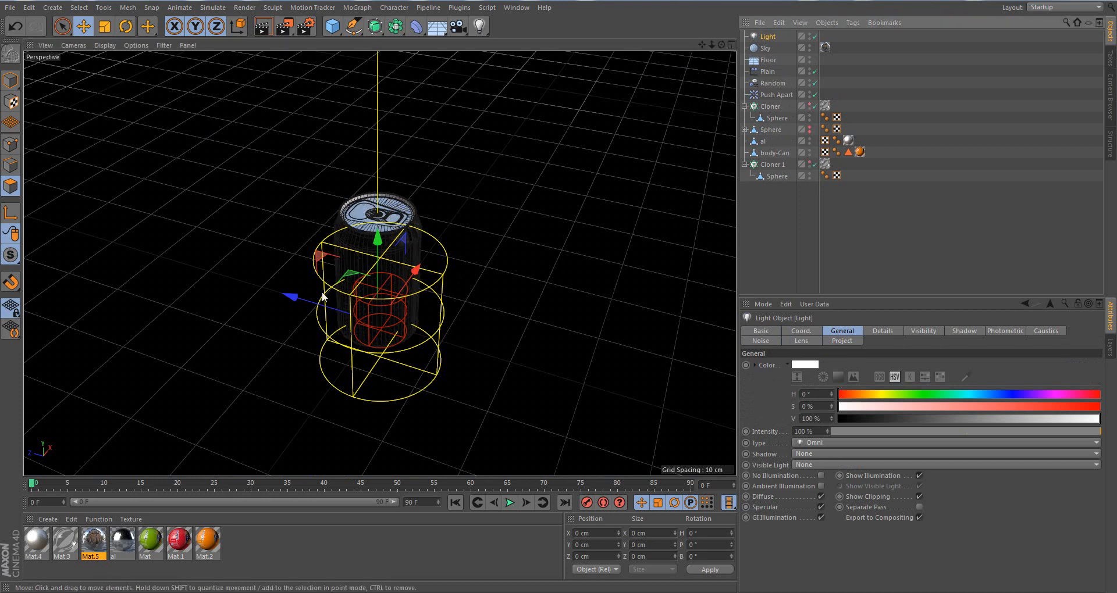
Place the light and two copies of it around the can, and raise all three lights above it
left_click_drag(324, 297, 430, 501)
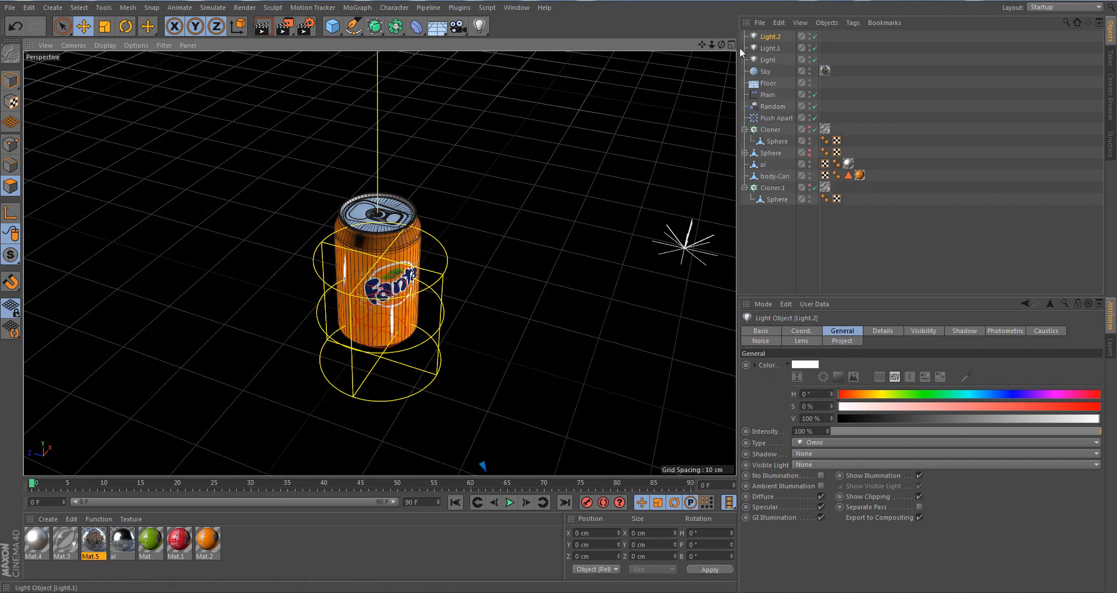
left_click_drag(712, 46, 674, 47)
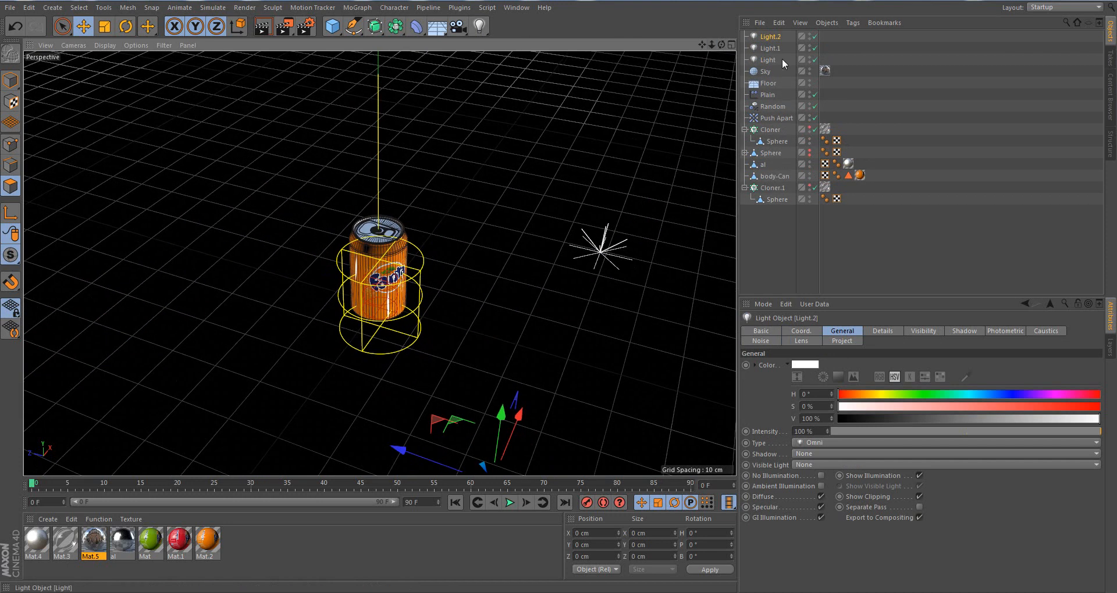
left_click(784, 64, "shift")
left_click_drag(384, 228, 421, 25)
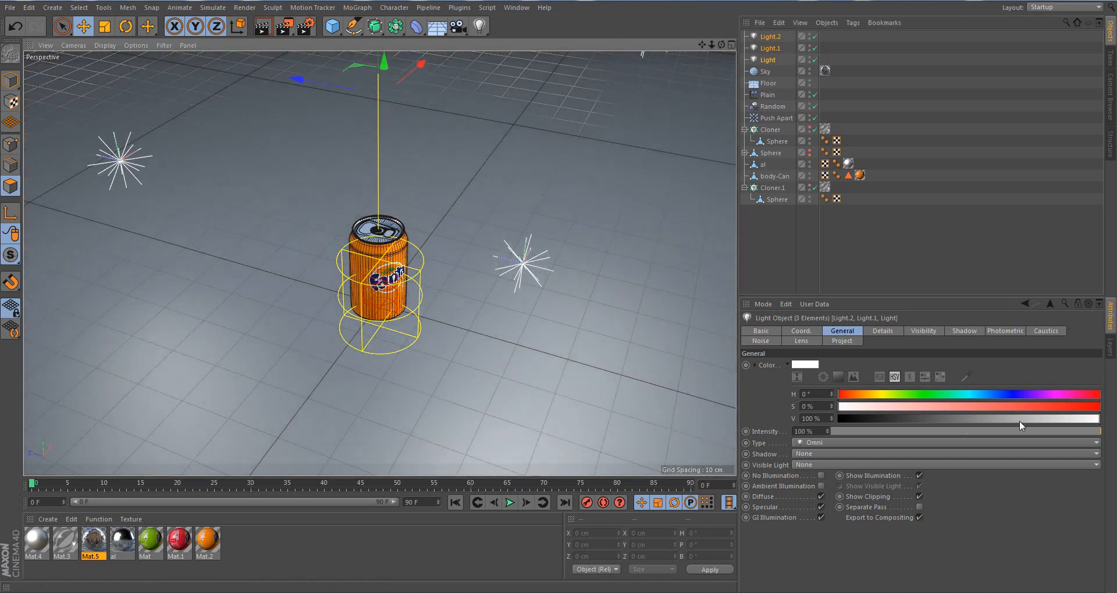
Lower the intensity of all three lights to 33%
left_click_drag(1016, 428, 922, 420)
scroll(346, 263, "up", 6)
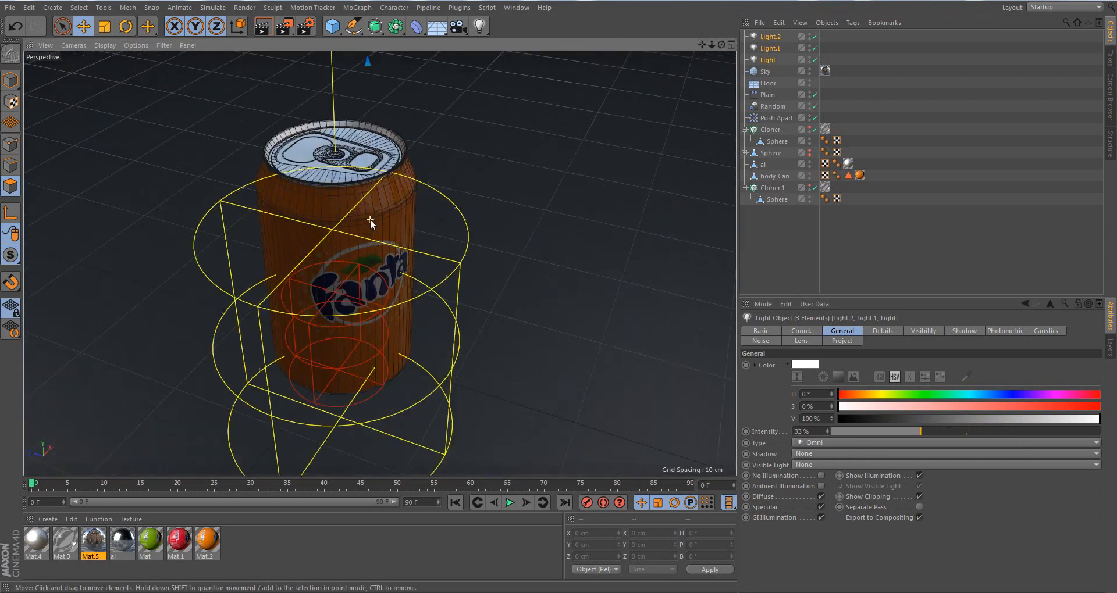
scroll(303, 280, "up", 3)
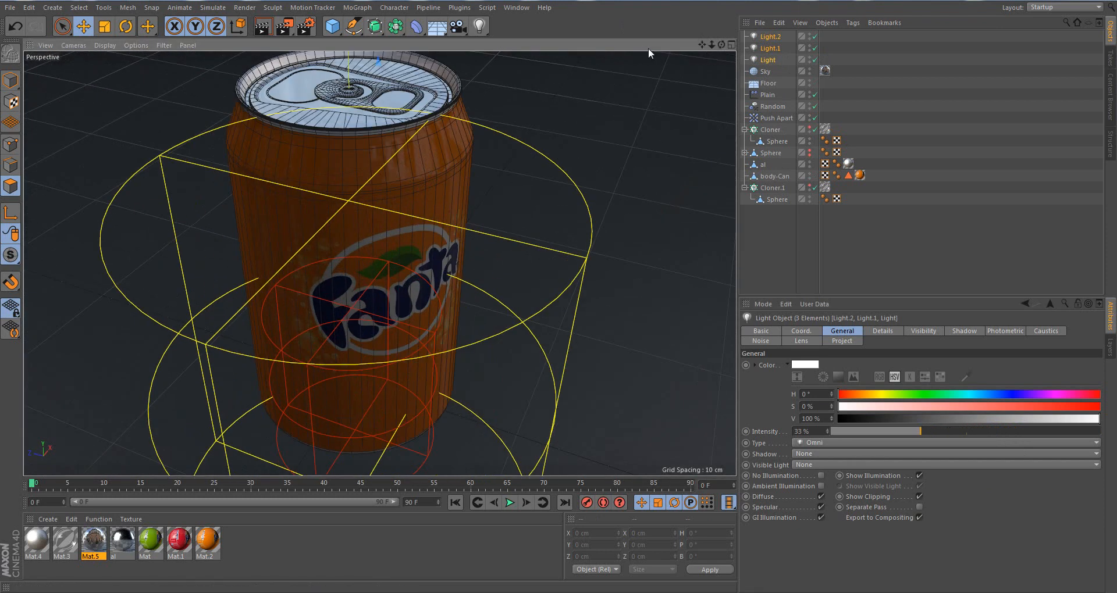
left_click_drag(711, 45, 559, 291)
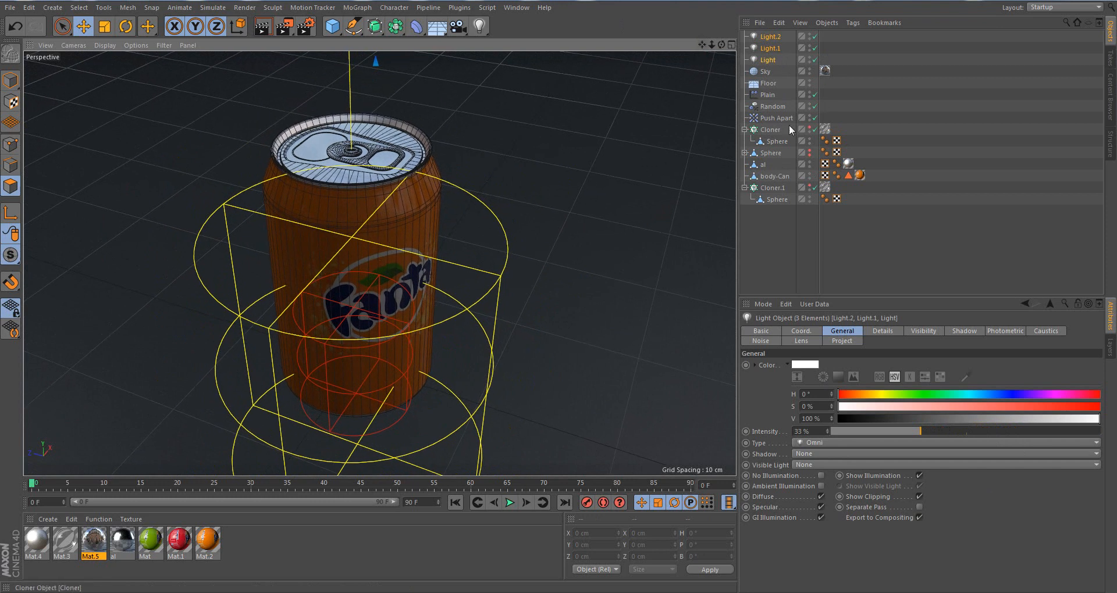
Make both drop cloners, Cloner and Cloner.1, visible again
left_click(811, 151)
left_click(810, 185)
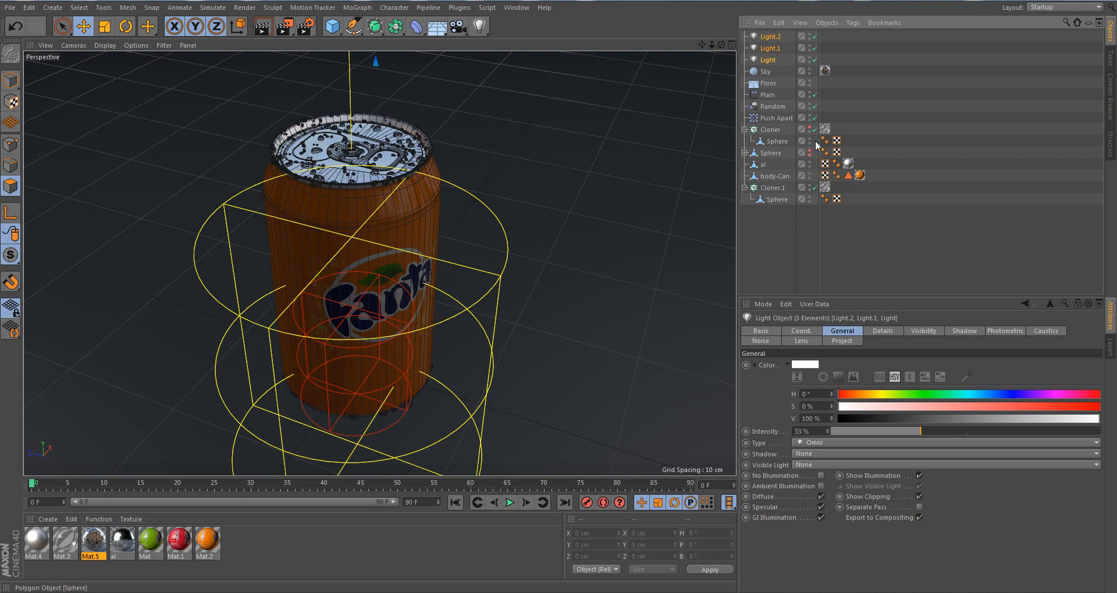
left_click(810, 129)
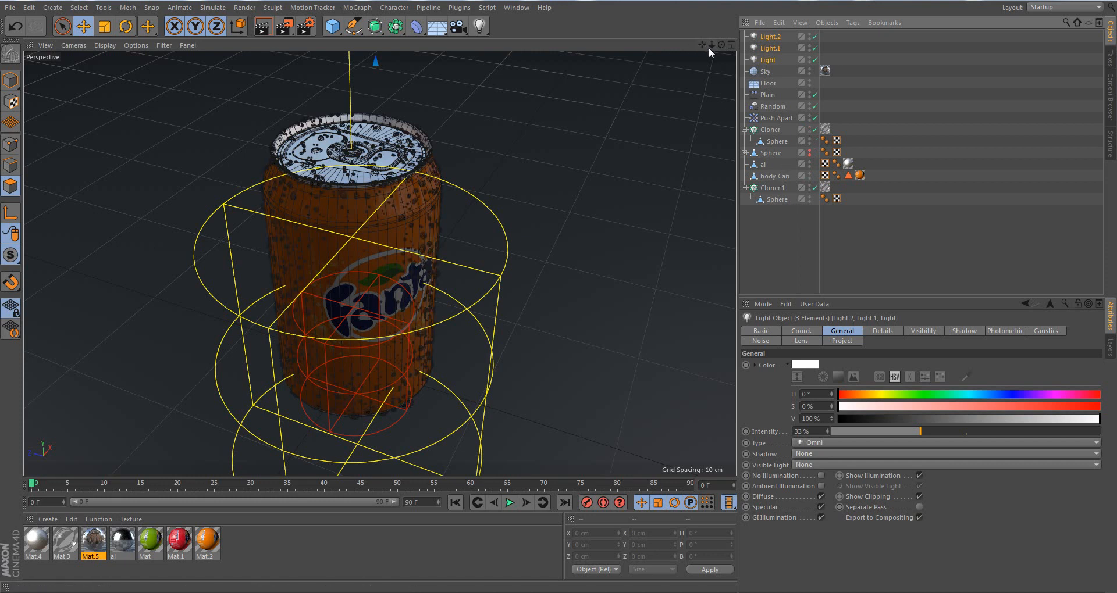
mouse_move(712, 45)
left_mouse_down()
mouse_move(730, 45)
mouse_move(711, 45)
left_mouse_up()
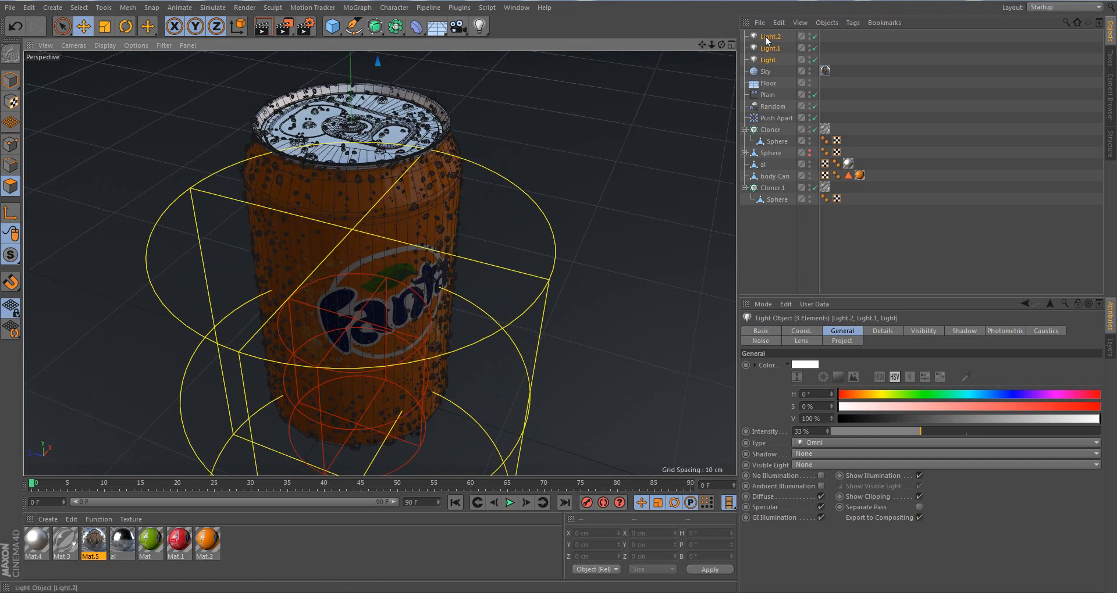
Give Light.2 soft shadow maps and render the current view
left_click(768, 37)
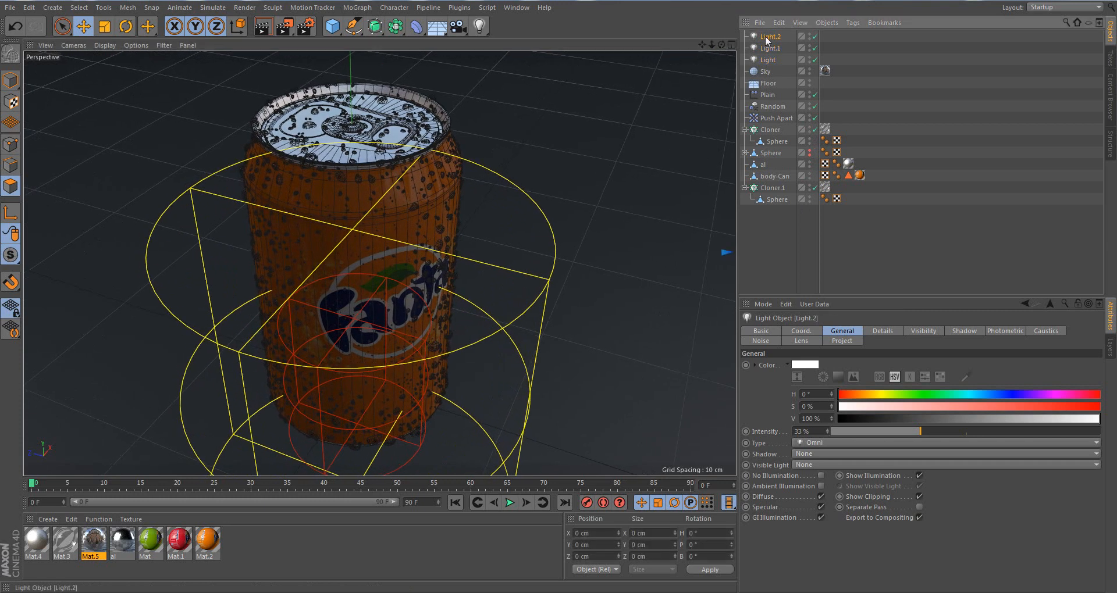
left_click(833, 455)
left_click(834, 478)
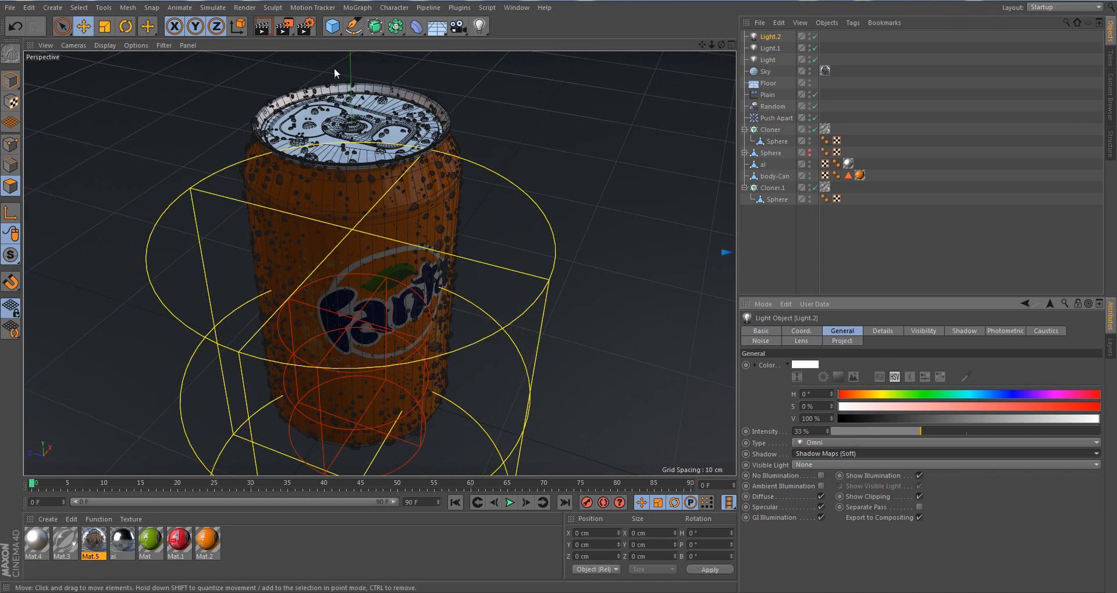
left_click(263, 27)
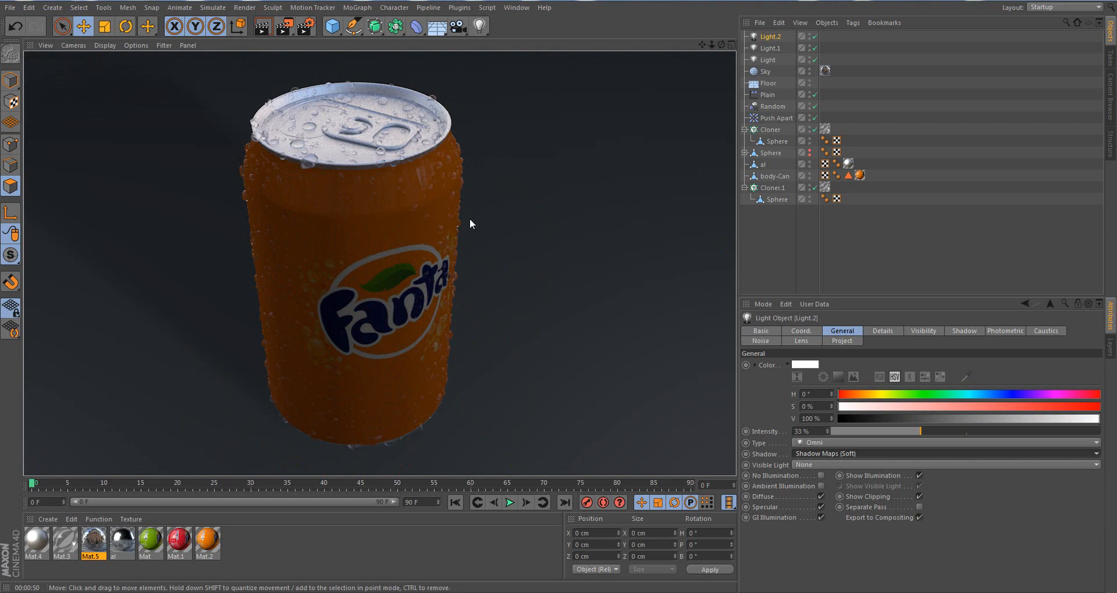
Create a new material, apply it to the floor, and set its color's V value to 85%
mouse_move(710, 46)
left_mouse_down()
mouse_move(739, 46)
mouse_move(727, 46)
left_mouse_up()
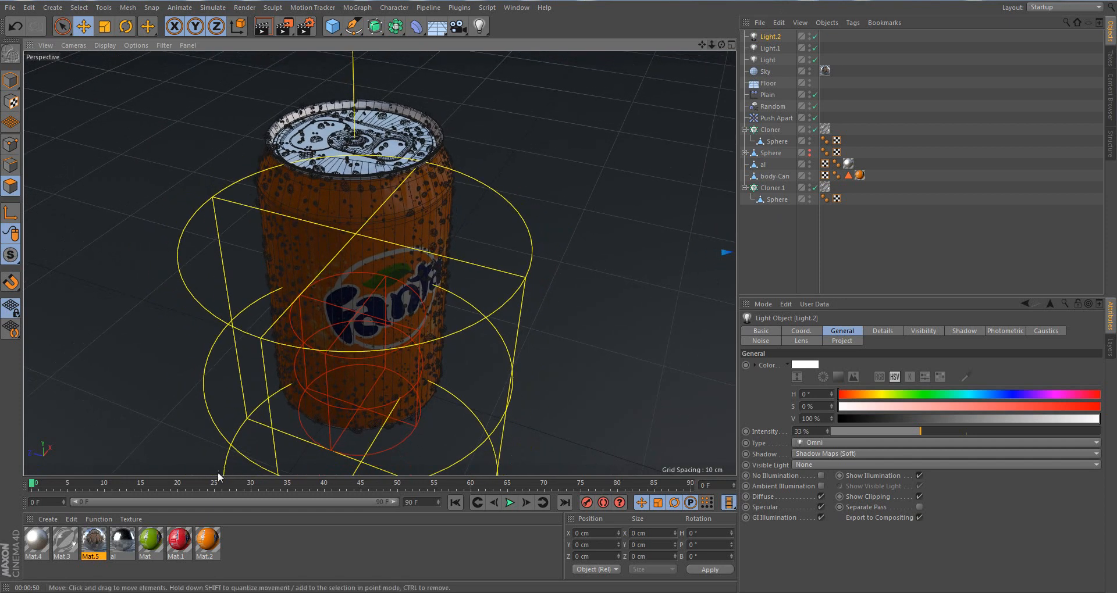
double_click(253, 539)
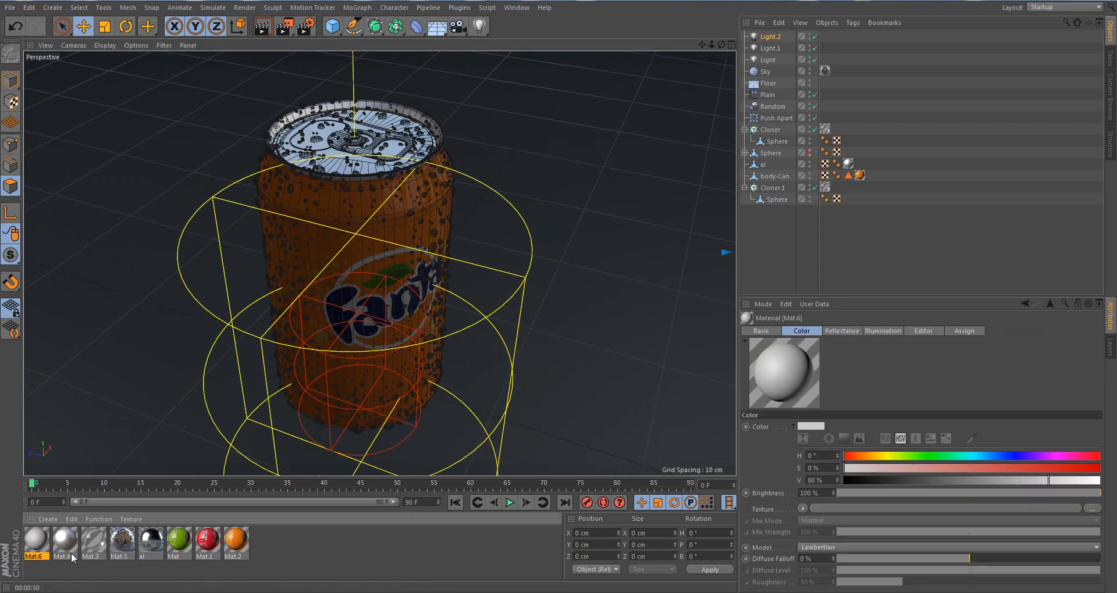
left_click_drag(37, 540, 523, 297)
left_click_drag(579, 243, 579, 244)
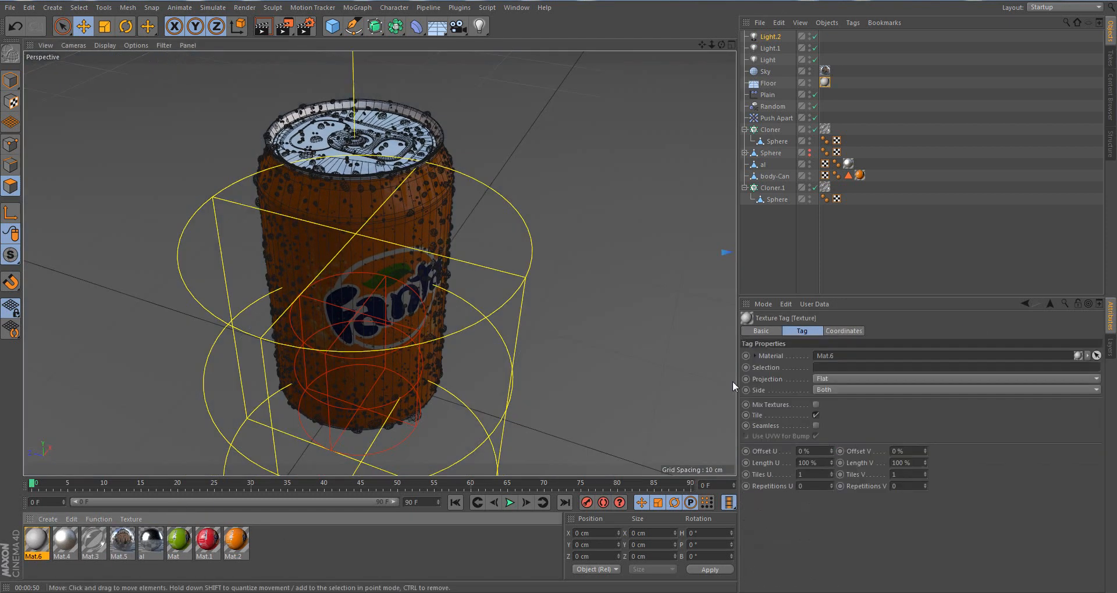
left_click(27, 550)
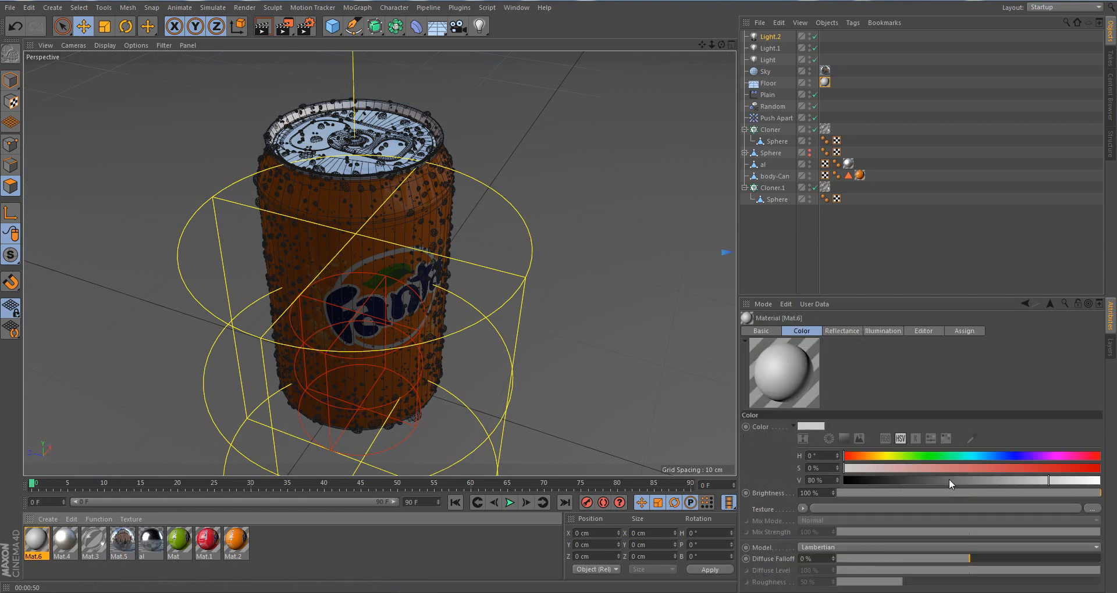
left_click_drag(1050, 480, 1062, 481)
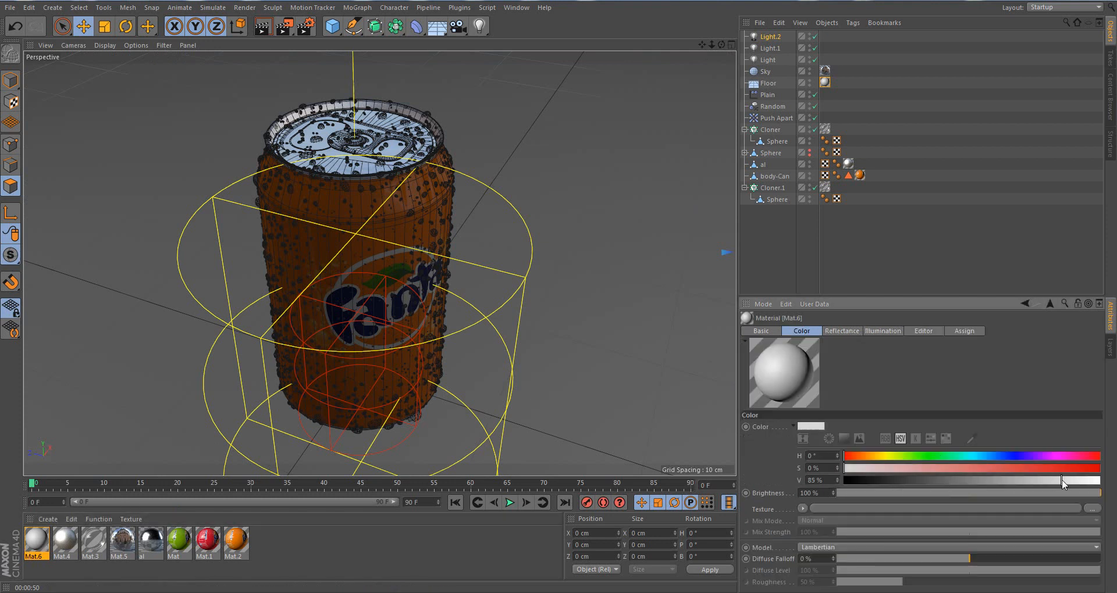
Set the intensity of all three lights to 54% and render the view
left_click(779, 60, "shift")
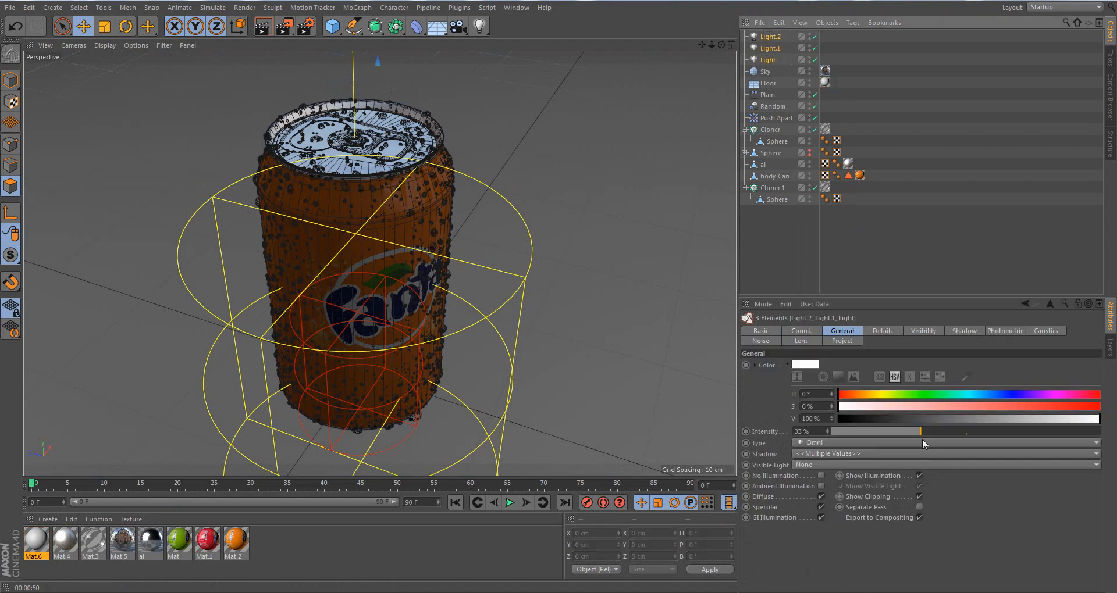
left_click_drag(958, 427, 961, 427)
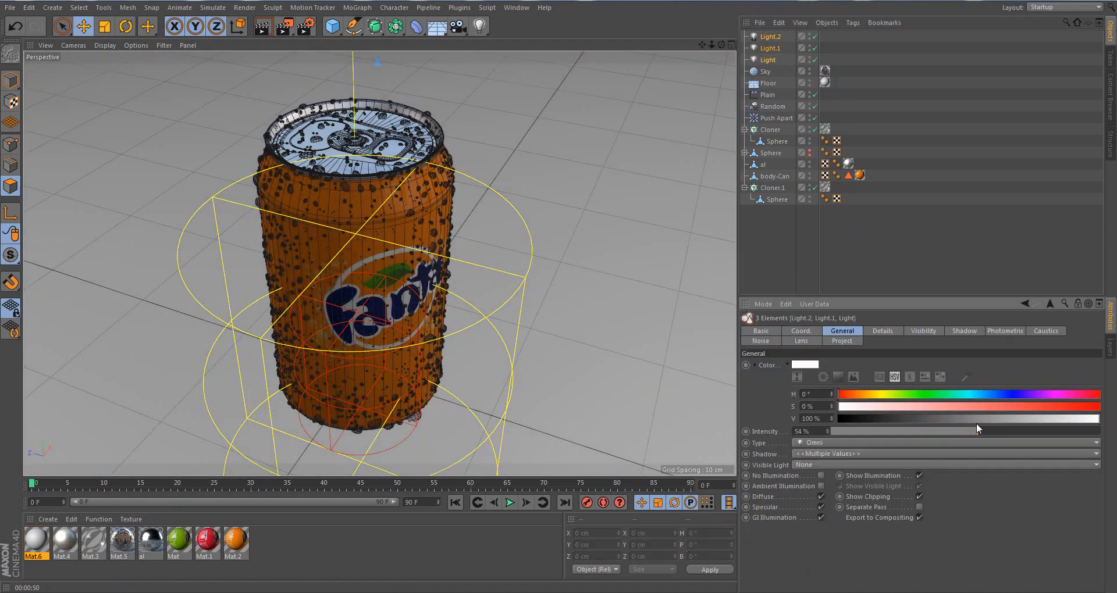
left_click(269, 29)
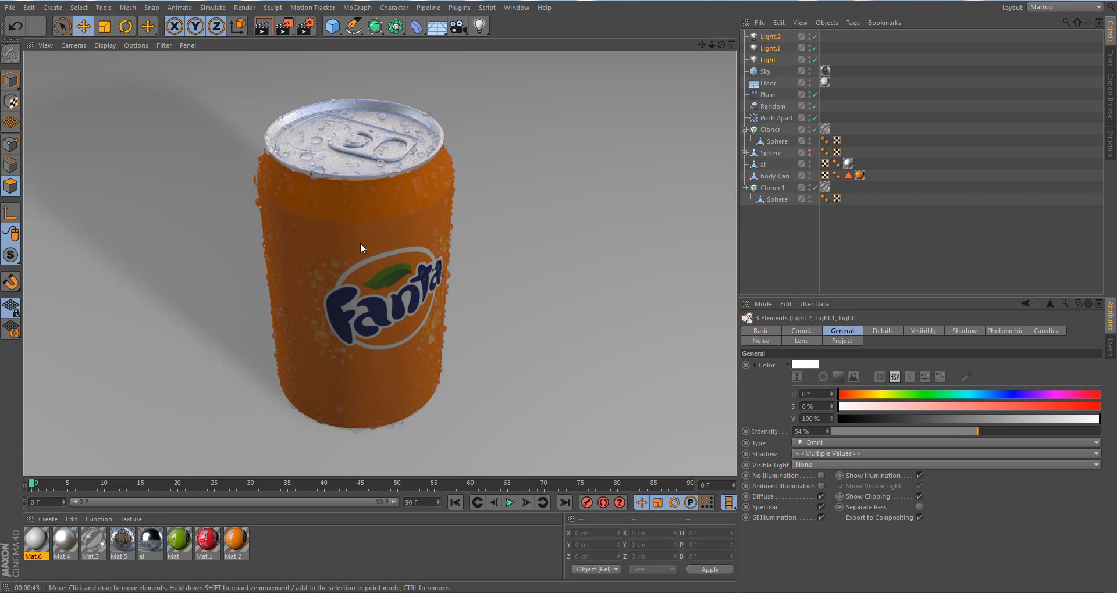
Set the reflectance layer strength to 29% for Mat.2 and 32% for Mat.1, and raise it for the green material Mat
left_click_drag(712, 45, 491, 281)
double_click(237, 543)
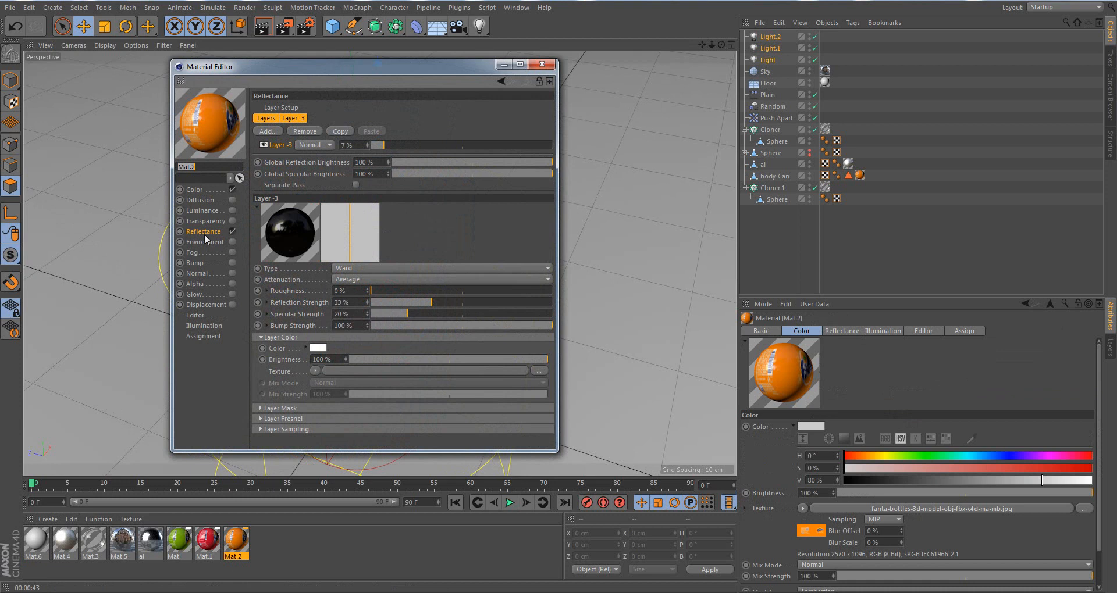
left_click(391, 144)
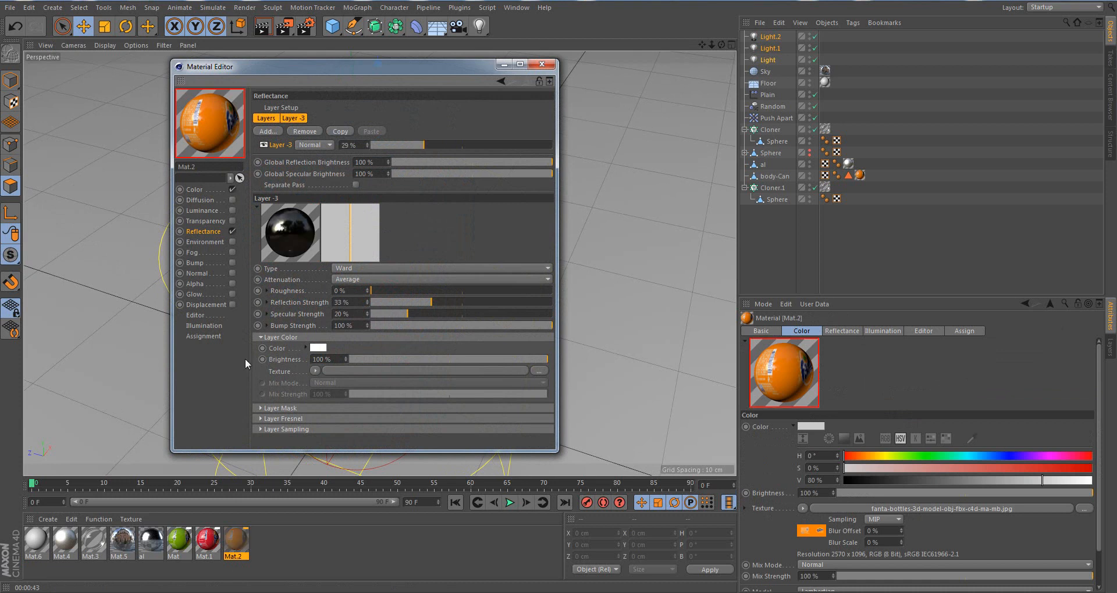
left_click(208, 541)
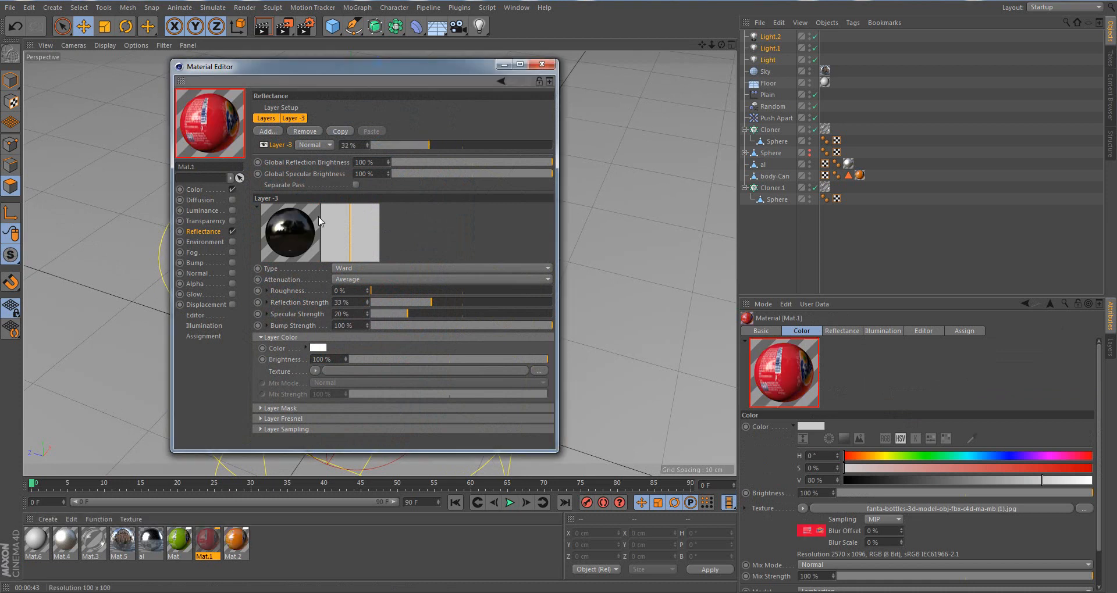
left_click(179, 540)
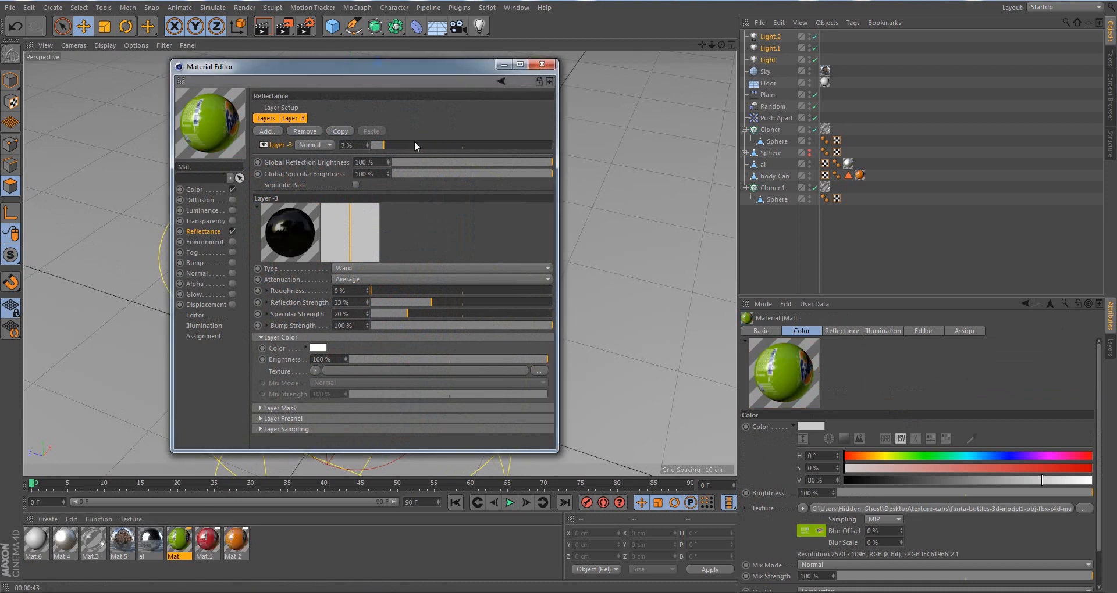
mouse_move(419, 143)
left_mouse_down()
mouse_move(406, 144)
mouse_move(433, 143)
left_mouse_up()
left_click(555, 67)
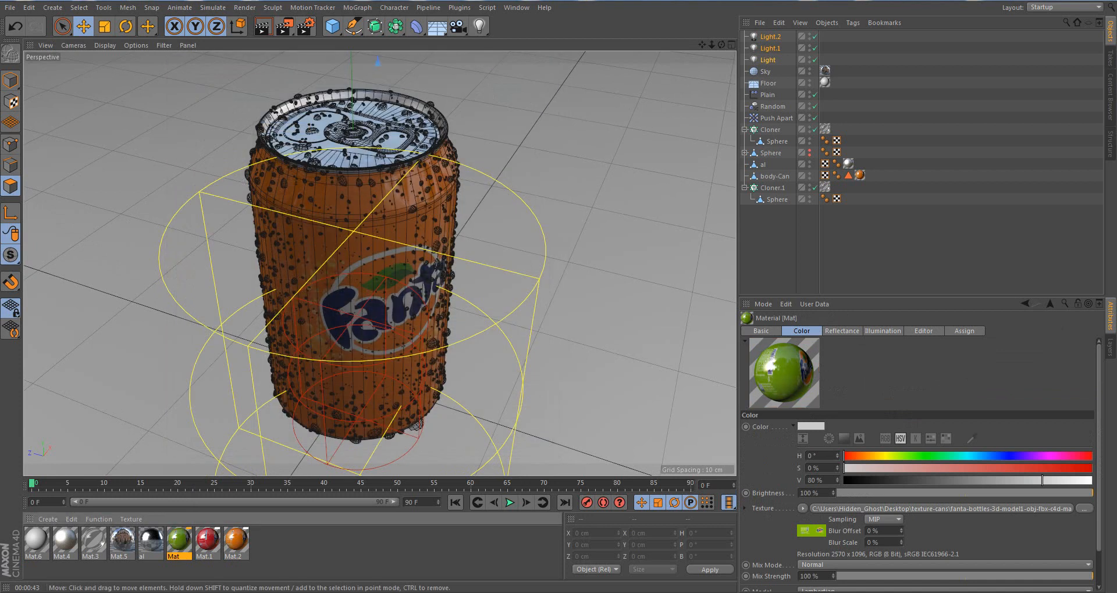
Replace the can body's material with Mat.1 and render it with Light and Light.1 at 29% intensity
left_click_drag(206, 543, 860, 175)
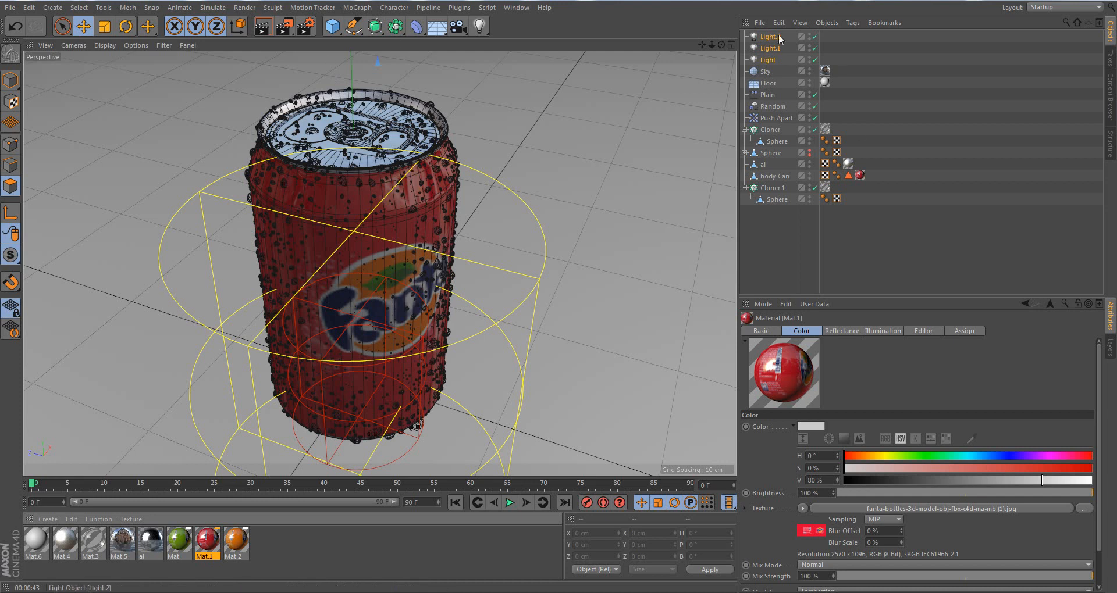
left_click_drag(782, 60, 767, 43)
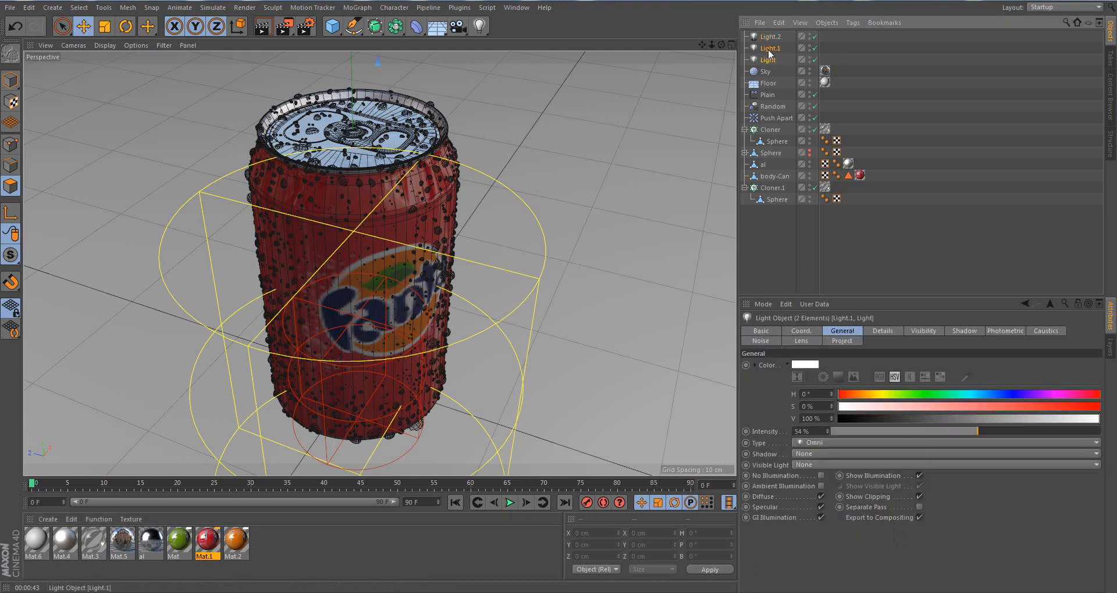
left_click_drag(947, 431, 909, 430)
left_click(271, 30)
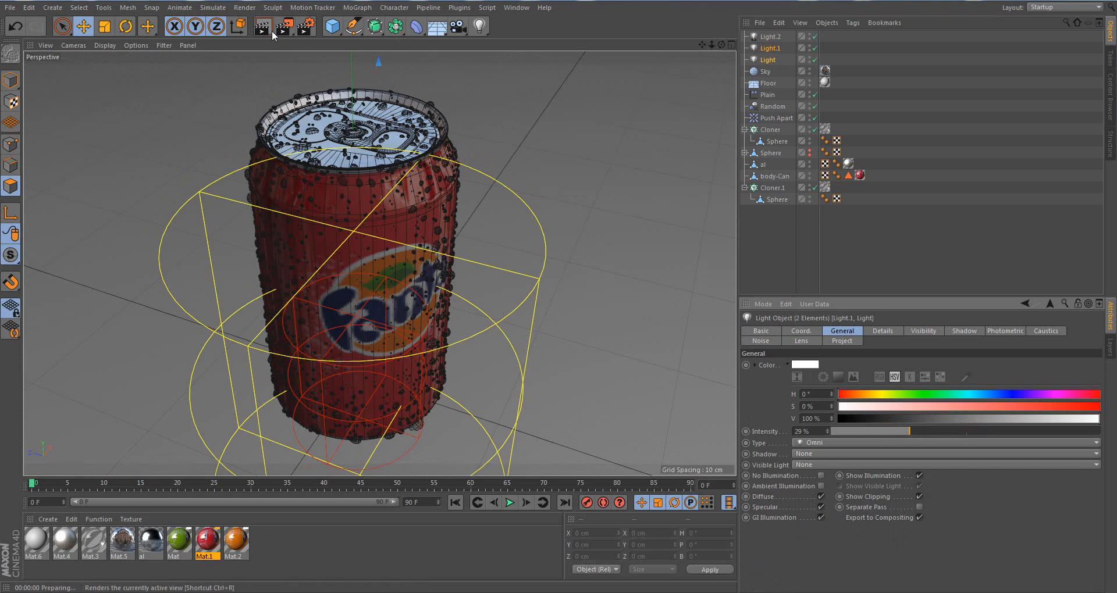